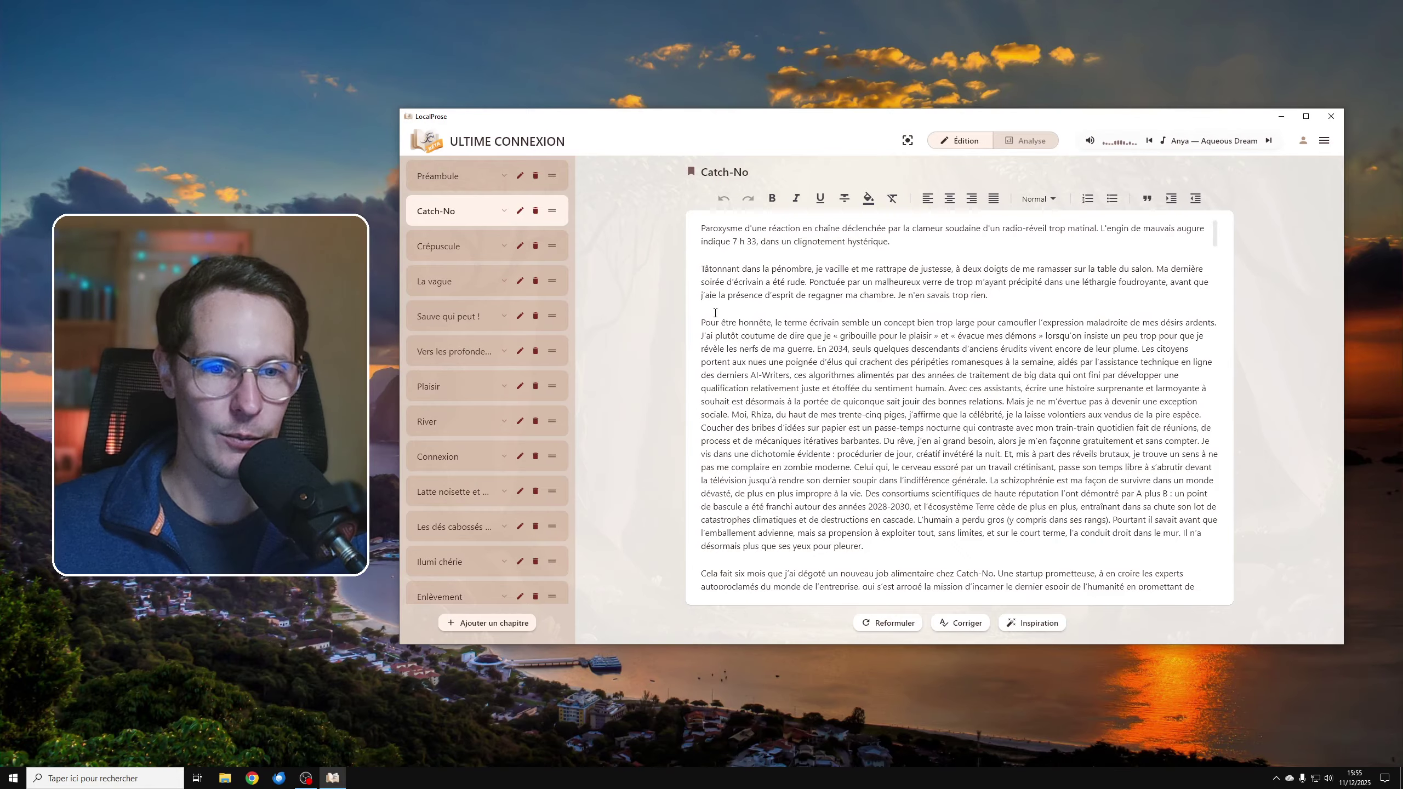
Step: Browse the River, Préambule and Catch-No chapters and look over the project options
click(442, 422)
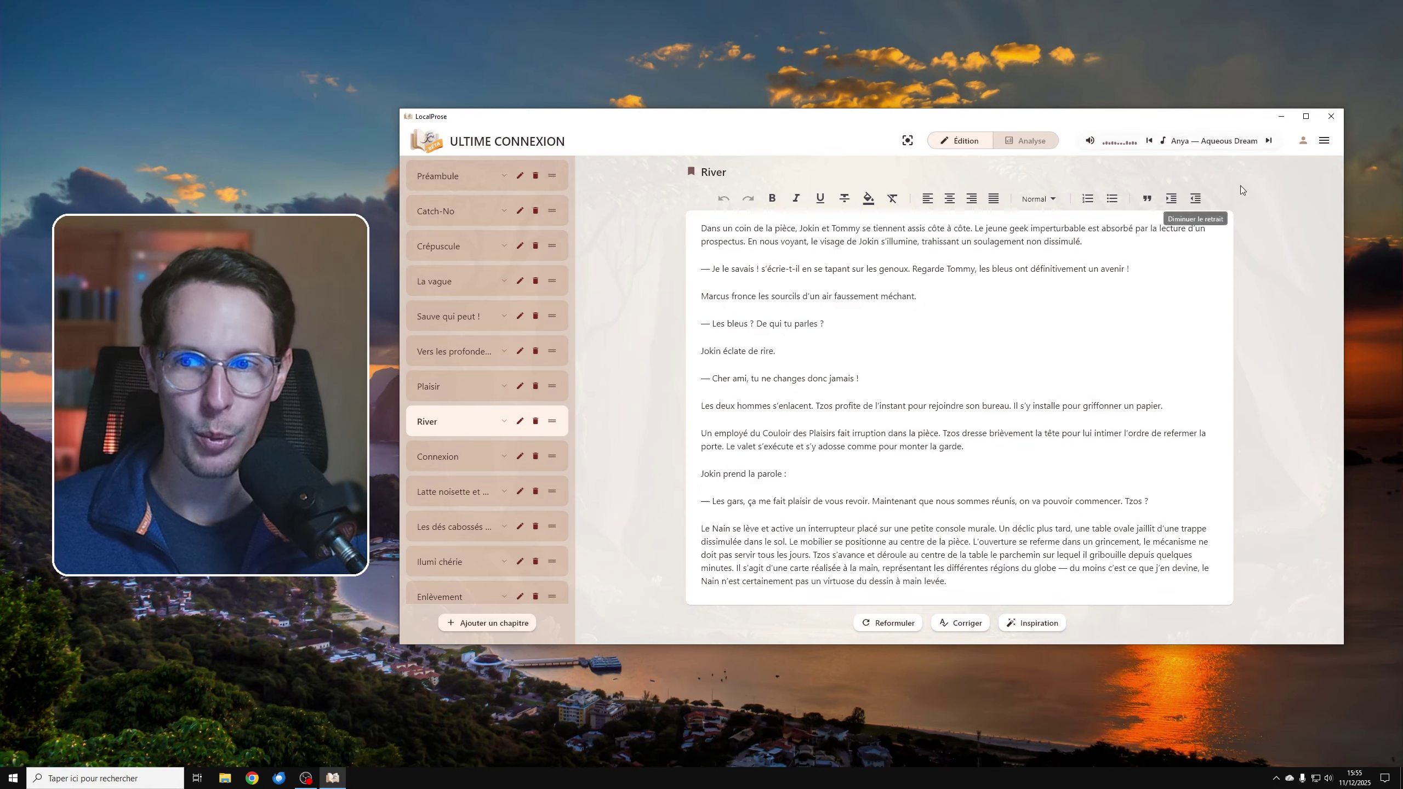
click(1324, 140)
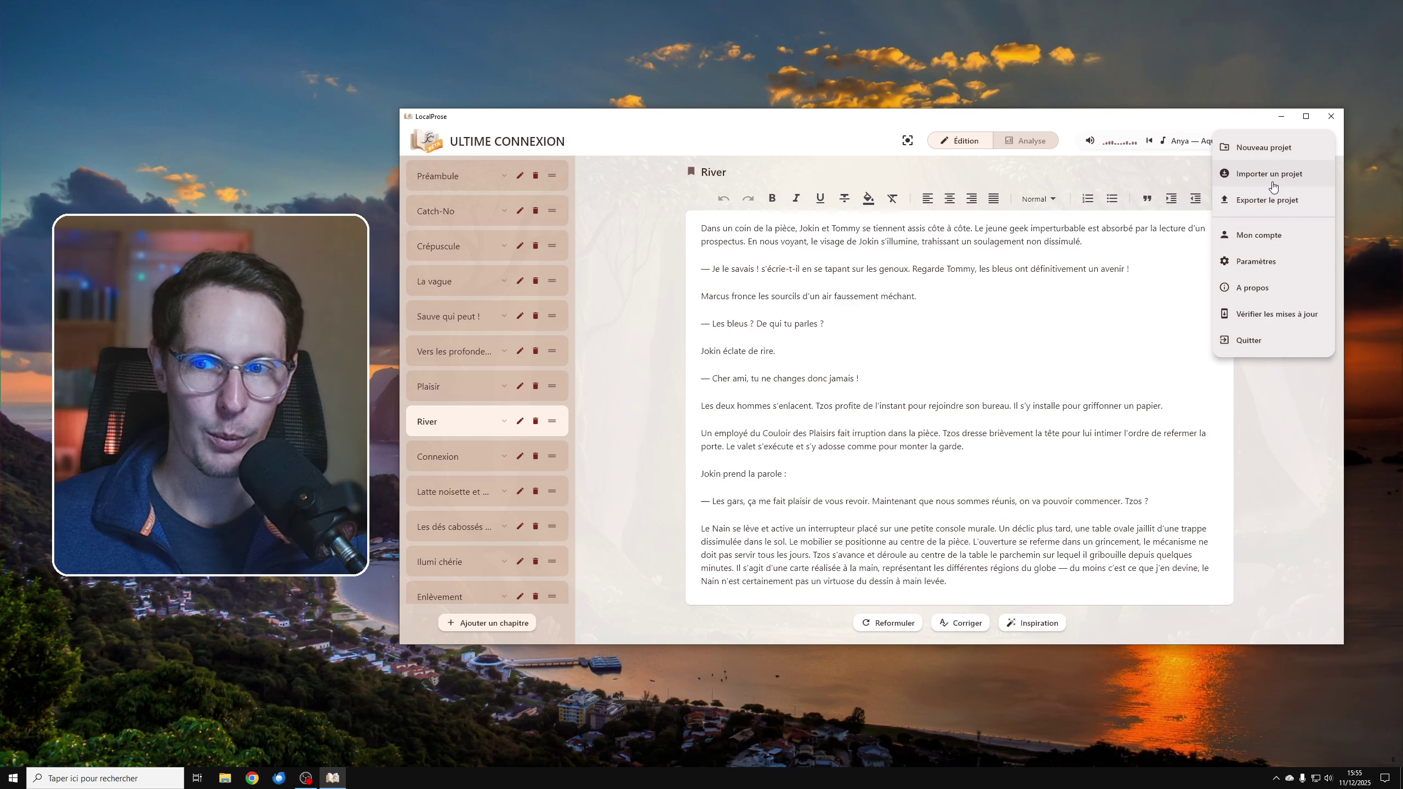
click(1260, 495)
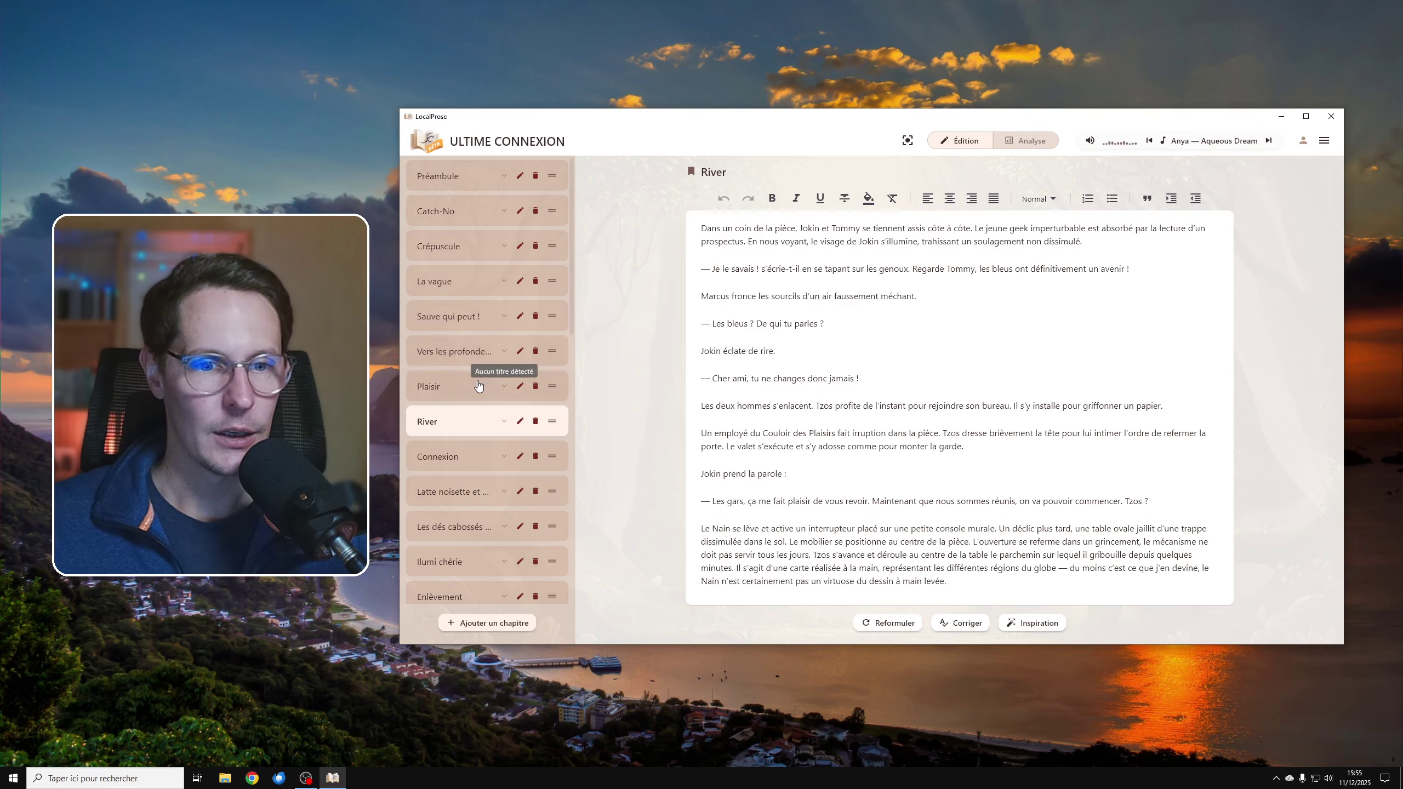
scroll(471, 435, down, 3)
scroll(470, 435, up, 3)
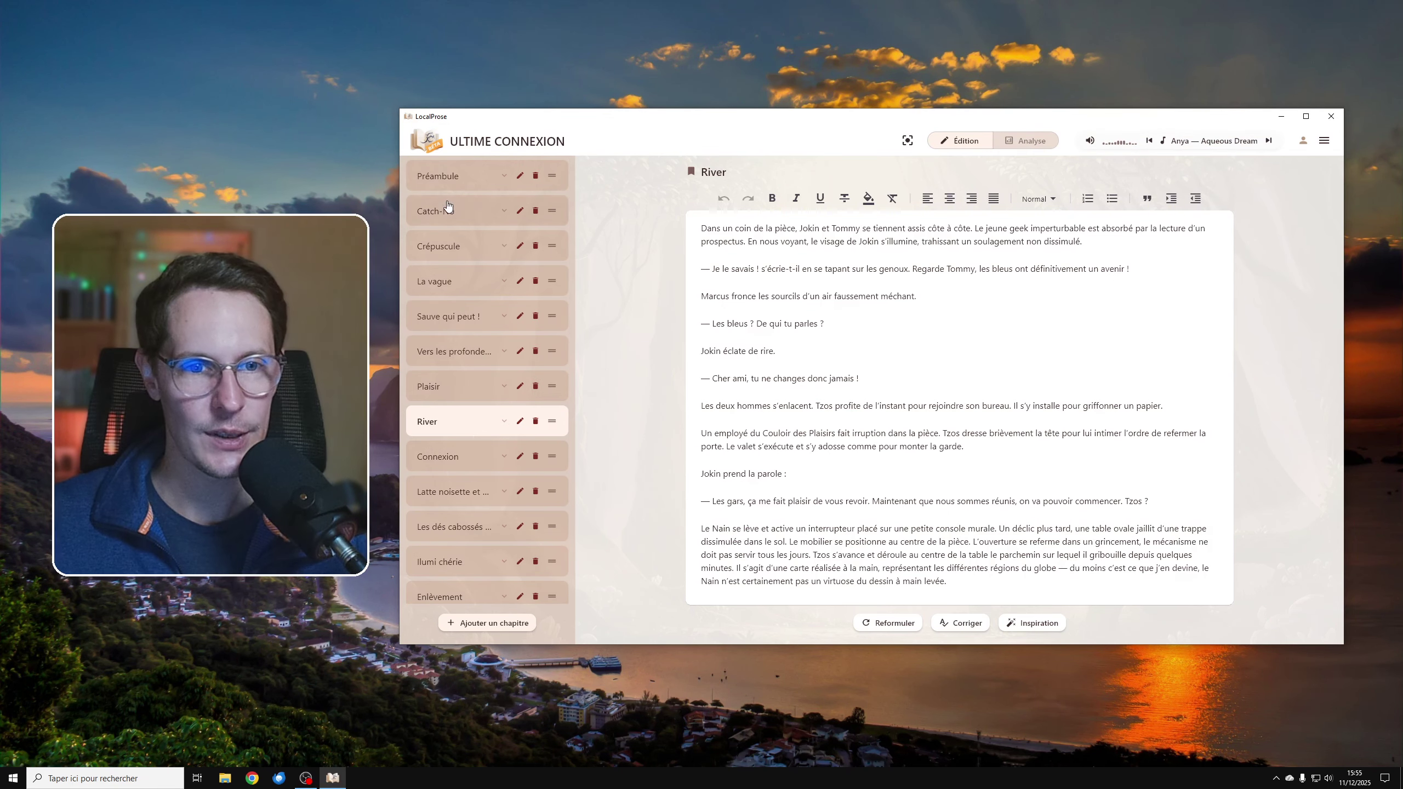
click(442, 178)
click(445, 217)
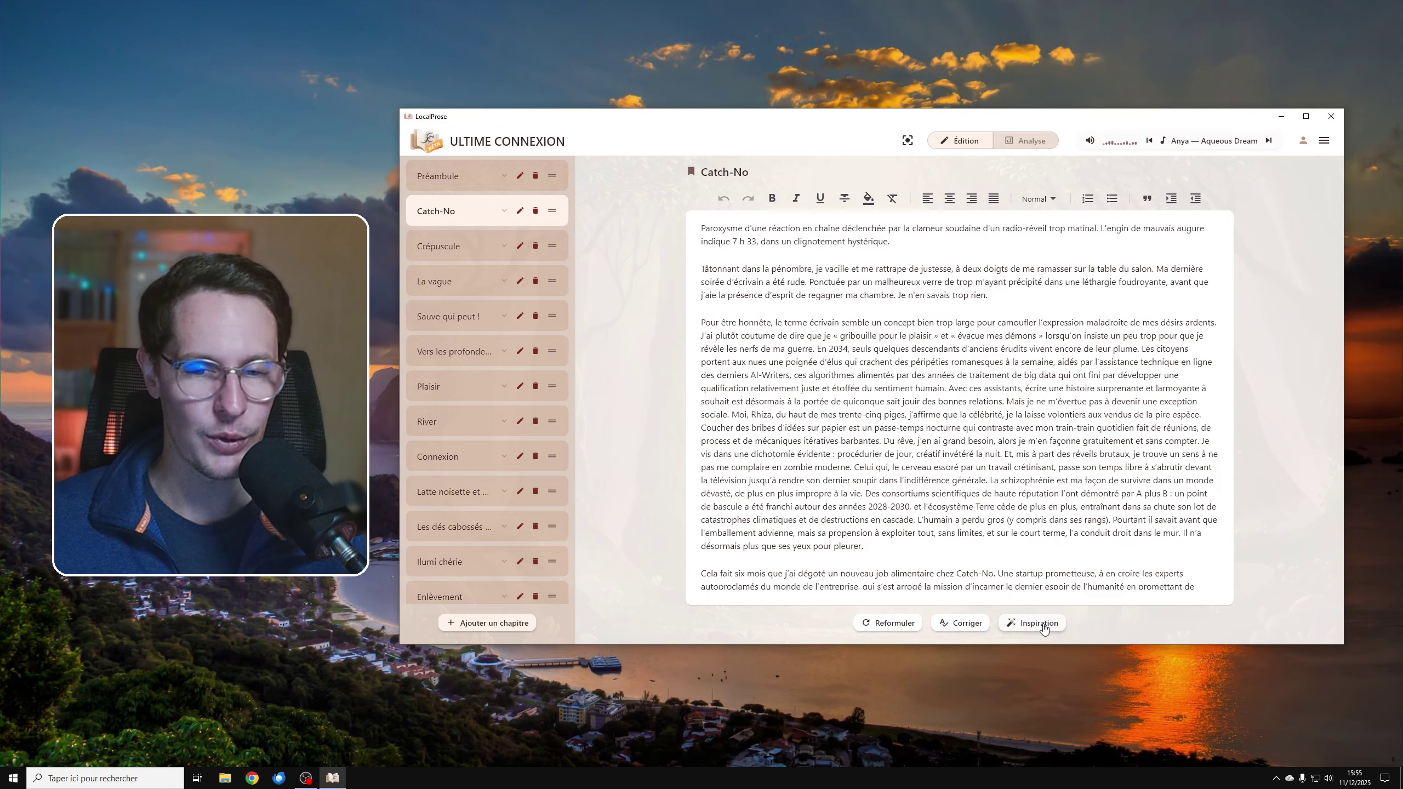
Step: Add several blank chapters at the end of the chapter list and delete them again
scroll(486, 552, down, 10)
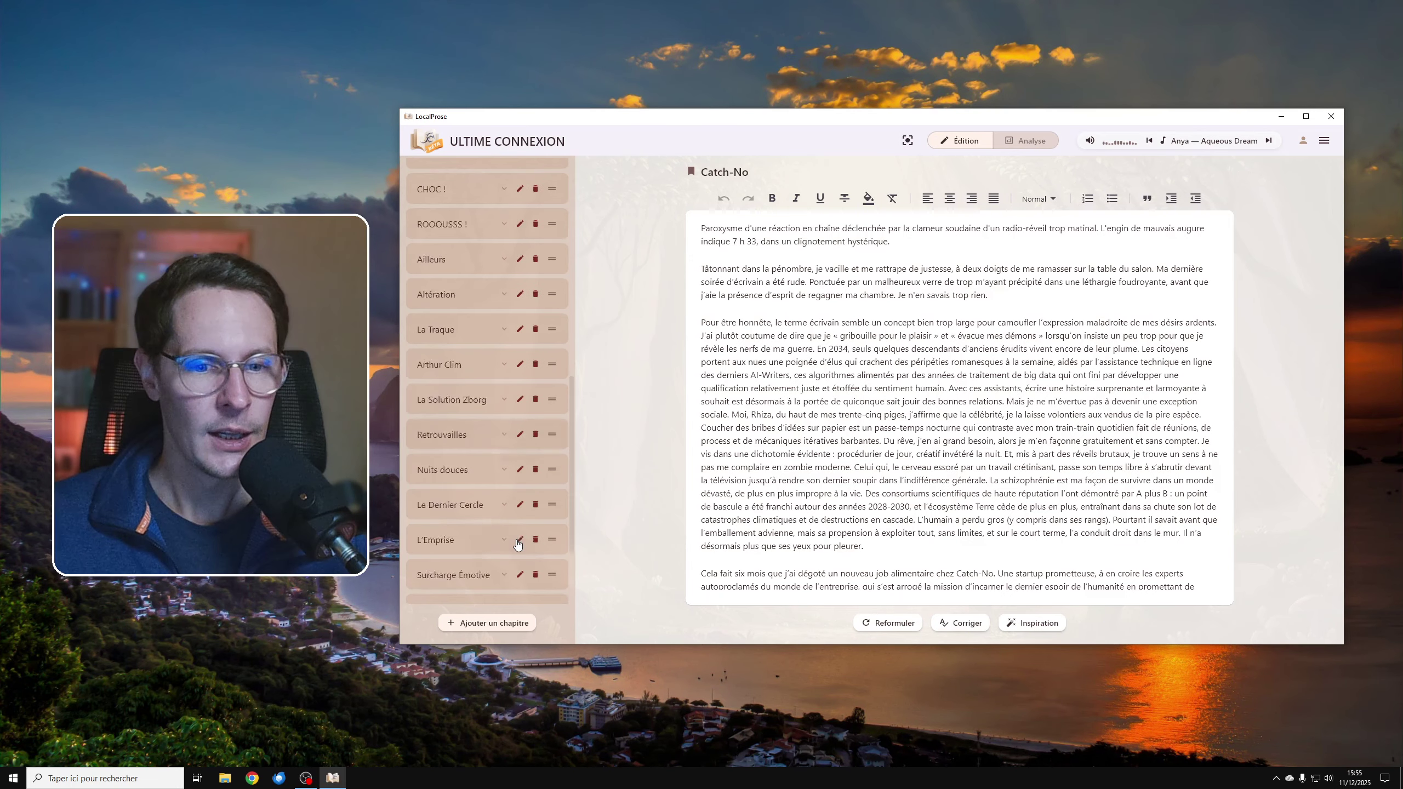
click(490, 624)
scroll(485, 568, down, 10)
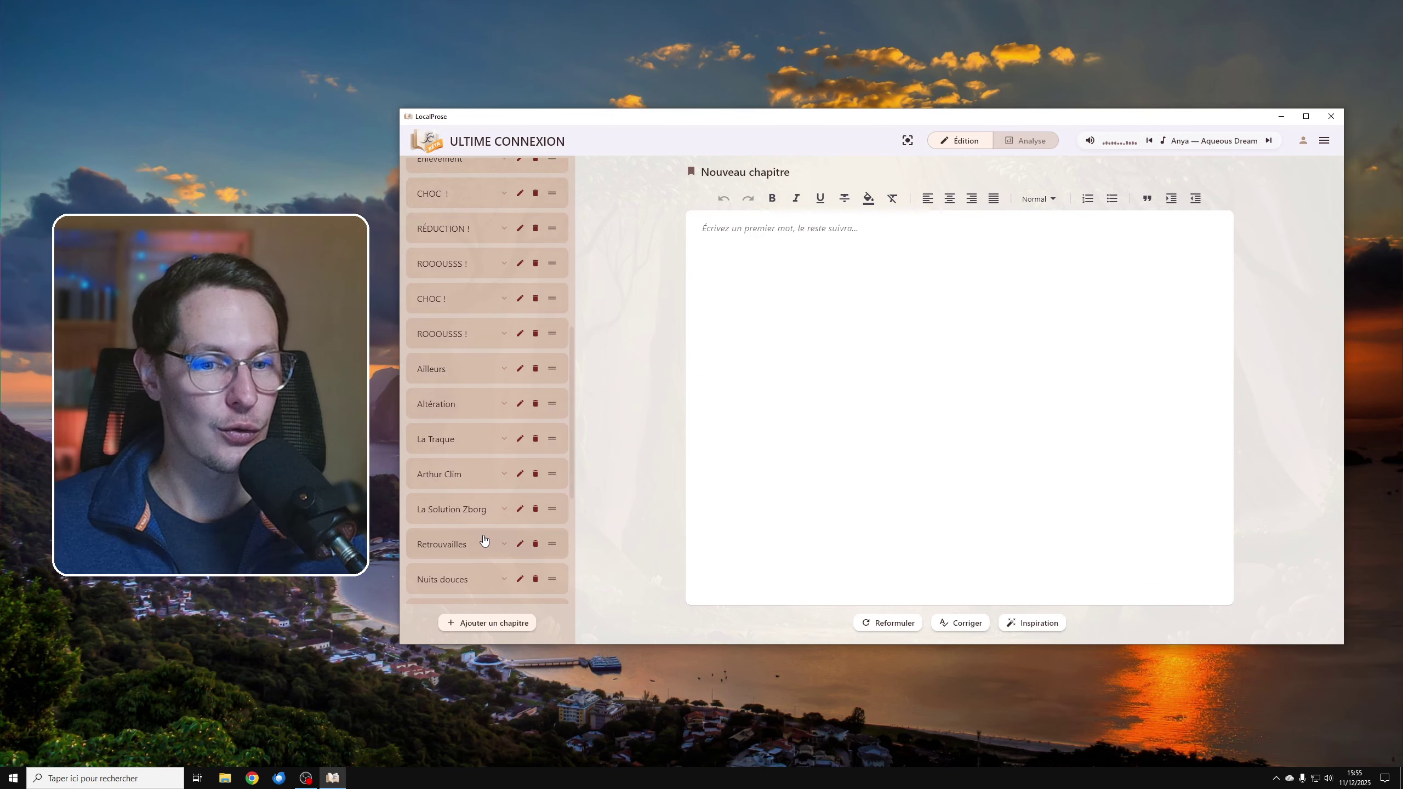
click(486, 623)
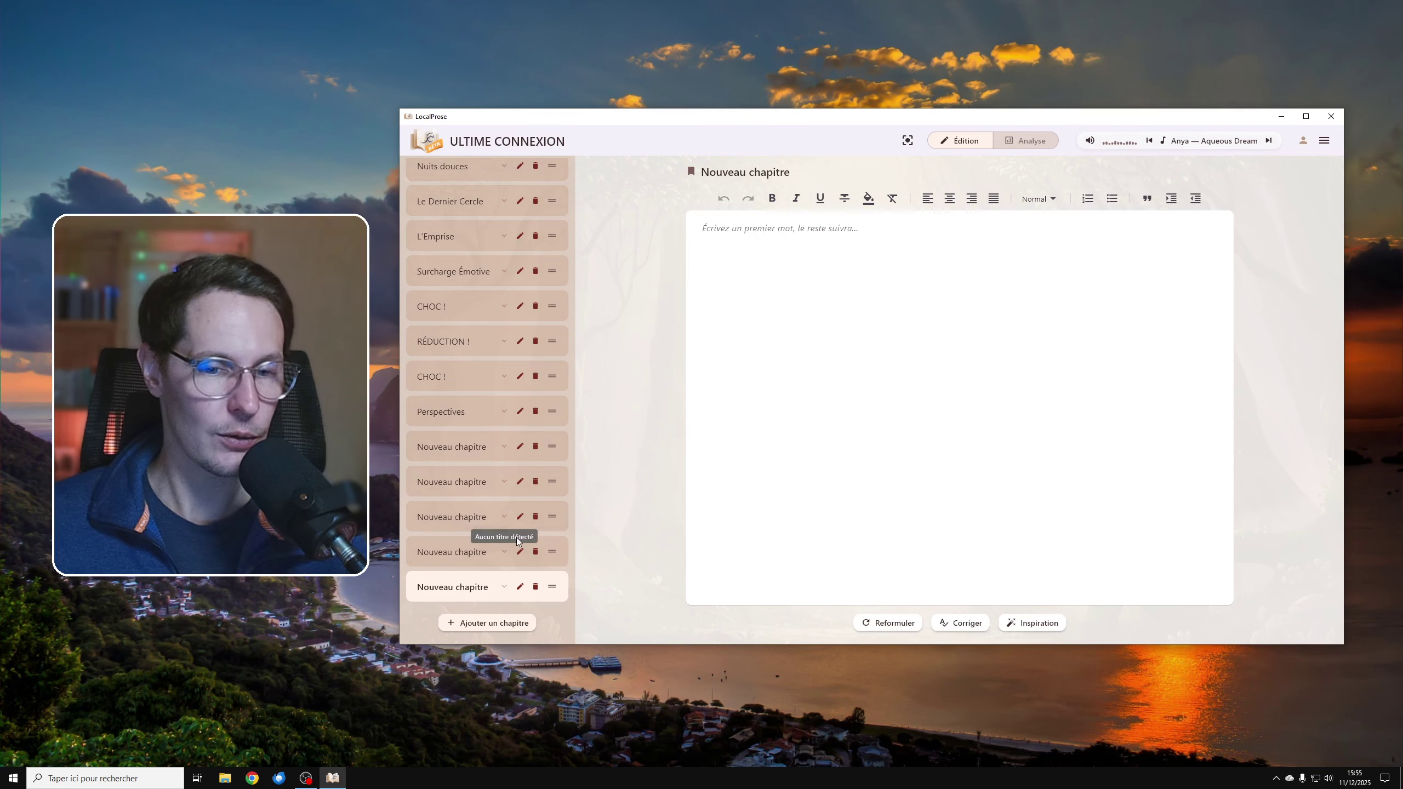
click(536, 587)
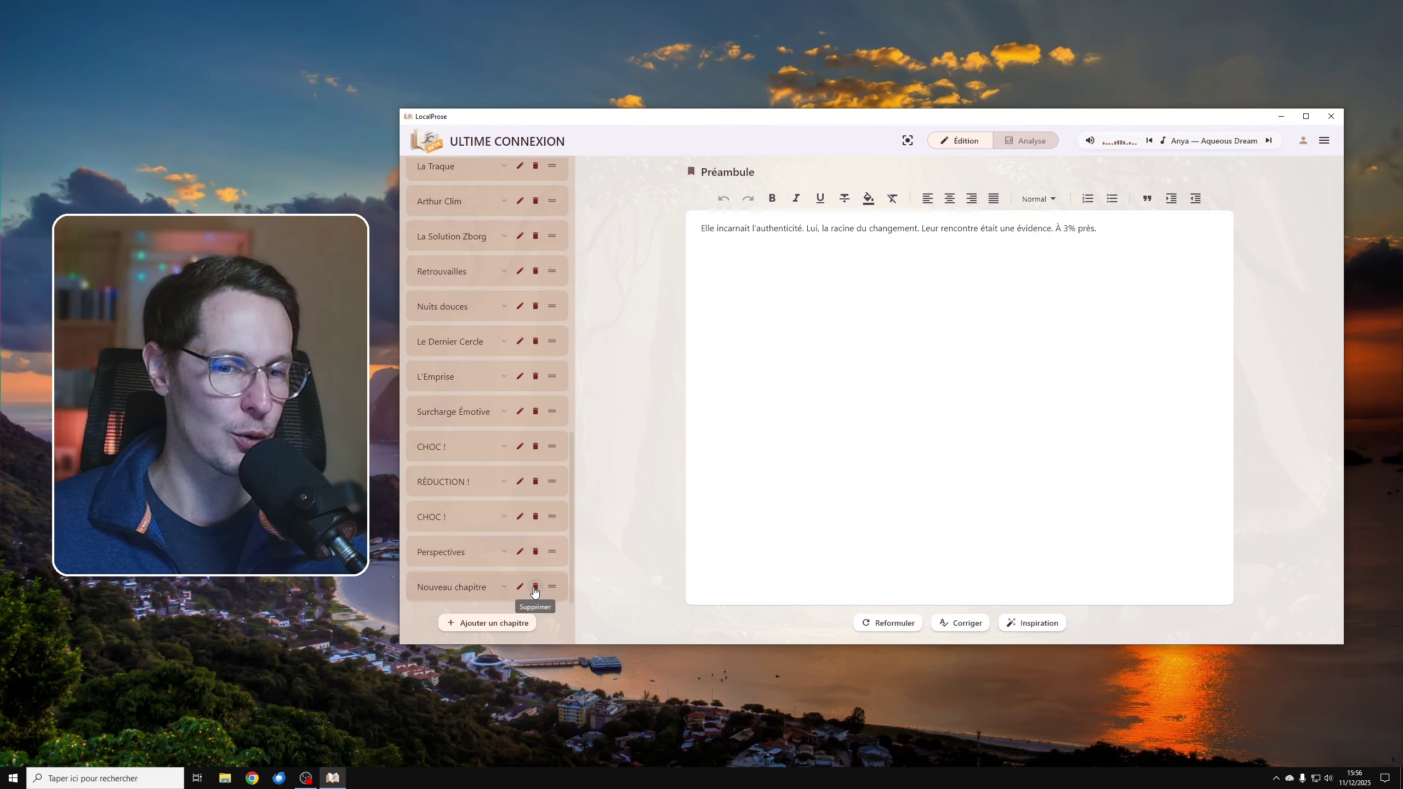
click(535, 588)
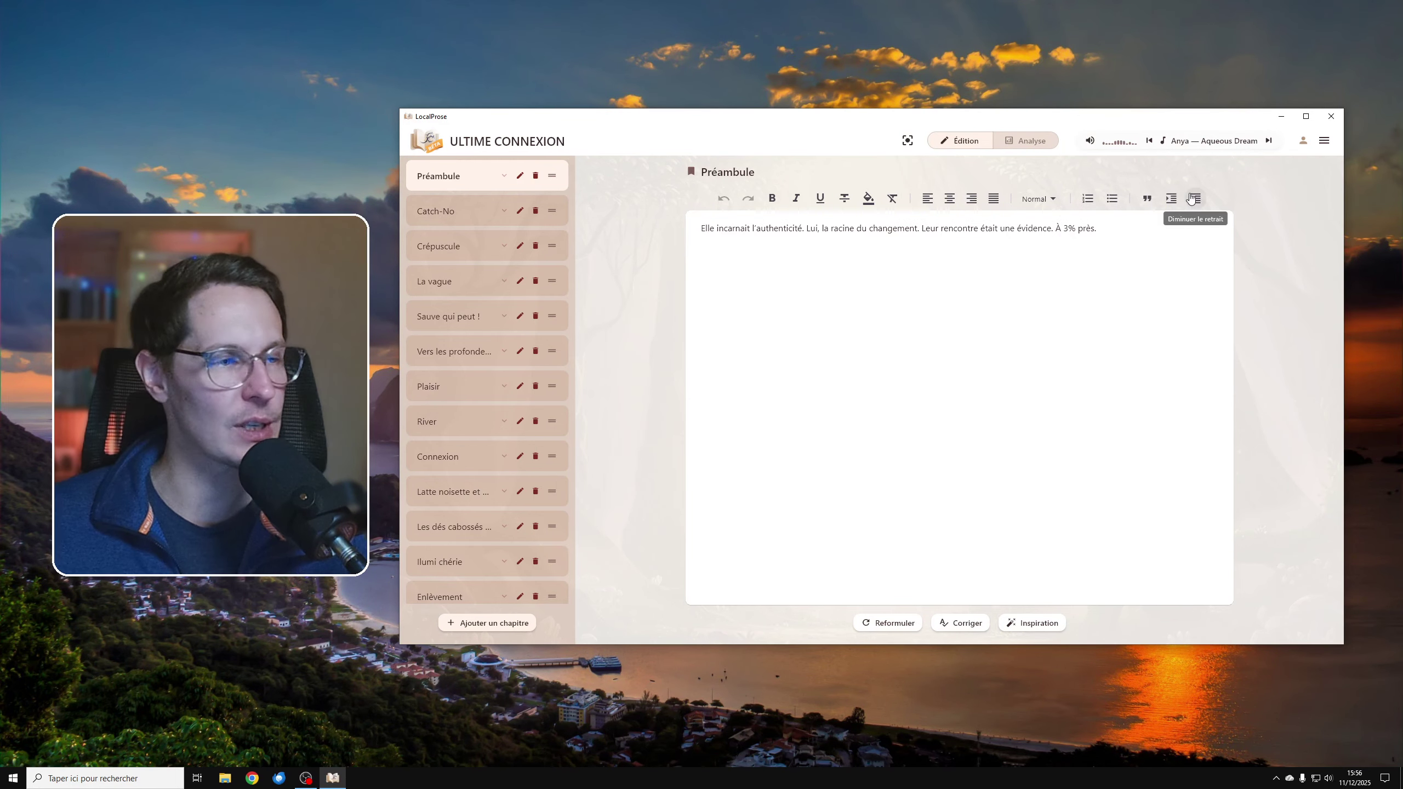
Step: Open the Catch-No chapter and rename it to "Catch-No 2"
click(441, 214)
click(972, 246)
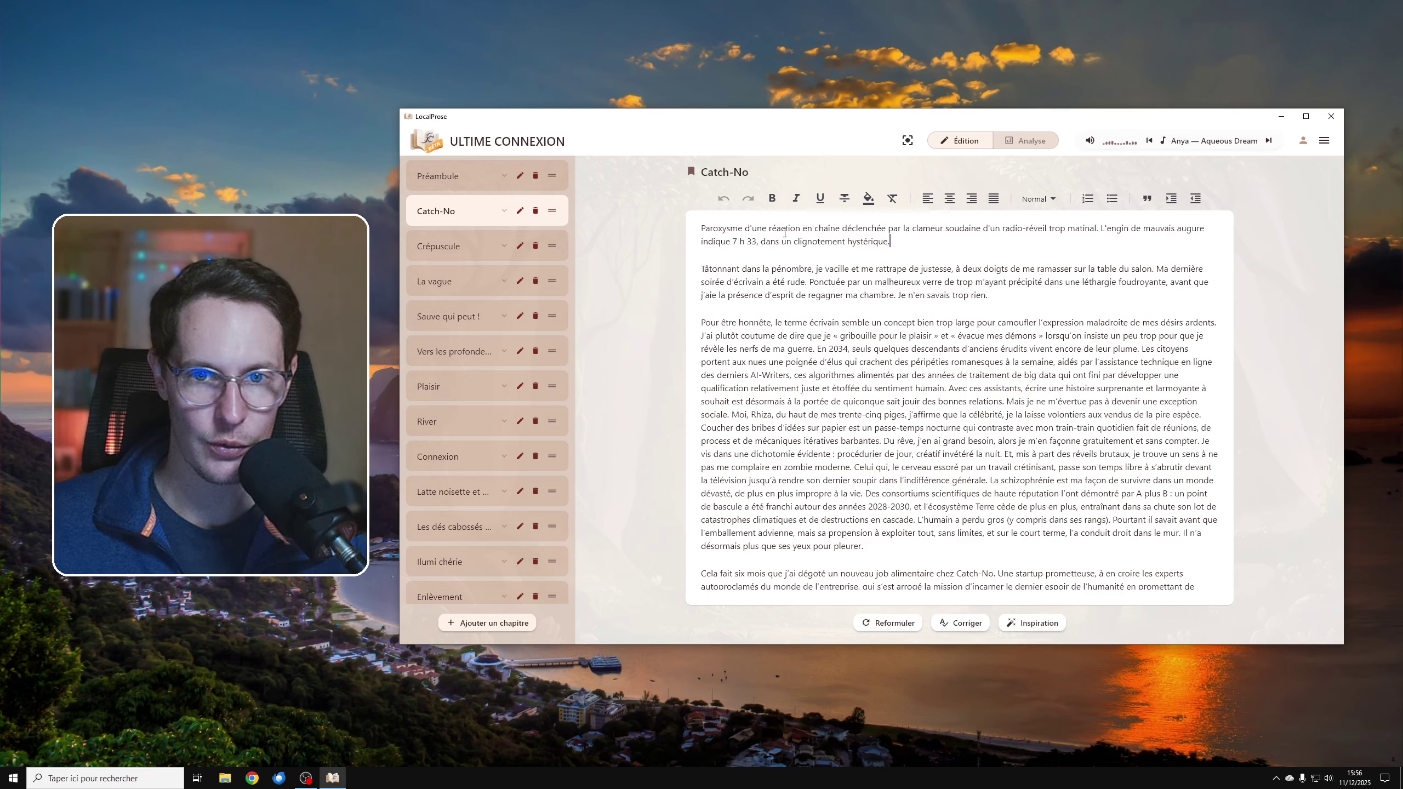
key(shift+Home)
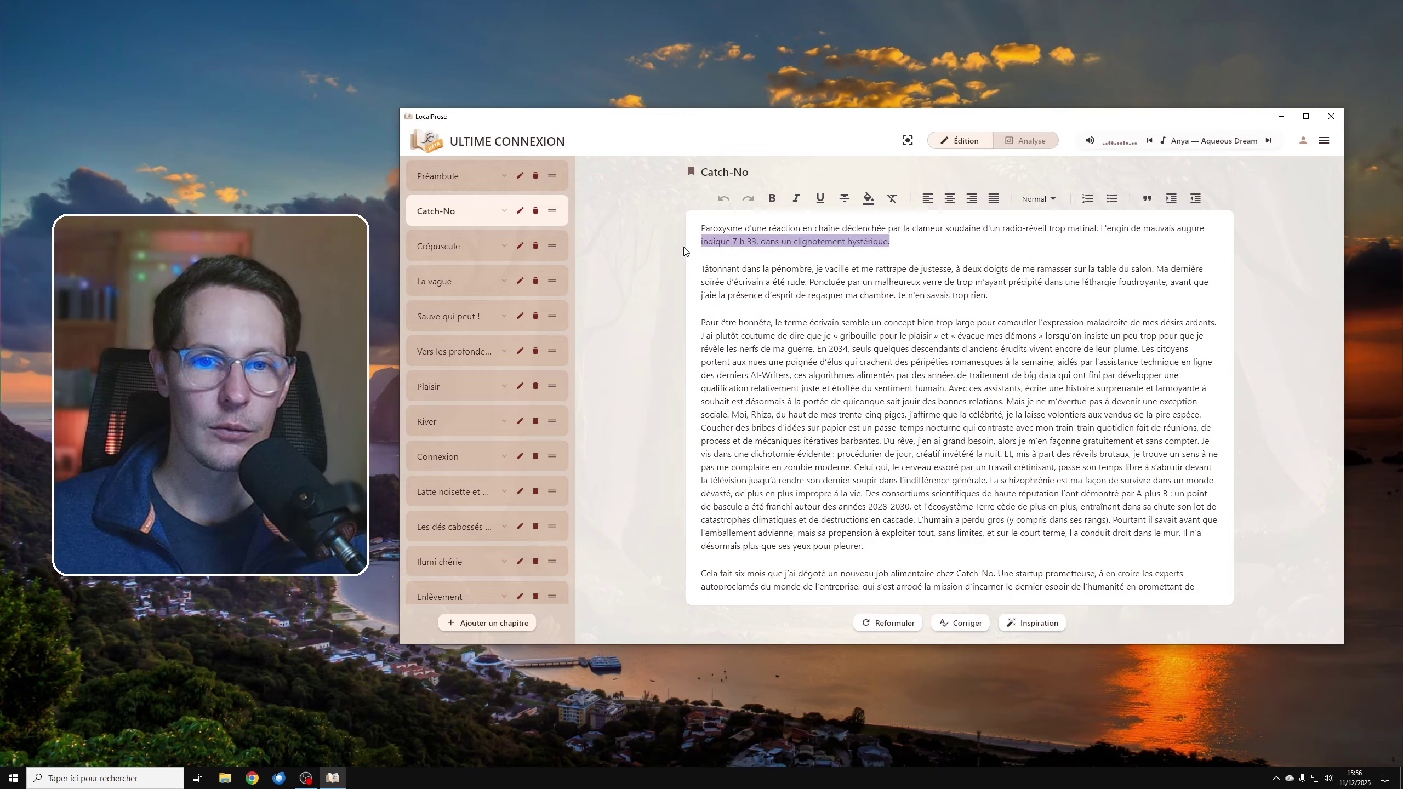
click(519, 212)
click(879, 382)
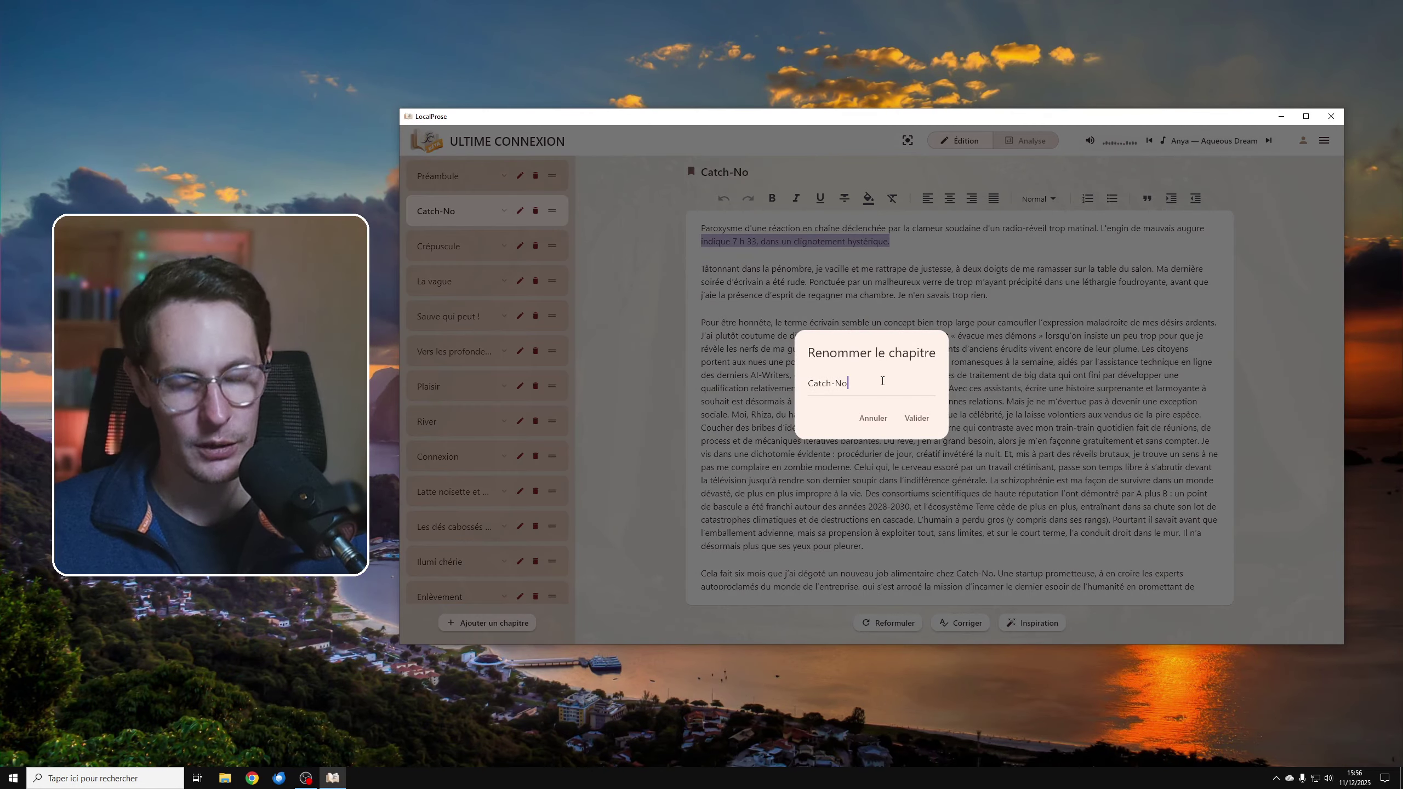
text(2)
key(Caps_Lock)
key(Caps_Lock)
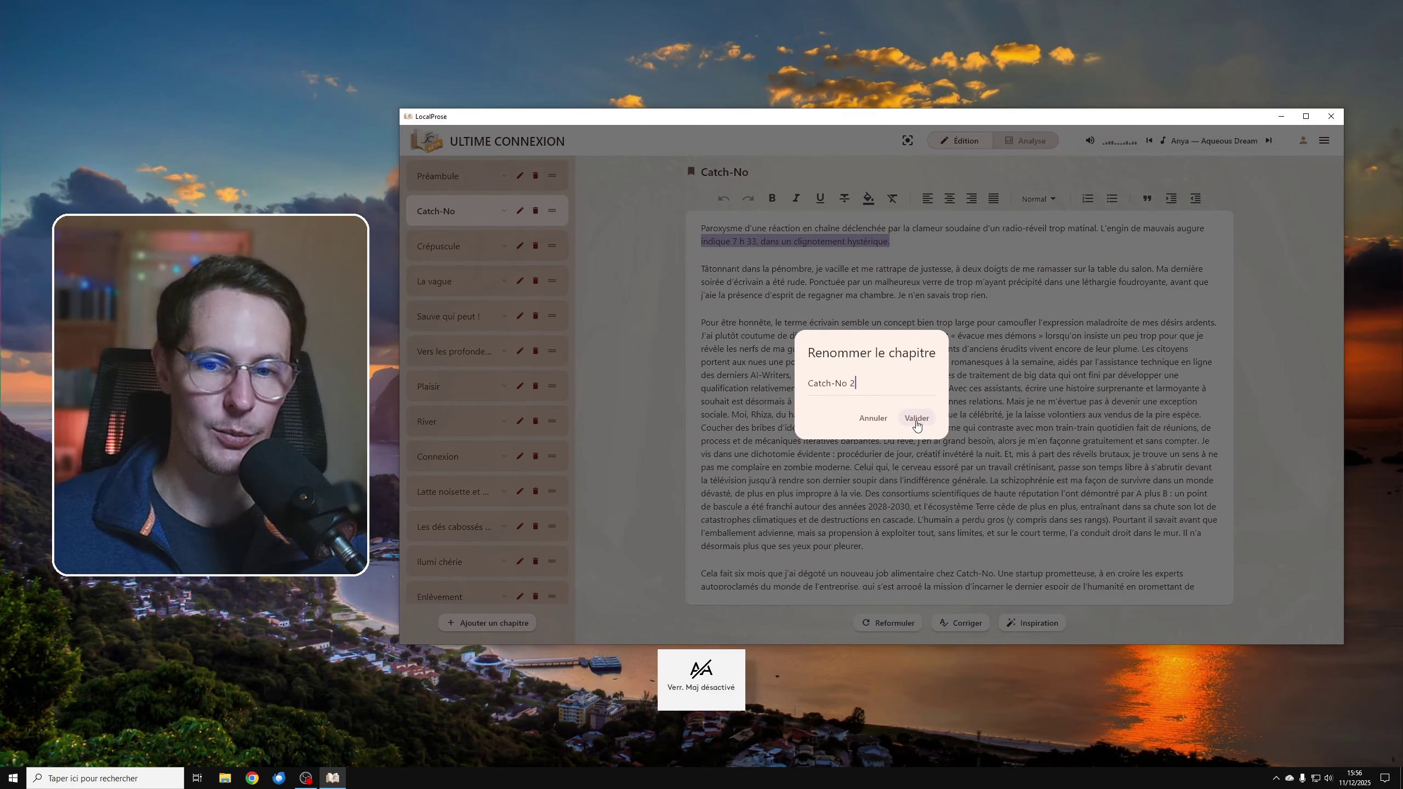
click(915, 418)
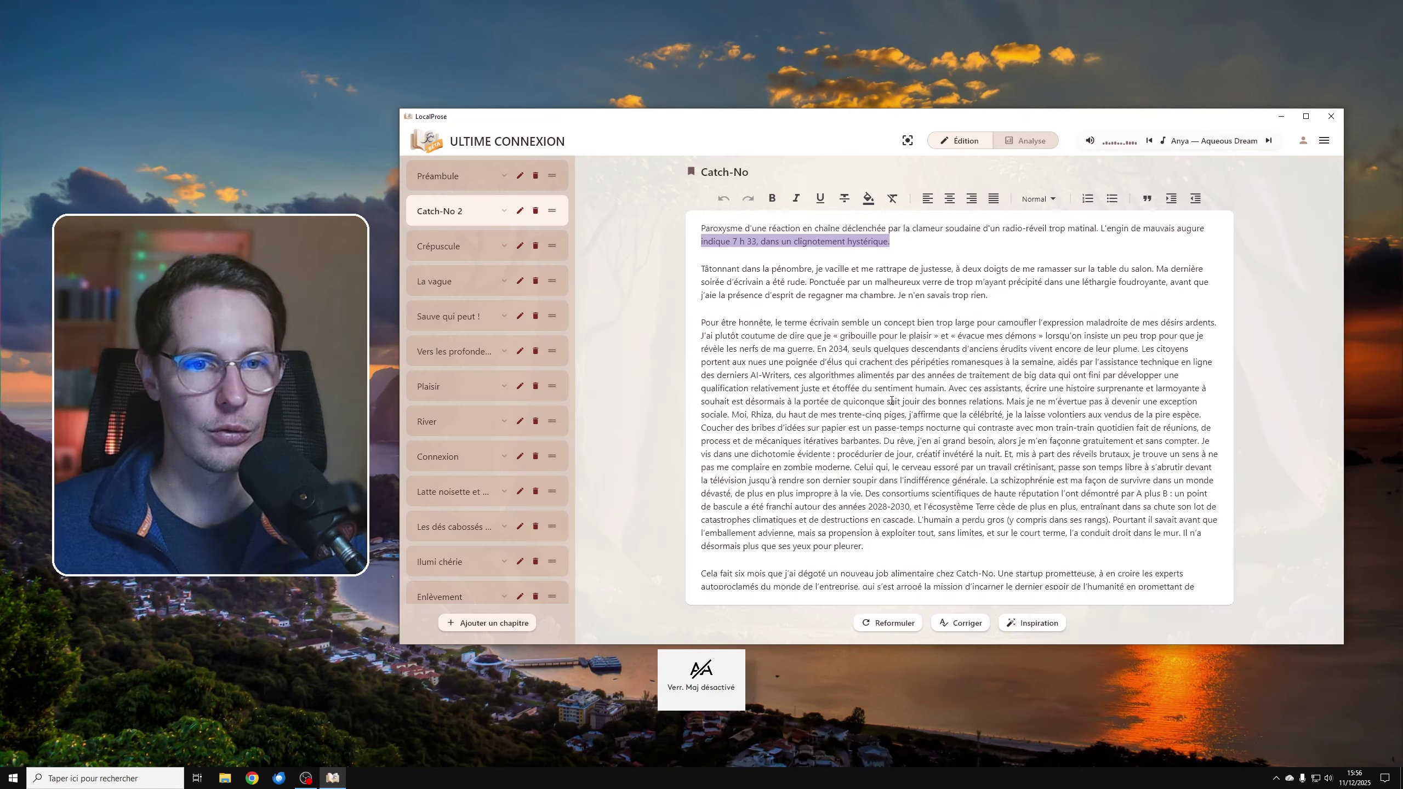
Step: Switch to Crépuscule and back to the second chapter, and change its title to "Catch-No new"
click(762, 269)
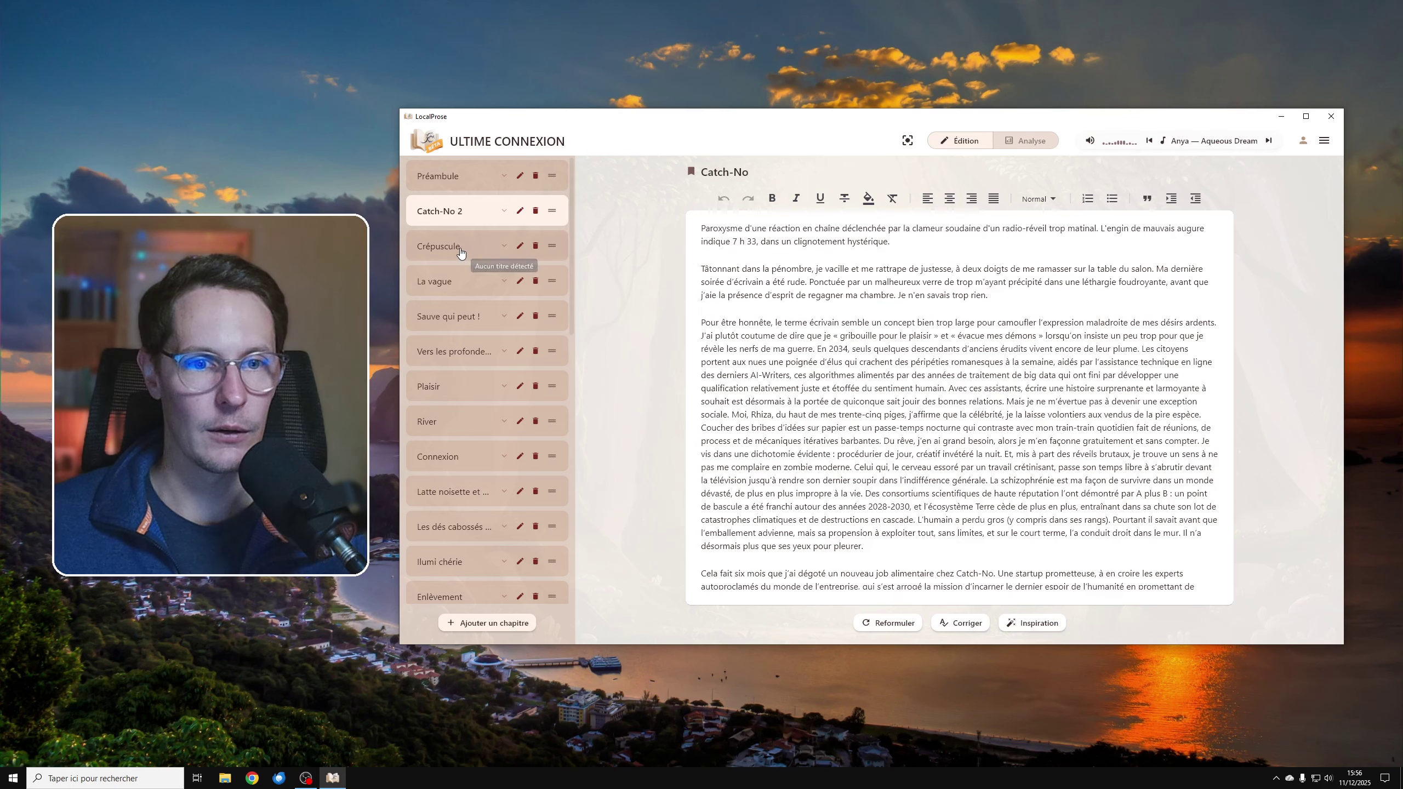
click(442, 246)
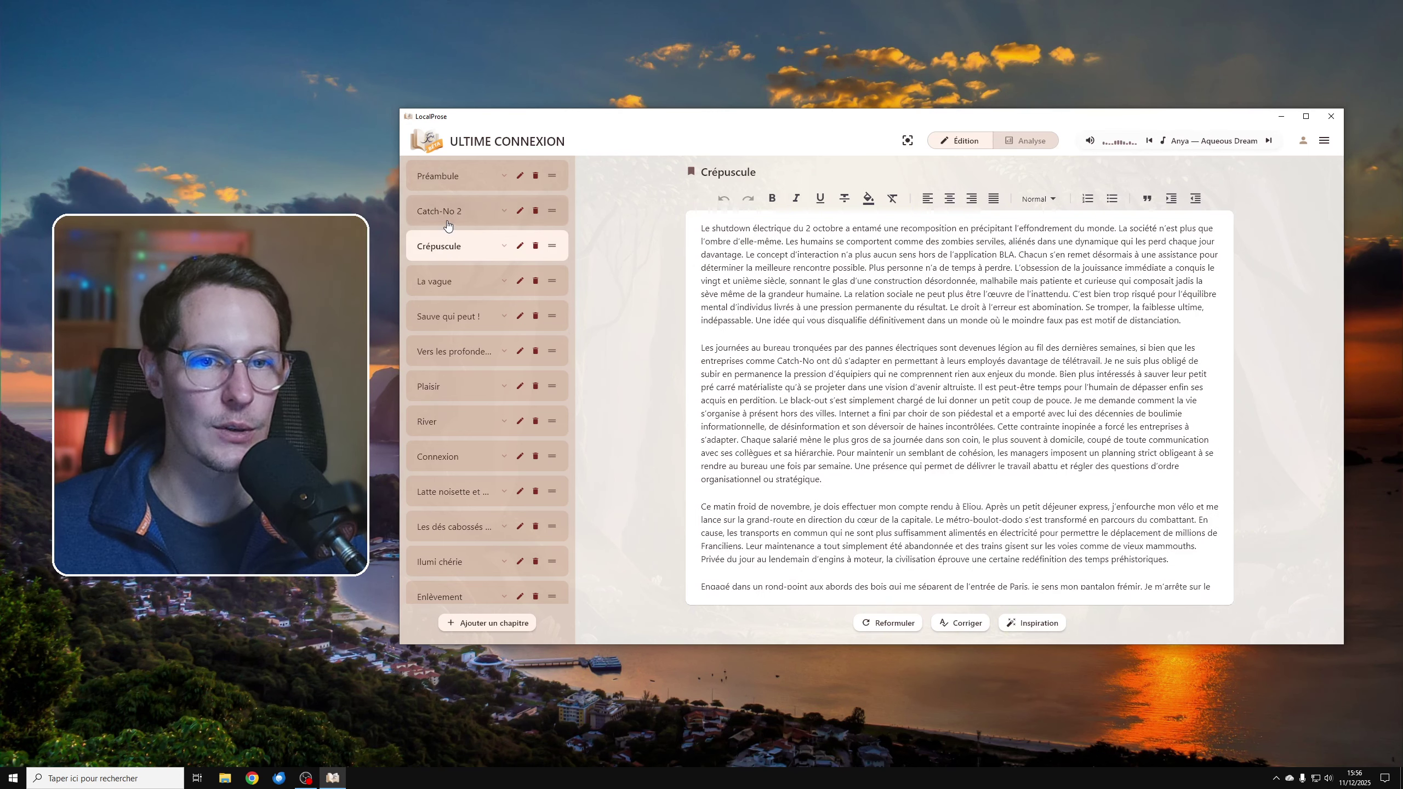
click(439, 210)
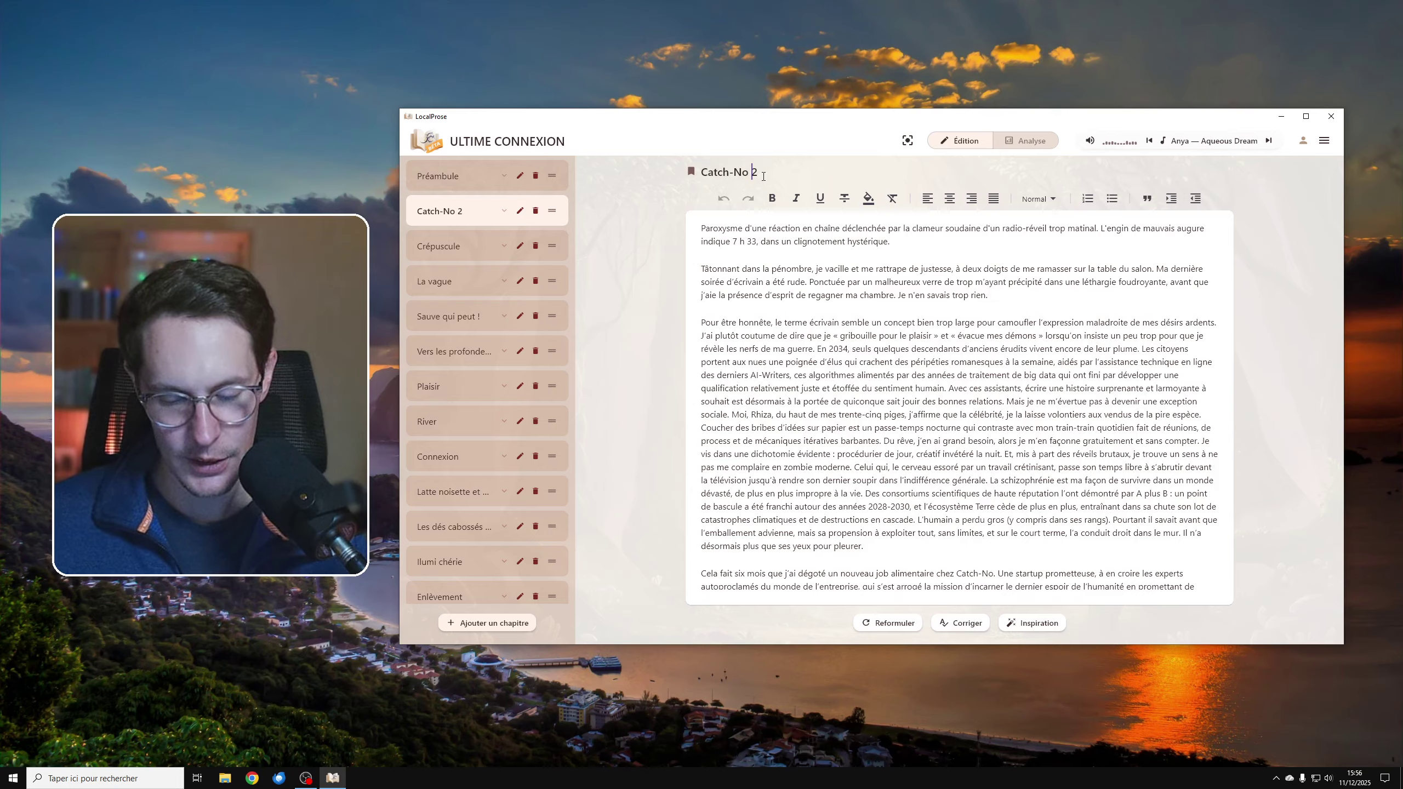
text(new)
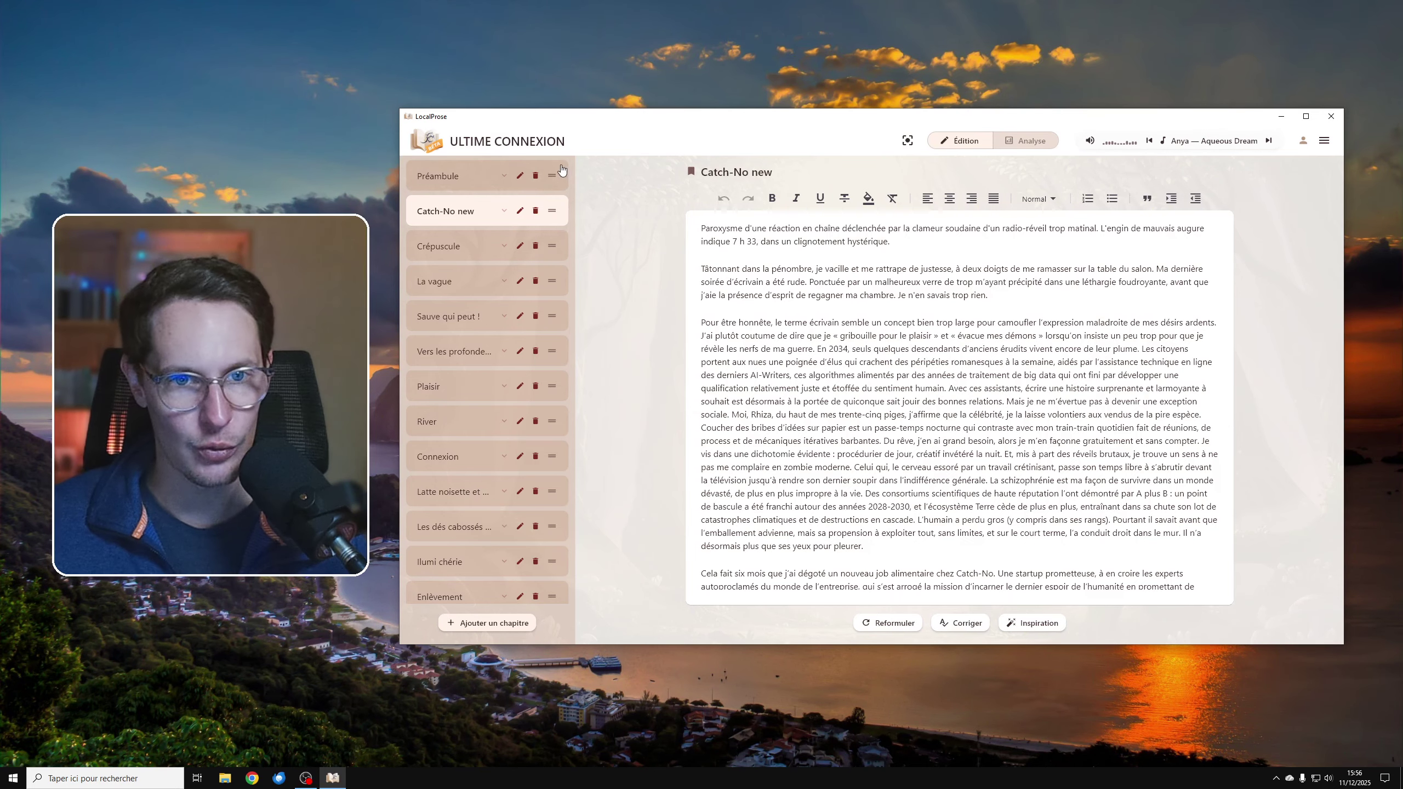
Step: Rename the project to "ULTIME CONNEXION review"
click(556, 142)
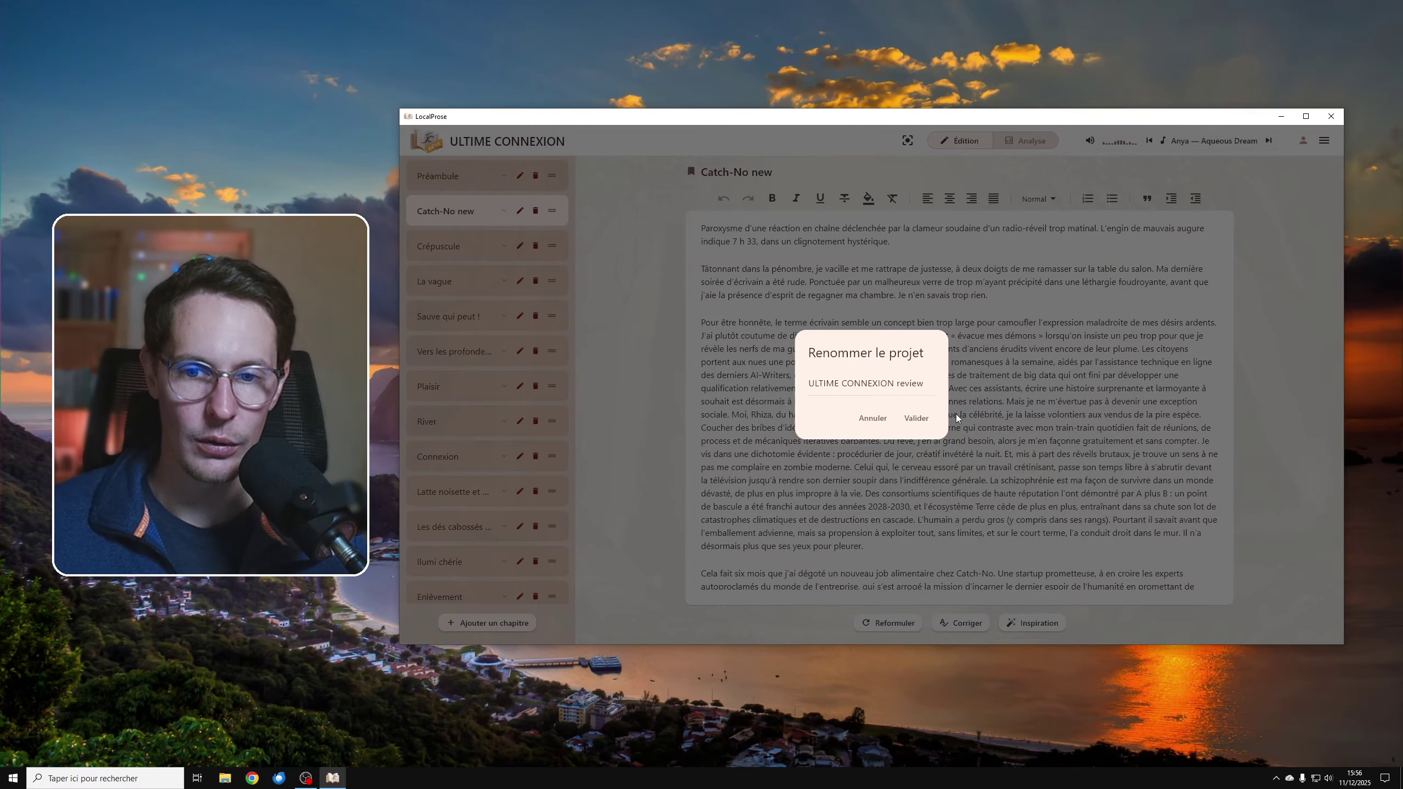
click(915, 418)
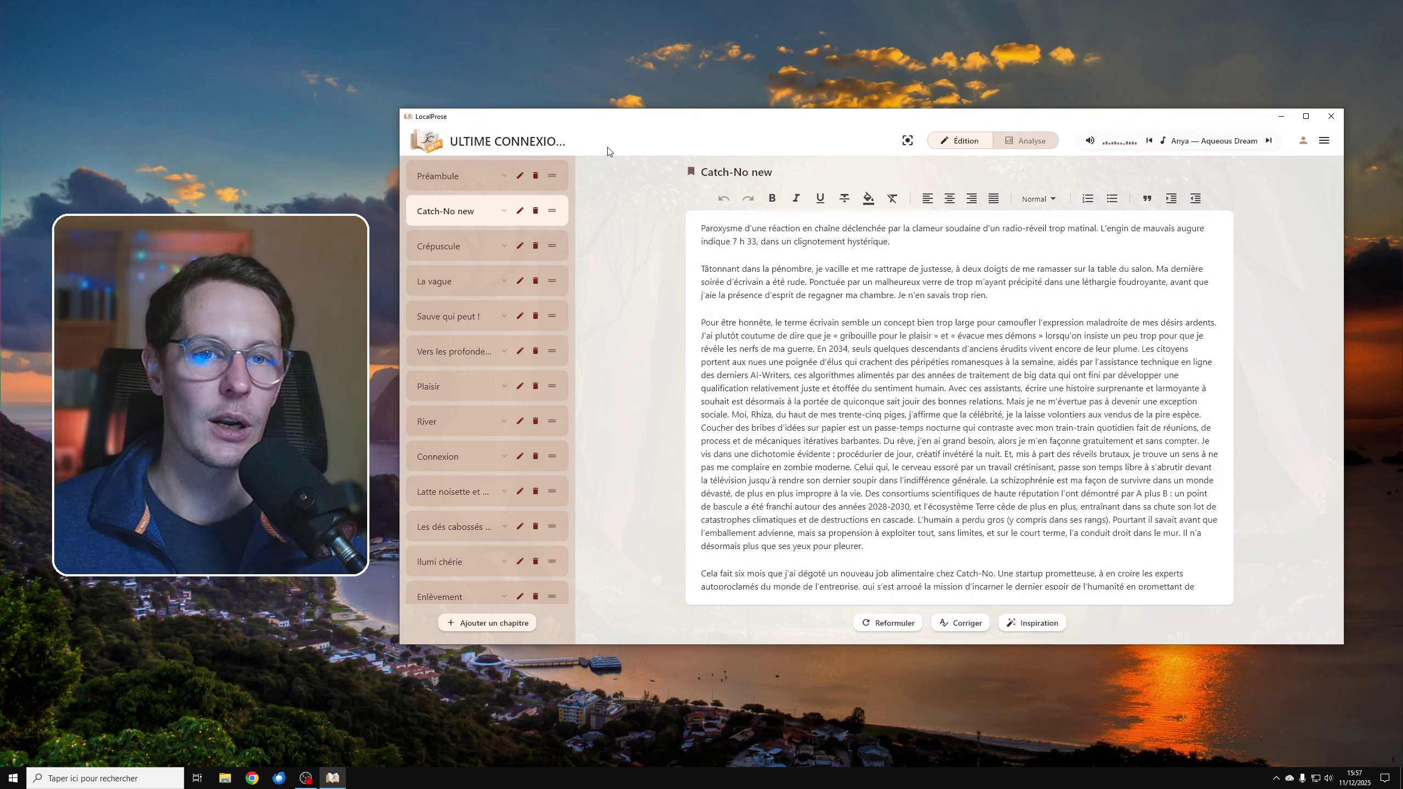
click(559, 147)
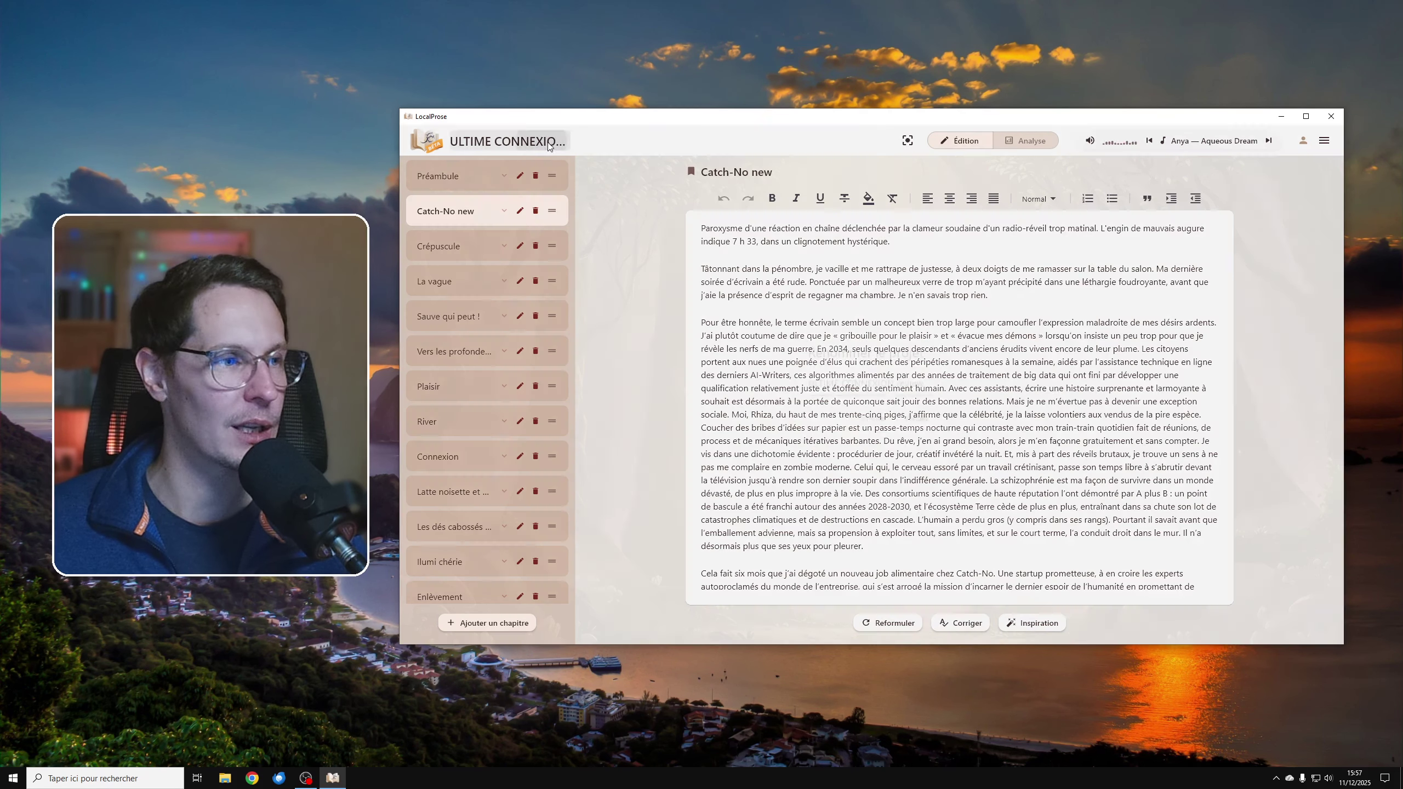
click(916, 418)
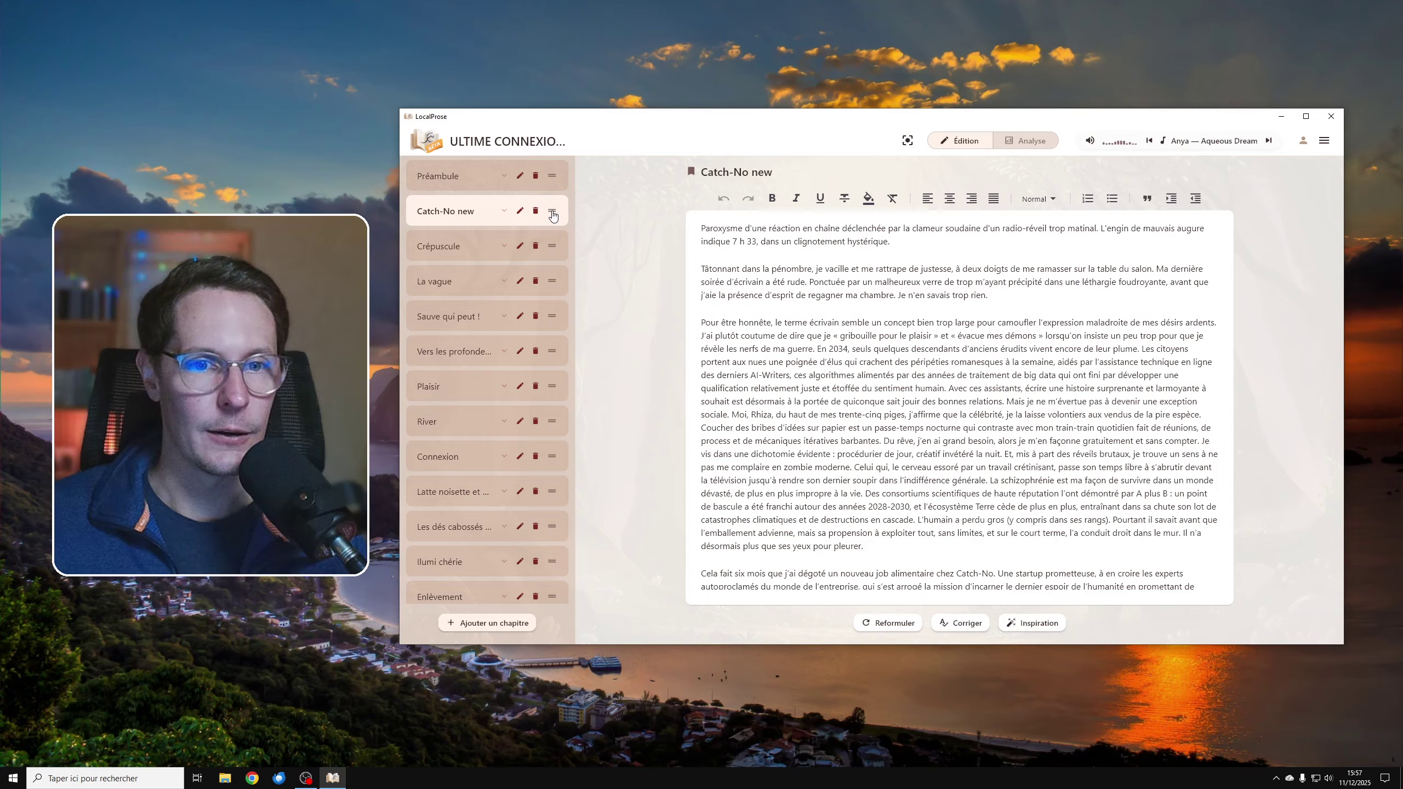
Step: Move the Catch-No new chapter below Crépuscule in the chapter order, and move it back above
mouse_move(553, 215)
mouse_down()
mouse_move(551, 333)
mouse_move(556, 226)
mouse_up()
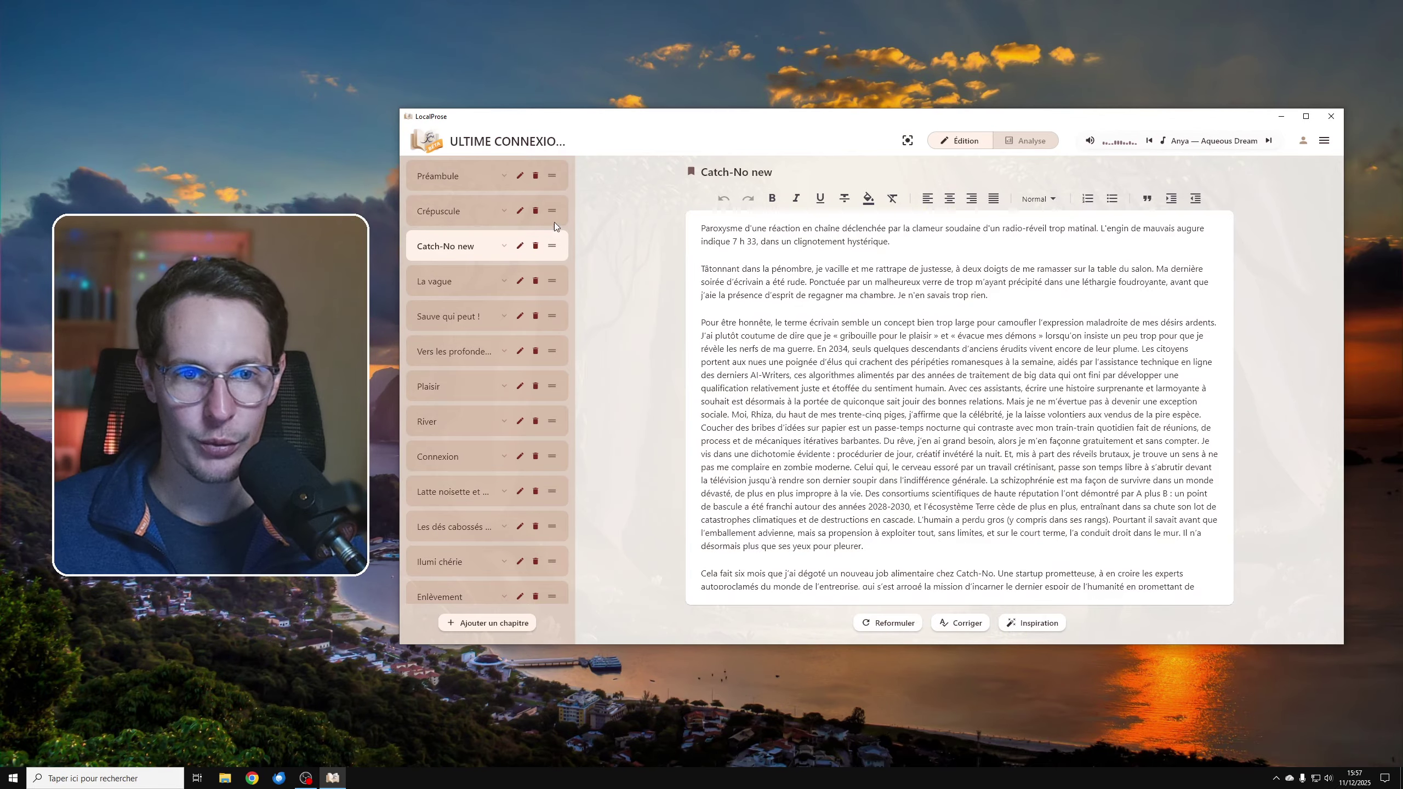
click(421, 219)
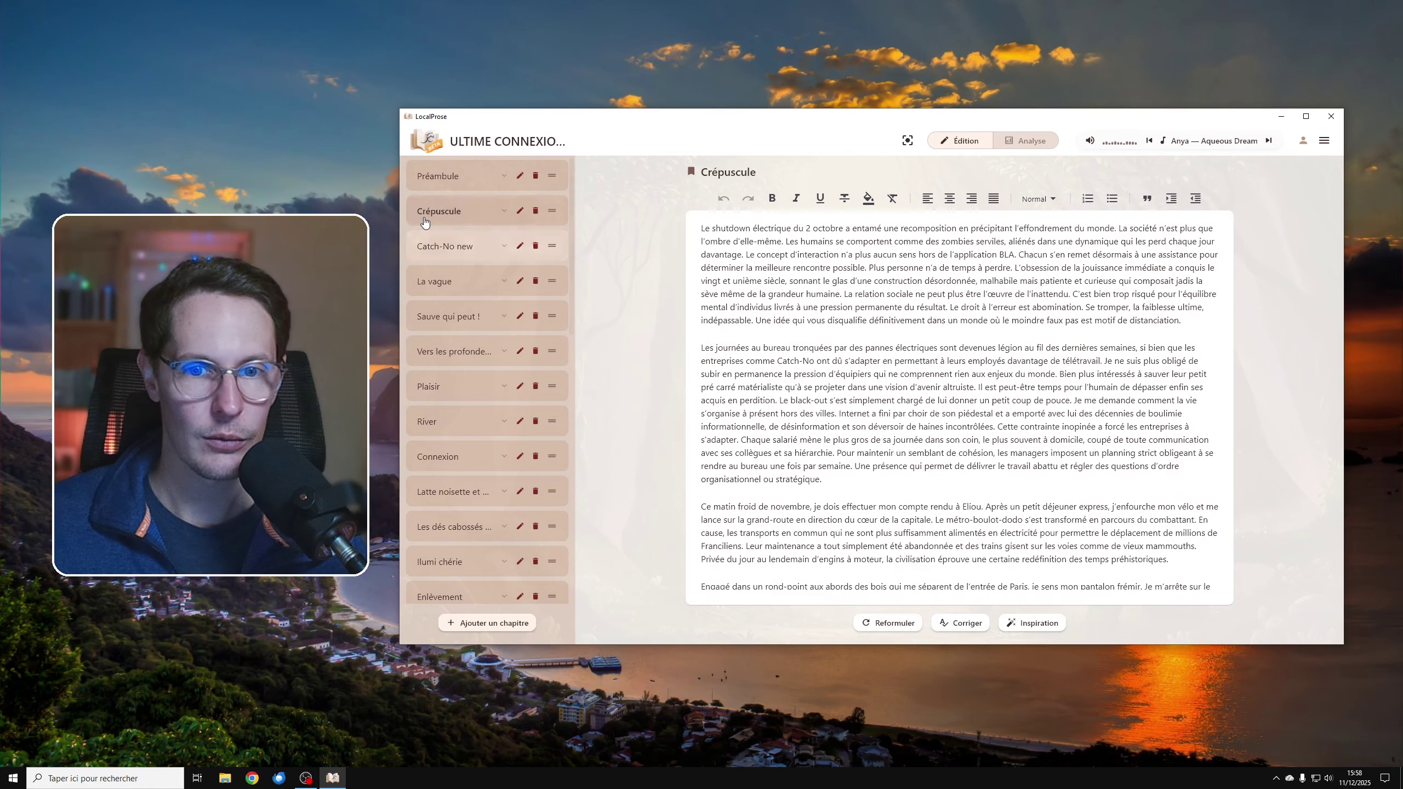
click(441, 247)
drag(551, 246, 550, 213)
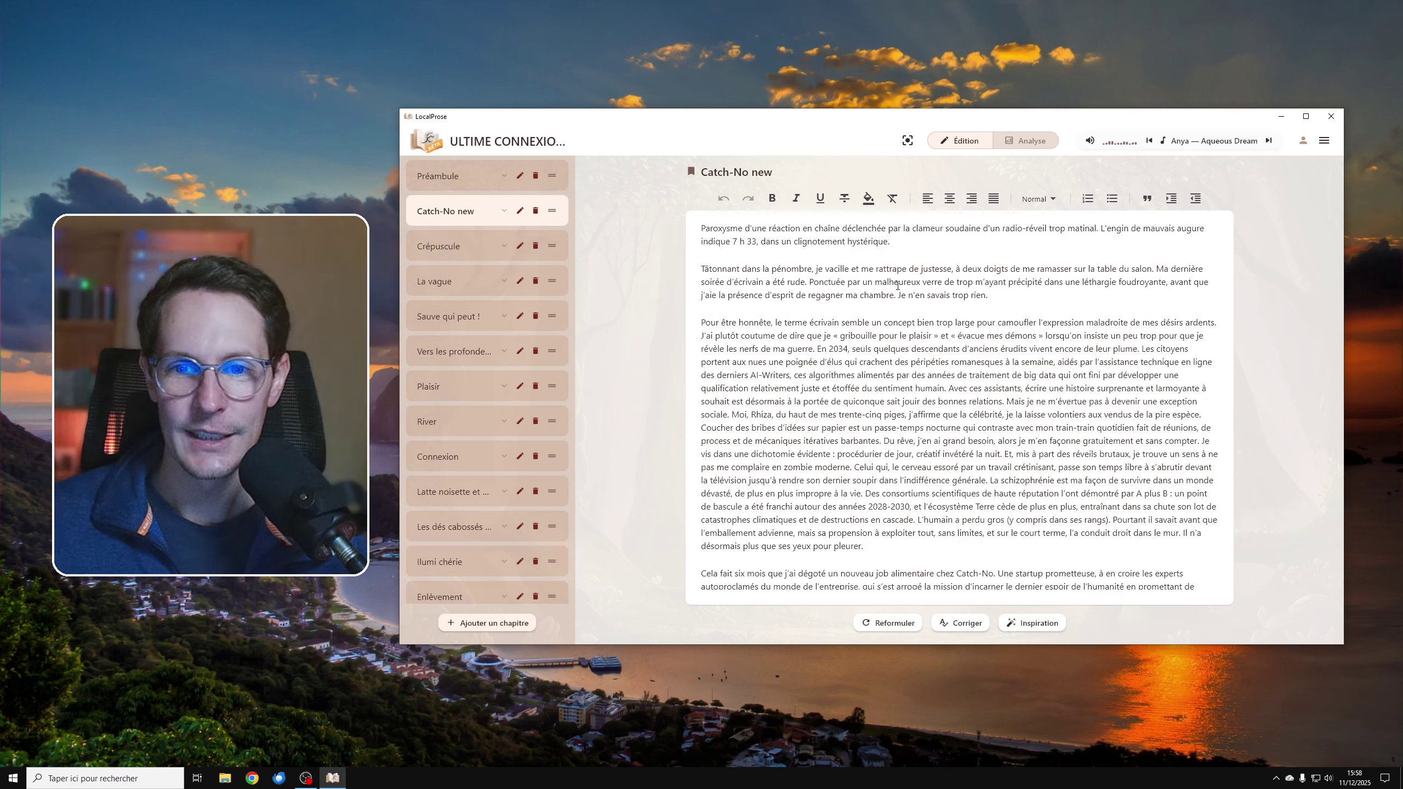
Step: Make the word "hystérique." at the end of the first paragraph bold and italic
click(966, 250)
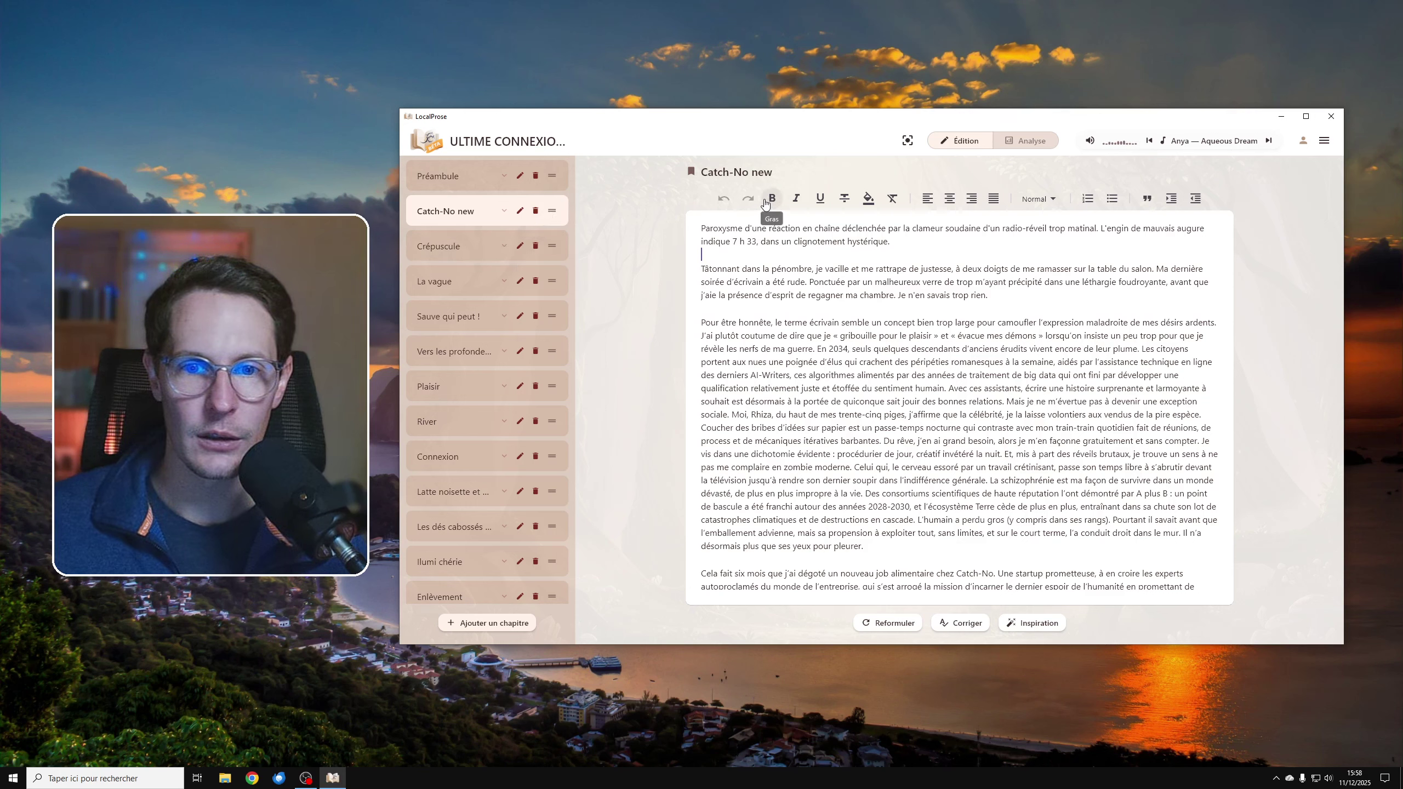
drag(892, 242, 849, 241)
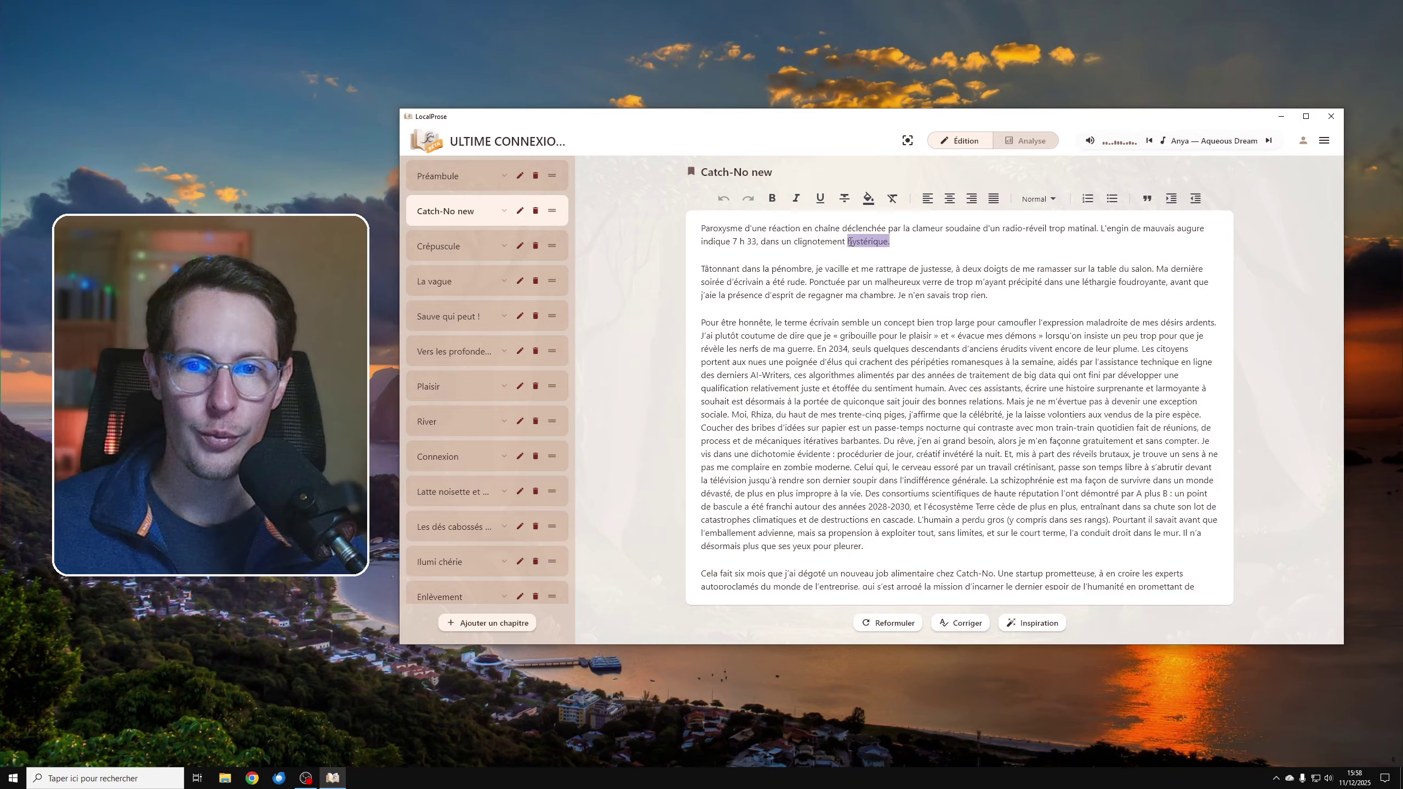
click(772, 197)
click(795, 198)
click(929, 253)
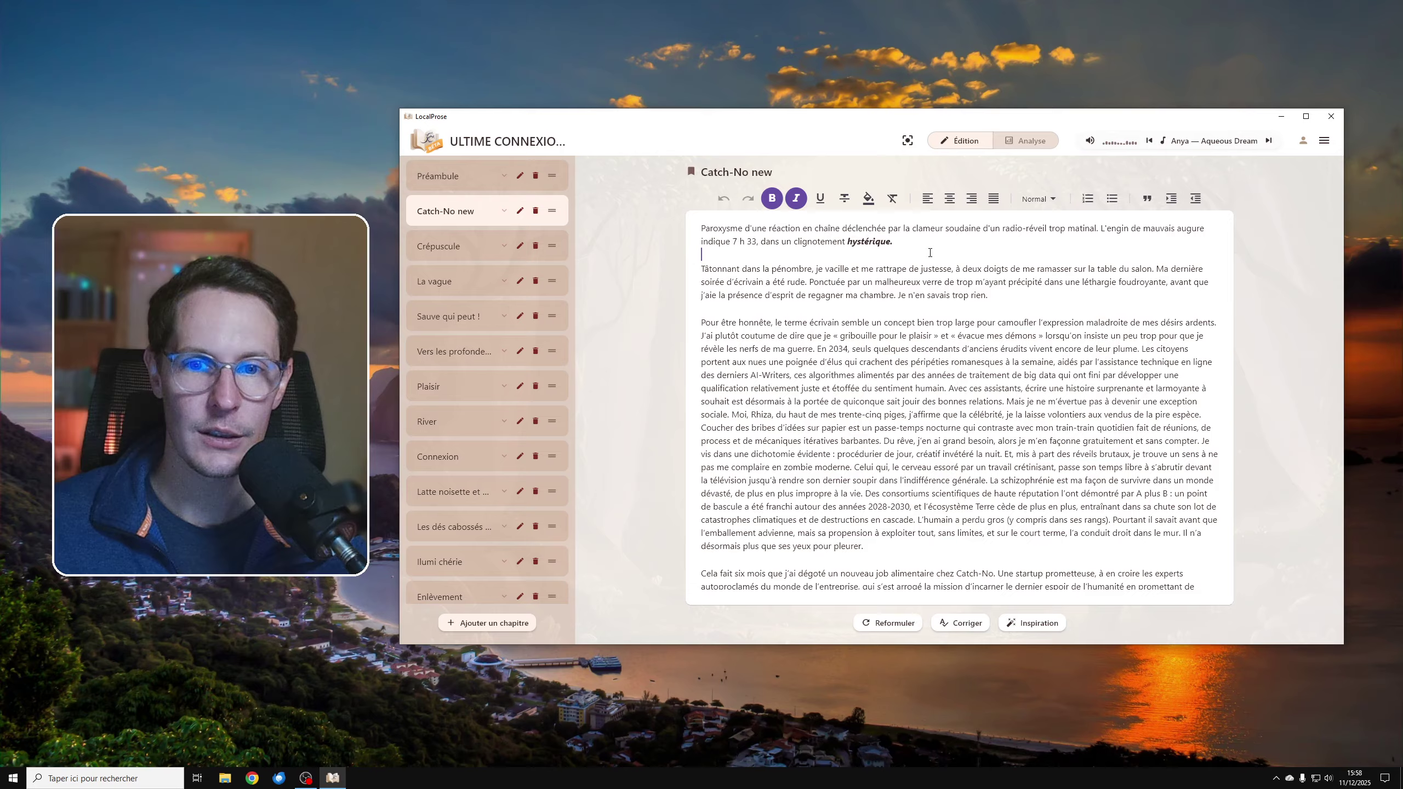
Step: Underline the text "n clignotement" just before "hystérique" in the first paragraph
click(820, 198)
drag(849, 242, 790, 241)
click(820, 198)
key(Down)
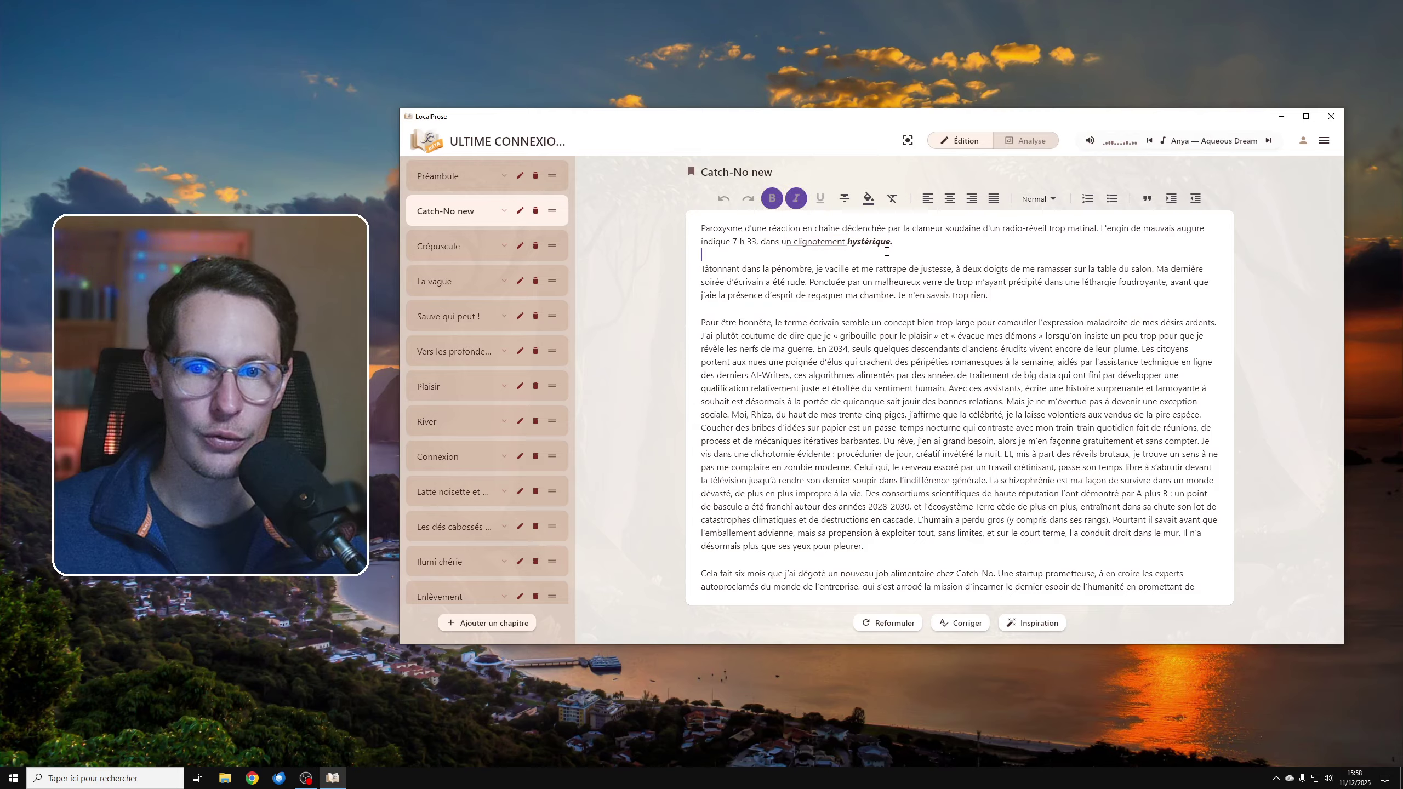
Step: Apply strikethrough across "chaîne déclenchée" in the first sentence of the chapter
drag(883, 228, 830, 228)
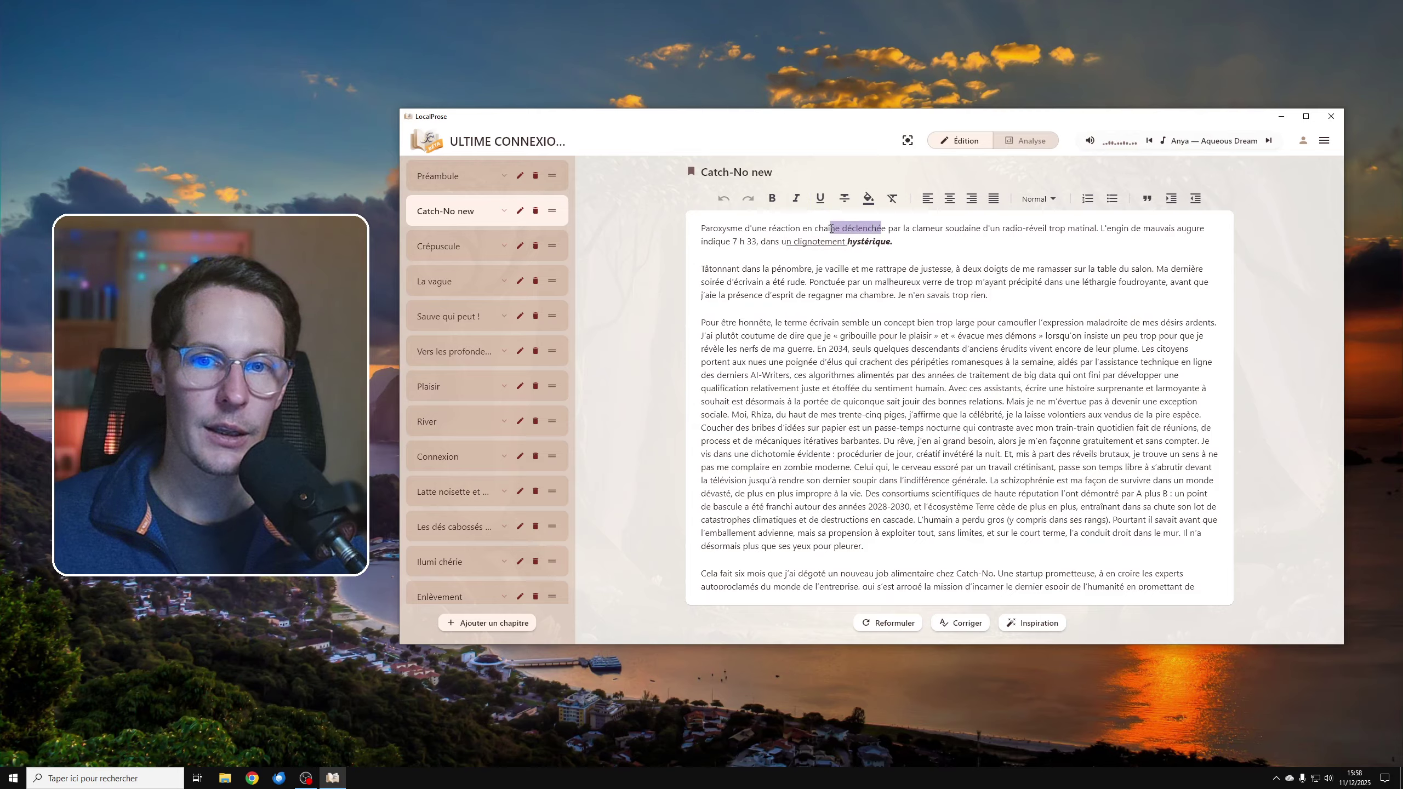
click(843, 198)
click(873, 294)
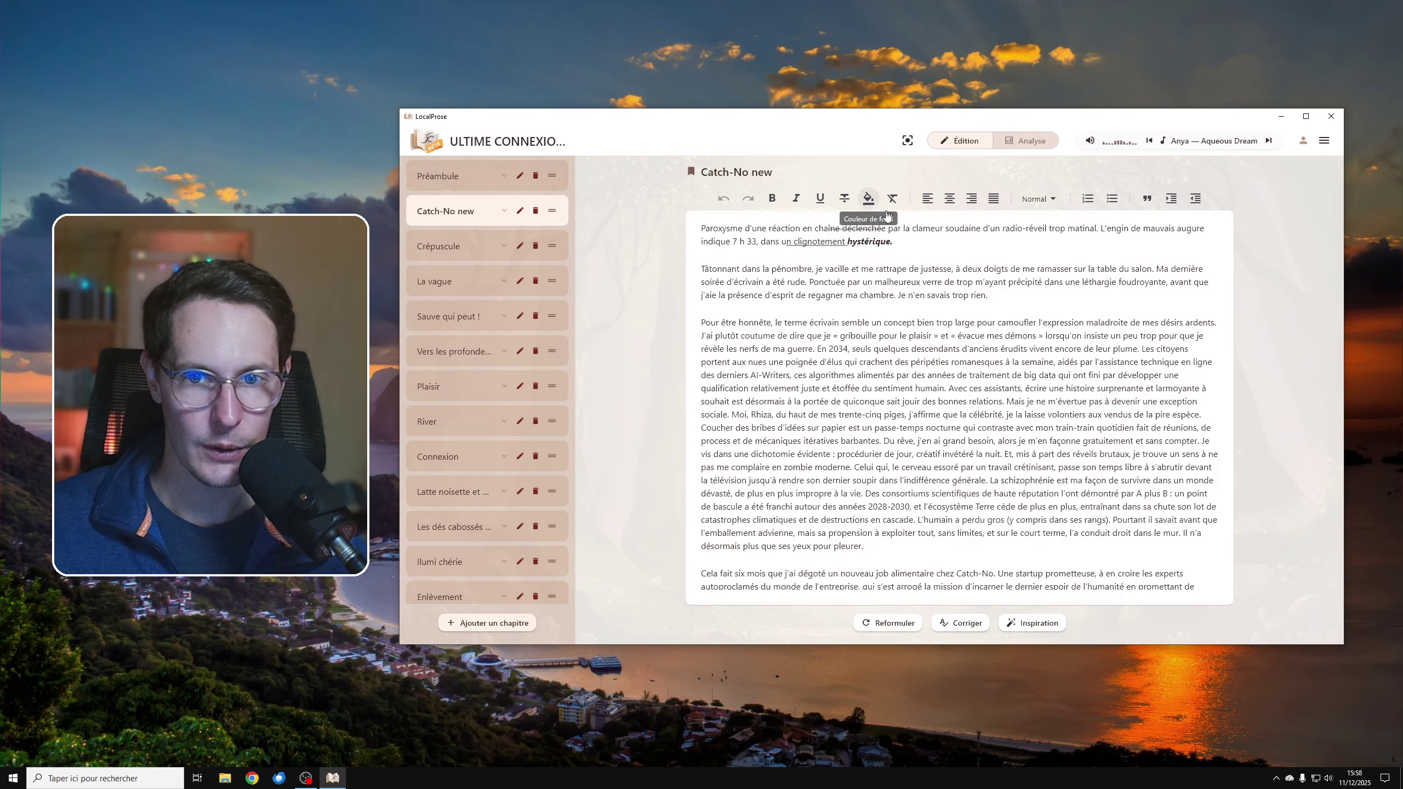
Step: Give the words "clameur soudaine" in the first sentence a light pink background colour, RGB 252, 182, 182
mouse_move(968, 228)
mouse_down()
mouse_move(941, 227)
mouse_move(981, 227)
mouse_up()
click(868, 199)
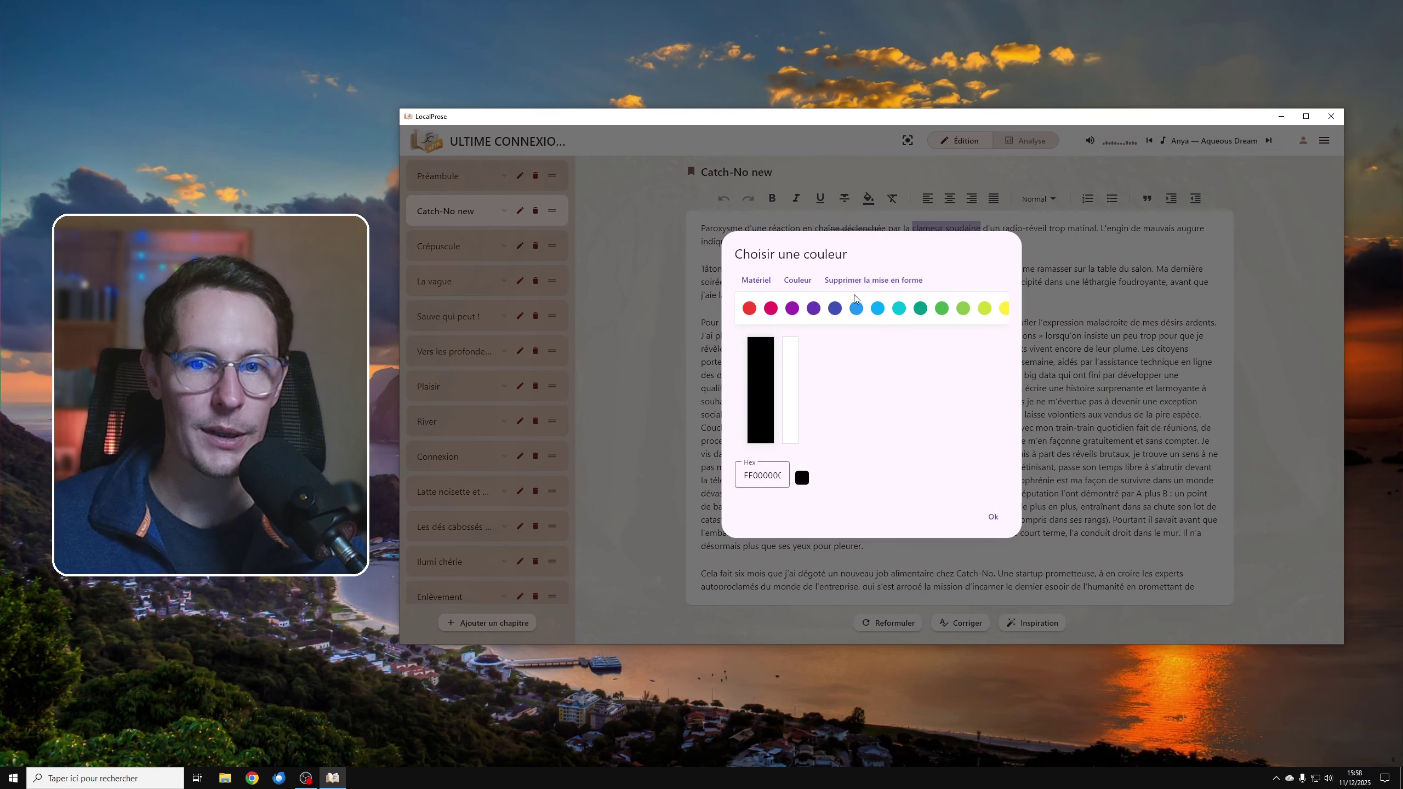
click(759, 280)
drag(806, 343, 742, 294)
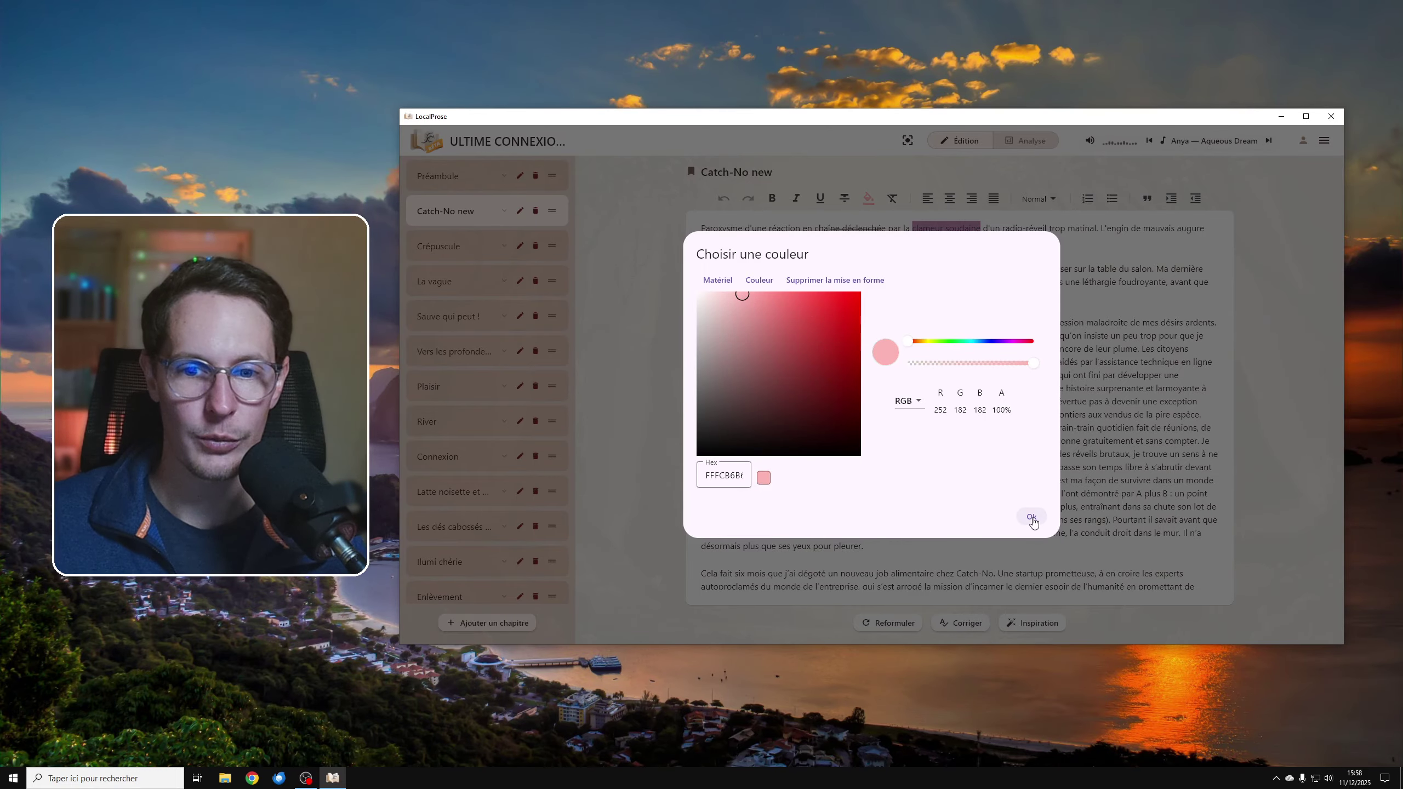
click(1032, 517)
click(1014, 255)
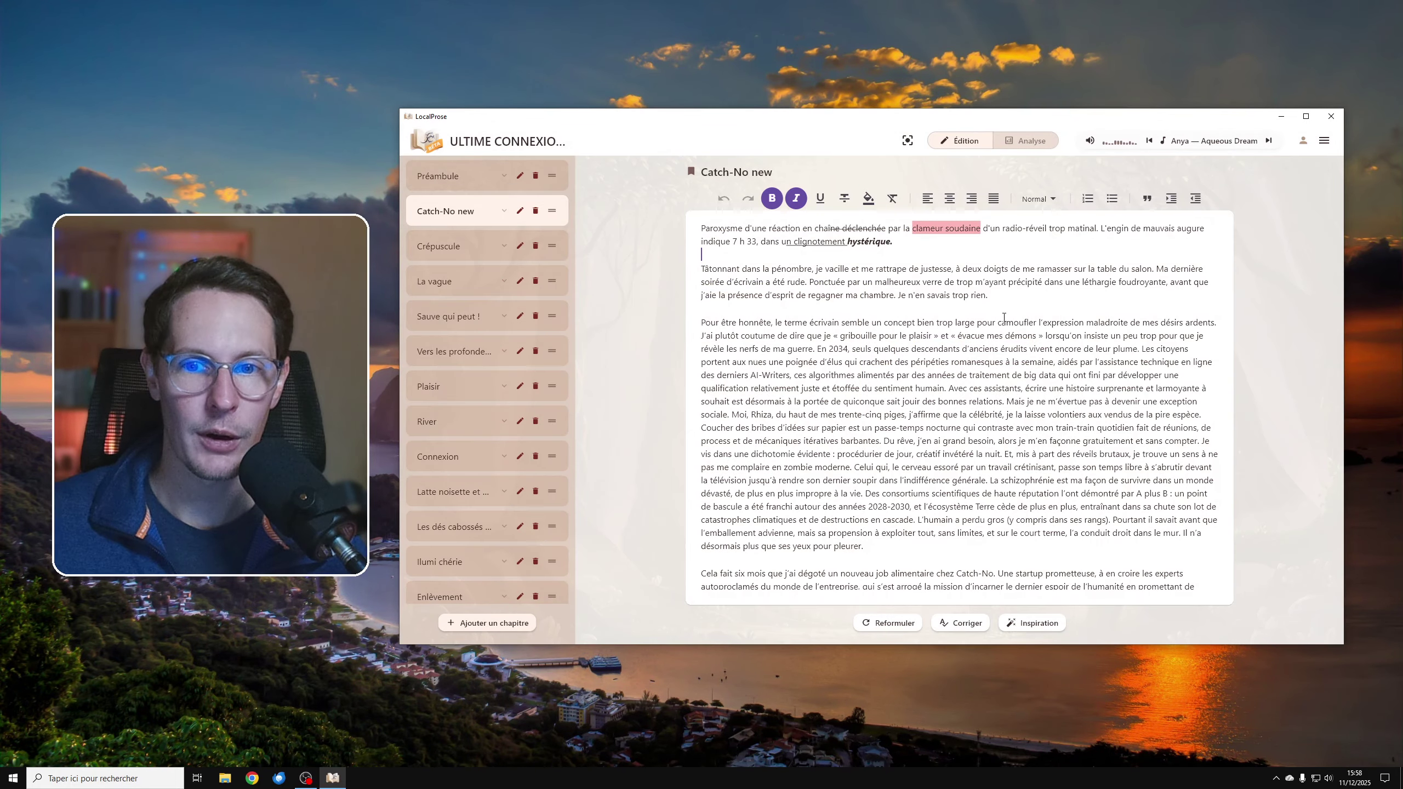
click(928, 269)
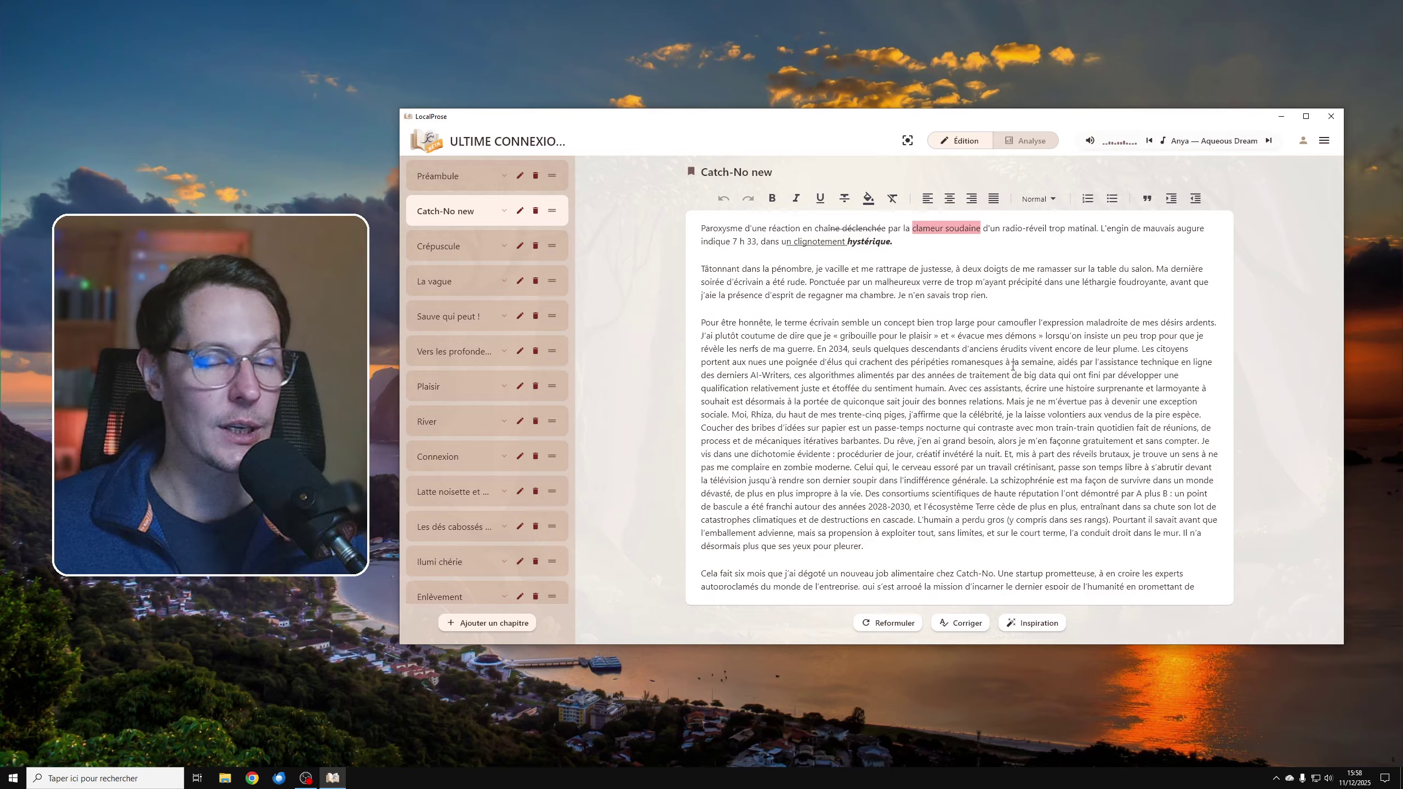
triple_click(919, 238)
click(903, 241)
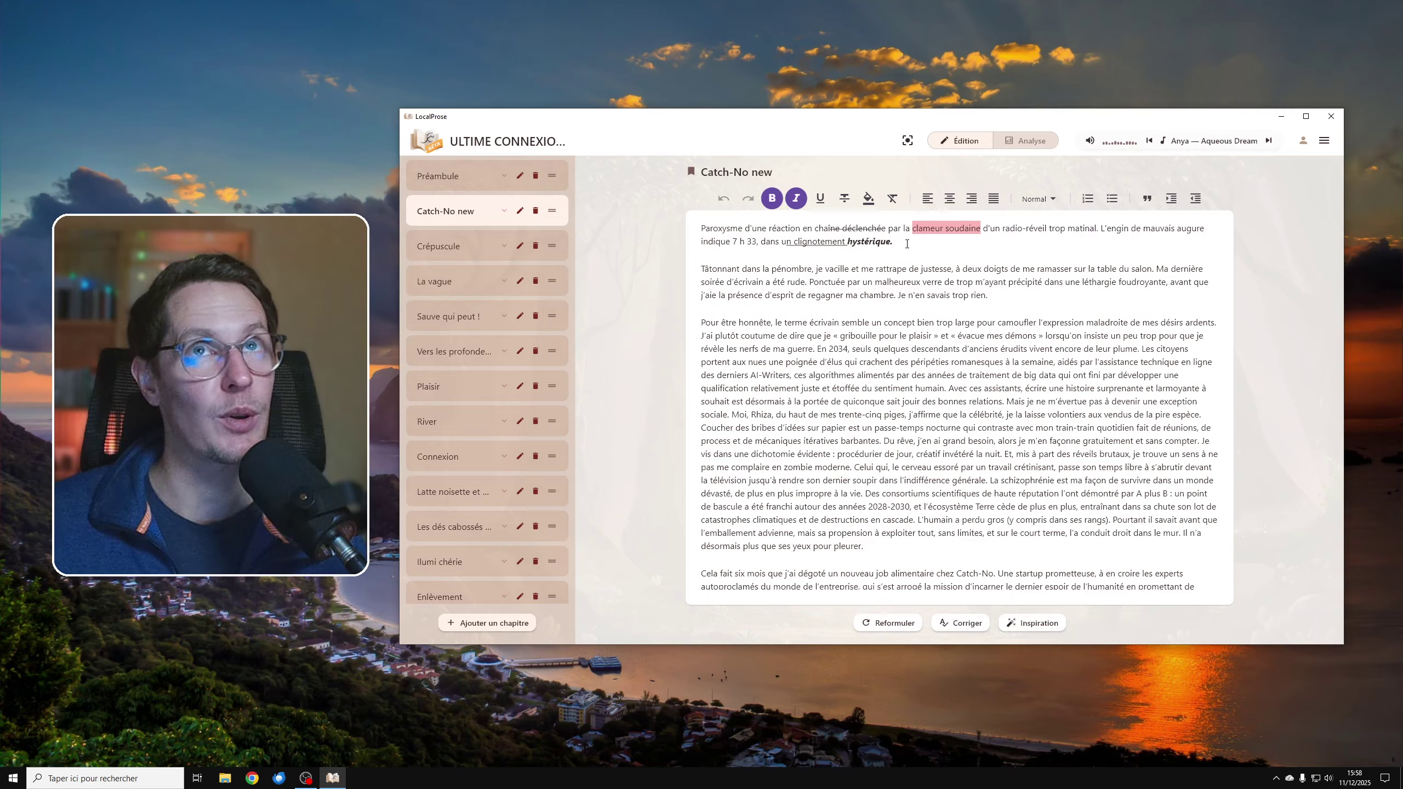
mouse_move(914, 226)
mouse_down()
mouse_move(980, 234)
mouse_move(907, 229)
mouse_up()
click(987, 253)
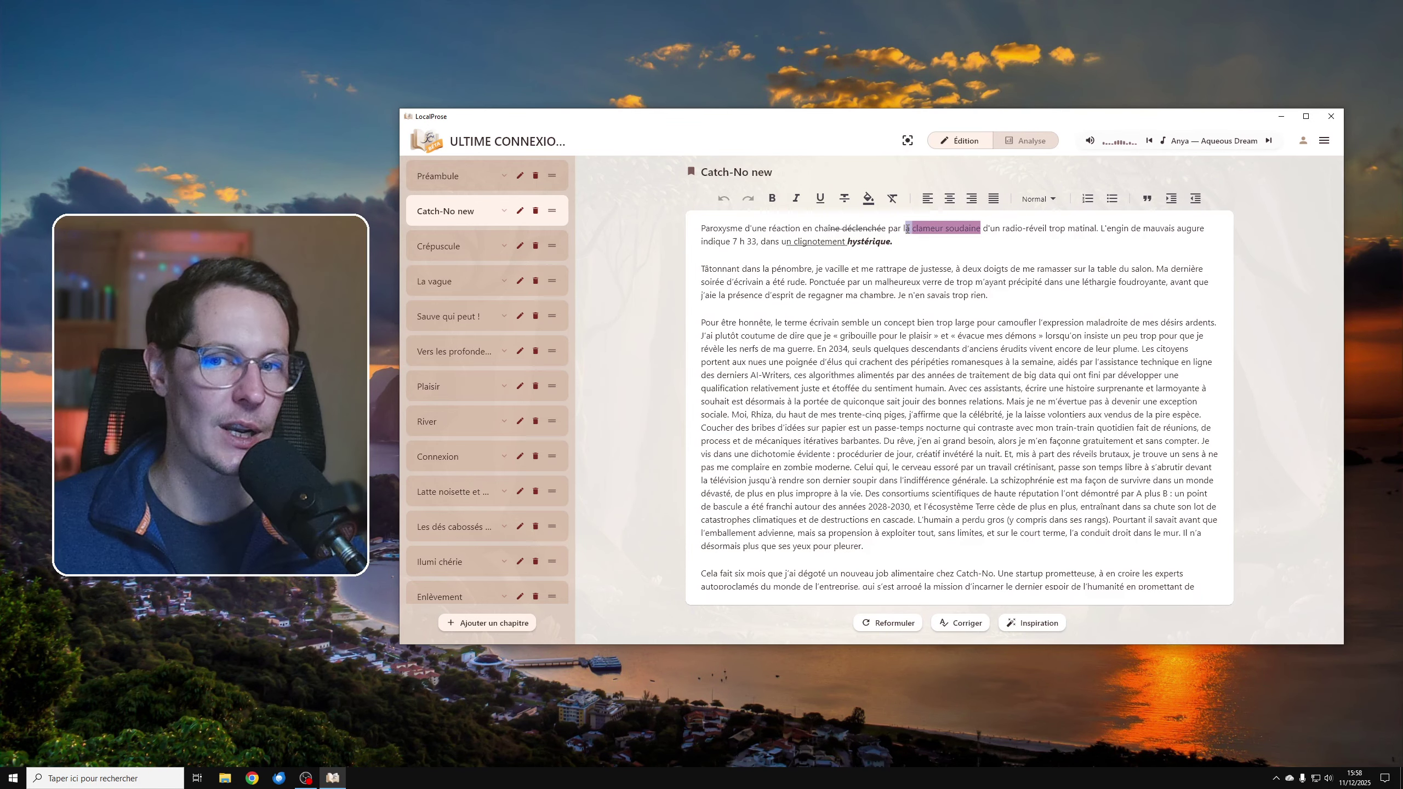
click(968, 297)
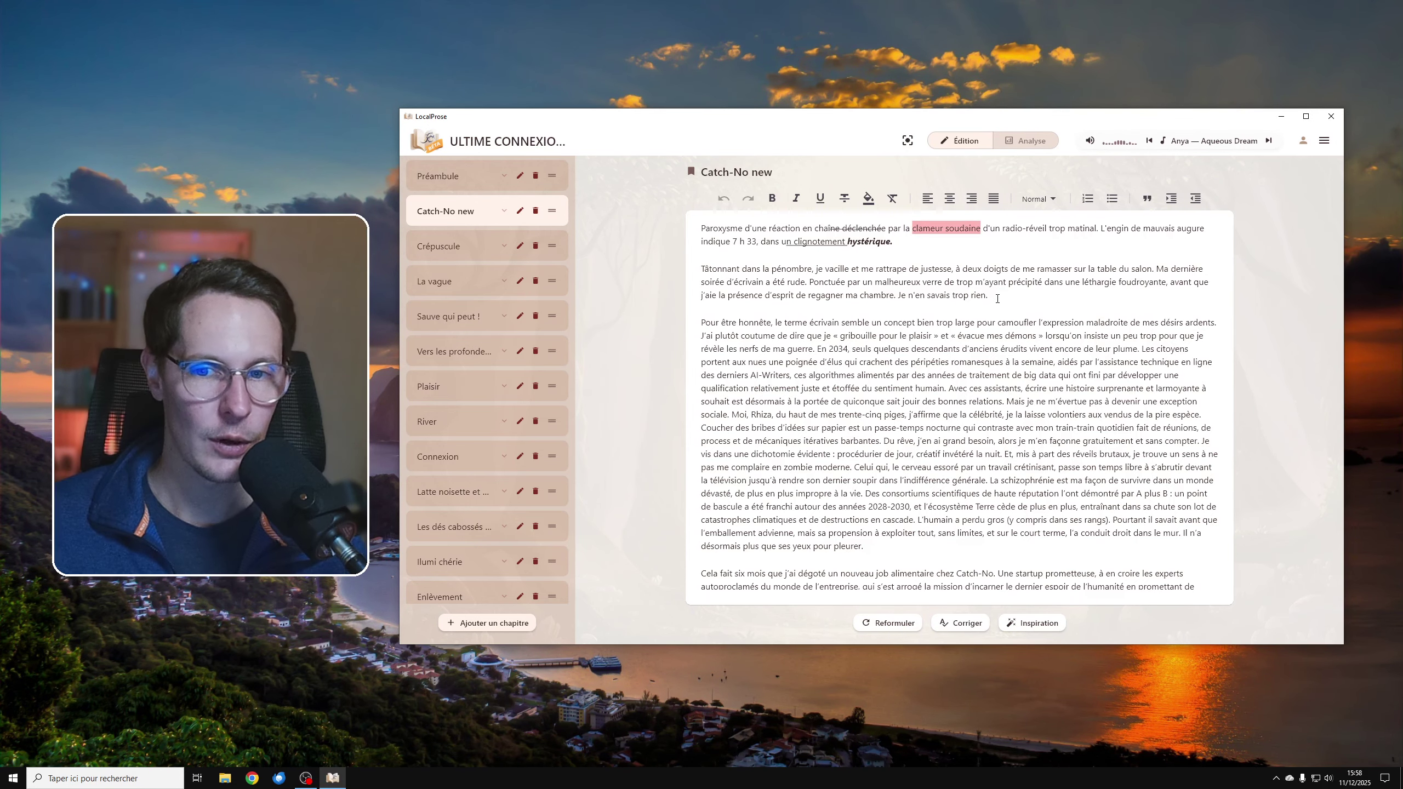
key(End)
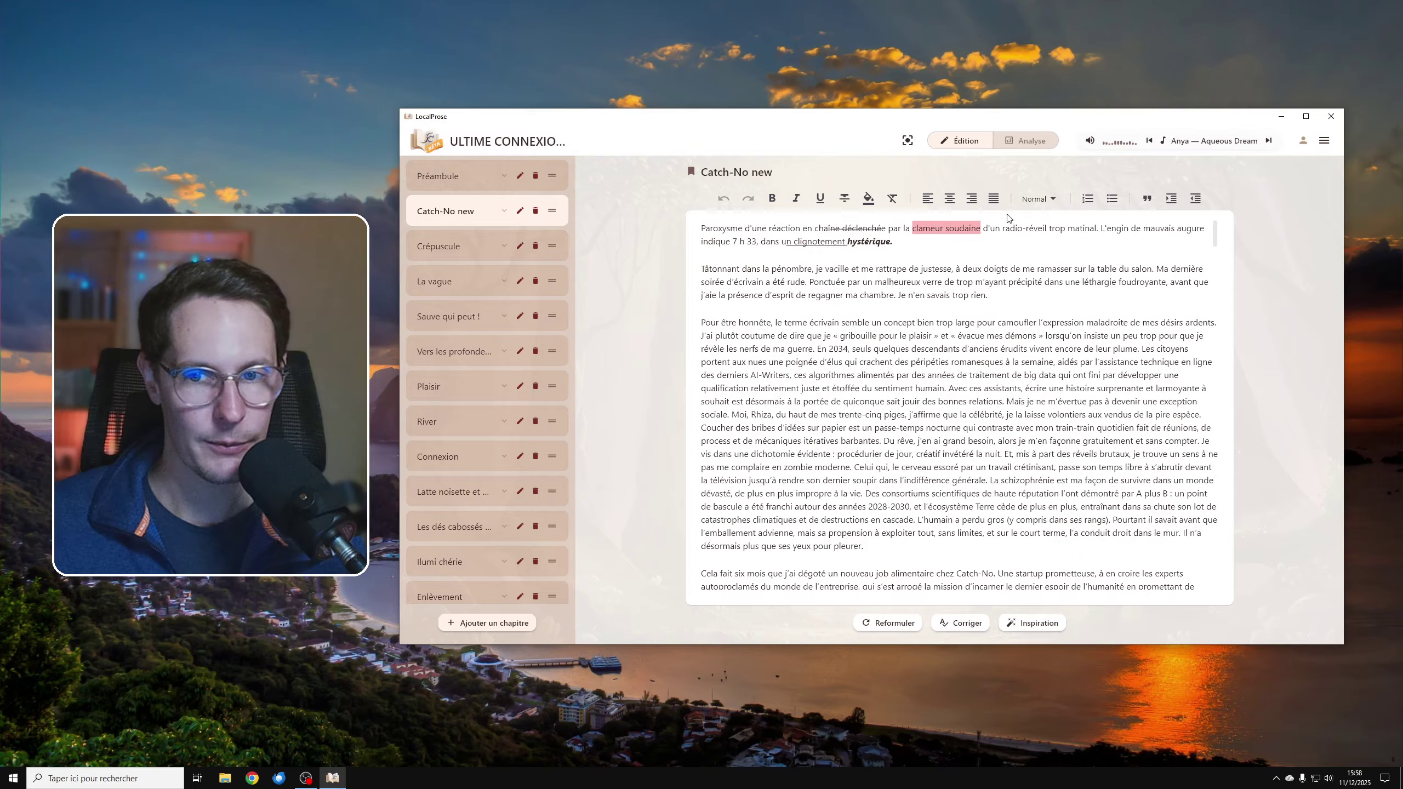
click(917, 228)
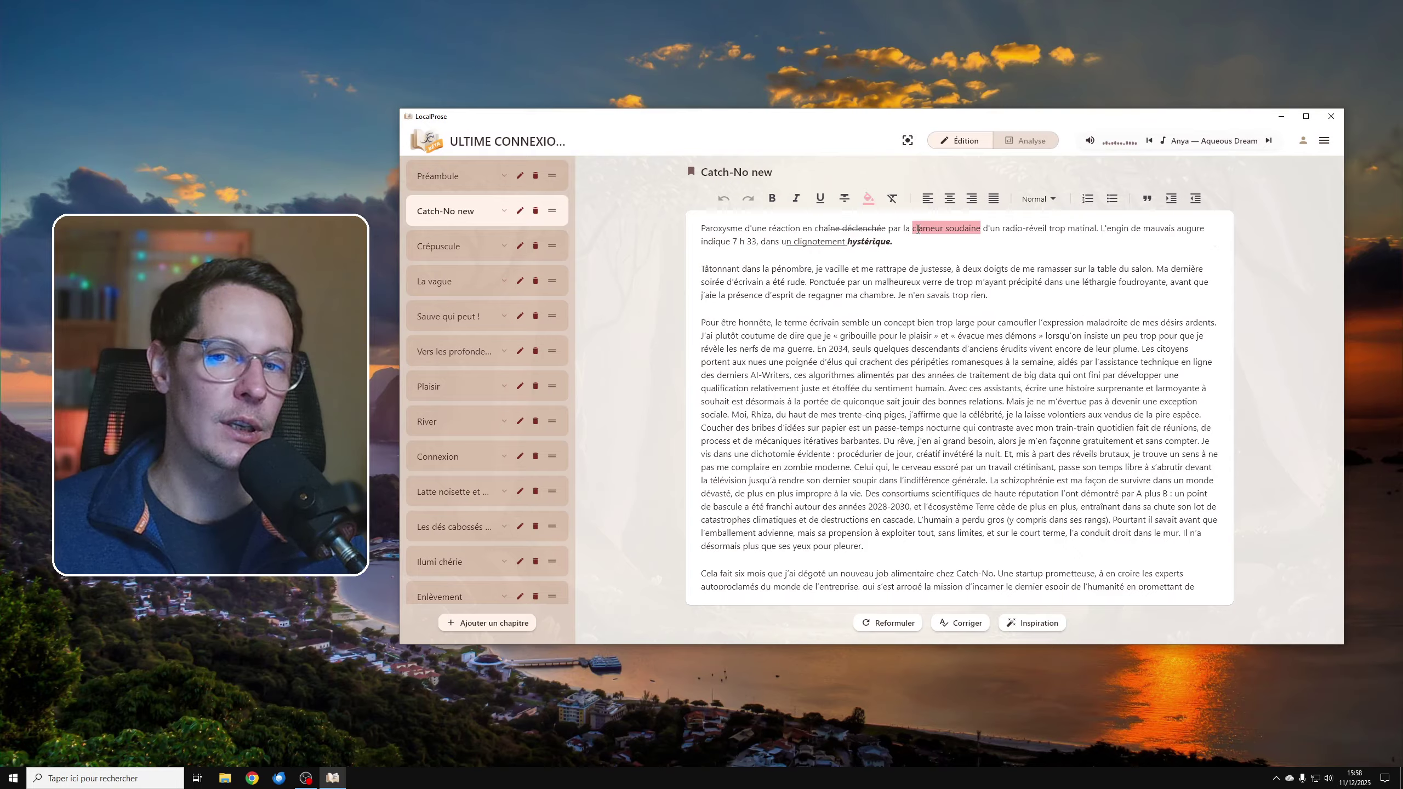
drag(915, 227, 1029, 228)
click(996, 245)
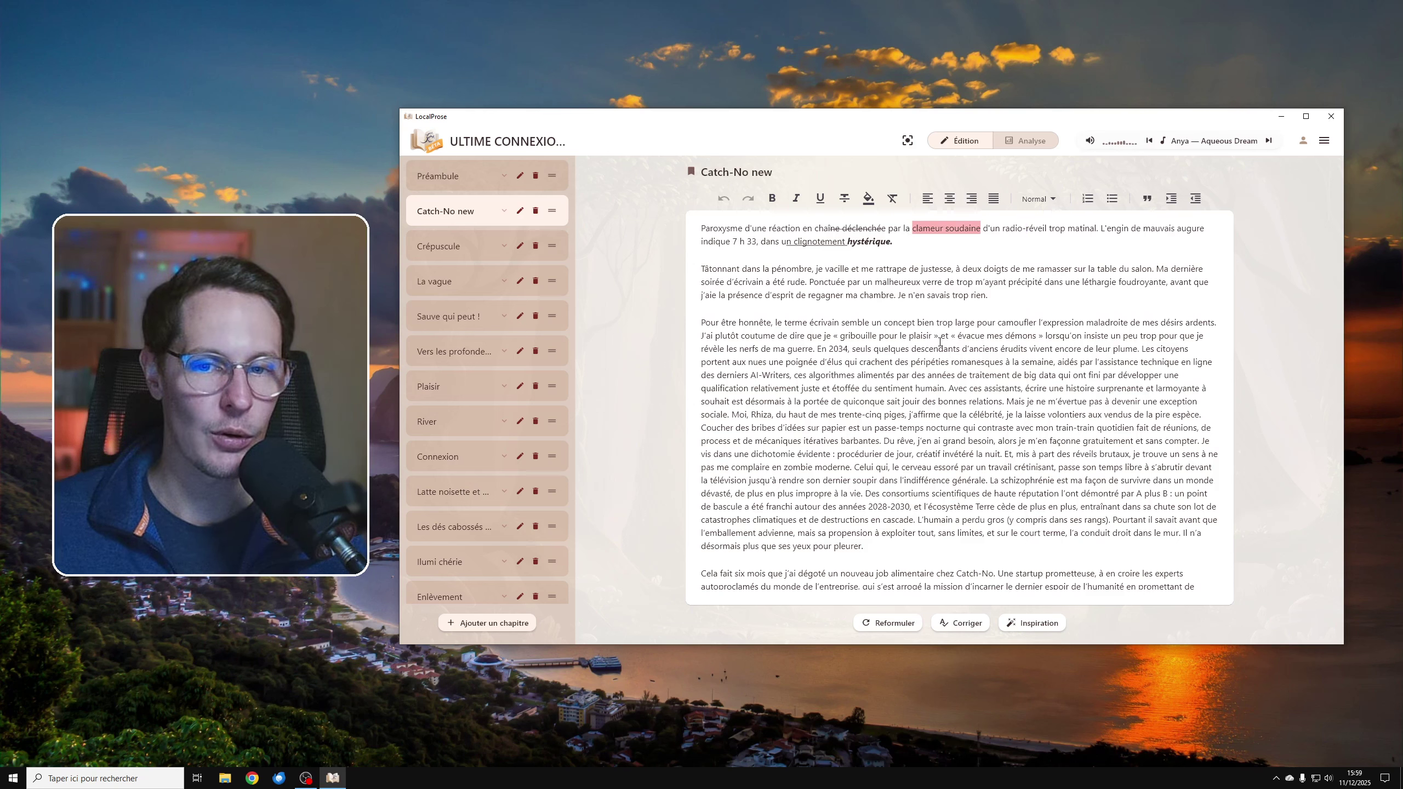
drag(911, 269, 990, 376)
click(1010, 441)
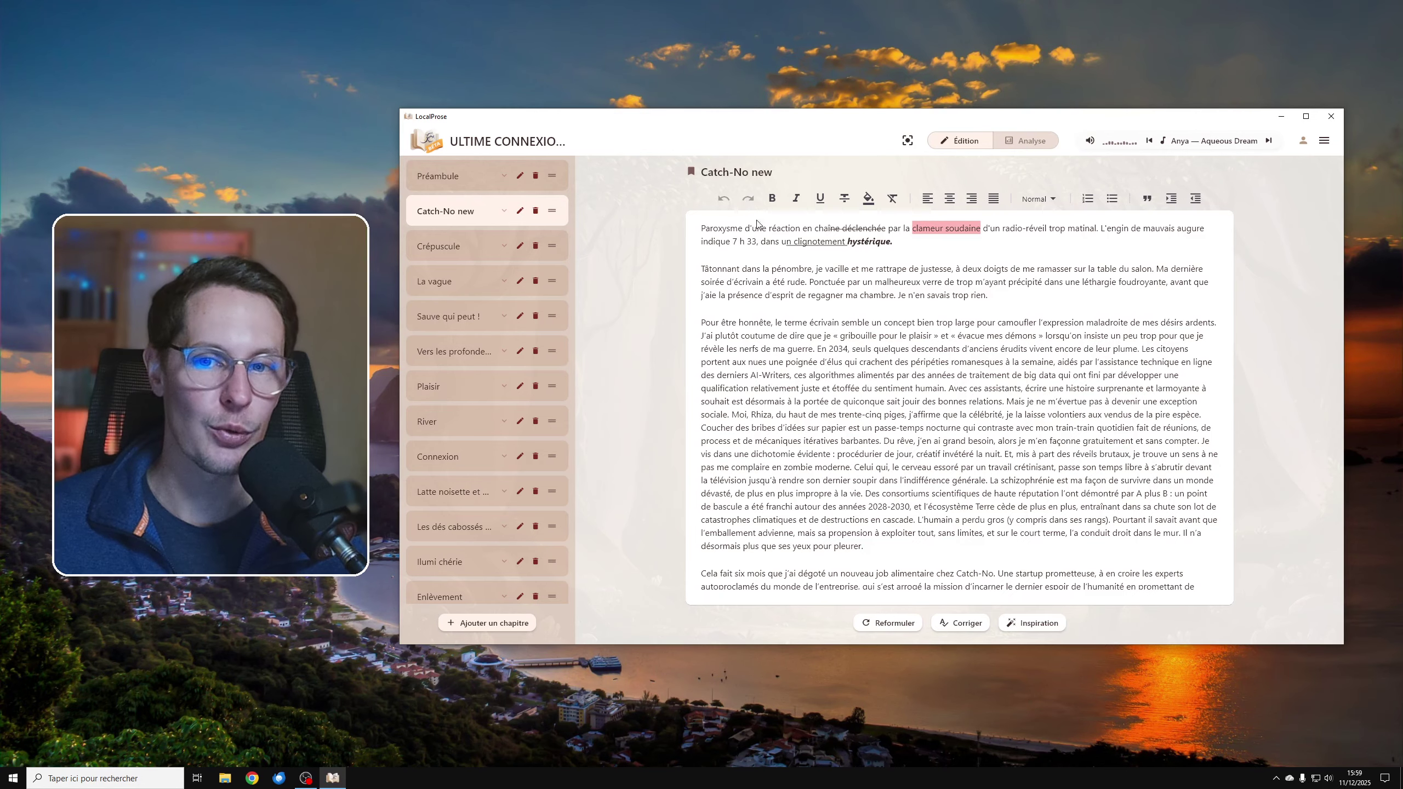
Step: View the Crépuscule chapter and return to the Catch-No new chapter
click(486, 249)
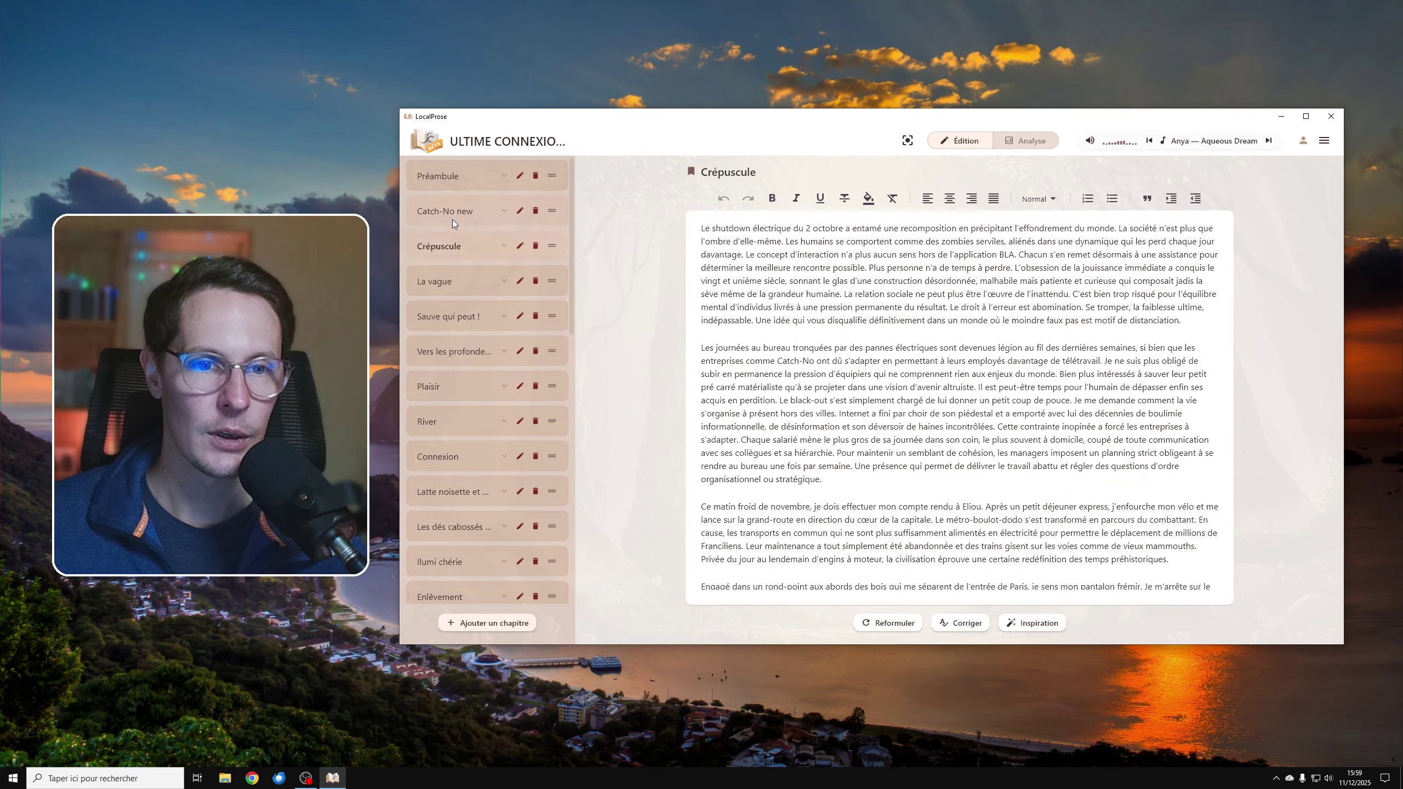
click(451, 217)
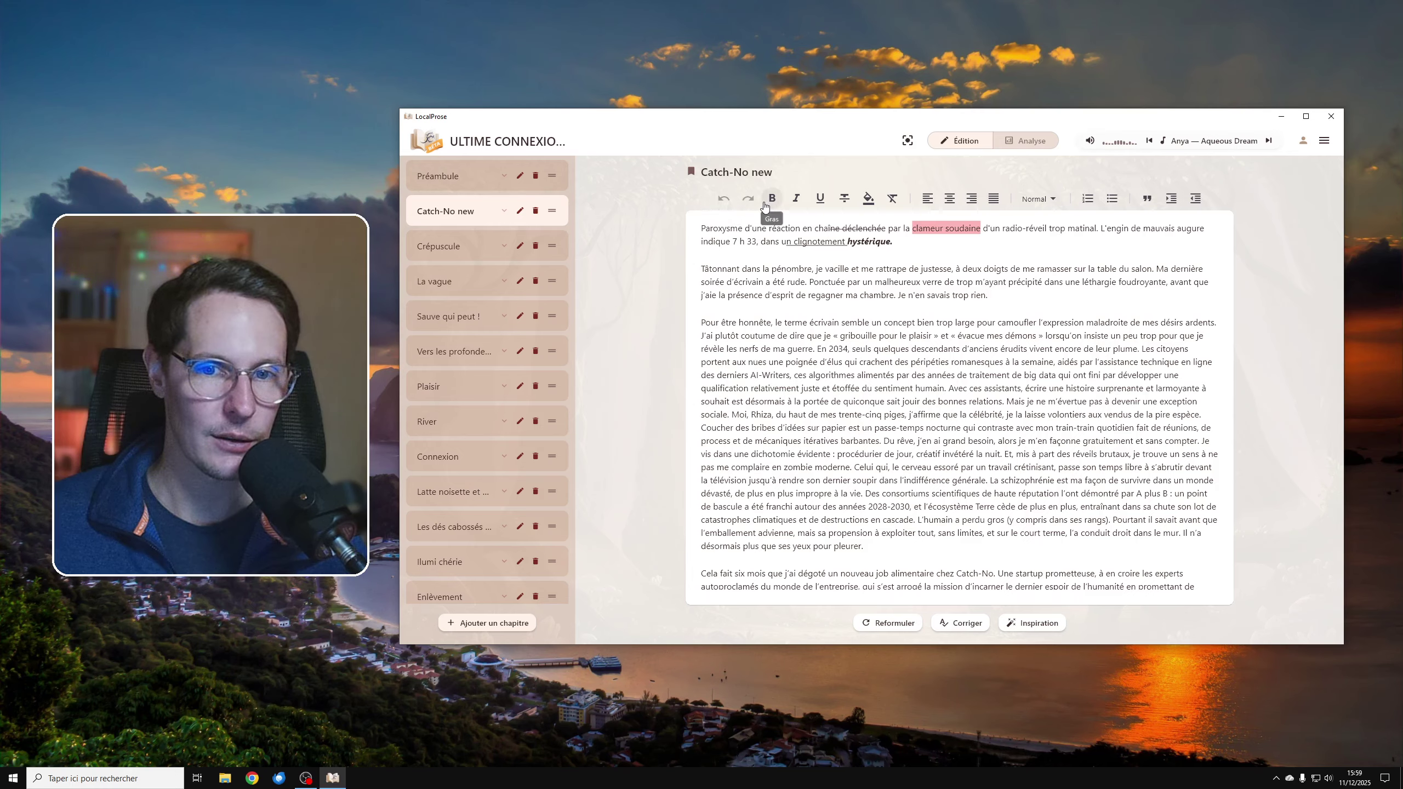
Step: Clear all formatting from the first paragraph of the Catch-No new chapter
click(942, 244)
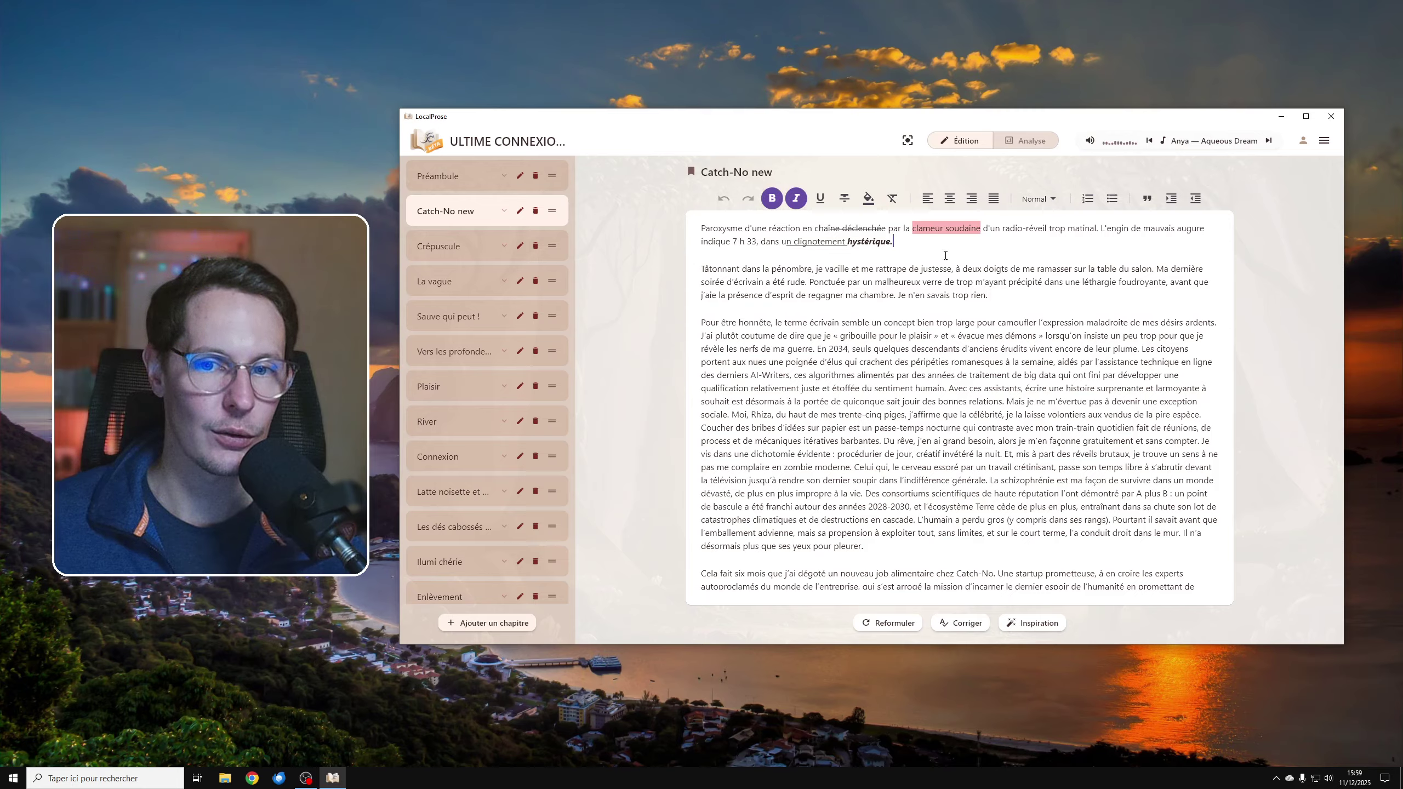
drag(981, 250, 640, 223)
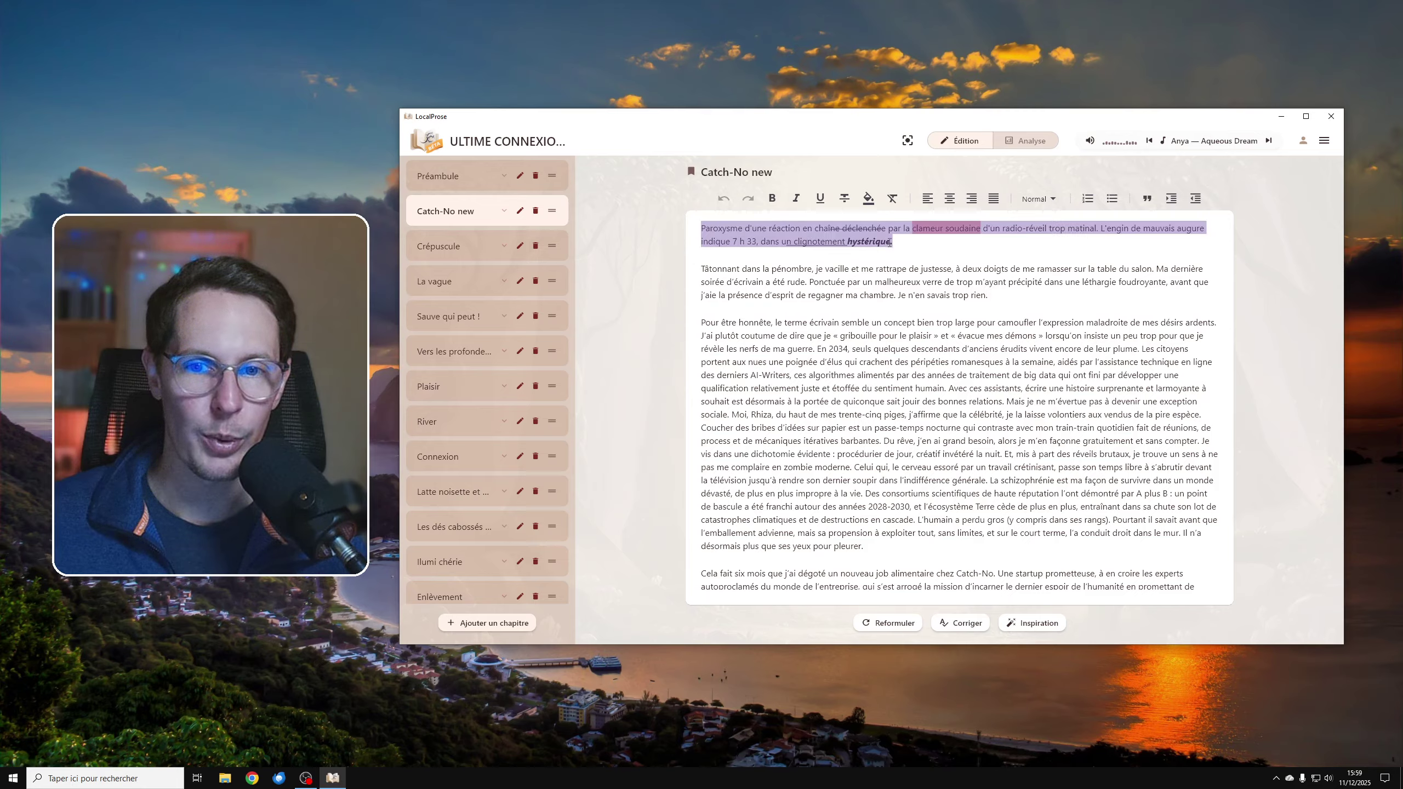
click(892, 199)
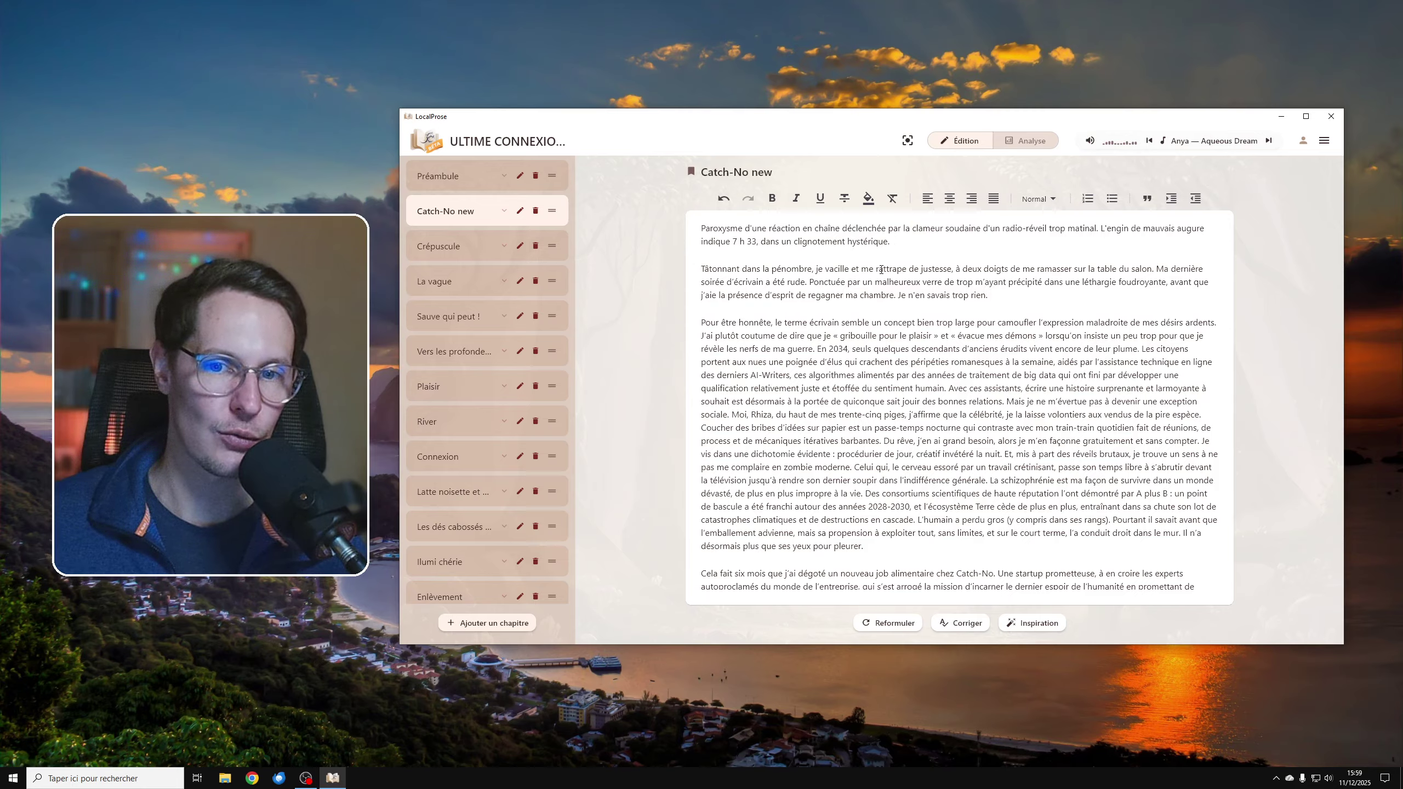
Step: Centre the first paragraph and right-align the second paragraph, which starts with "Tâtonnant dans la pénombre"
click(927, 198)
drag(919, 245, 693, 224)
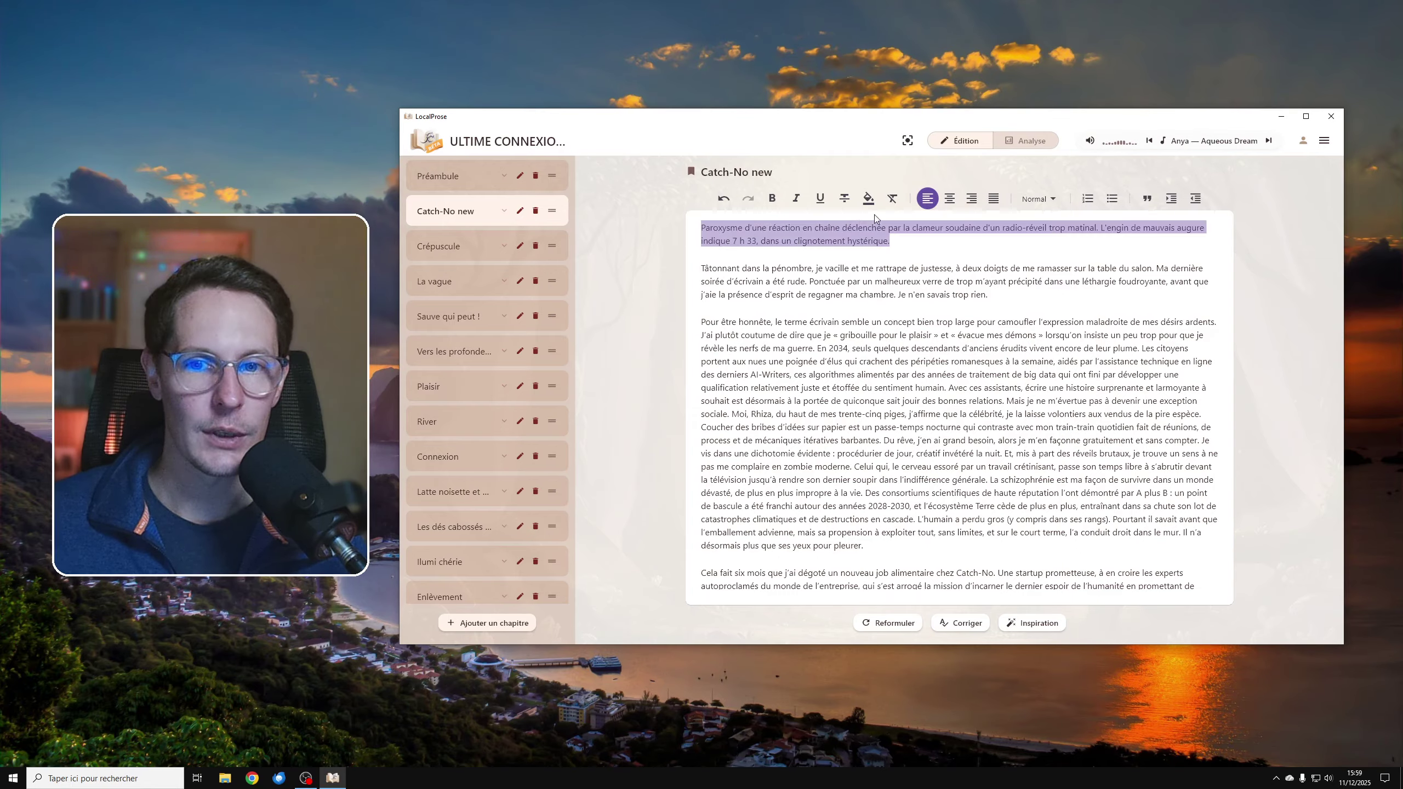
click(949, 198)
drag(989, 294, 692, 273)
click(971, 200)
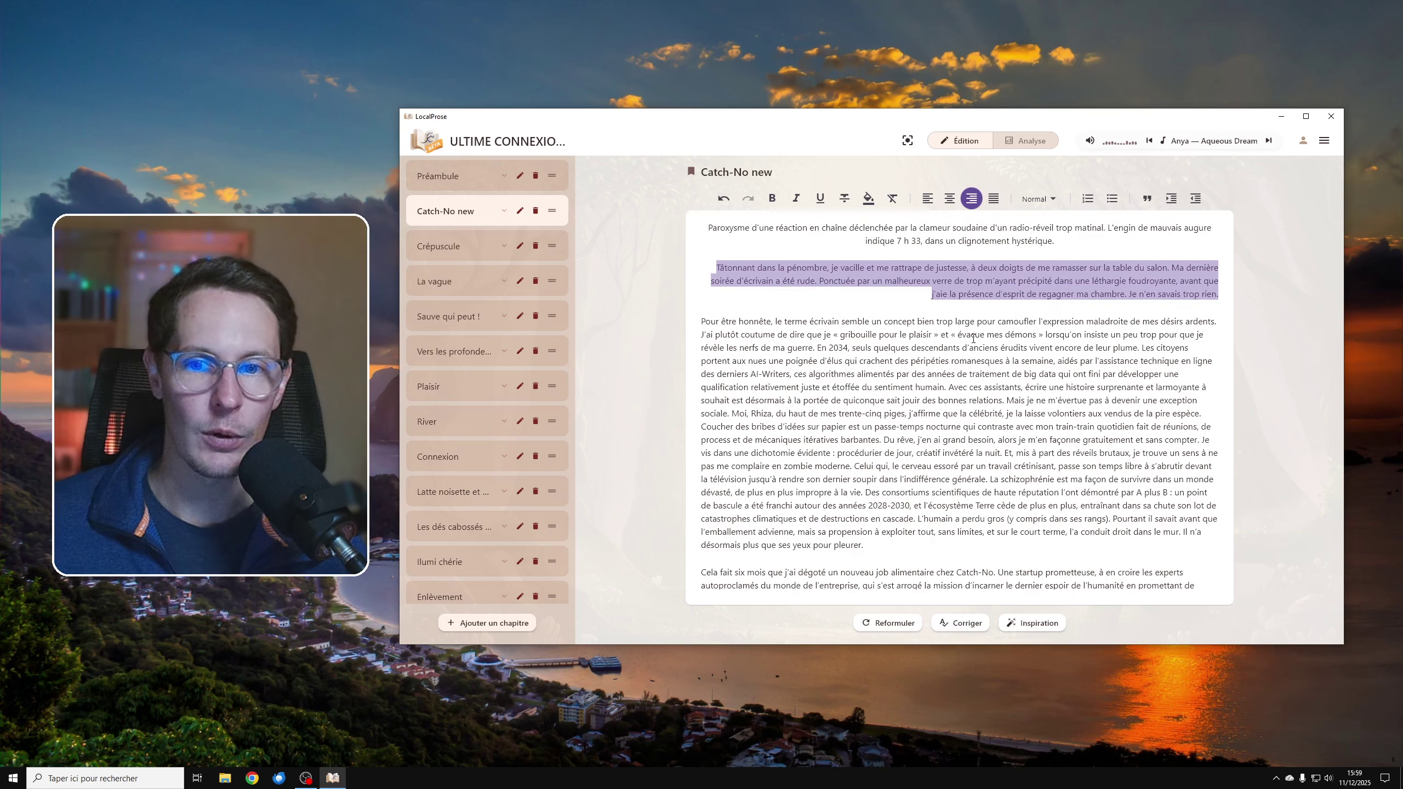
Step: Justify the third paragraph, which starts with "Pour être honnête"
click(986, 440)
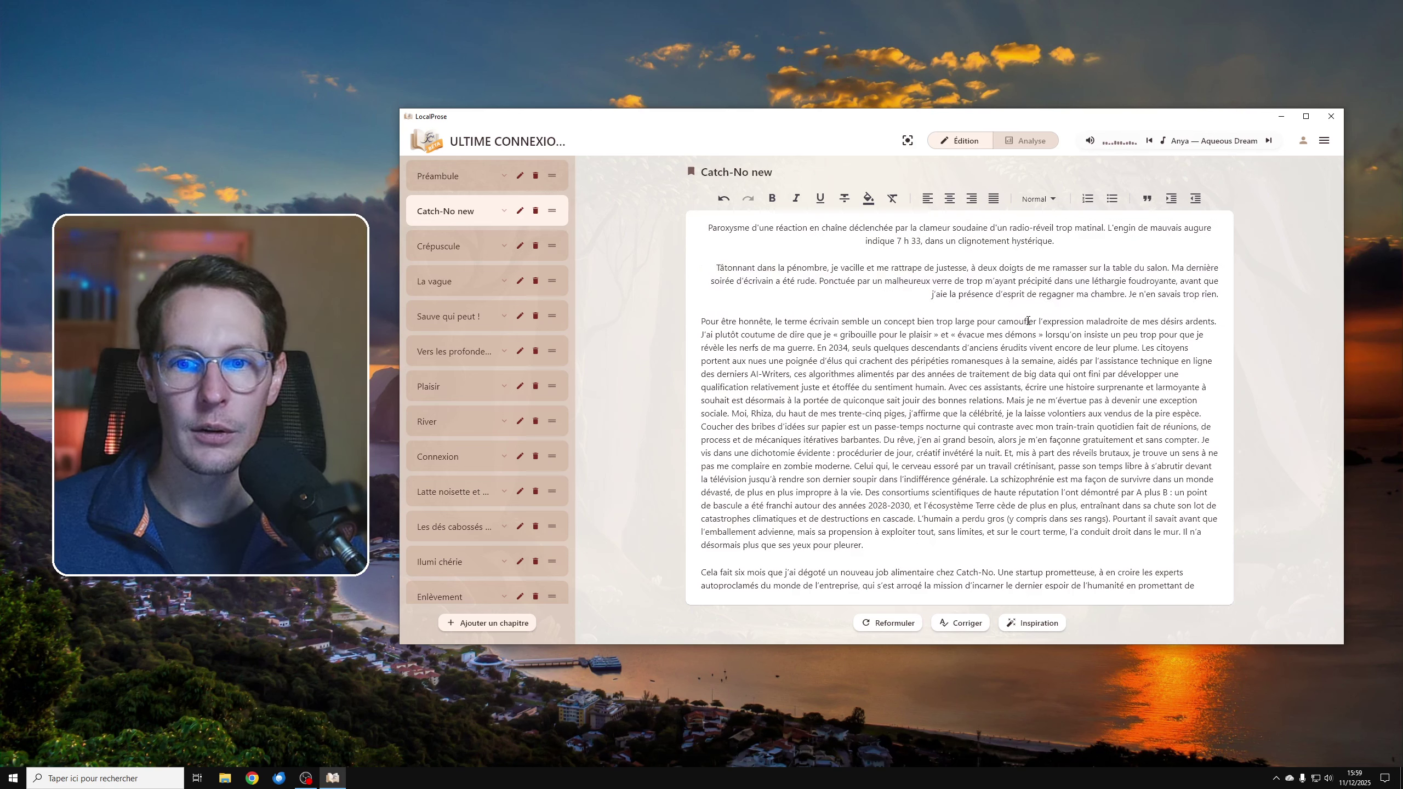
click(993, 198)
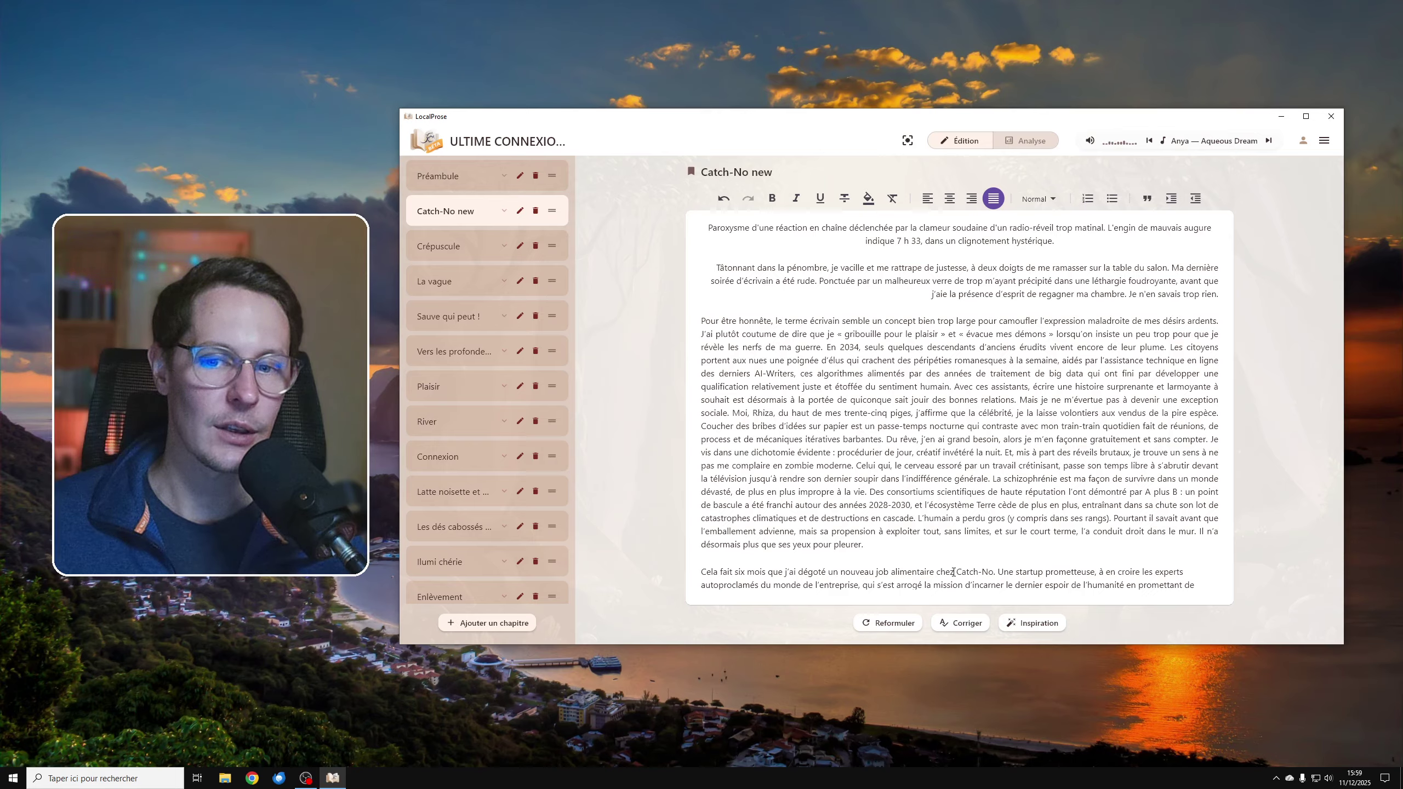
drag(931, 543, 693, 327)
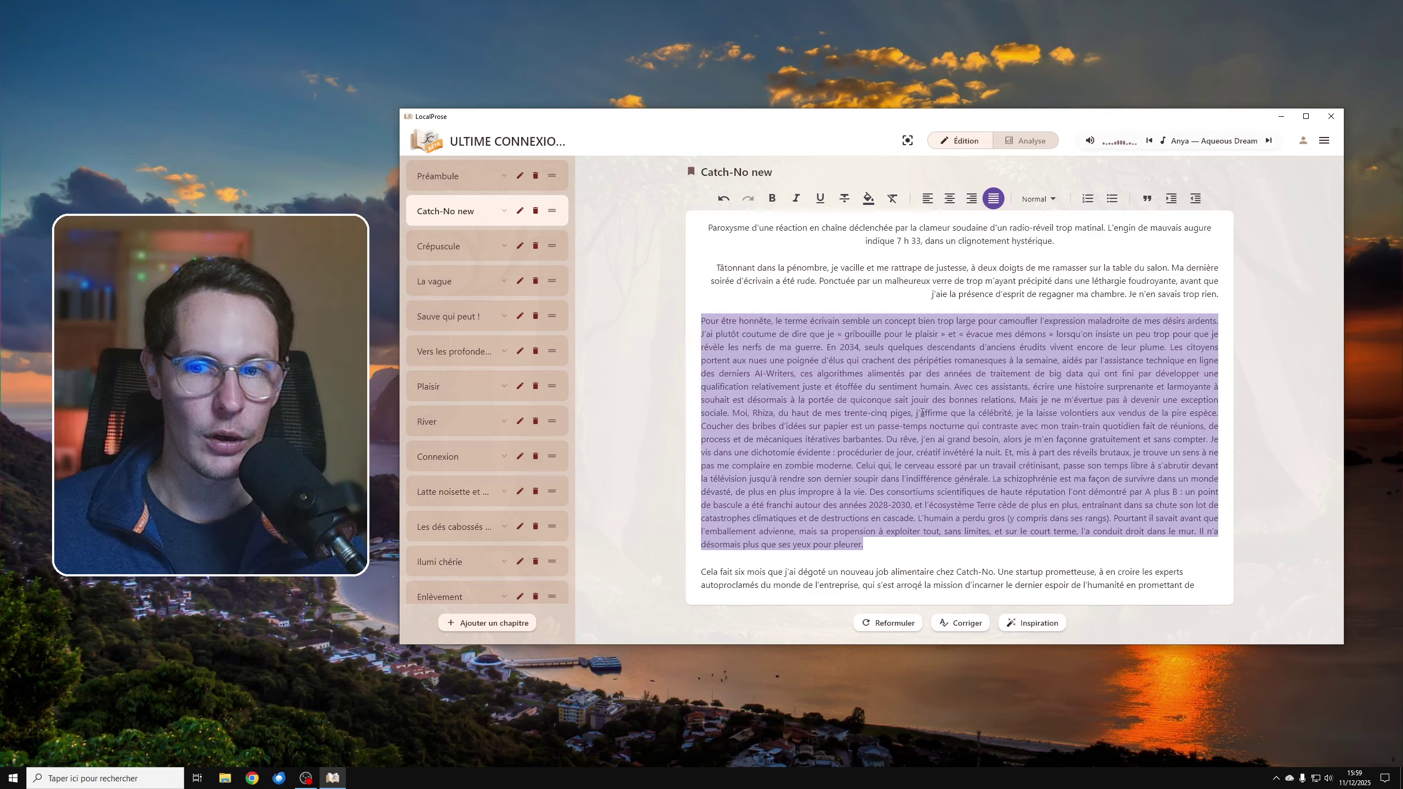
click(920, 413)
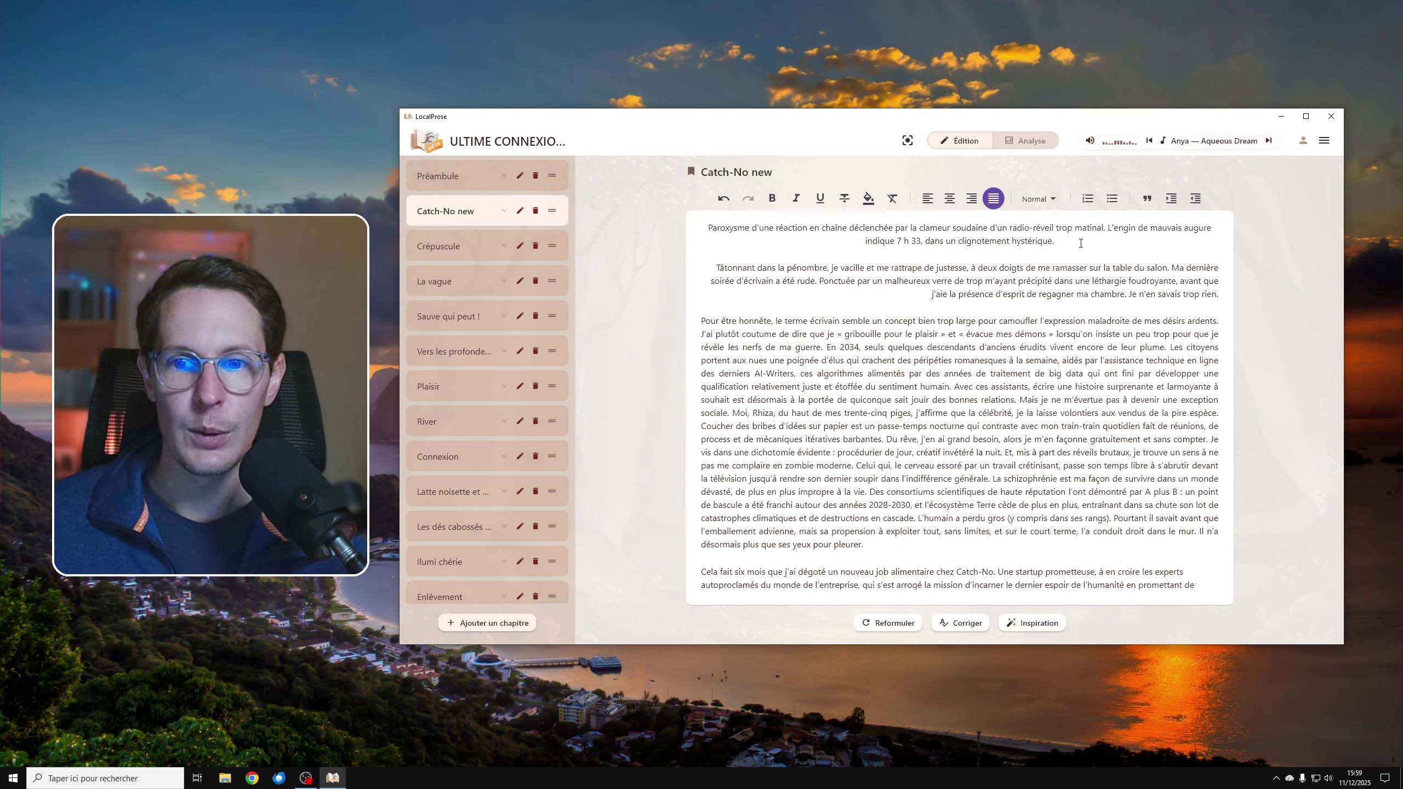
click(1048, 202)
click(1076, 374)
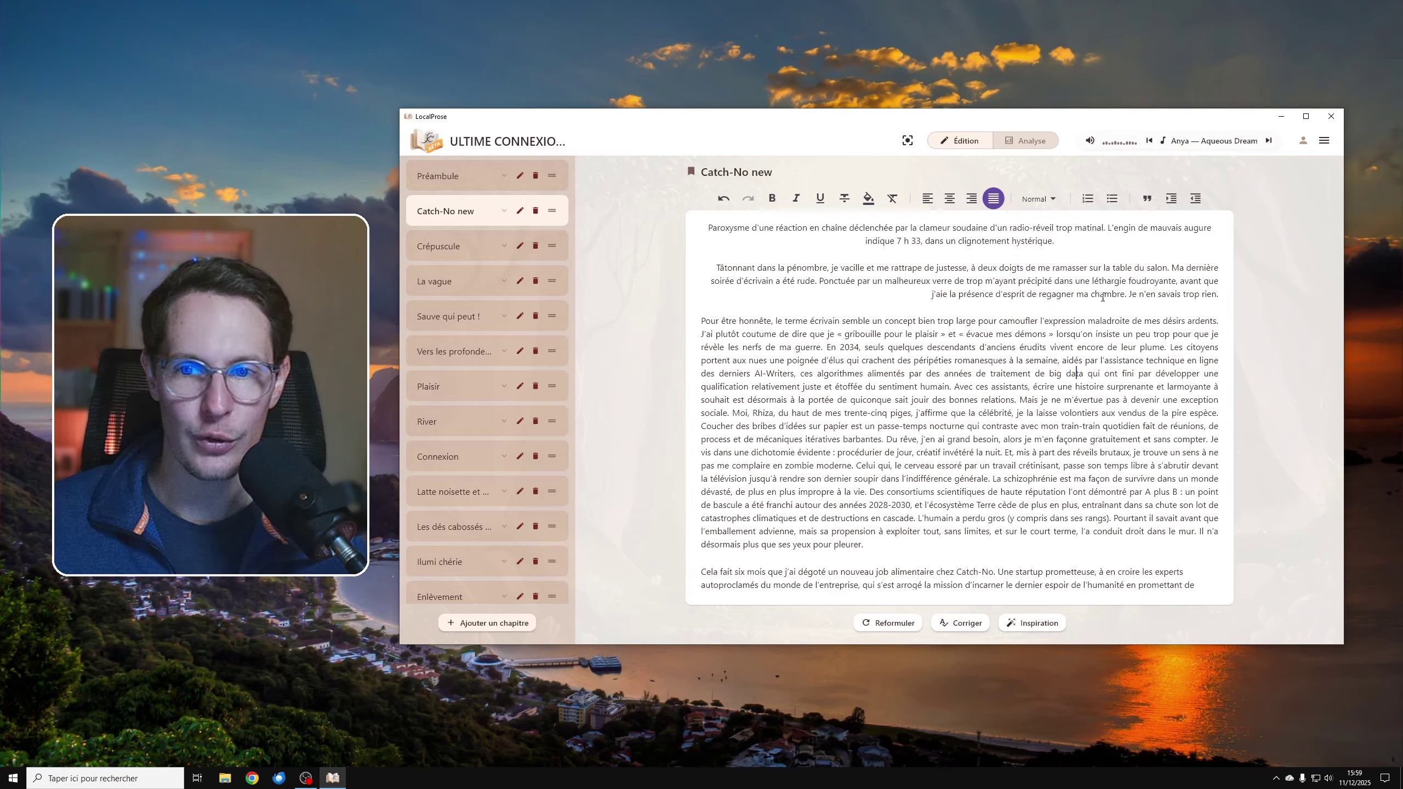
drag(980, 400, 806, 267)
click(1038, 199)
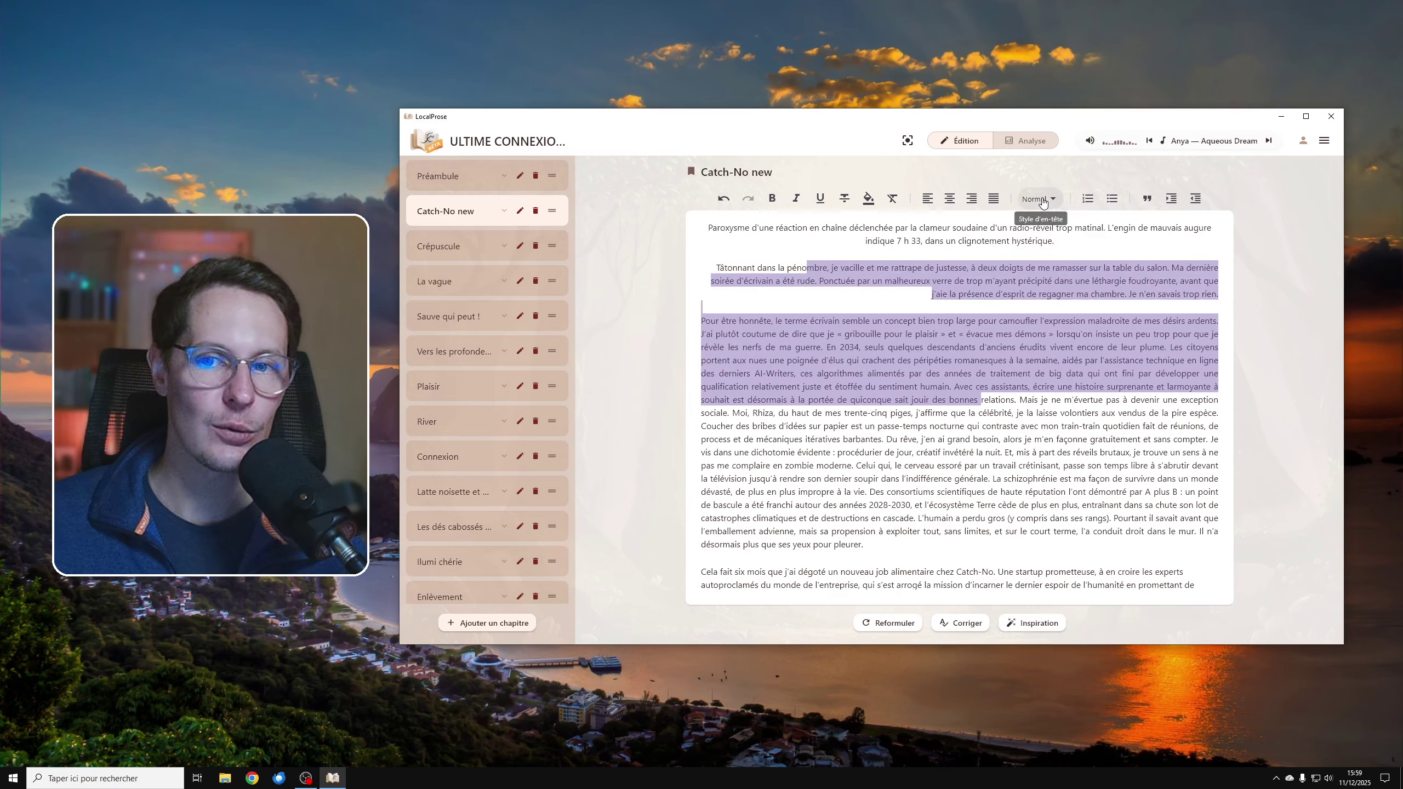
click(1021, 399)
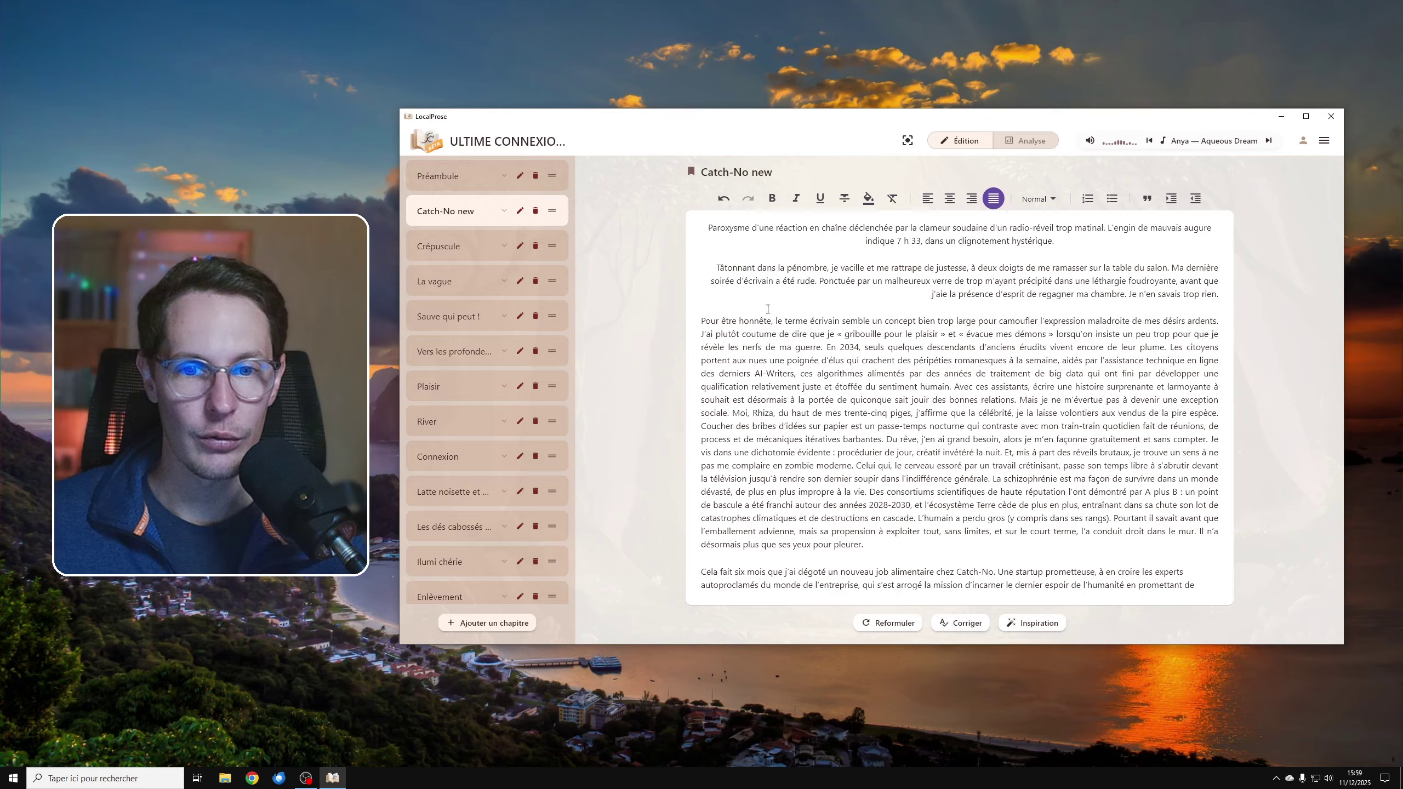
Step: Insert three lines above the "Pour être honnête" paragraph: "Mon premier élément", "Mon second" and "Mon troisième"
key(Return)
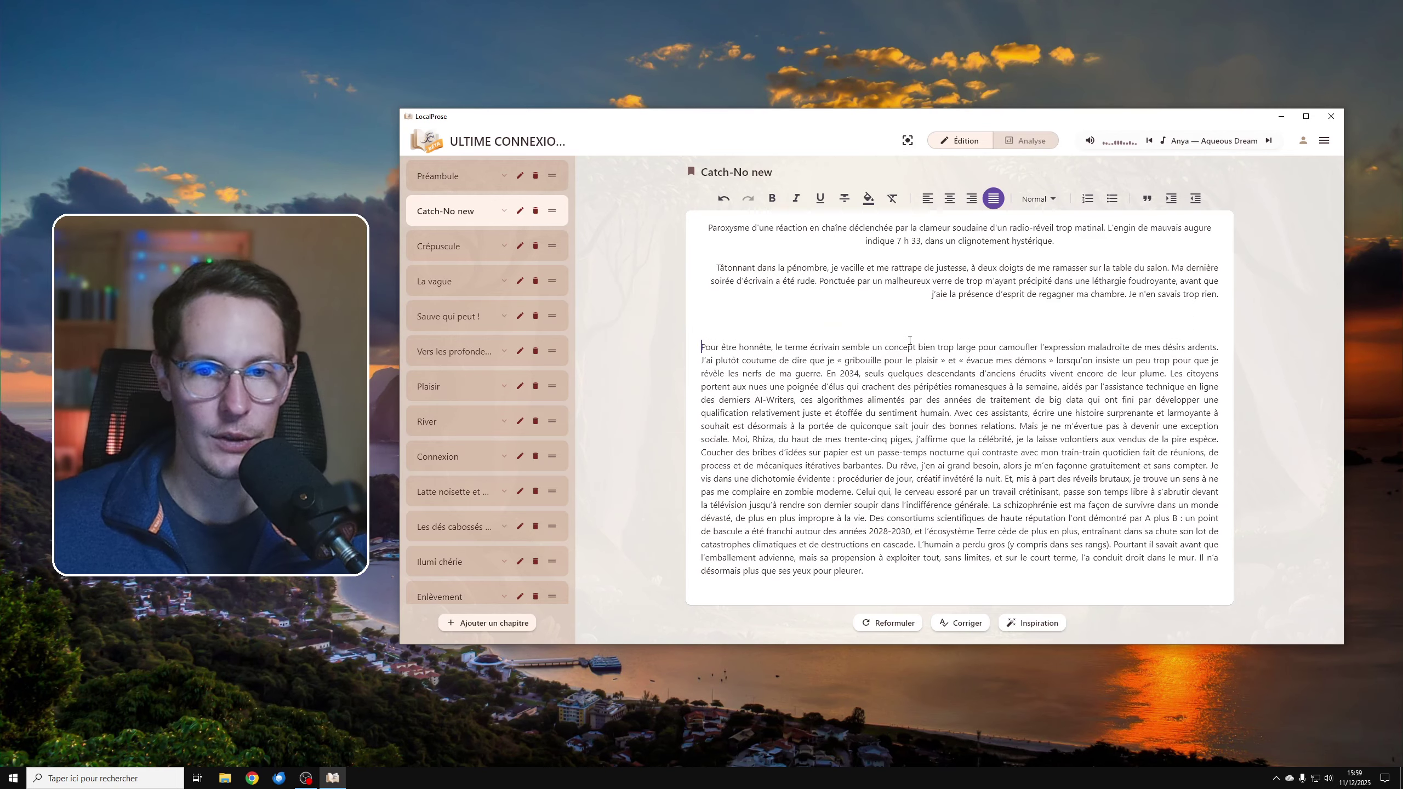
key(Up)
text(Mon r)
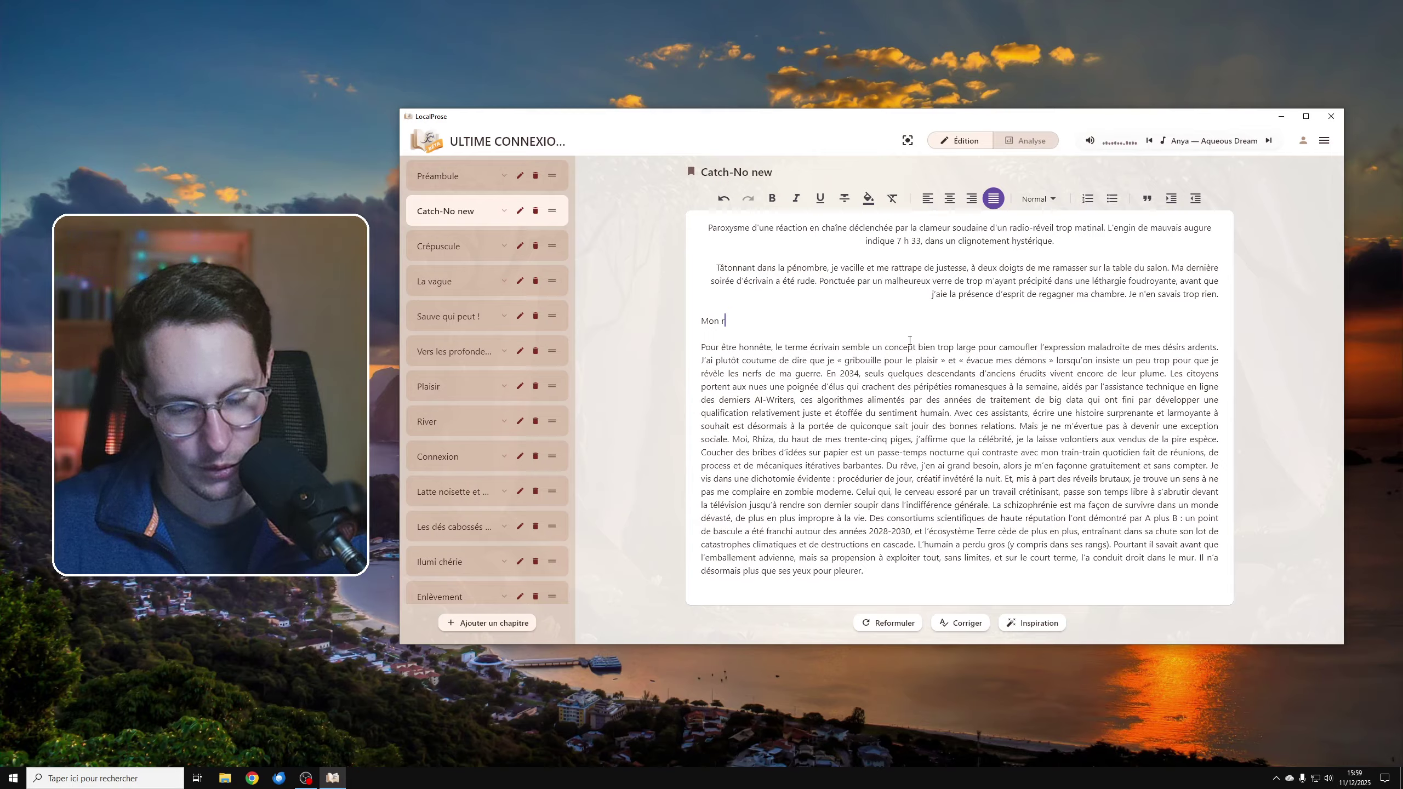
key(BackSpace)
text(premi)
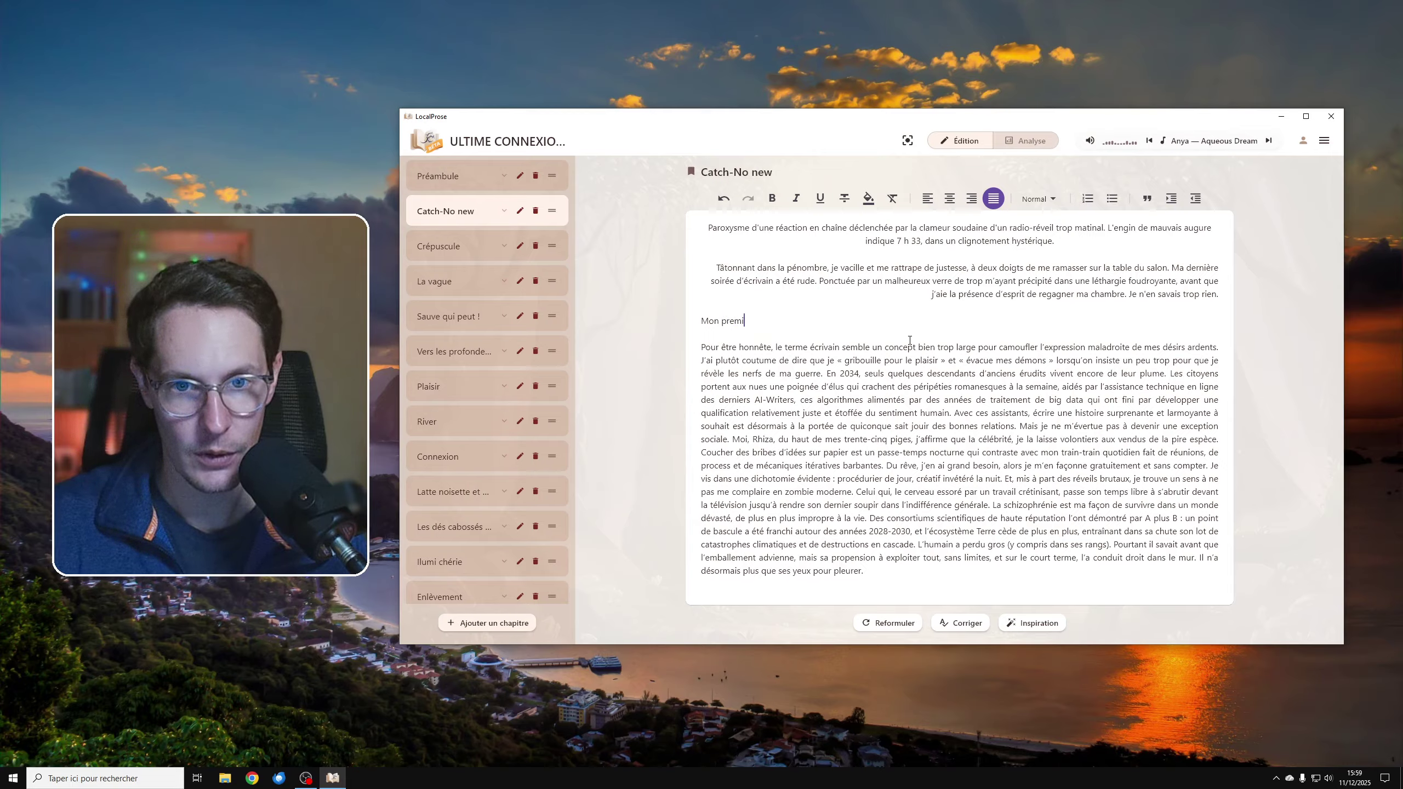
text(er élément)
key(Return)
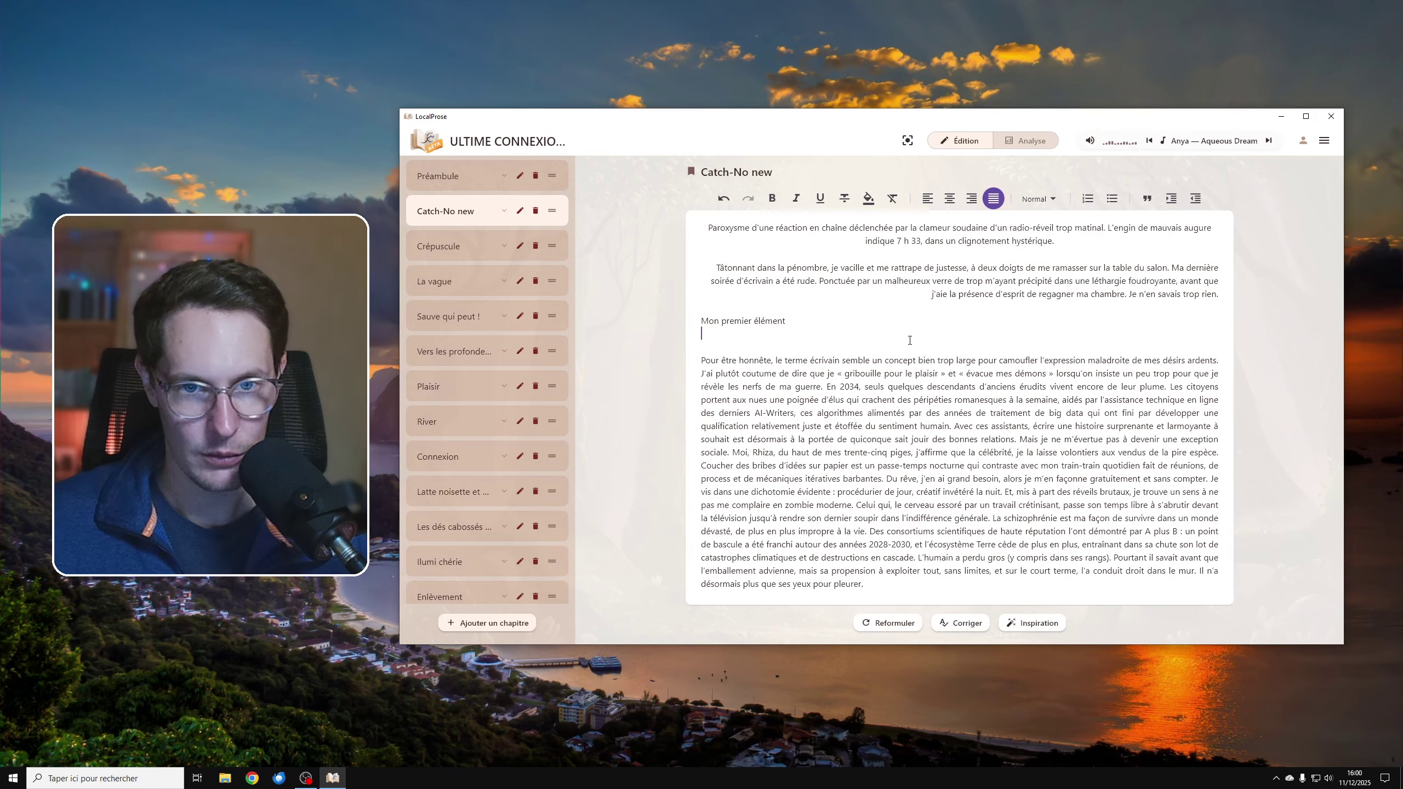
text(Mon second)
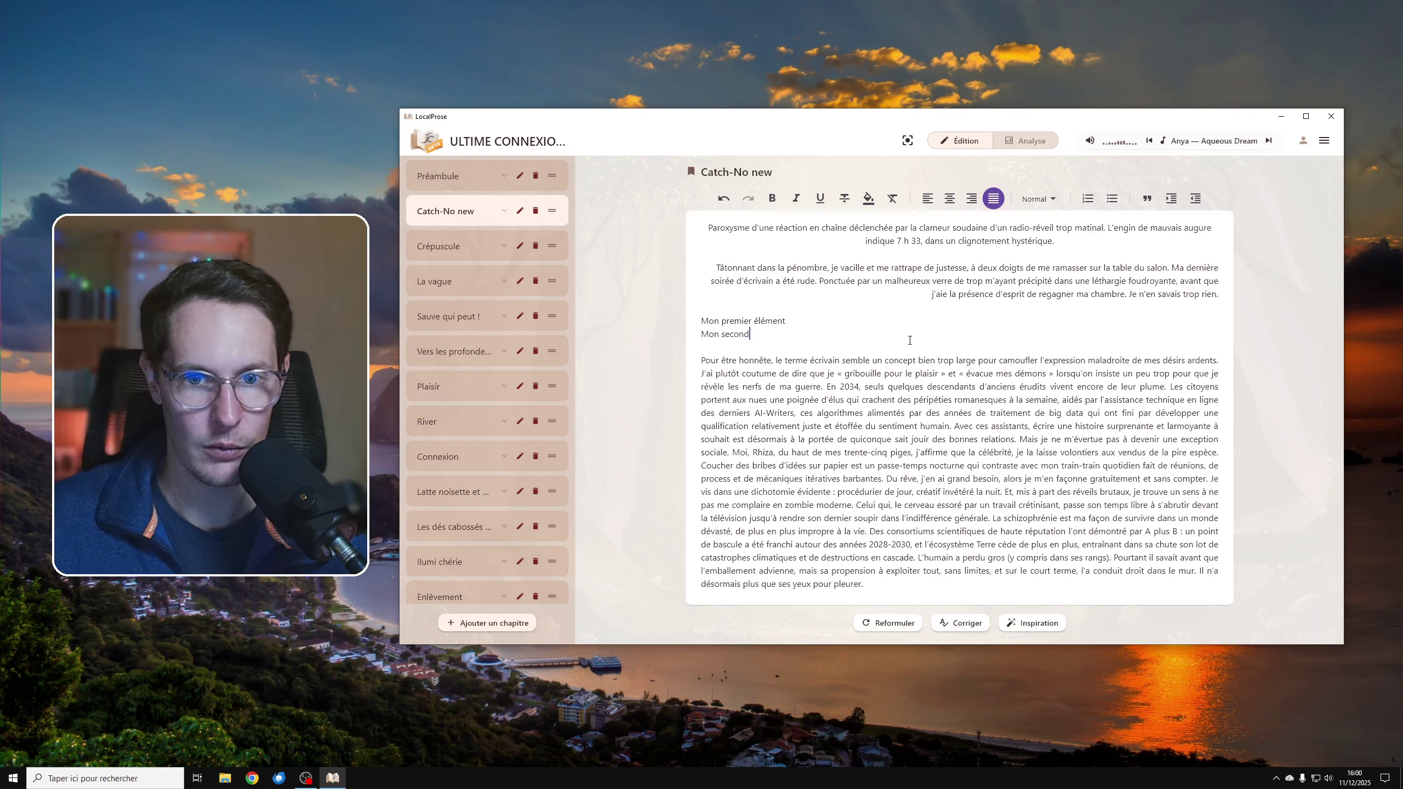
key(Return)
text(Mon tr)
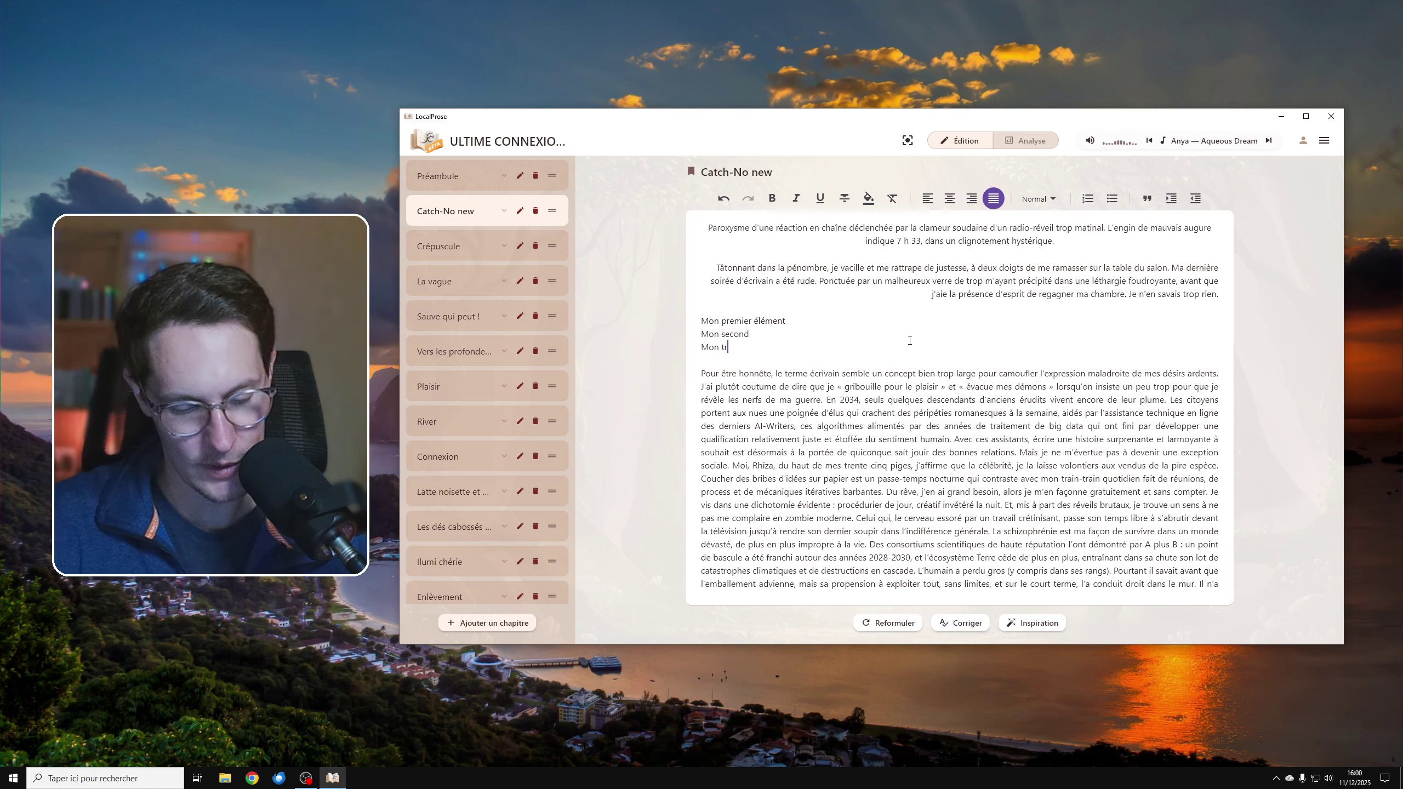
text(oisième)
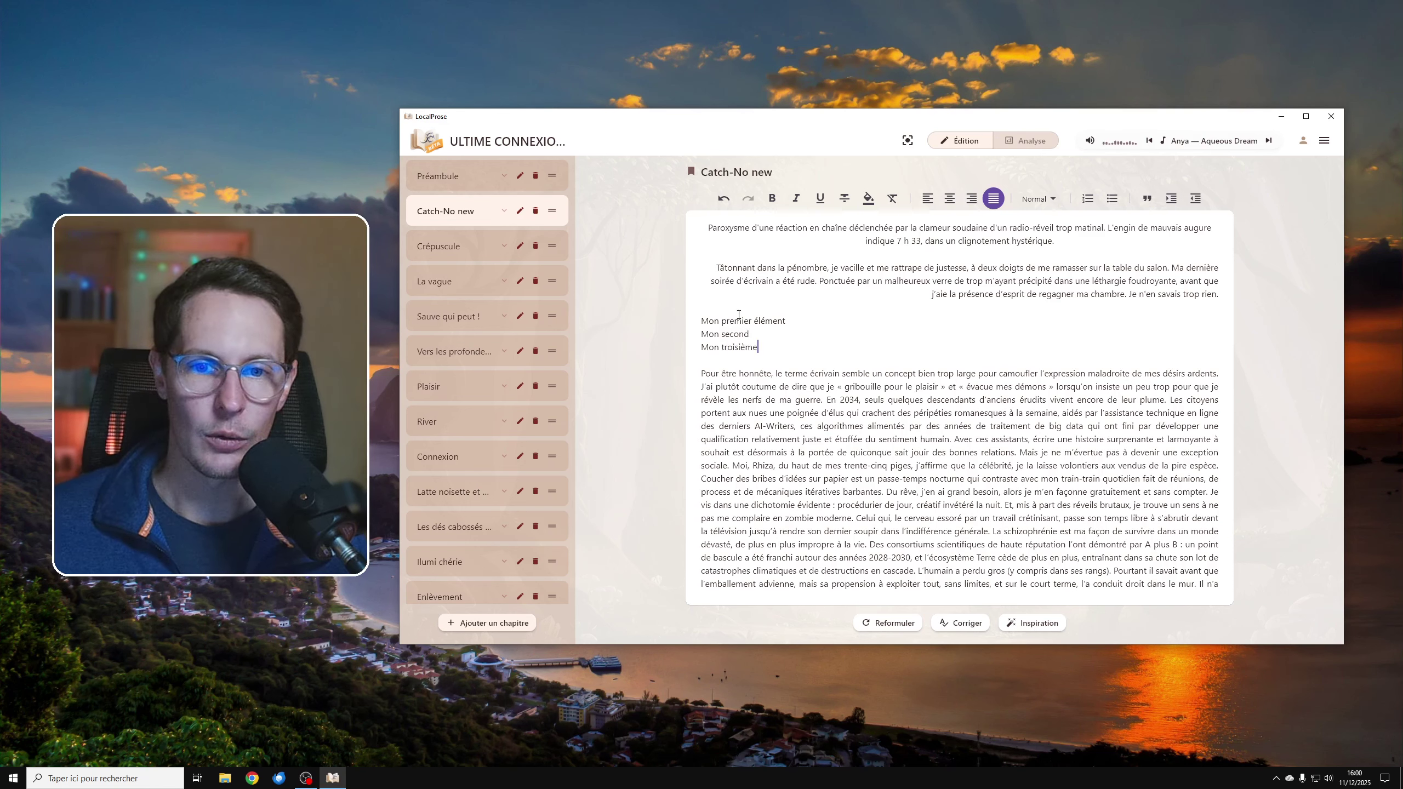
Step: Turn the lines "Mon premier élément" and "Mon second" into numbered list items
click(1086, 198)
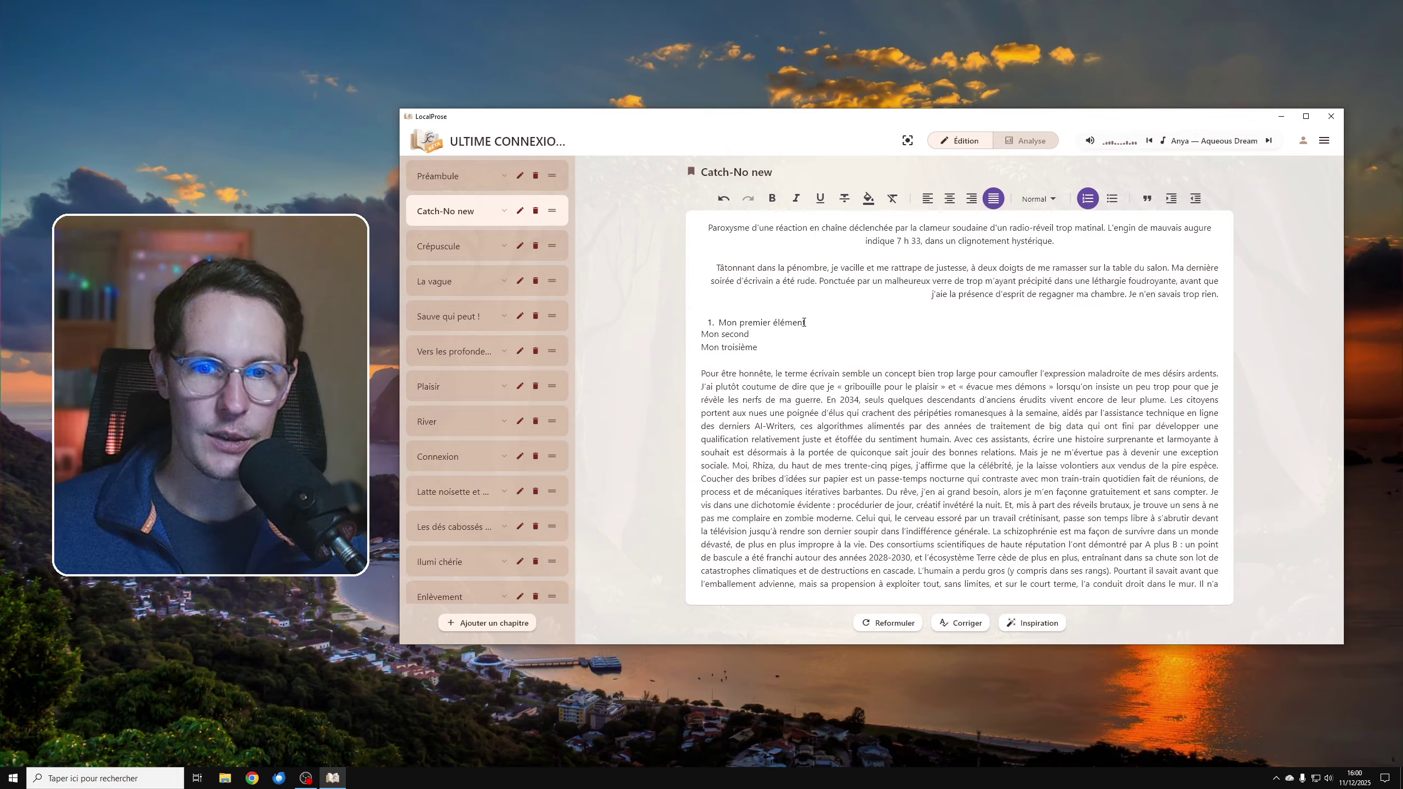
click(741, 334)
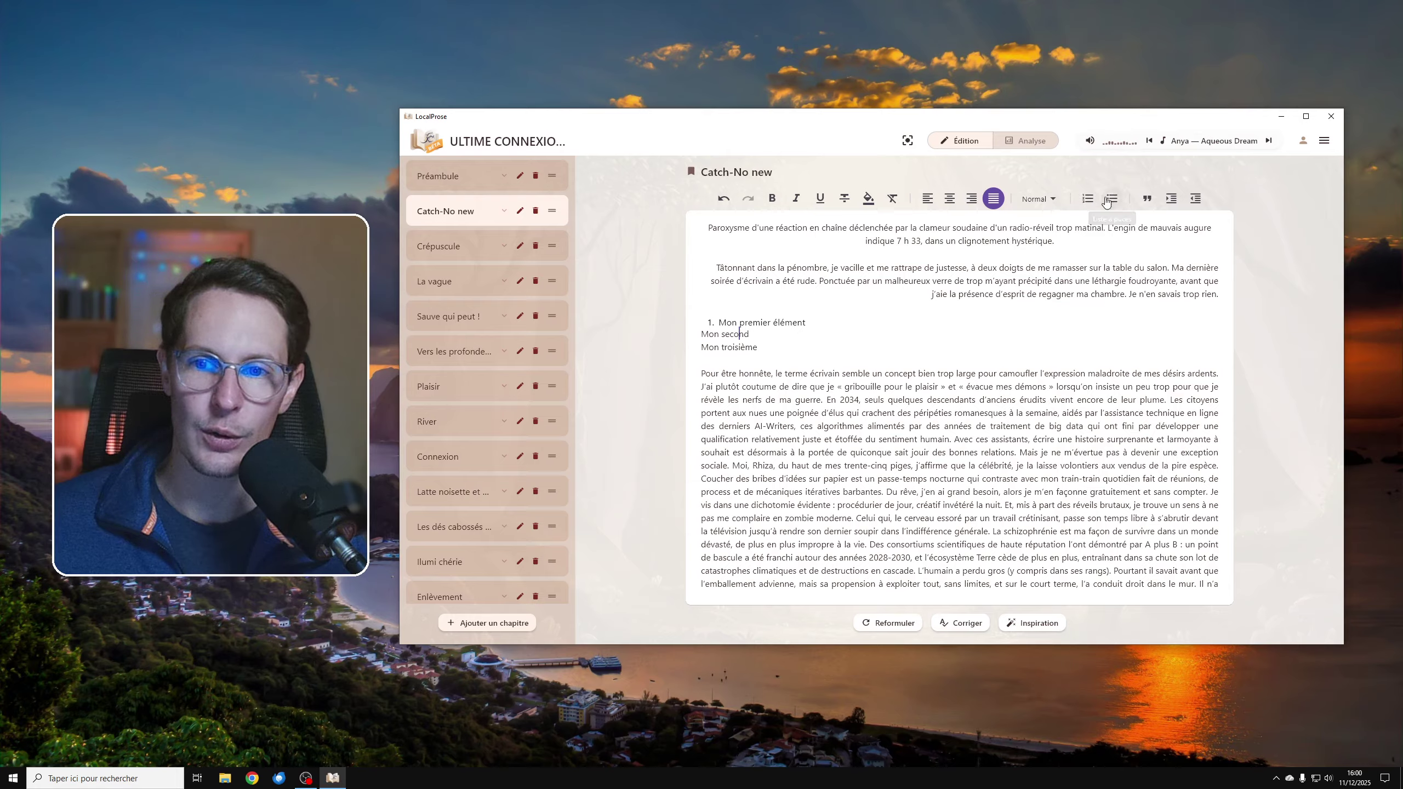
click(1087, 198)
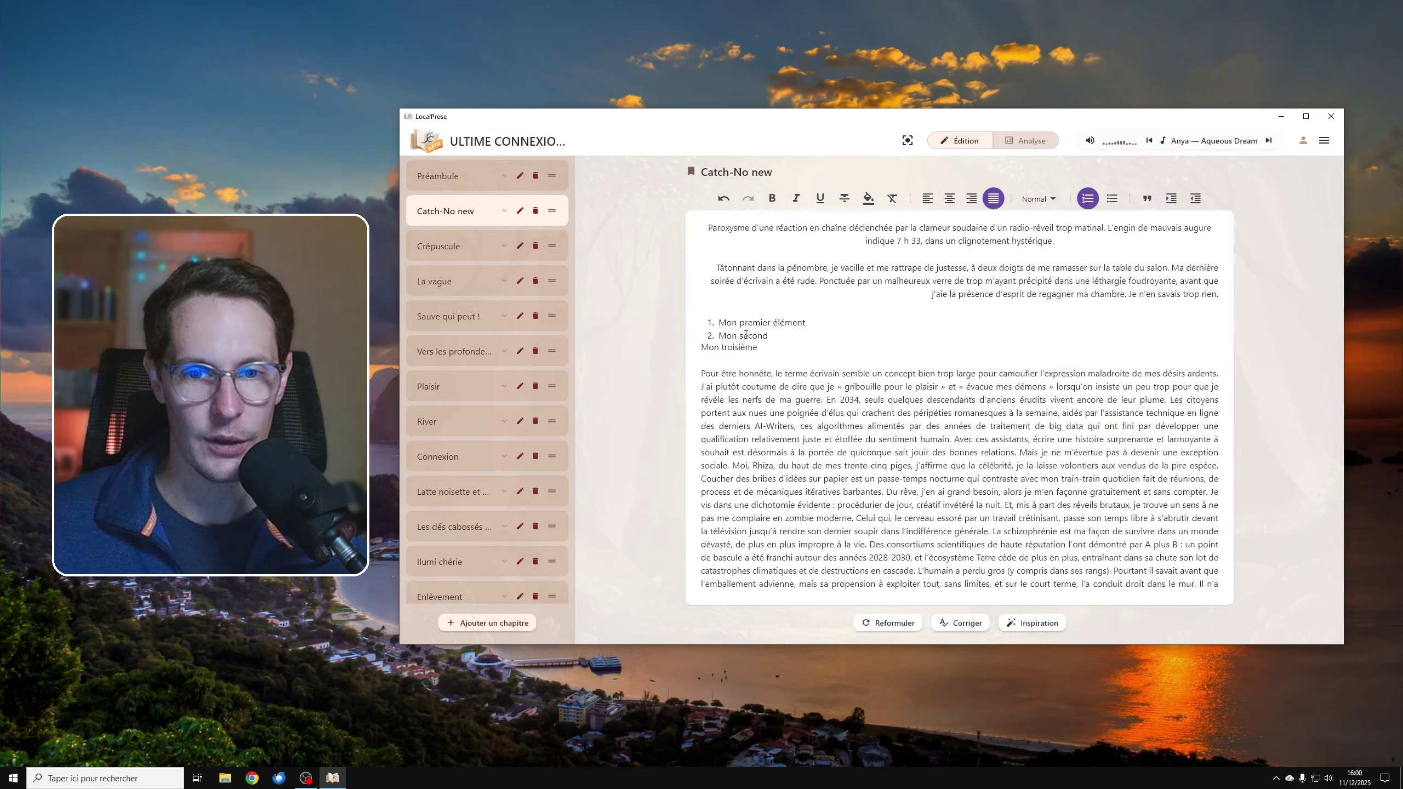
click(779, 337)
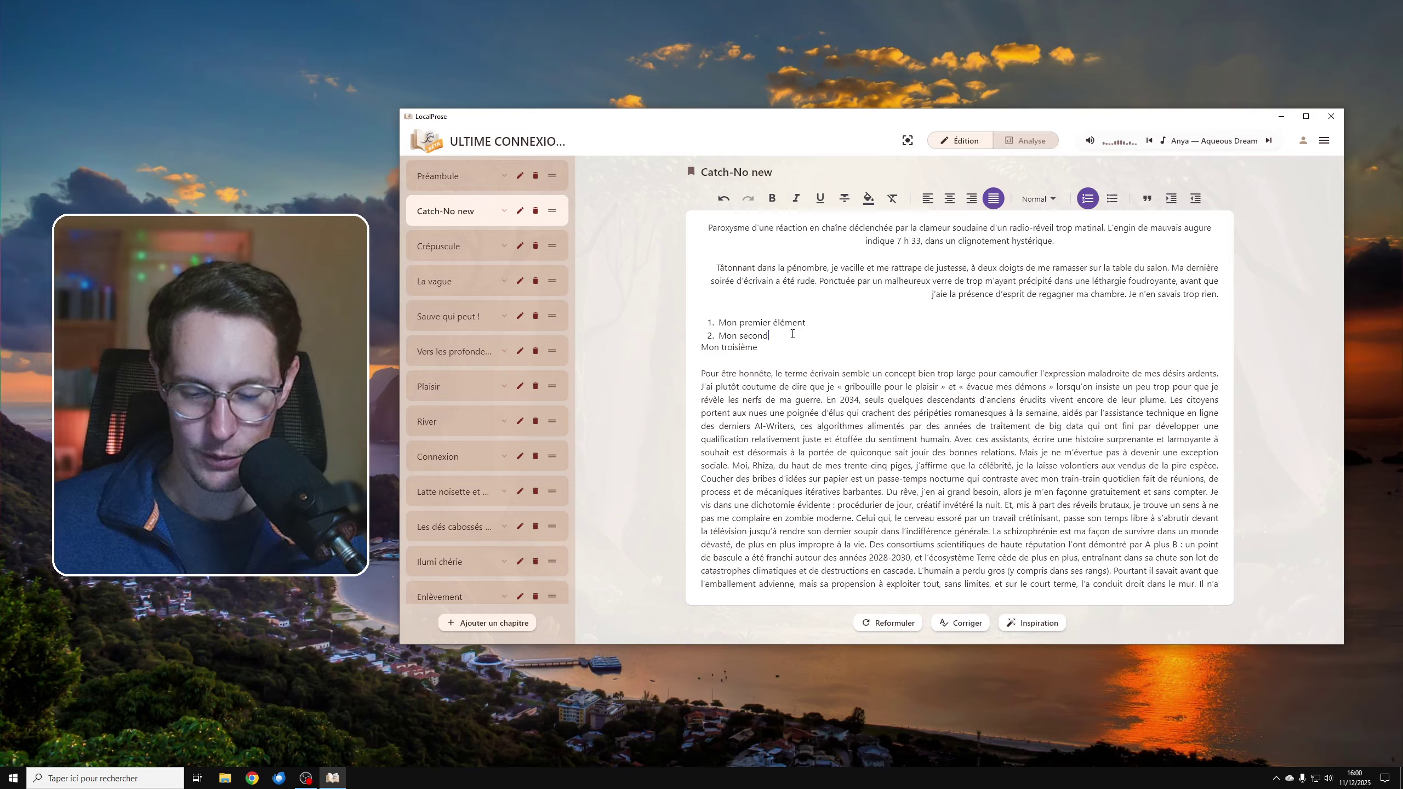
key(Return)
key(BackSpace)
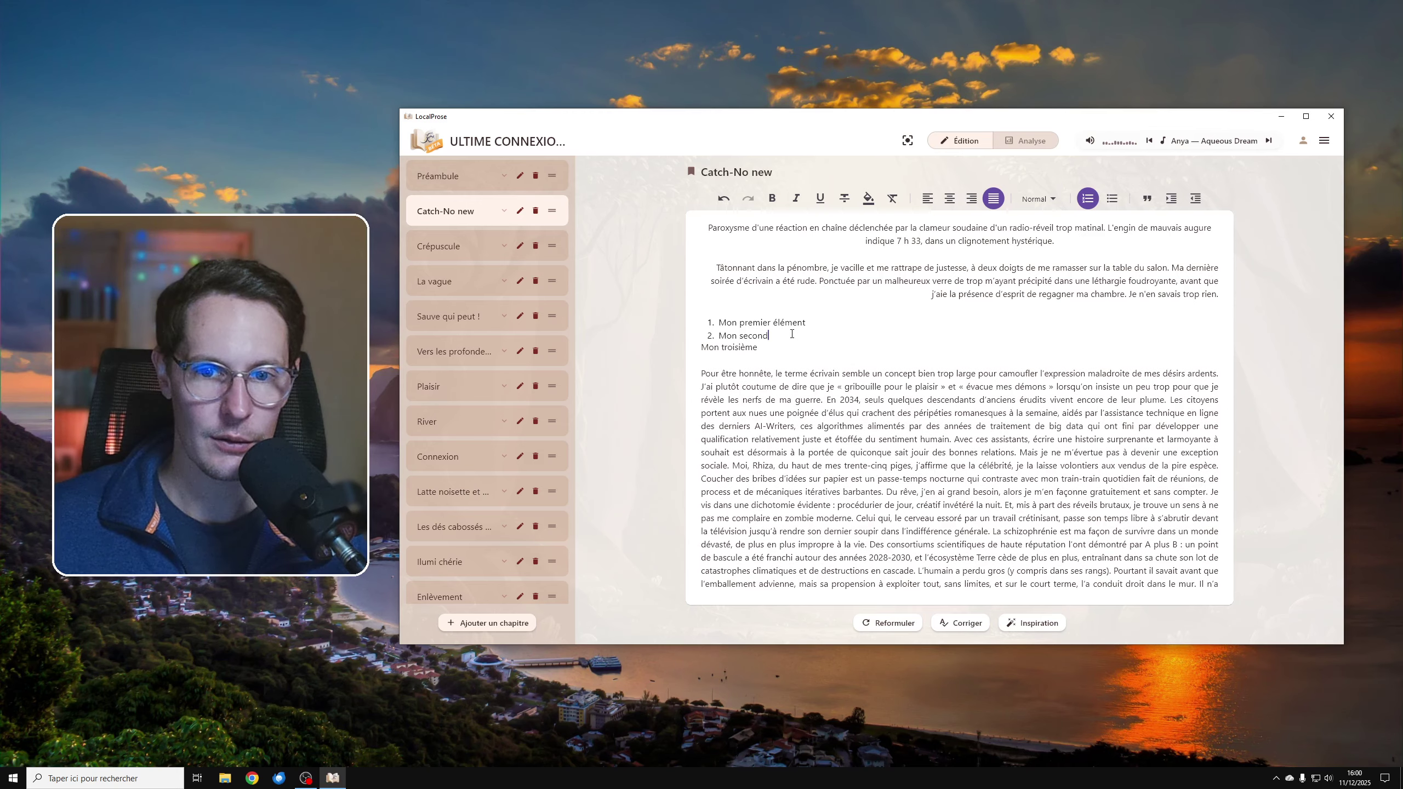
Step: Make the line "Mon troisième" the third item of the numbered list, leaving no blank line between the items
key(Down)
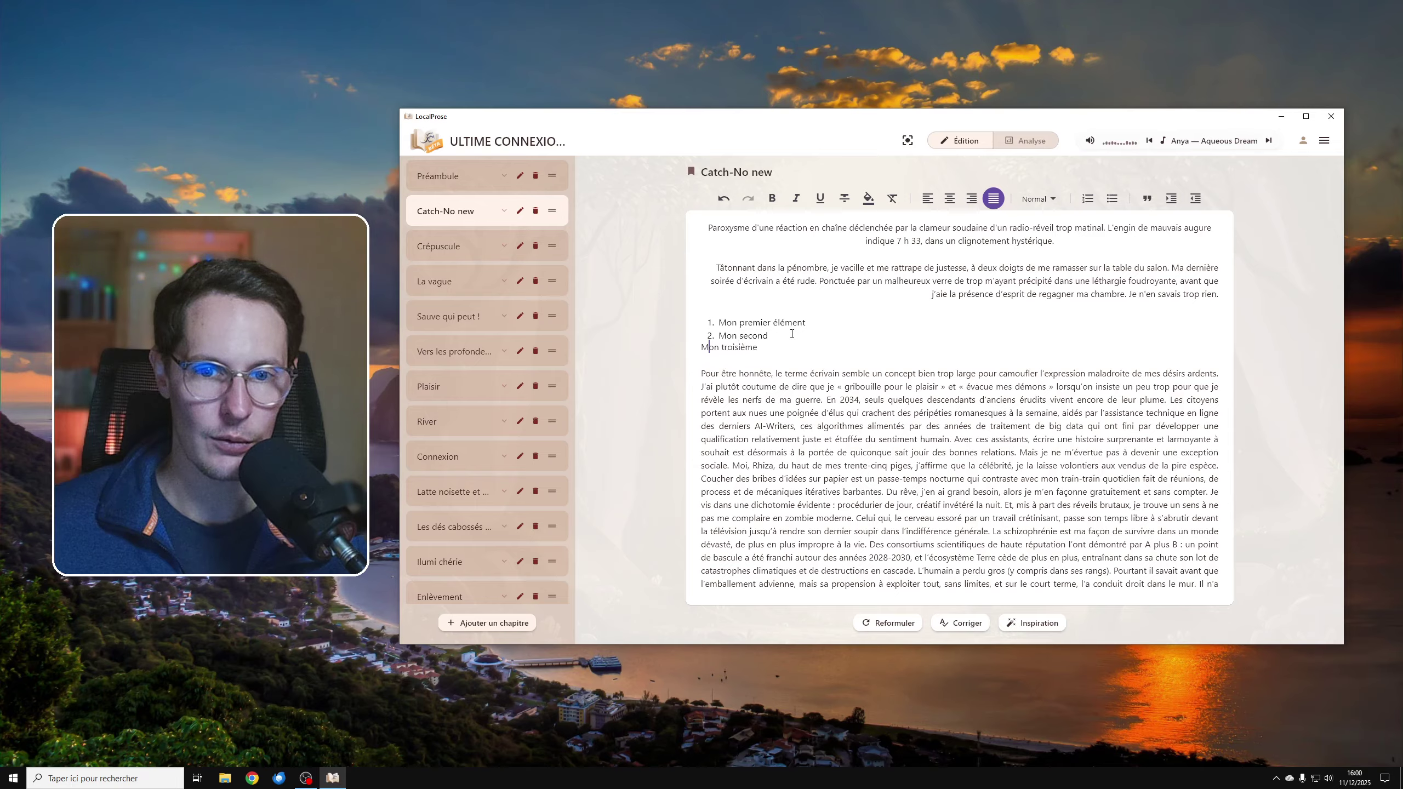
key(Return)
click(1088, 199)
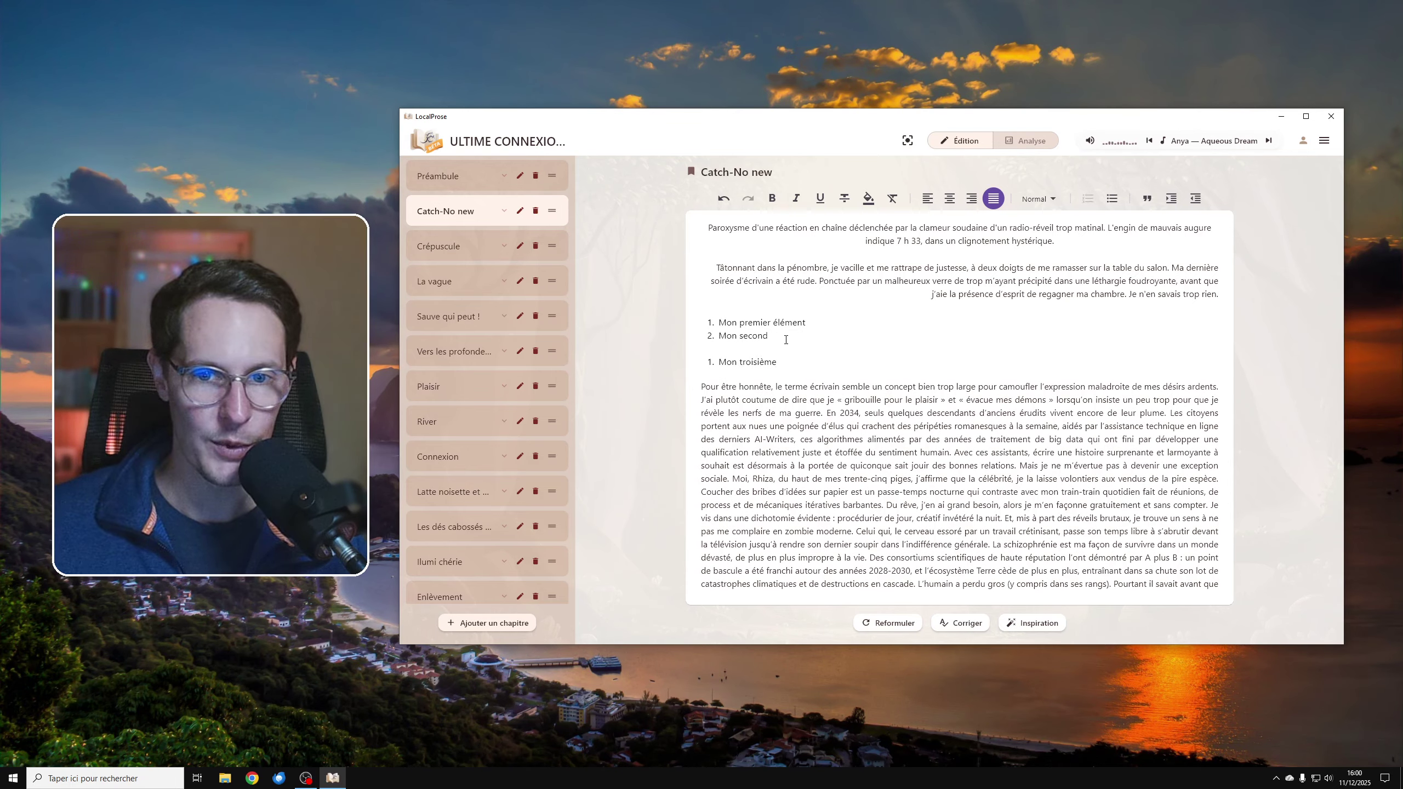
click(814, 327)
key(Delete)
key(Delete)
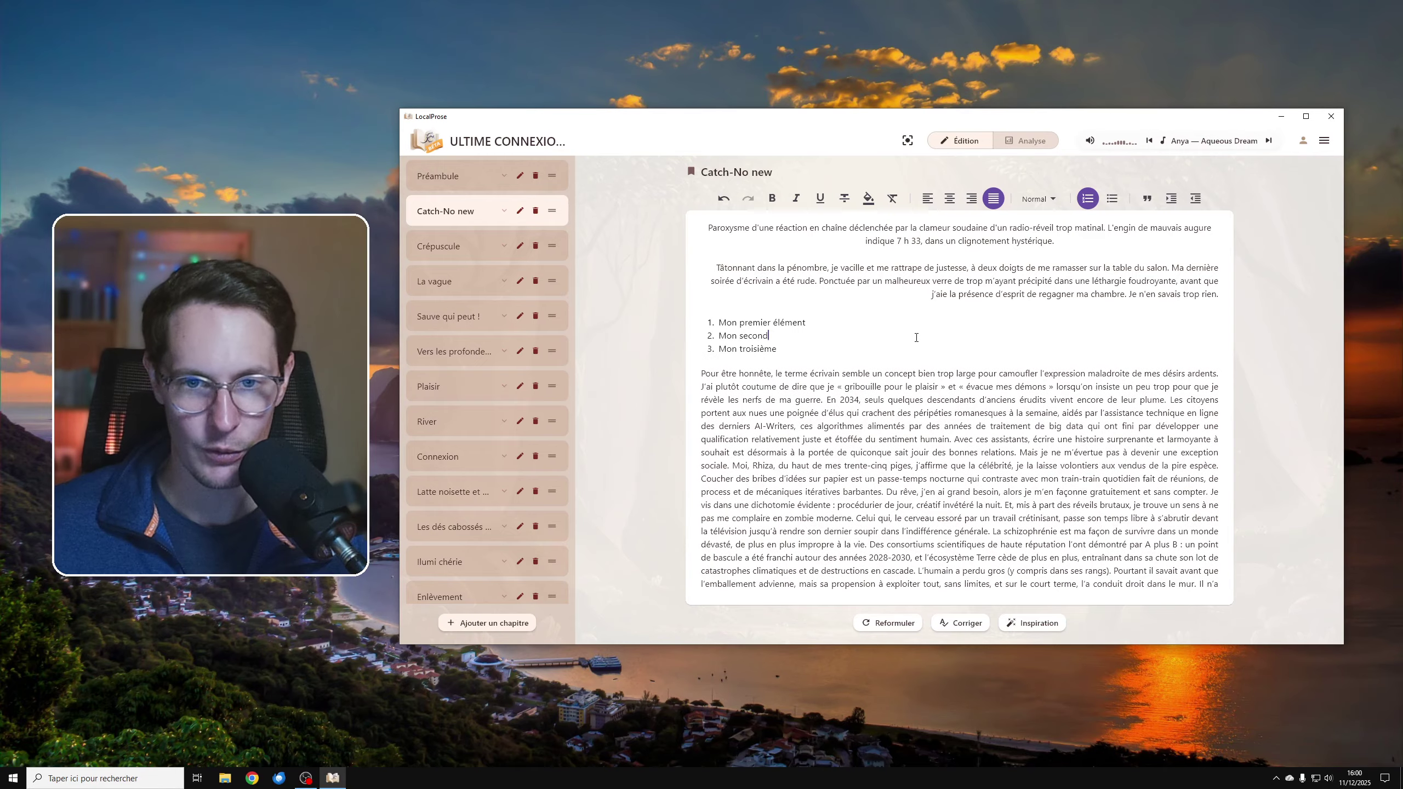
Step: Add two empty numbered items after "Mon troisième" and remove them again
key(Return)
key(End)
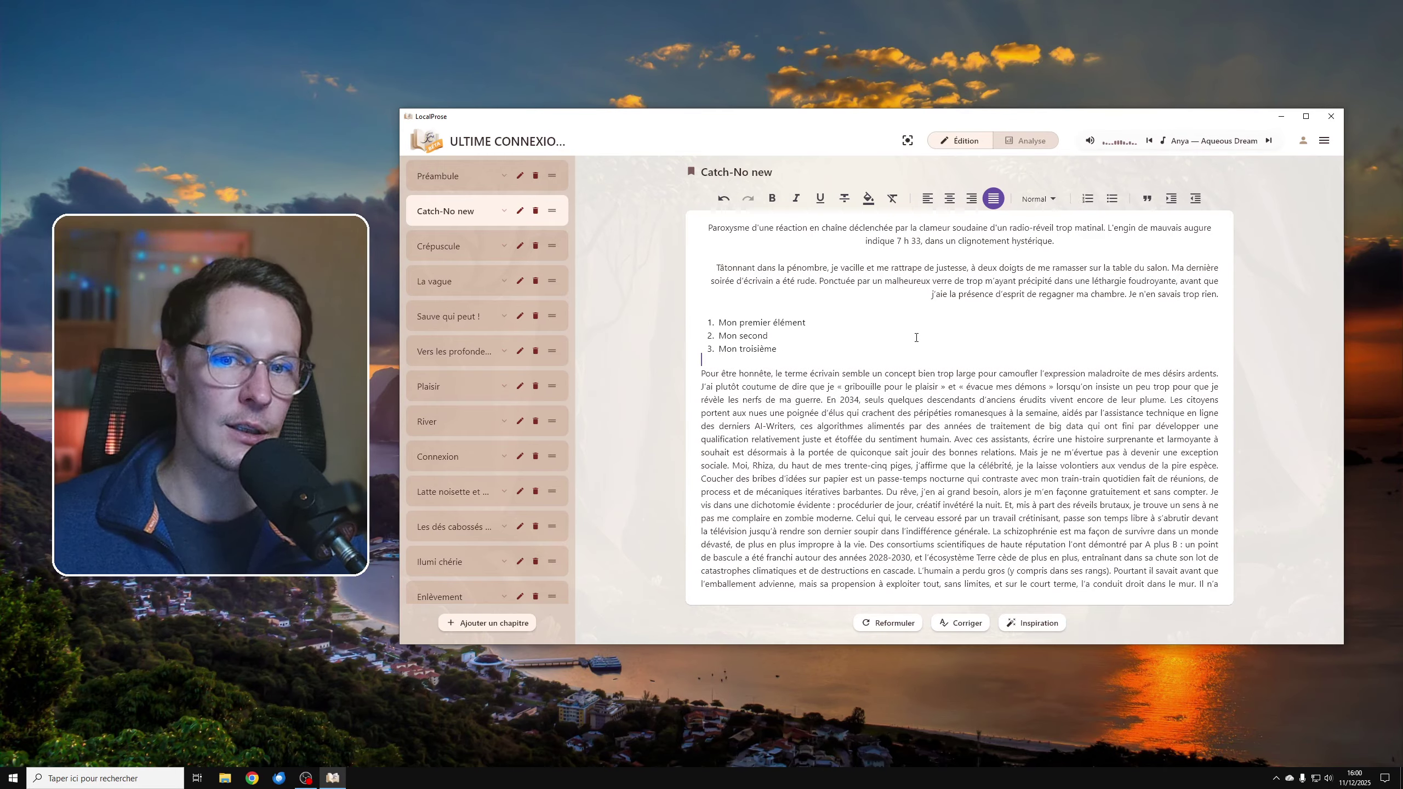
key(Return)
key(Return)
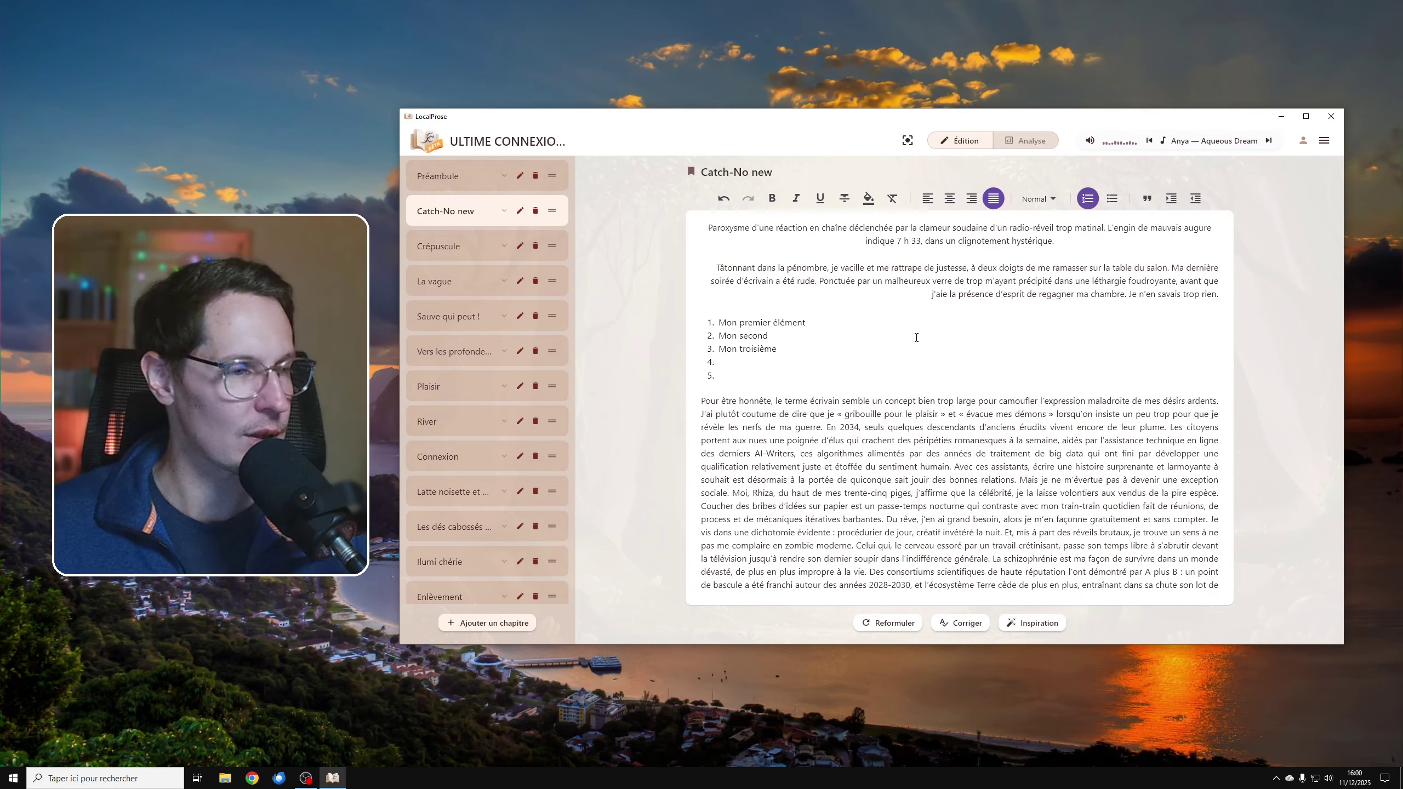
key(BackSpace)
key(BackSpace)
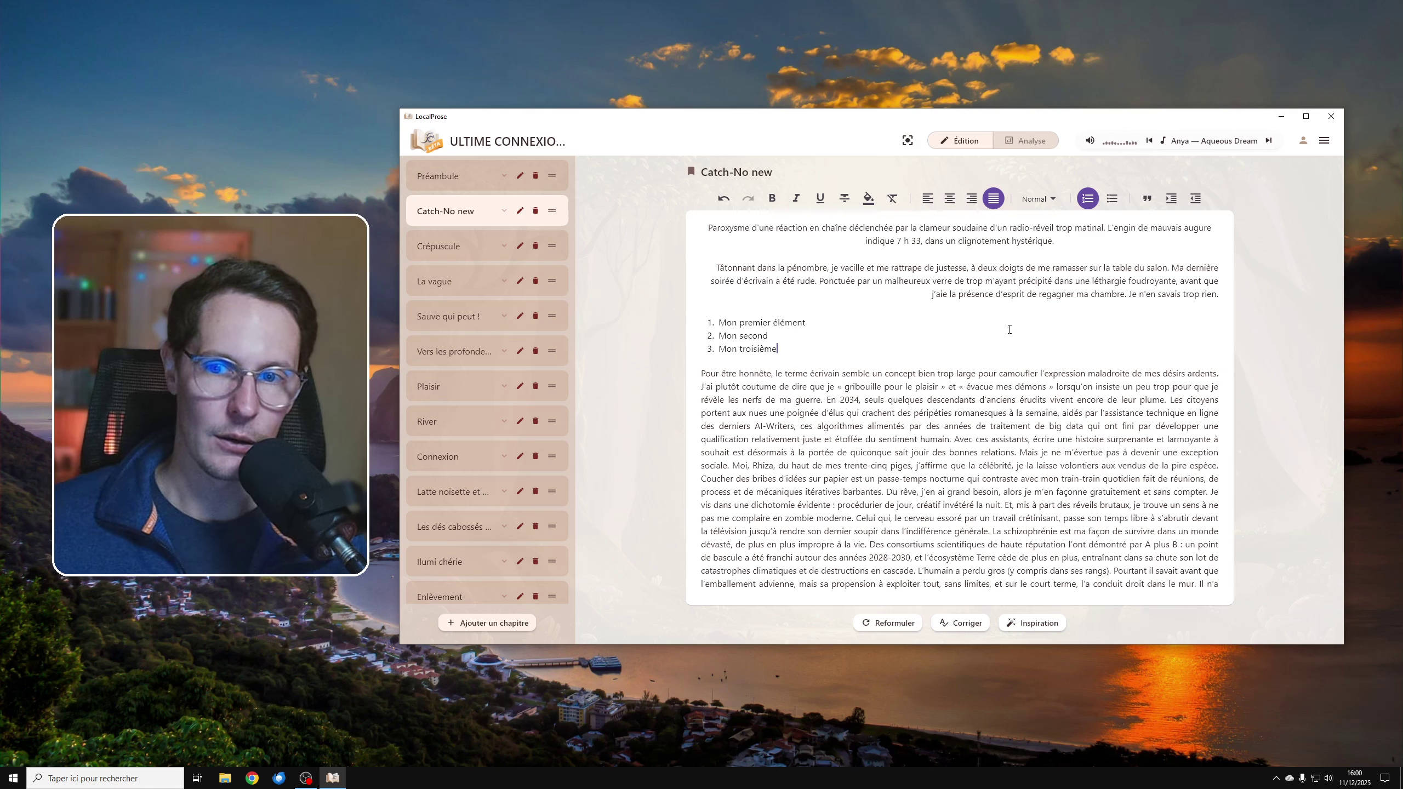
Step: Switch "Mon troisième" to a bulleted item and back to a numbered one, and undo and redo the latest list edits
click(1112, 199)
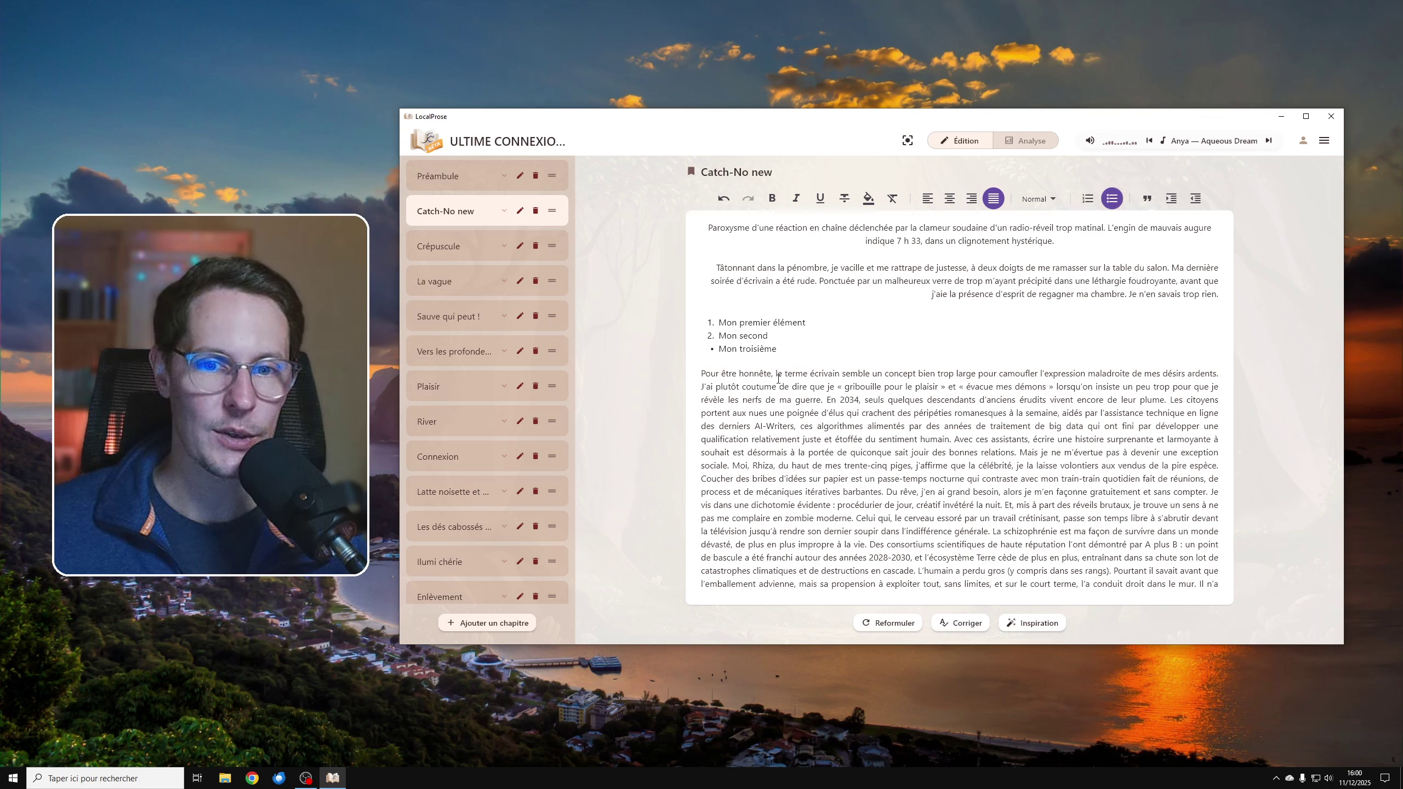
click(1088, 199)
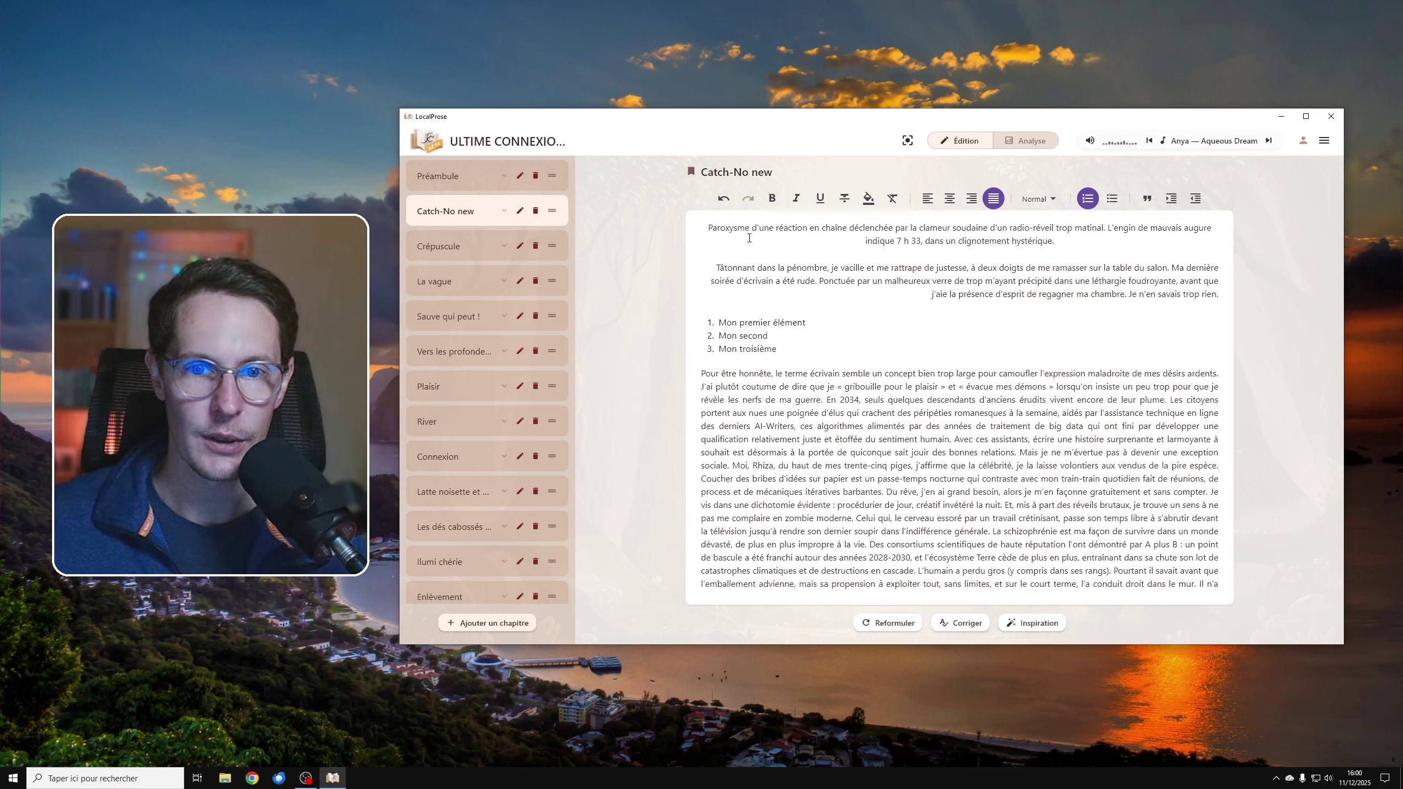
click(723, 199)
click(724, 199)
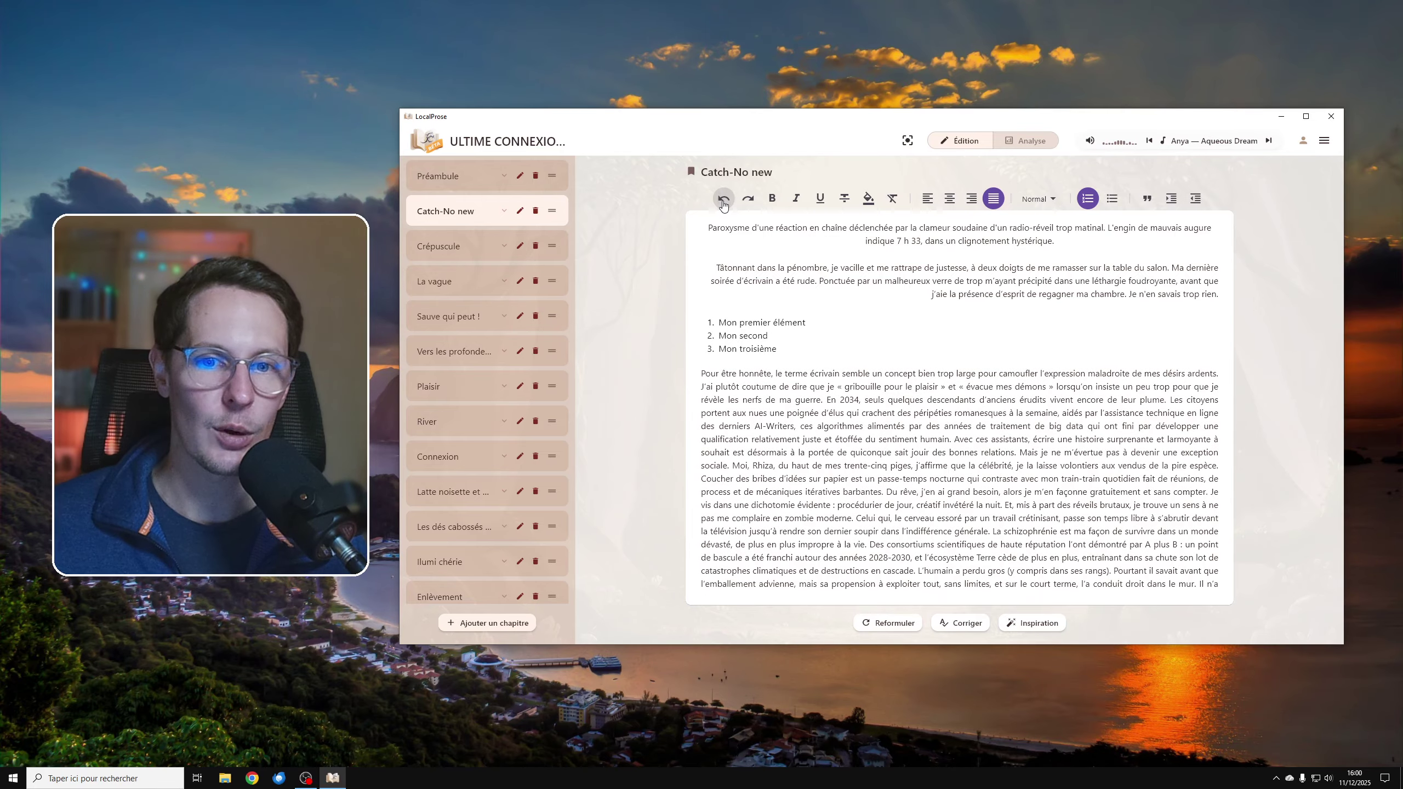
click(747, 199)
click(748, 198)
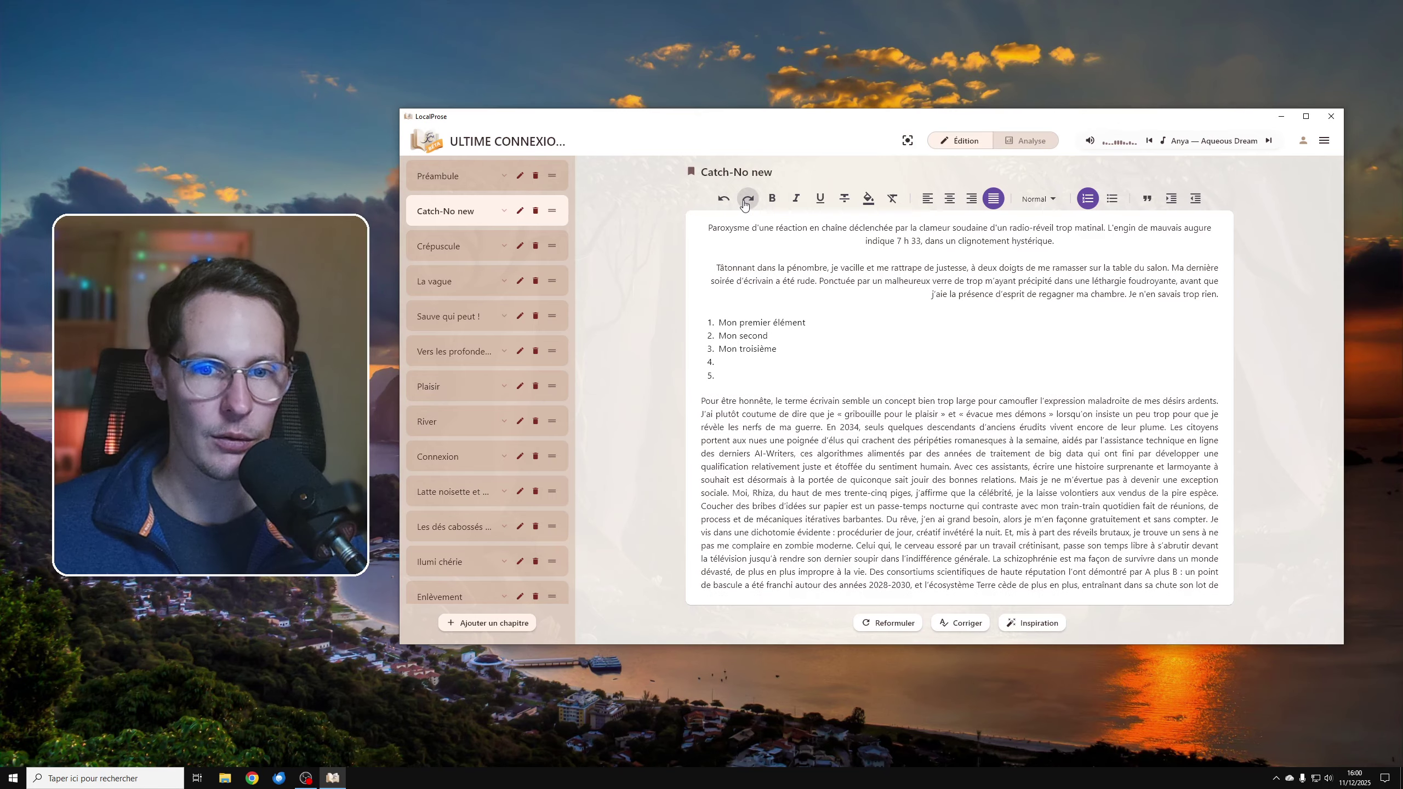
click(744, 202)
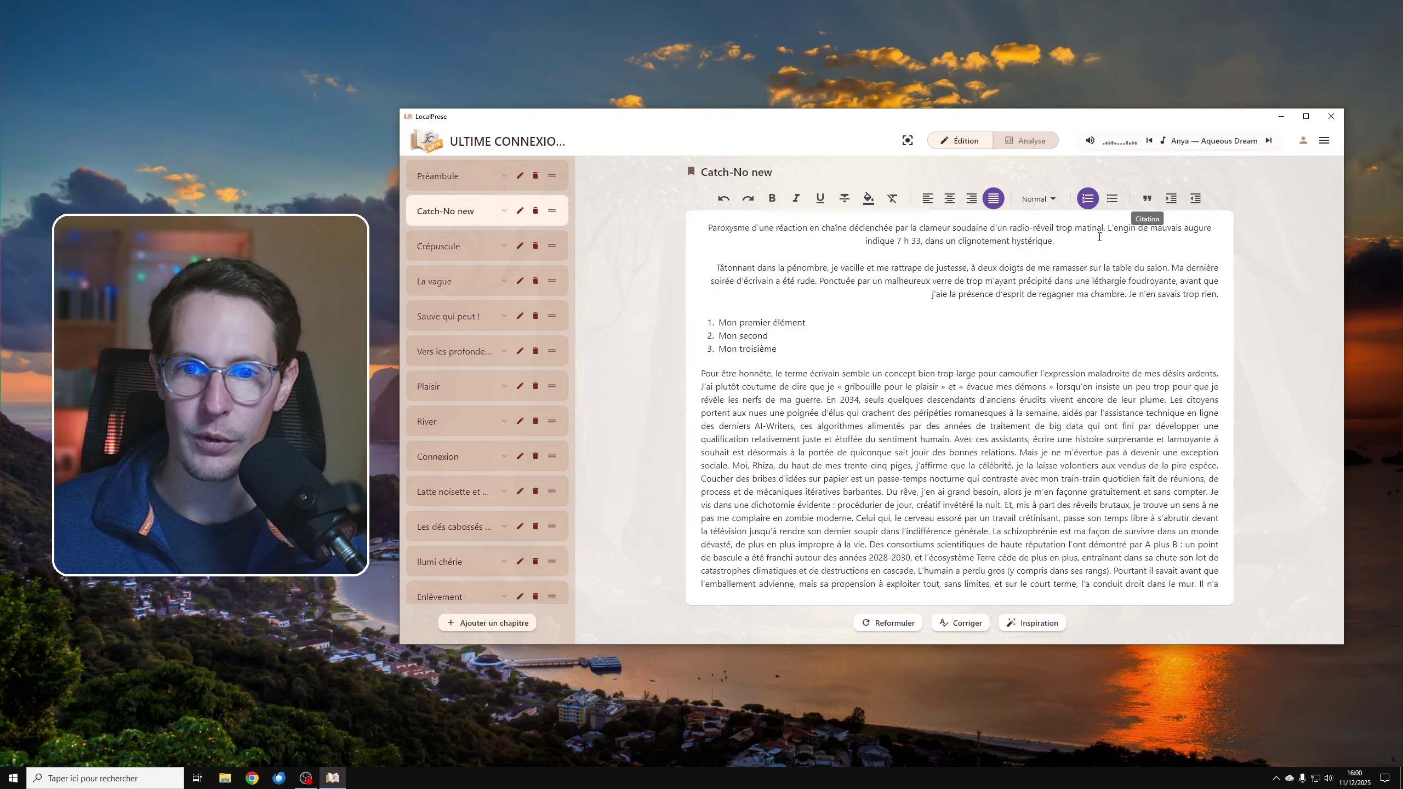
Step: Split the "Pour être honnête" paragraph just before the sentence starting with "En 2034", leaving a blank line
click(829, 399)
key(Return)
key(Return)
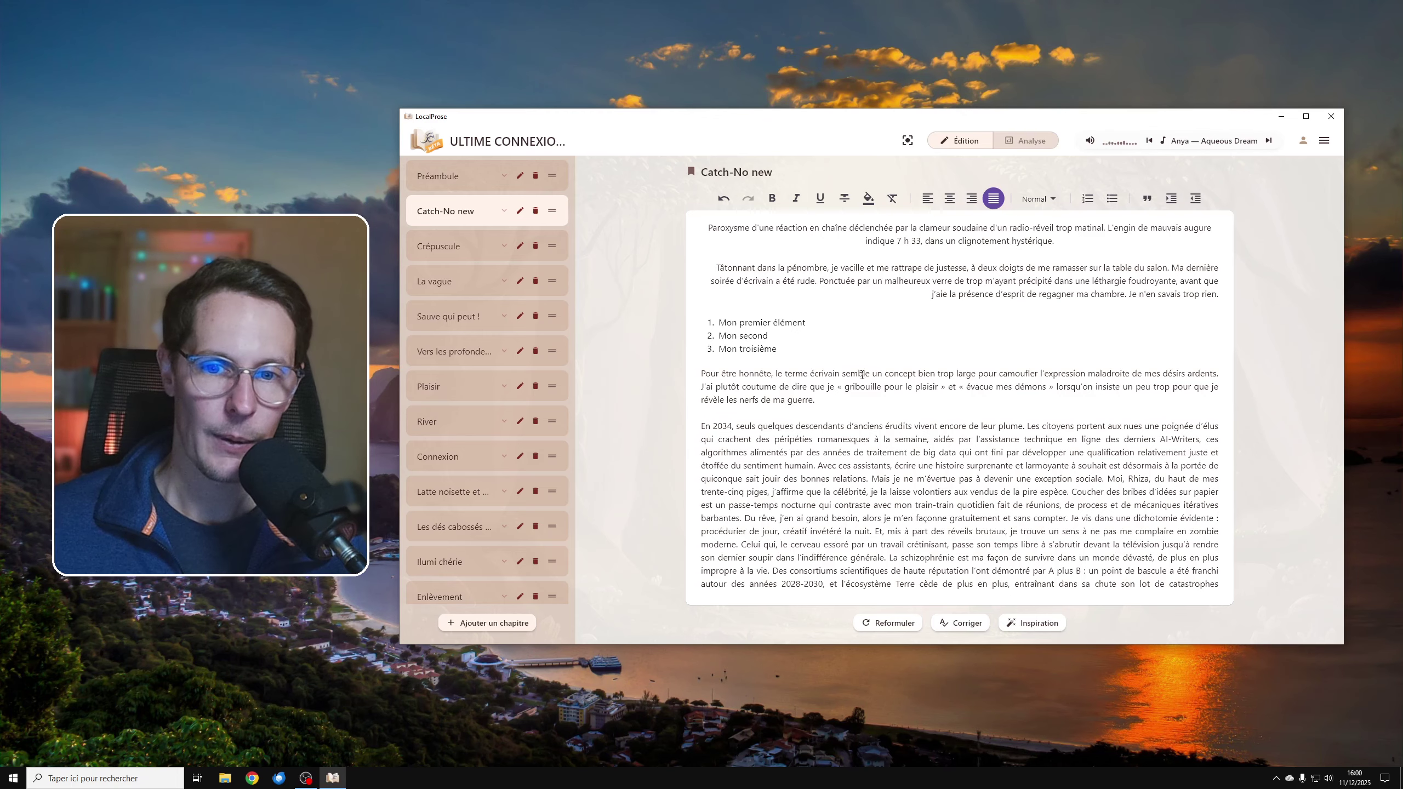
Step: Format the shortened paragraph starting with "Pour être honnête" as a block quote
drag(816, 399, 701, 373)
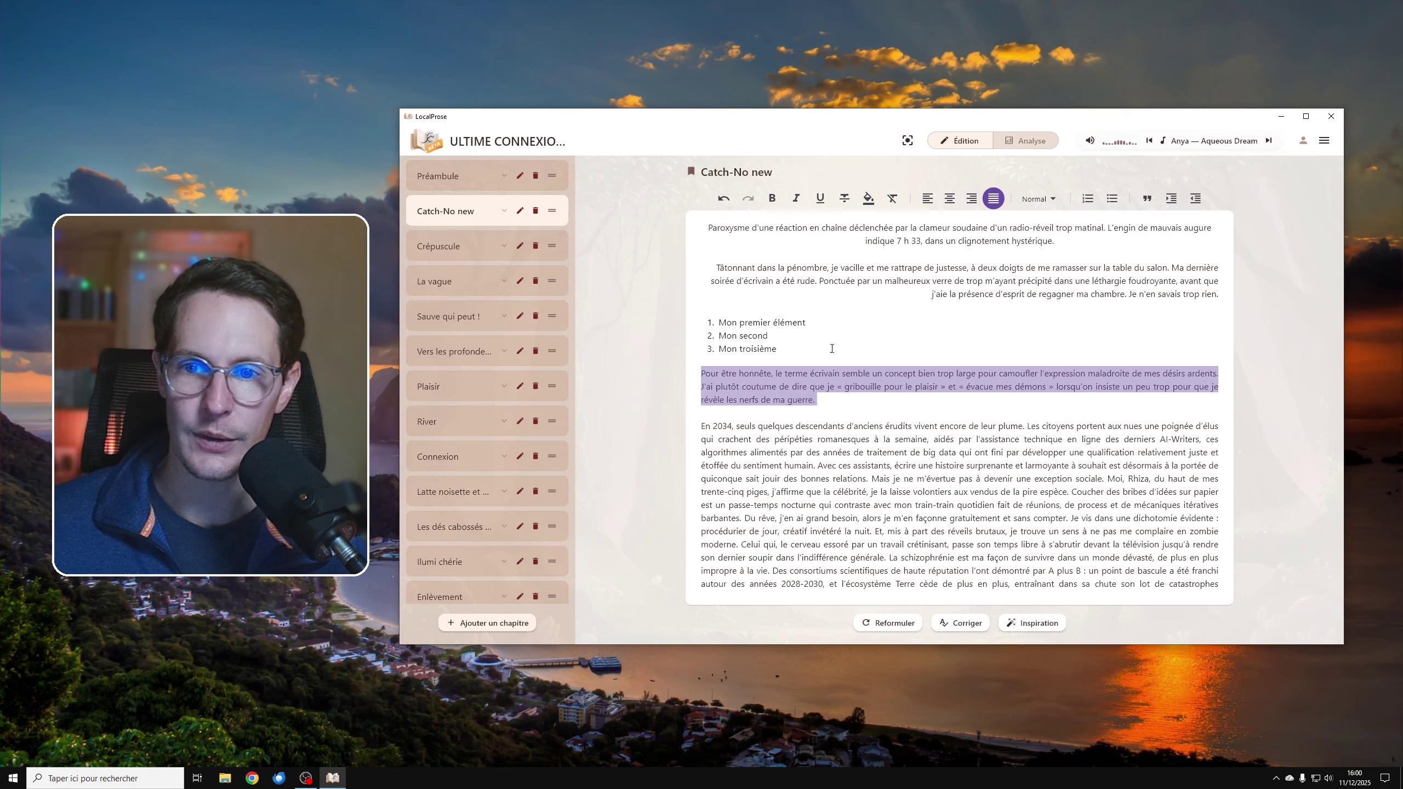
click(1146, 198)
click(843, 383)
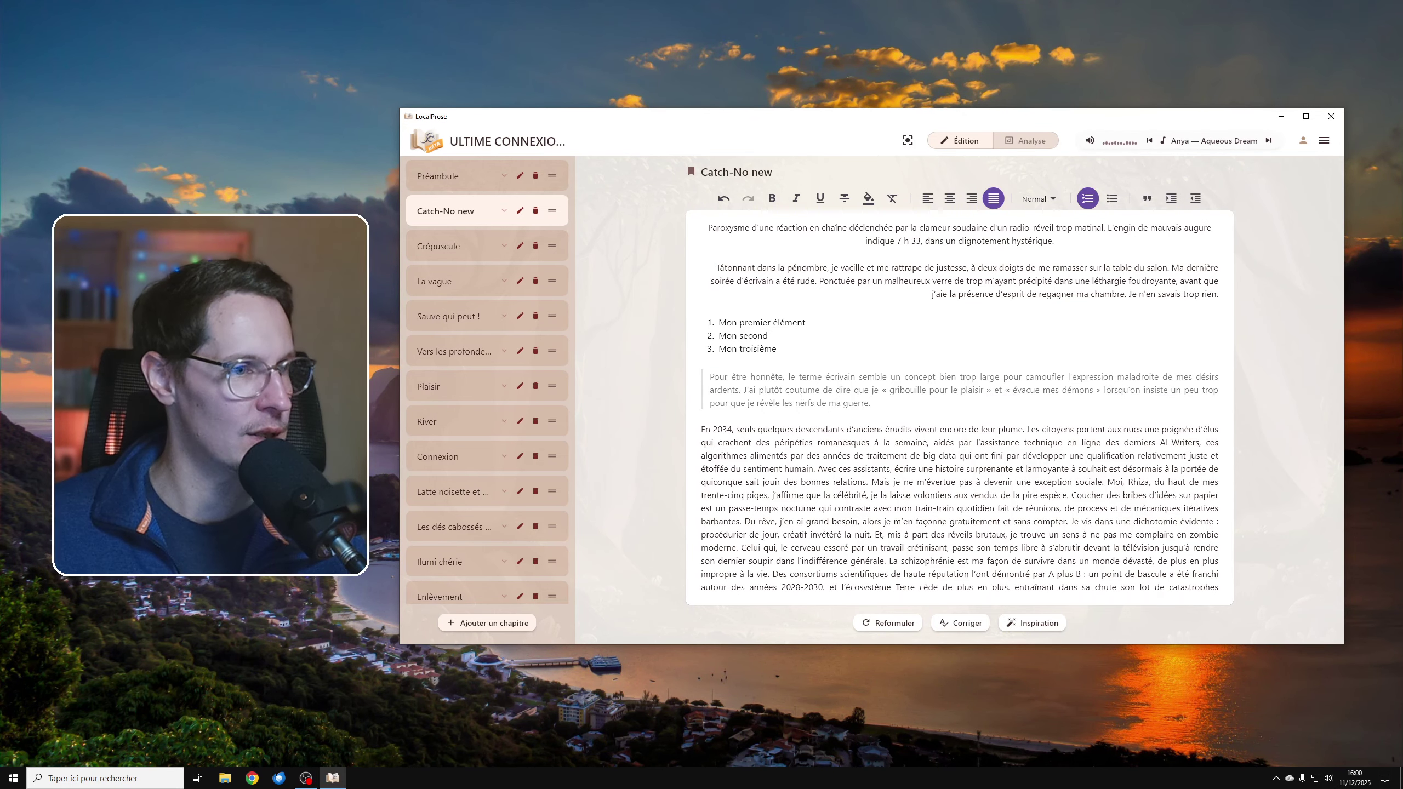
scroll(801, 394, down, 3)
scroll(884, 386, up, 3)
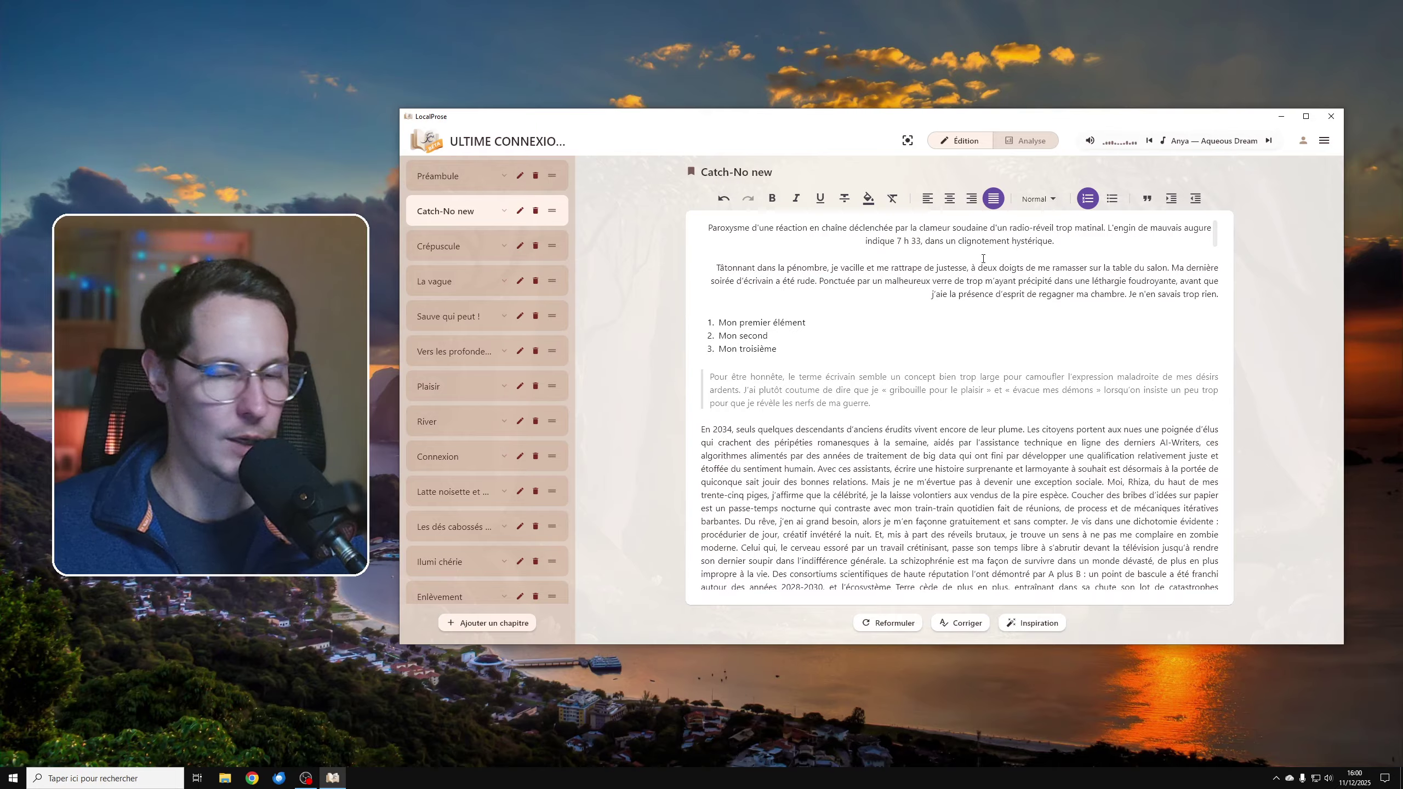
click(1016, 363)
click(1011, 333)
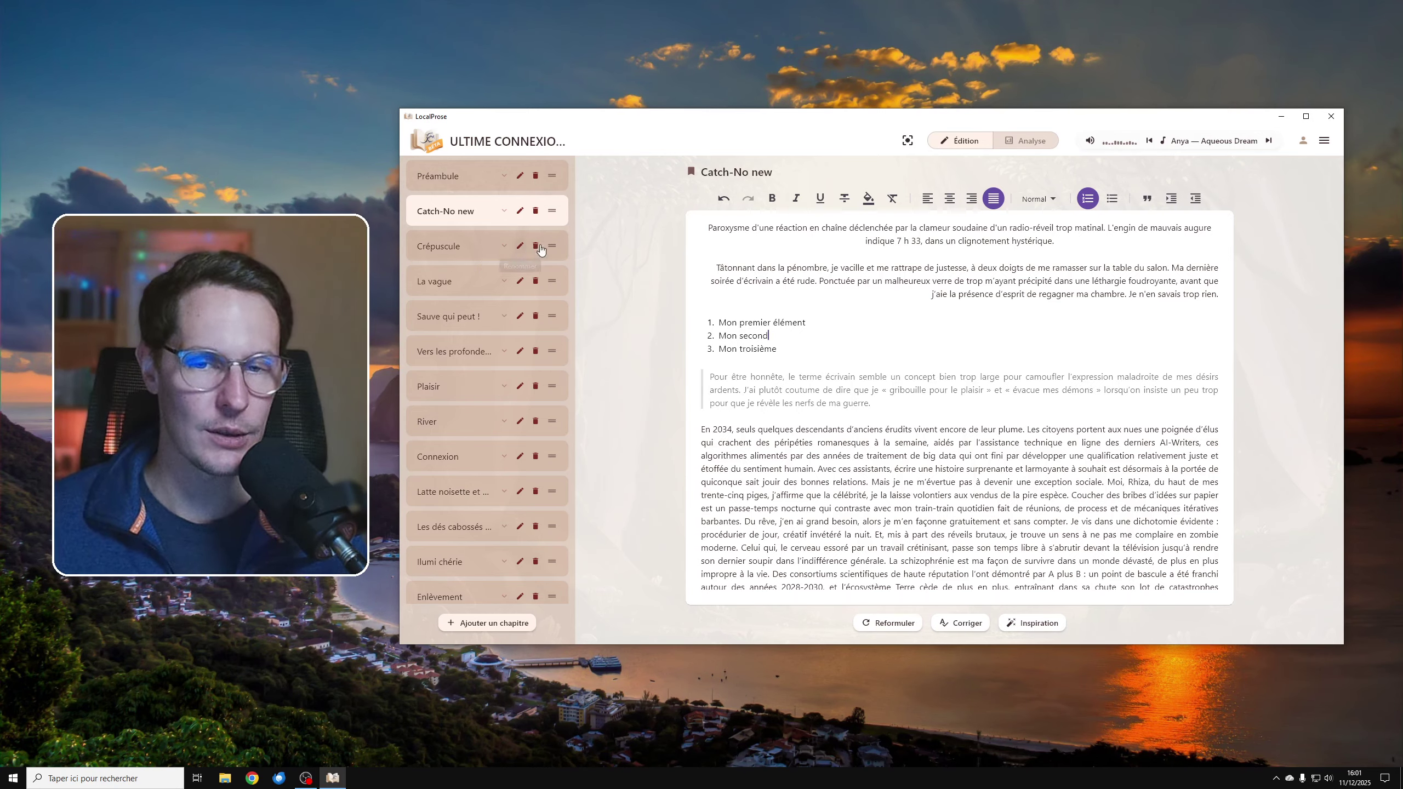
drag(884, 393, 678, 271)
click(768, 336)
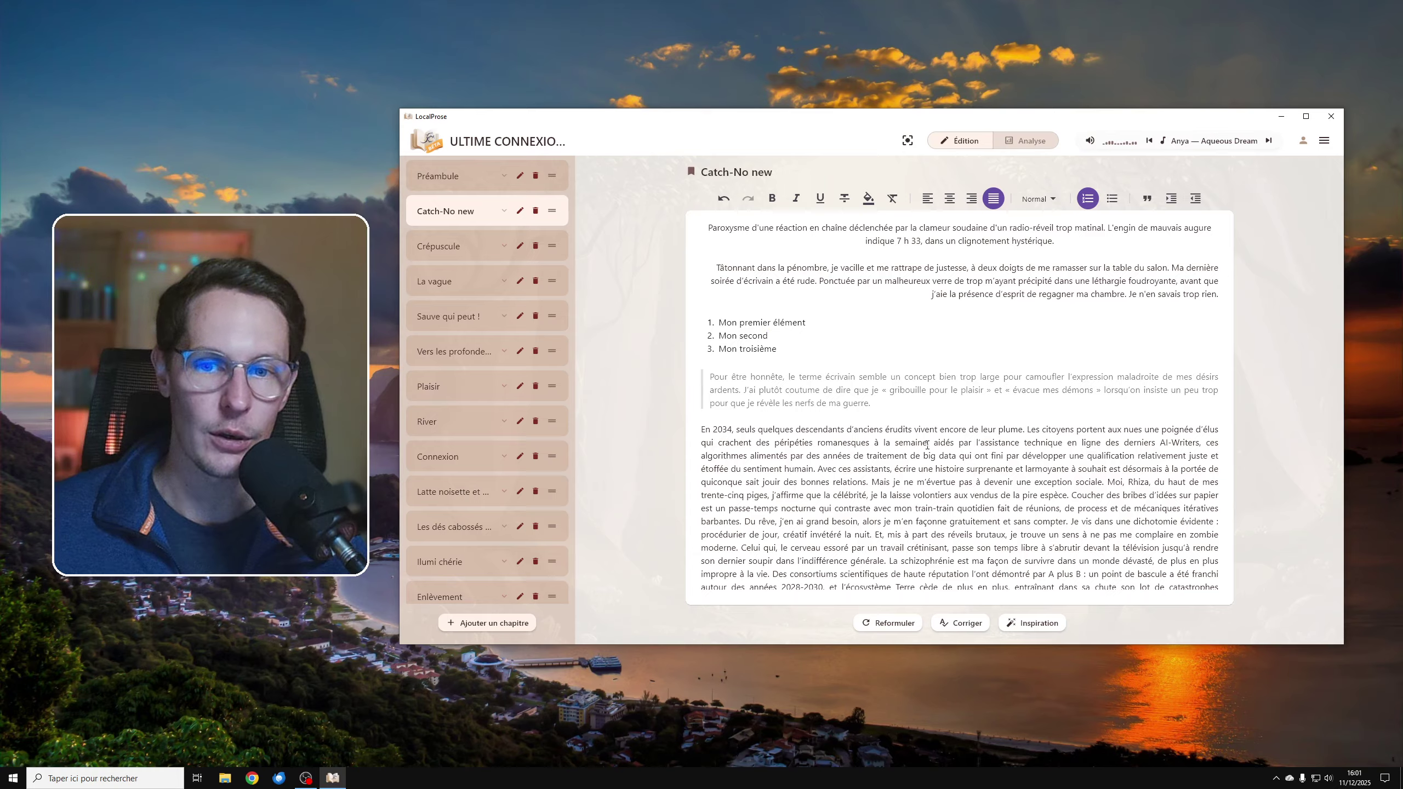
Step: Generate a continuation of the quoted "Pour être honnête" passage with the Inspiration function
click(919, 407)
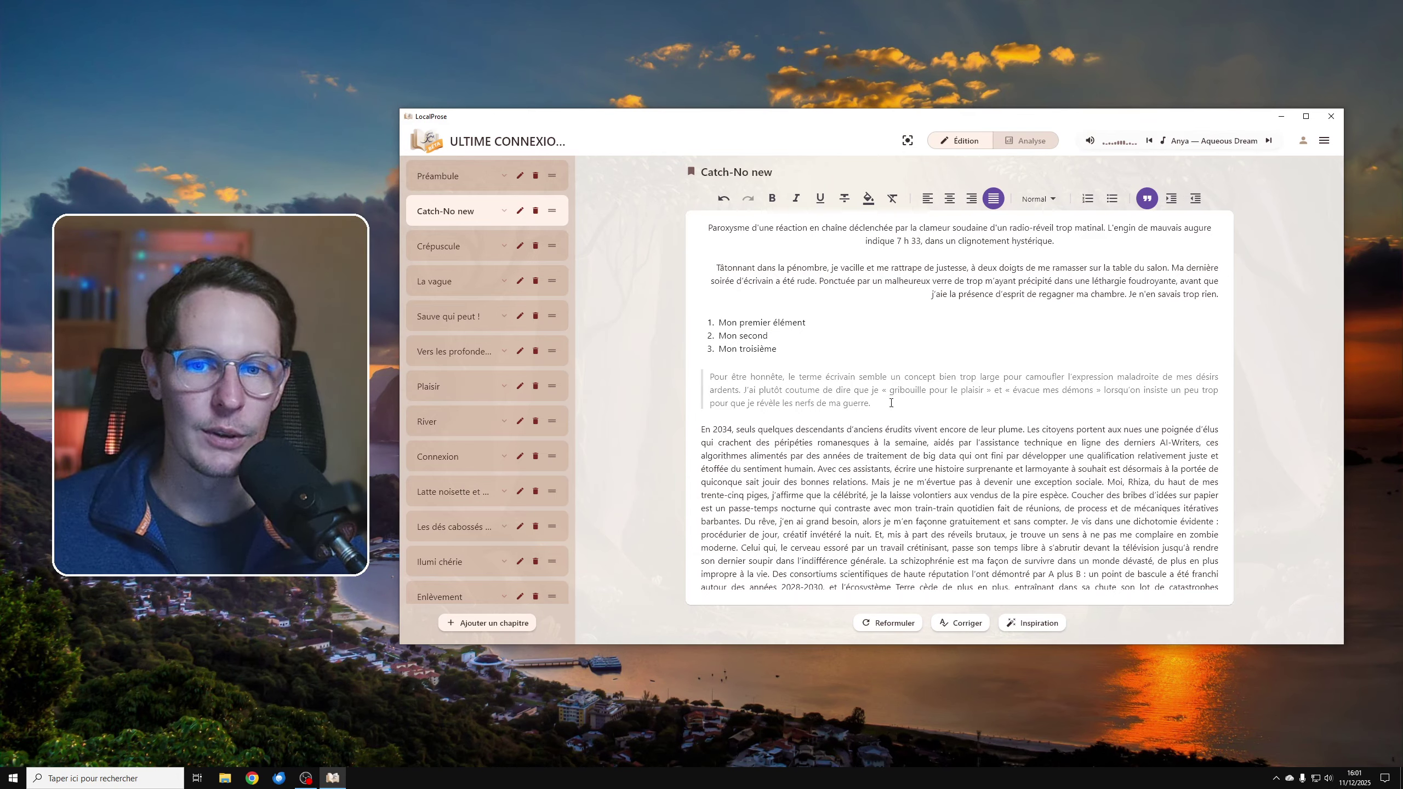
drag(891, 403, 709, 382)
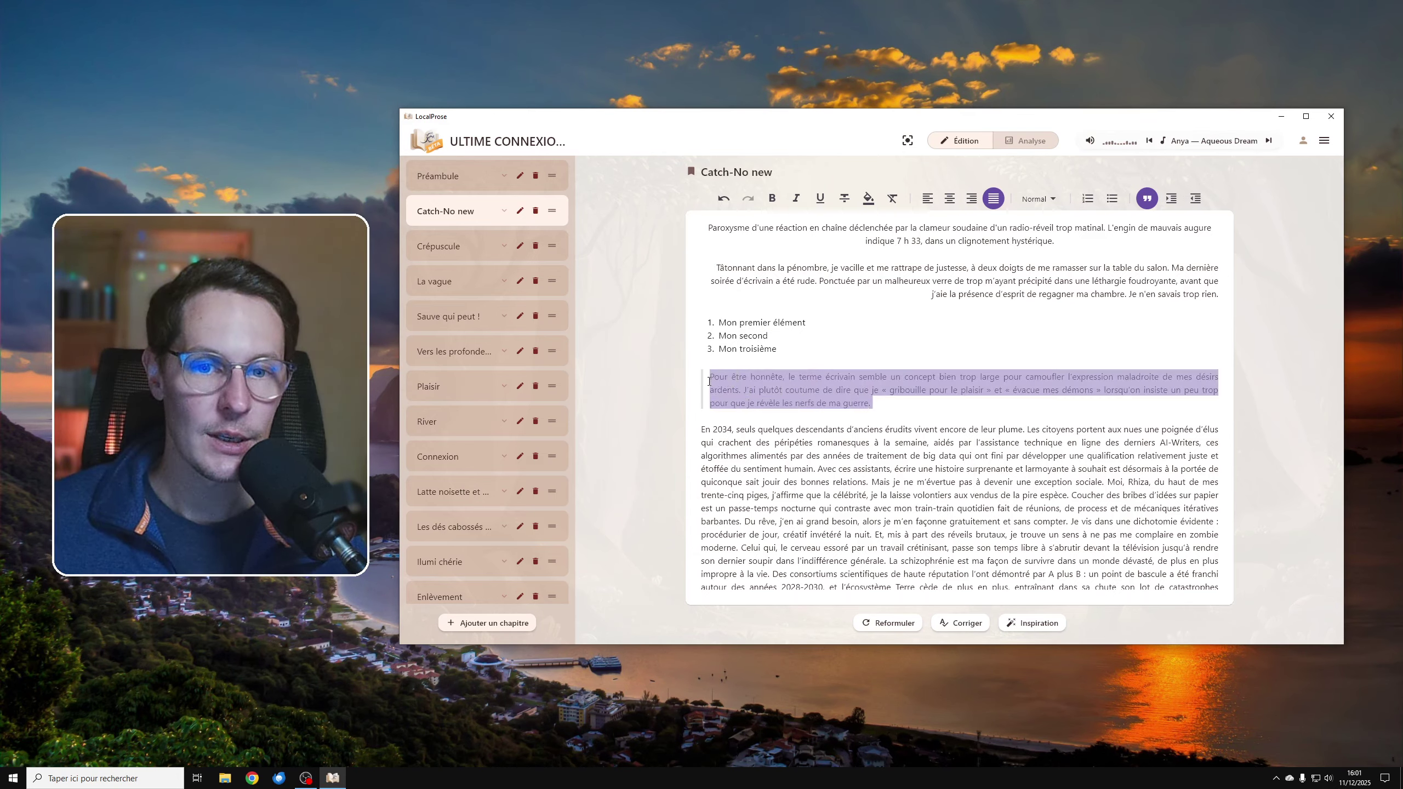
click(1037, 622)
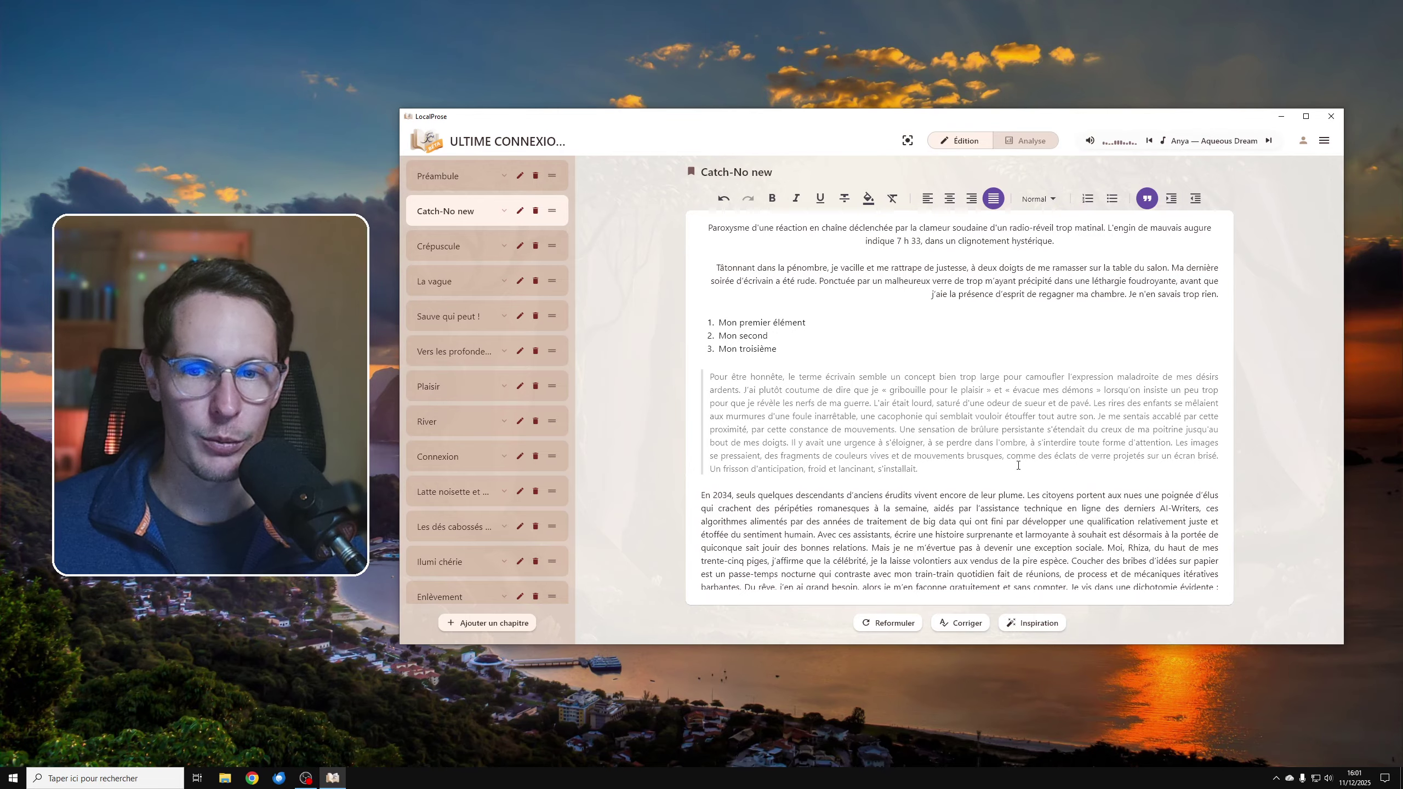
drag(1018, 465, 979, 382)
click(979, 382)
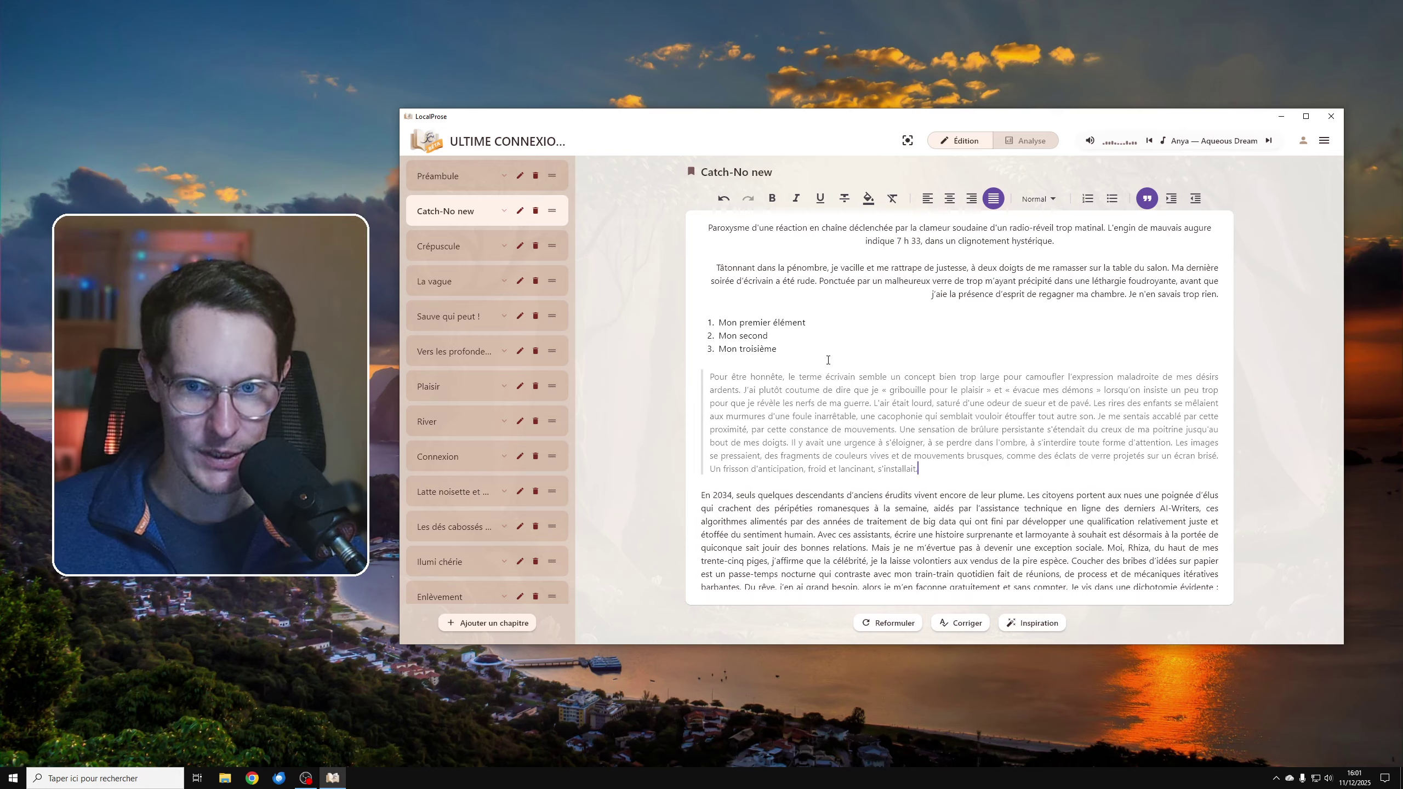
Step: Indent the list item "Mon second" one level and outdent it back
click(1079, 335)
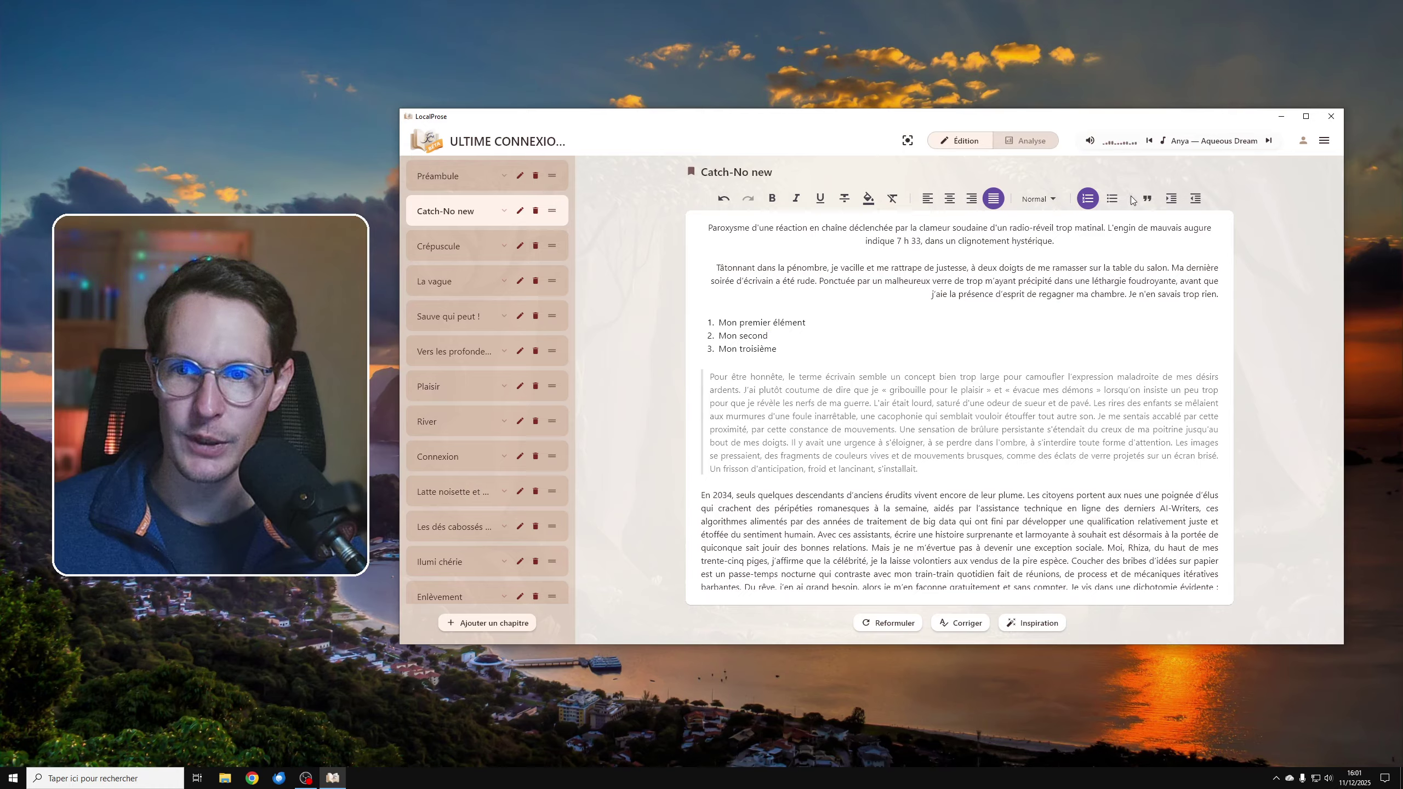
click(1171, 200)
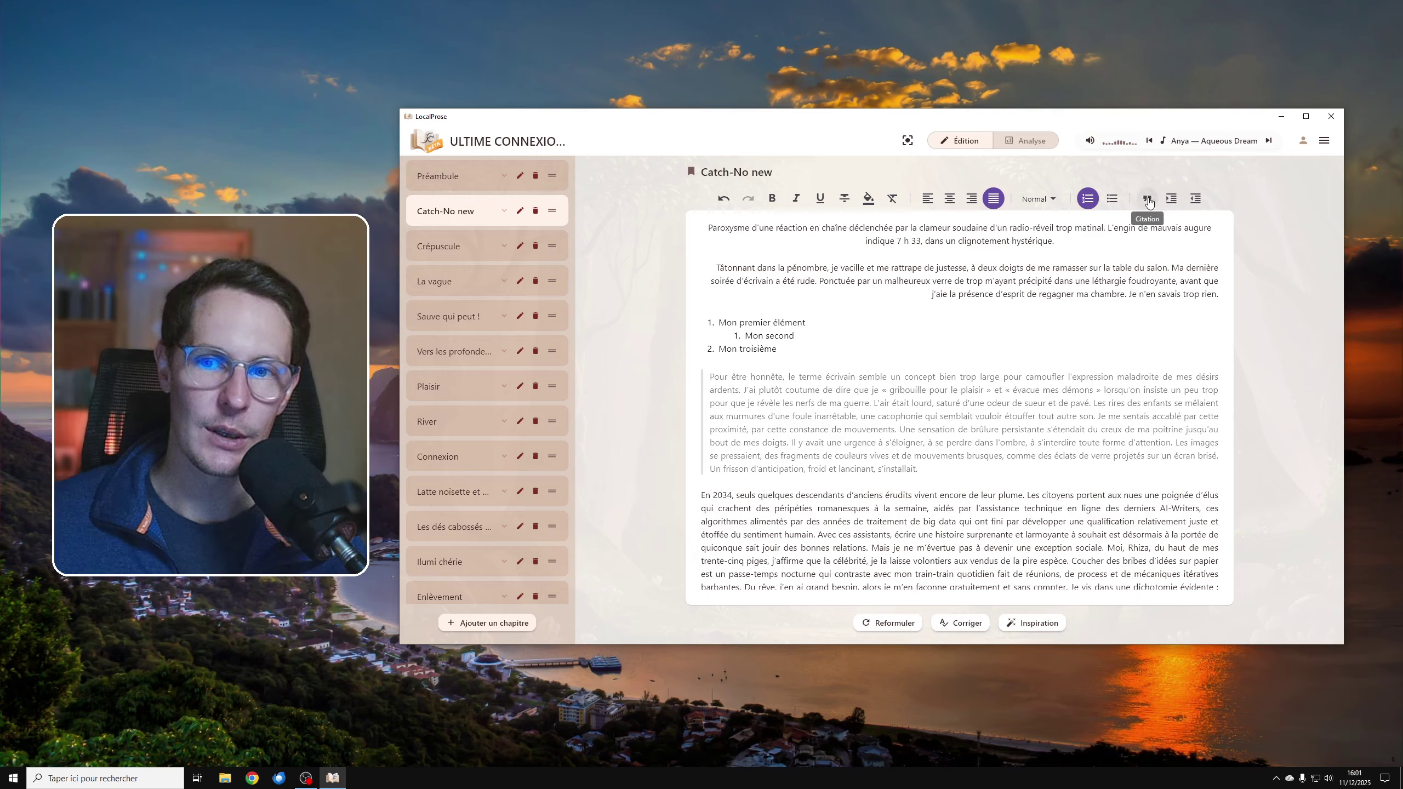
click(1196, 200)
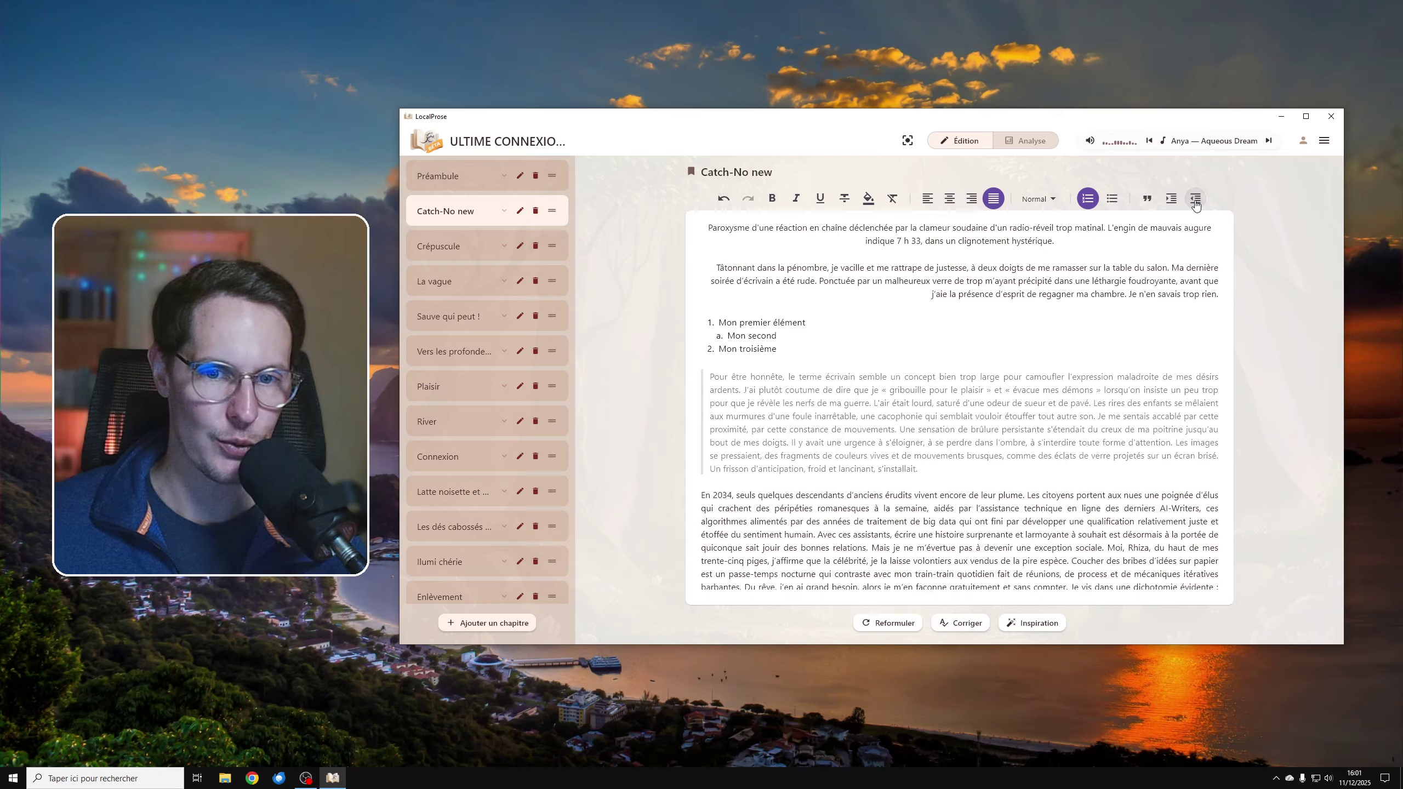
Step: Indent the block quote's text one level and outdent it back
click(907, 437)
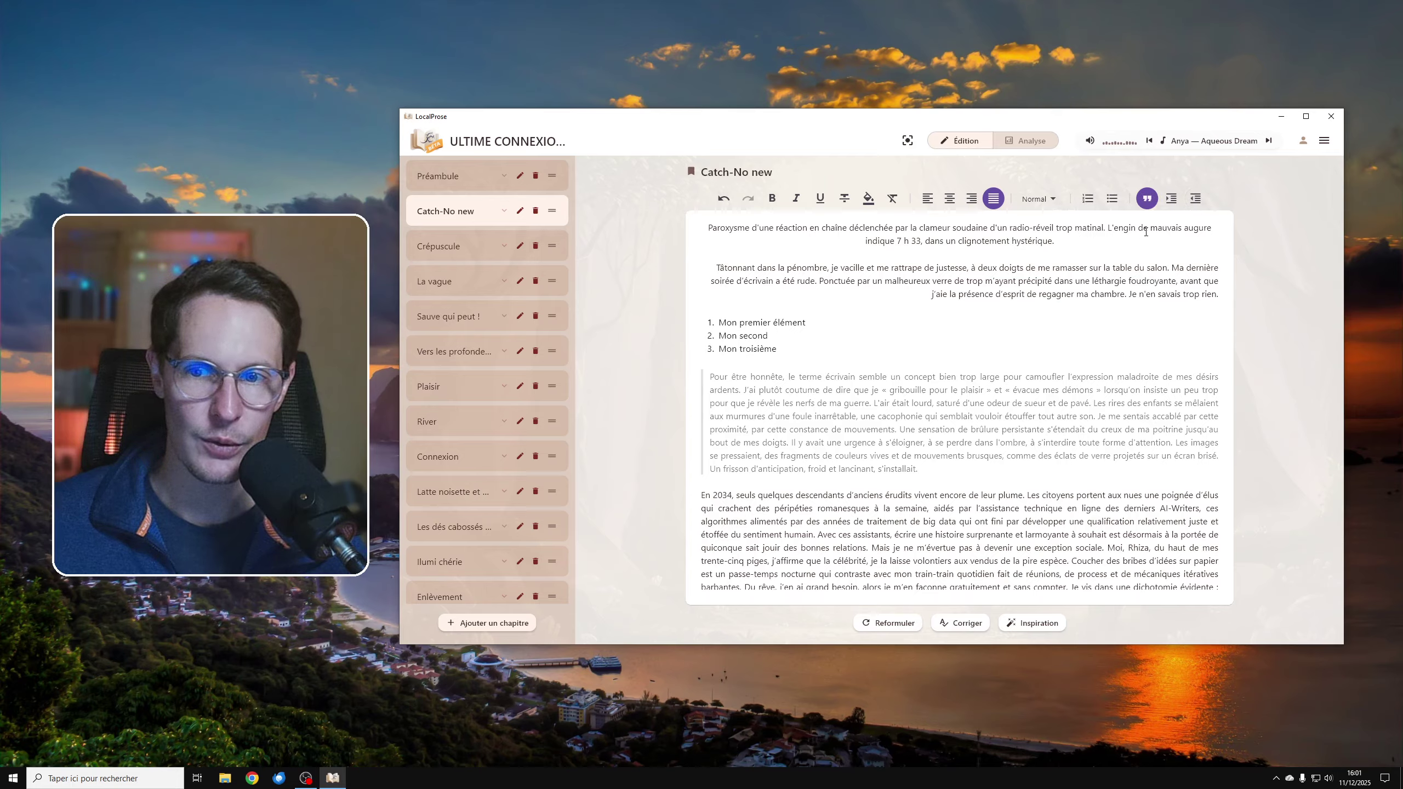
click(1171, 199)
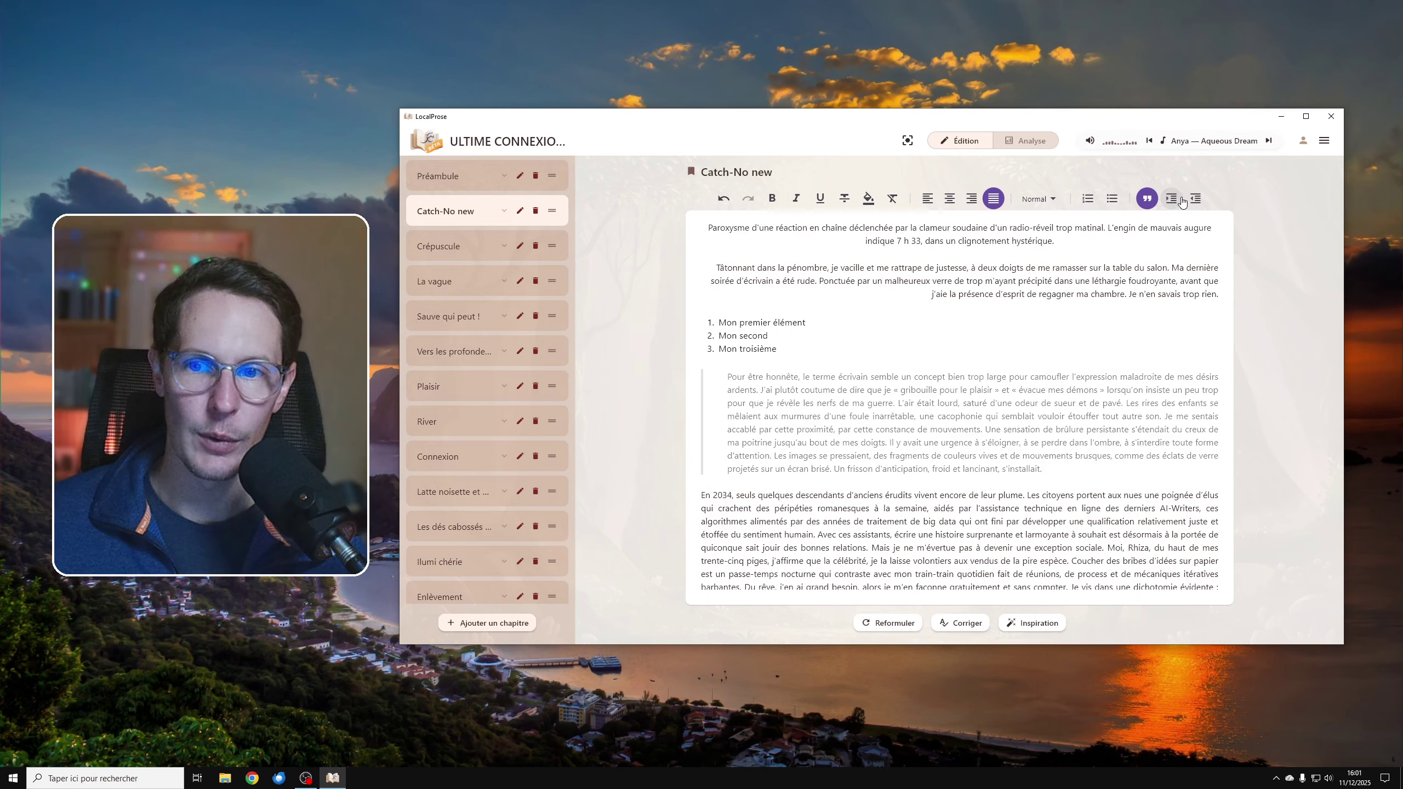
click(1195, 200)
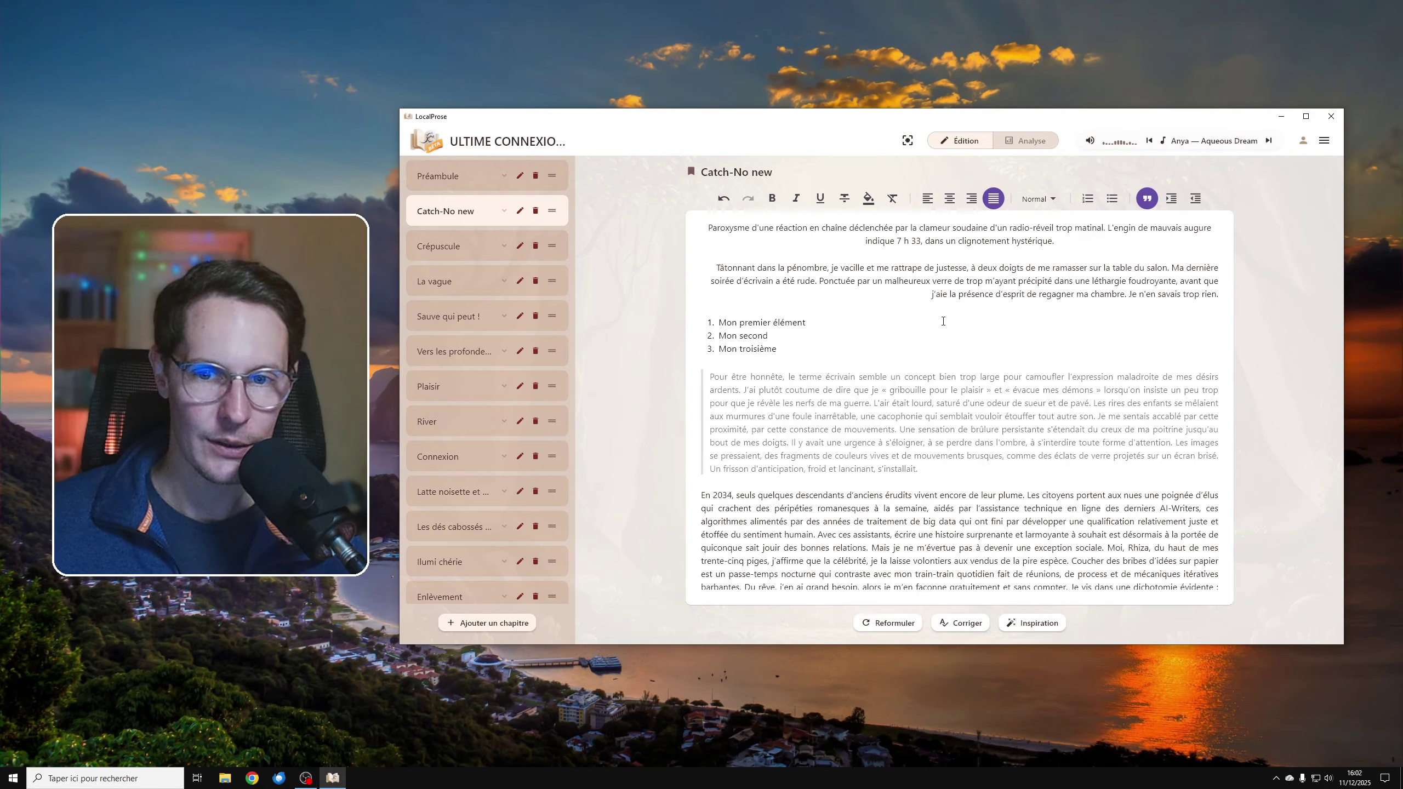
Step: Insert a left-aligned line "Il se réveille" between the "Tâtonnant dans la pénombre" paragraph and the numbered list
click(1221, 301)
scroll(1037, 401, down, 3)
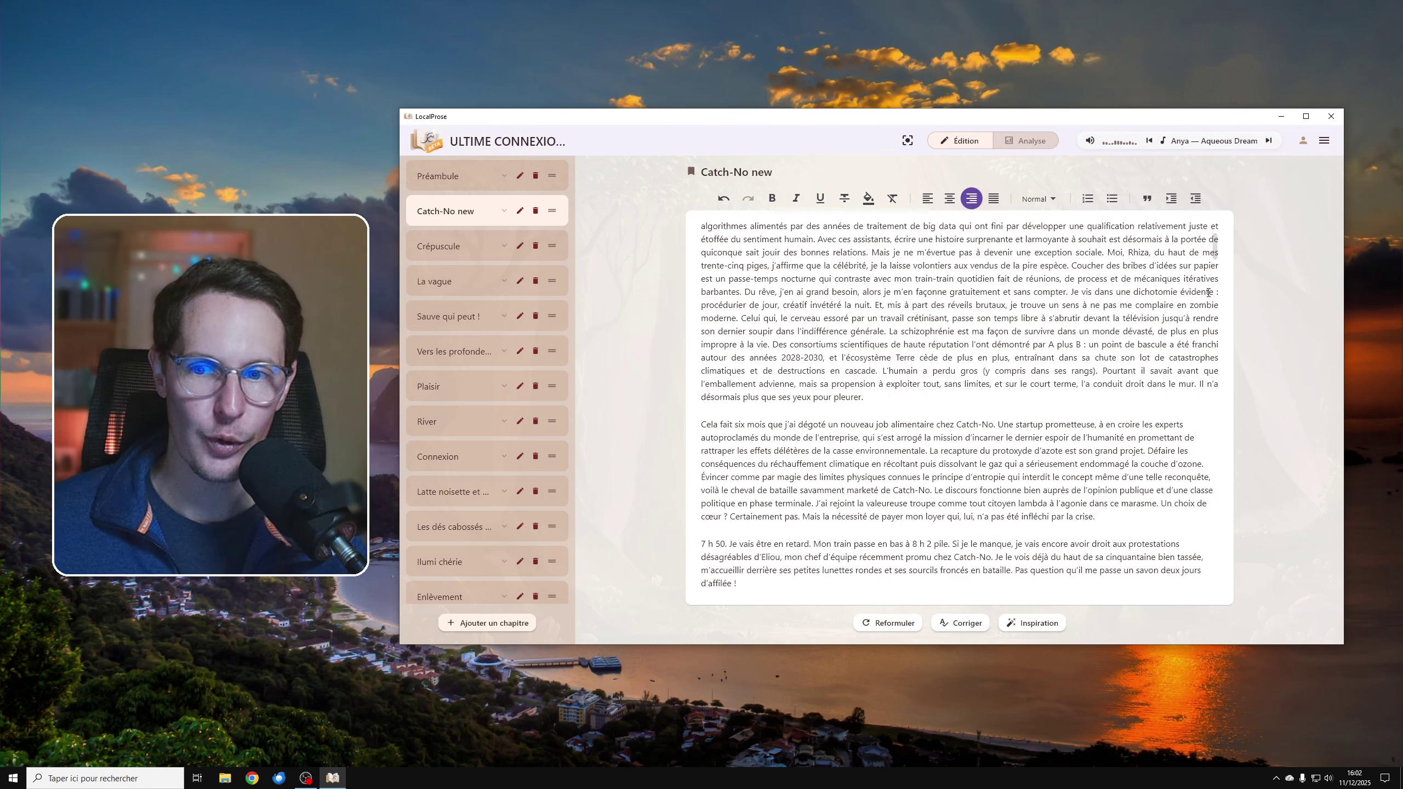
scroll(1038, 401, up, 3)
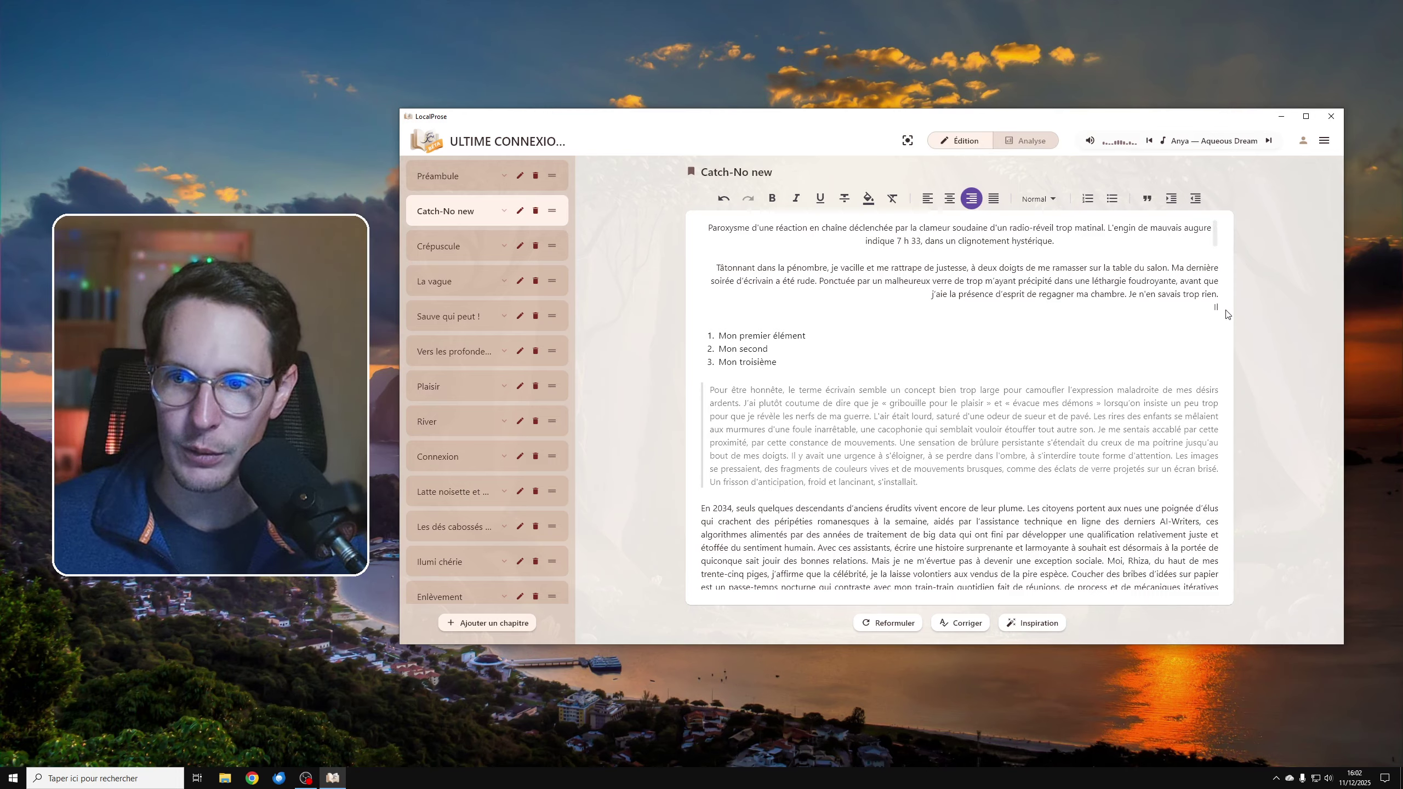
click(928, 199)
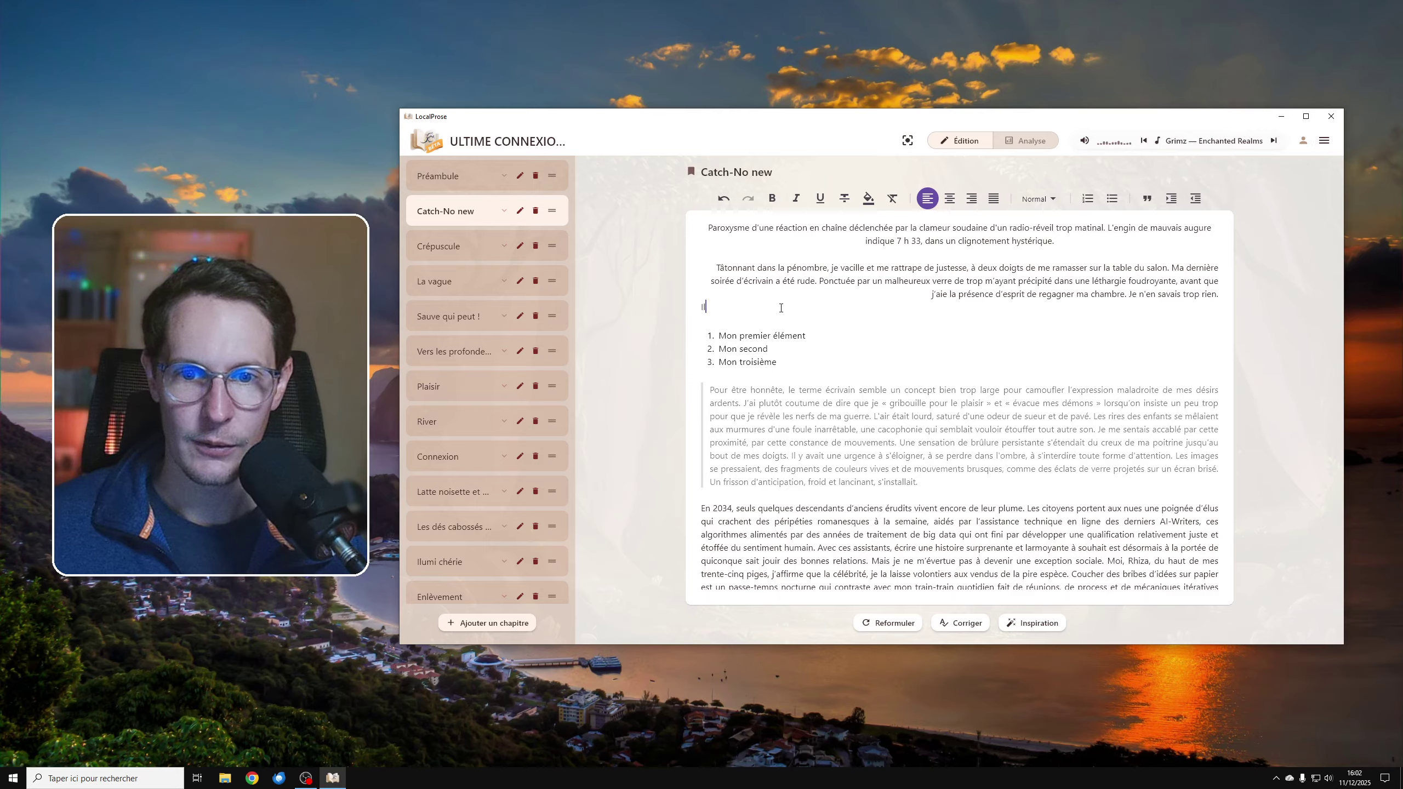
key(Return)
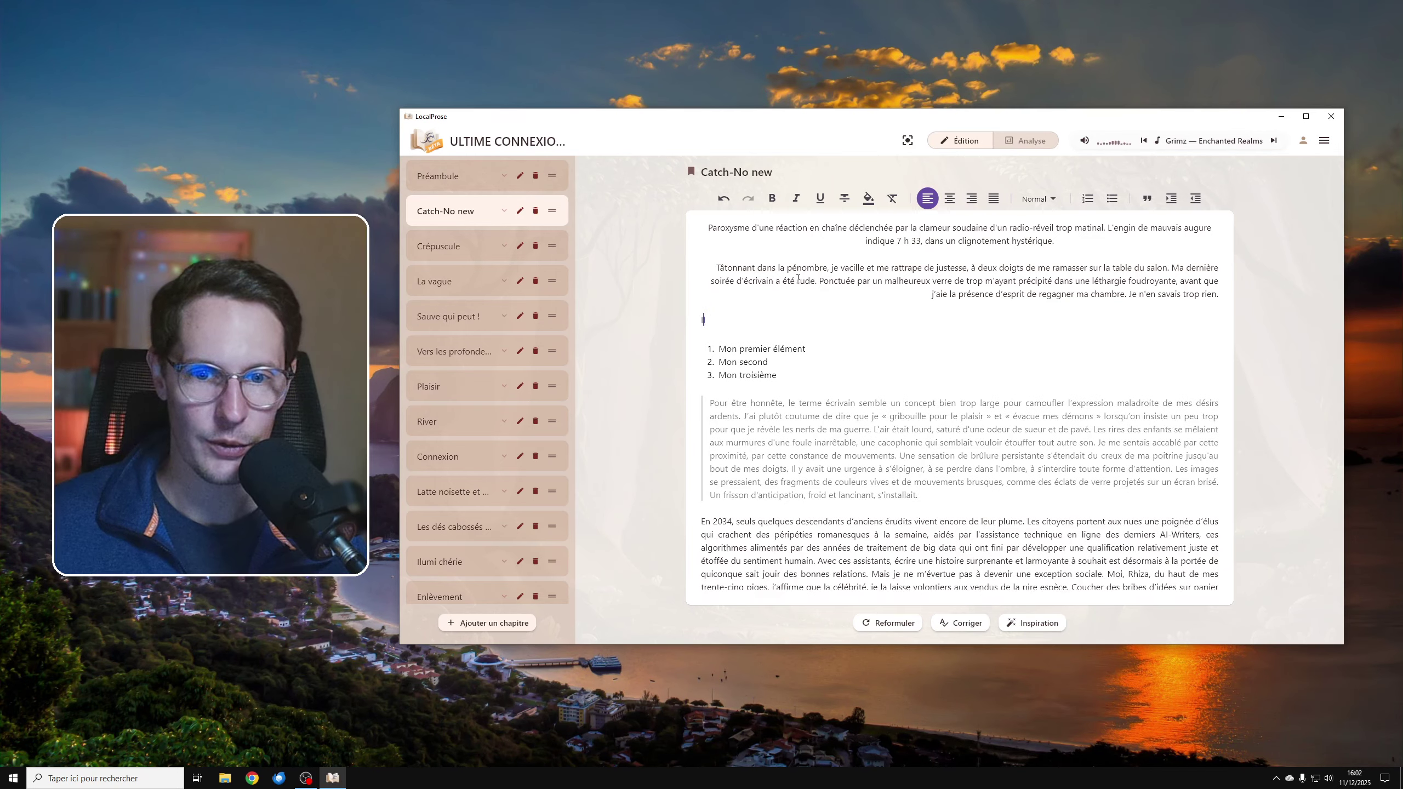
text(Il se )
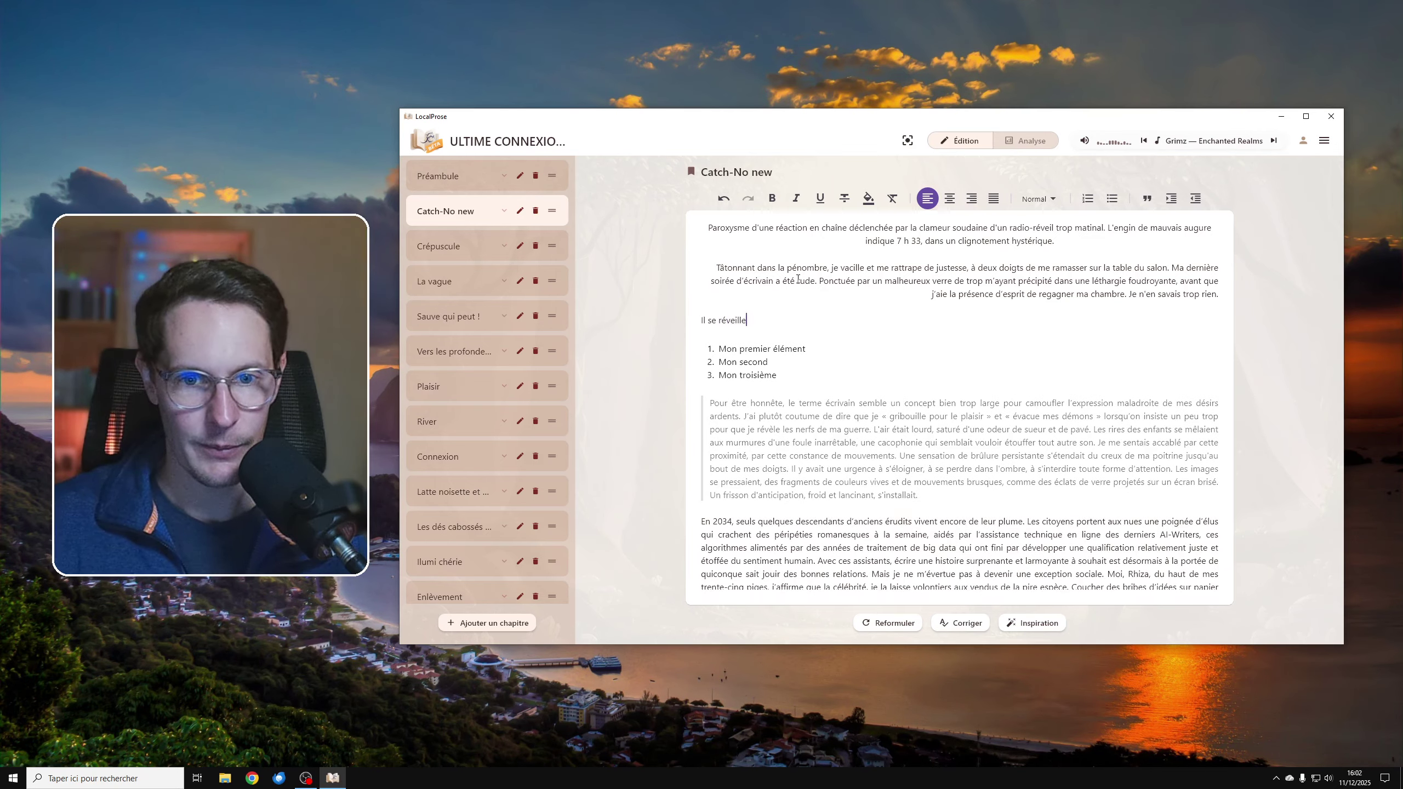
text(réveille)
Step: Apply the Titre 1 heading style to the line "Il se réveille"
key(ctrl+shift+Left)
key(ctrl+shift+Left)
key(ctrl+shift+Left)
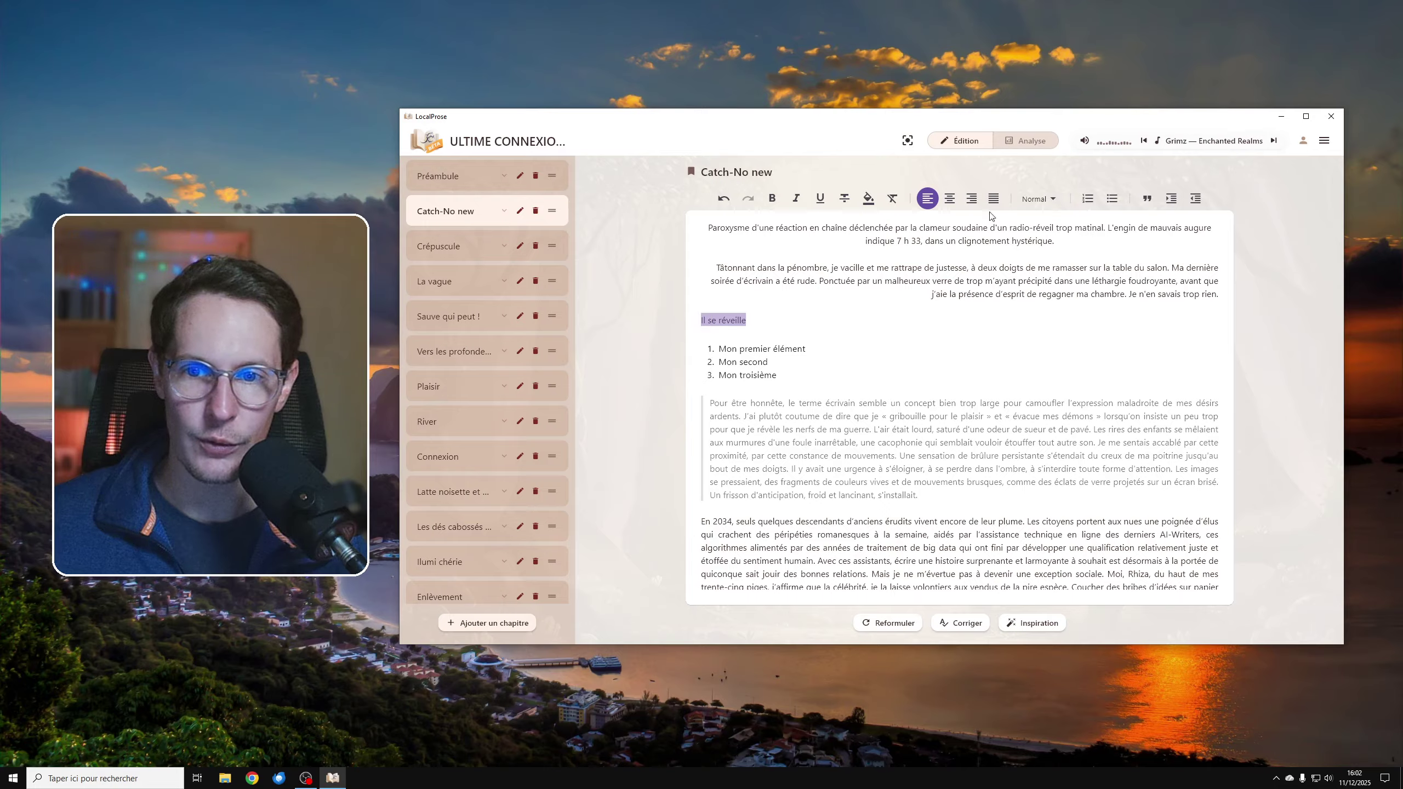
click(1037, 198)
click(1033, 225)
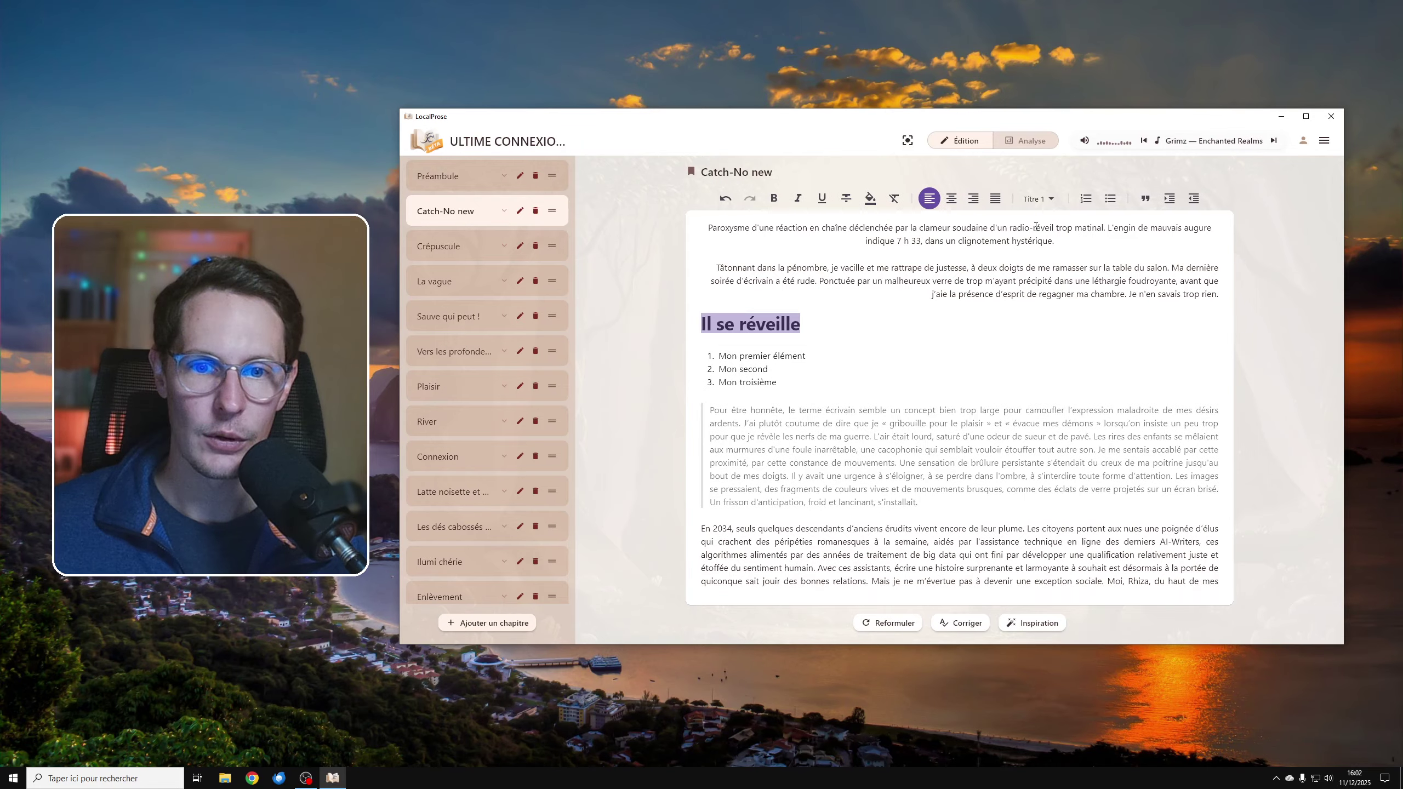
click(959, 393)
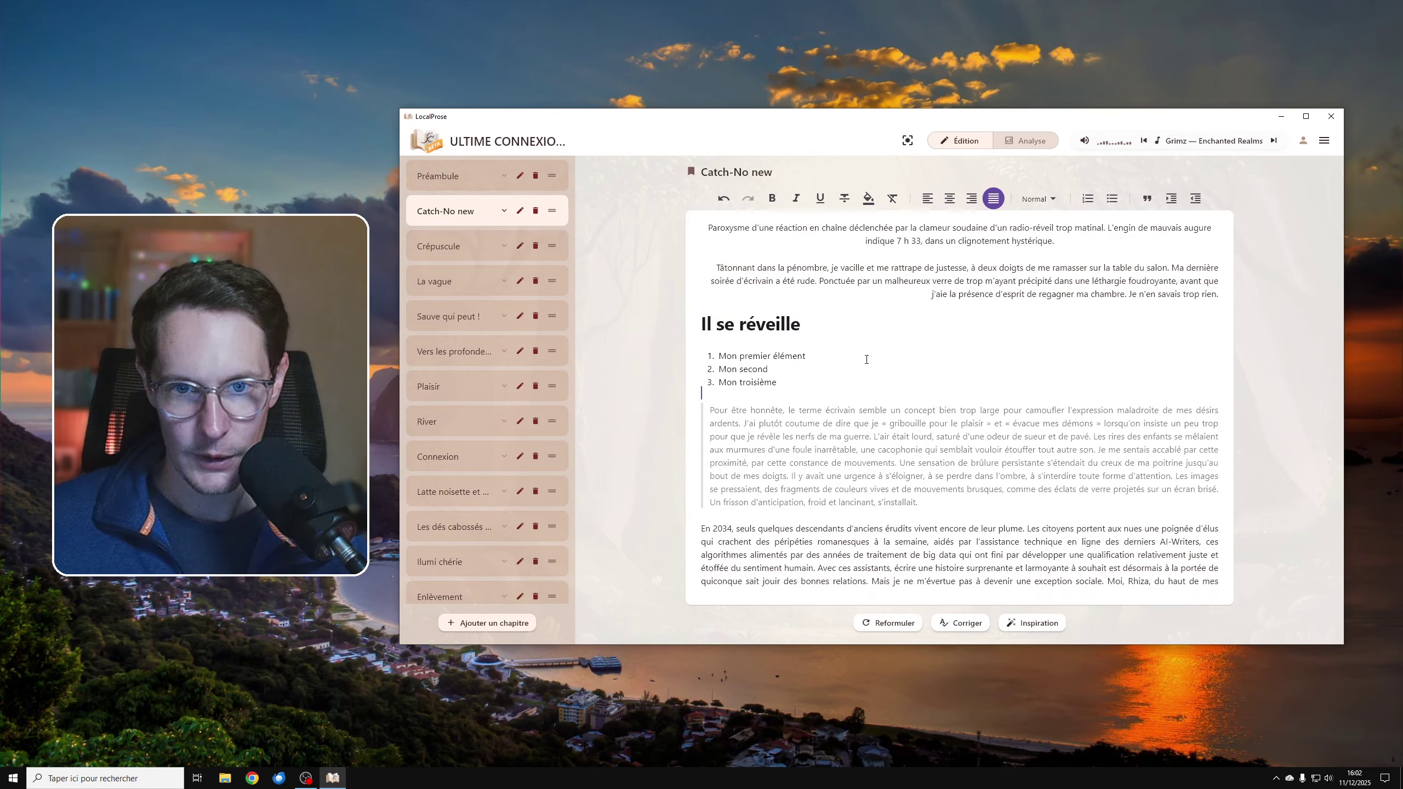
drag(802, 327, 701, 329)
click(906, 360)
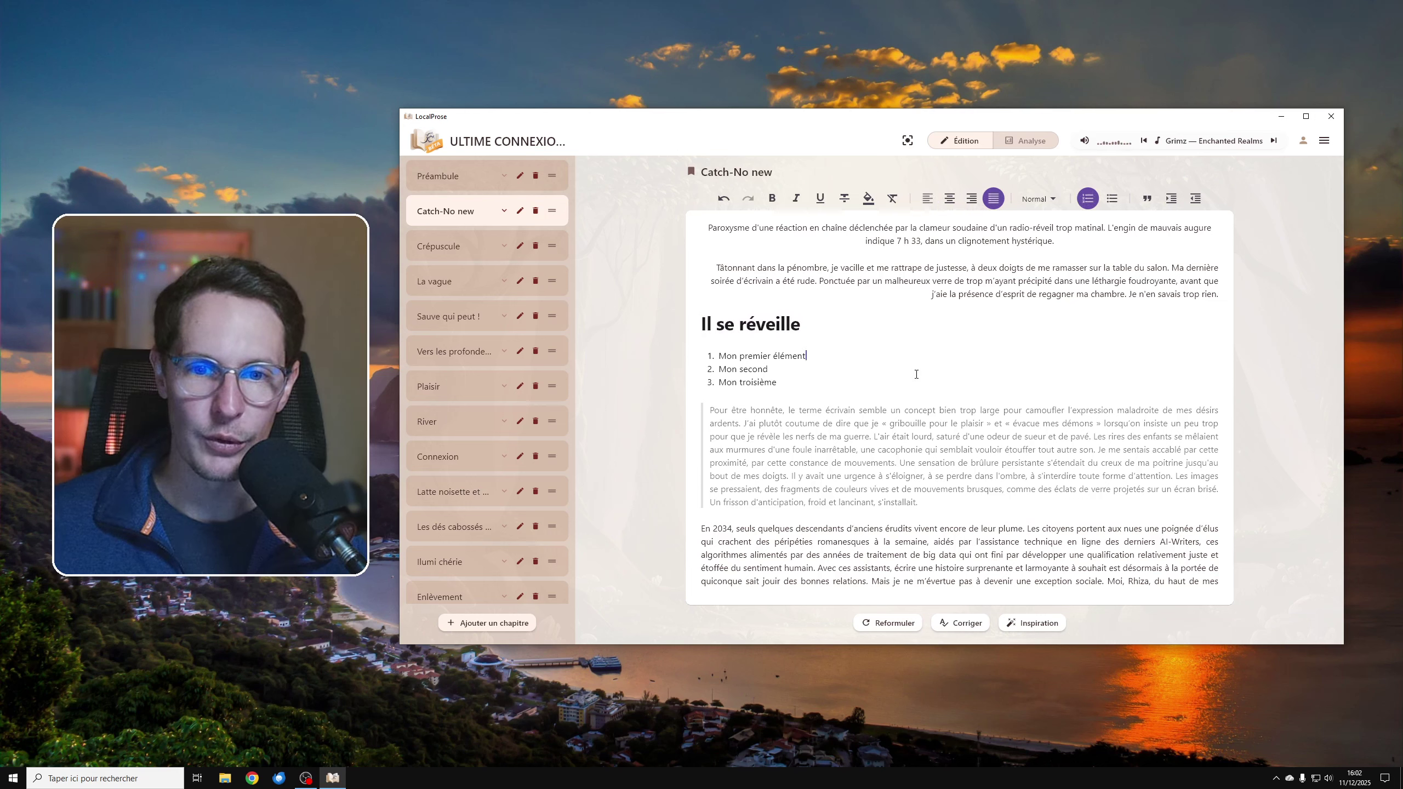
click(940, 509)
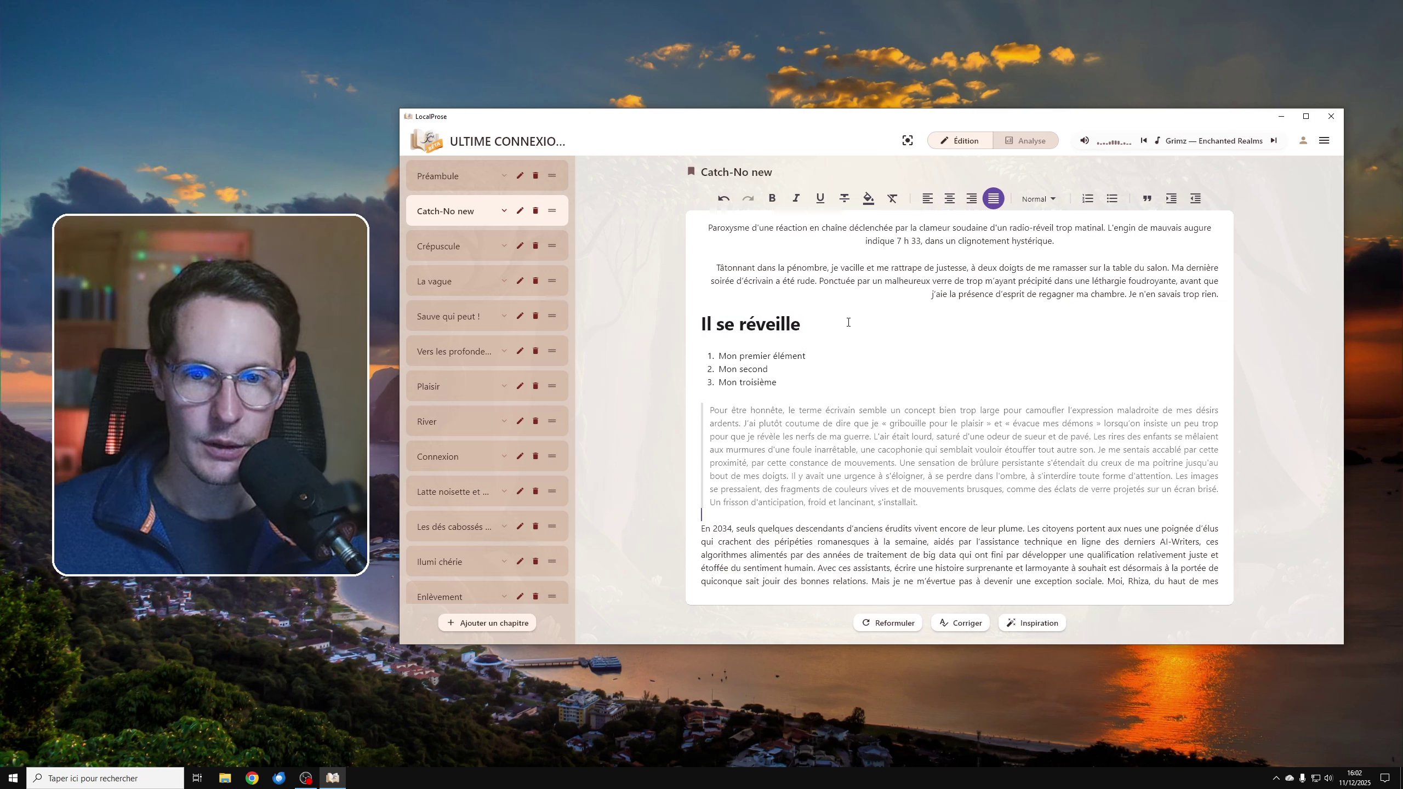
Step: Copy the heading text "Il se réveille" to the start of the chapter, above the "Paroxysme" paragraph, and left-align it
drag(849, 322, 693, 326)
key(ctrl+c)
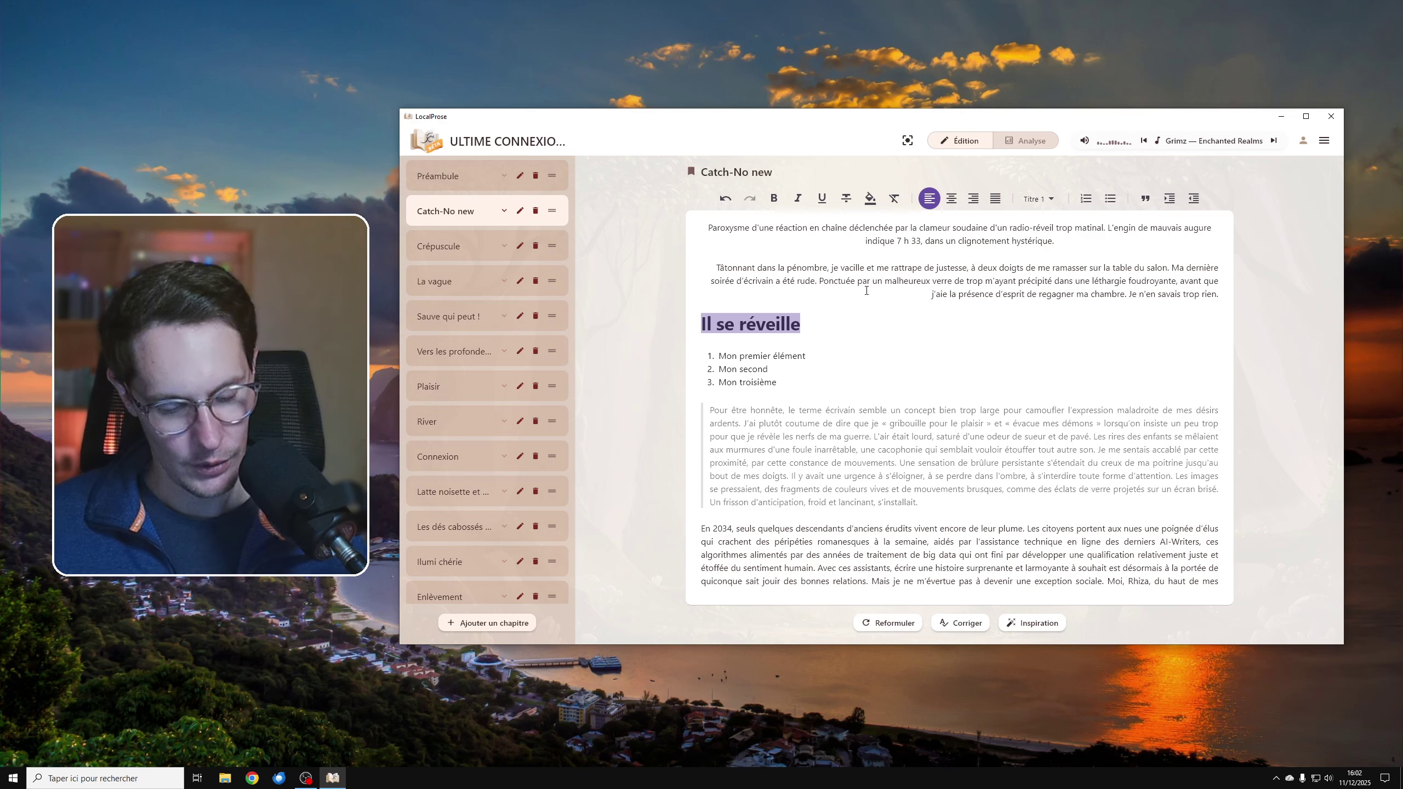
click(707, 226)
scroll(875, 245, up, 1)
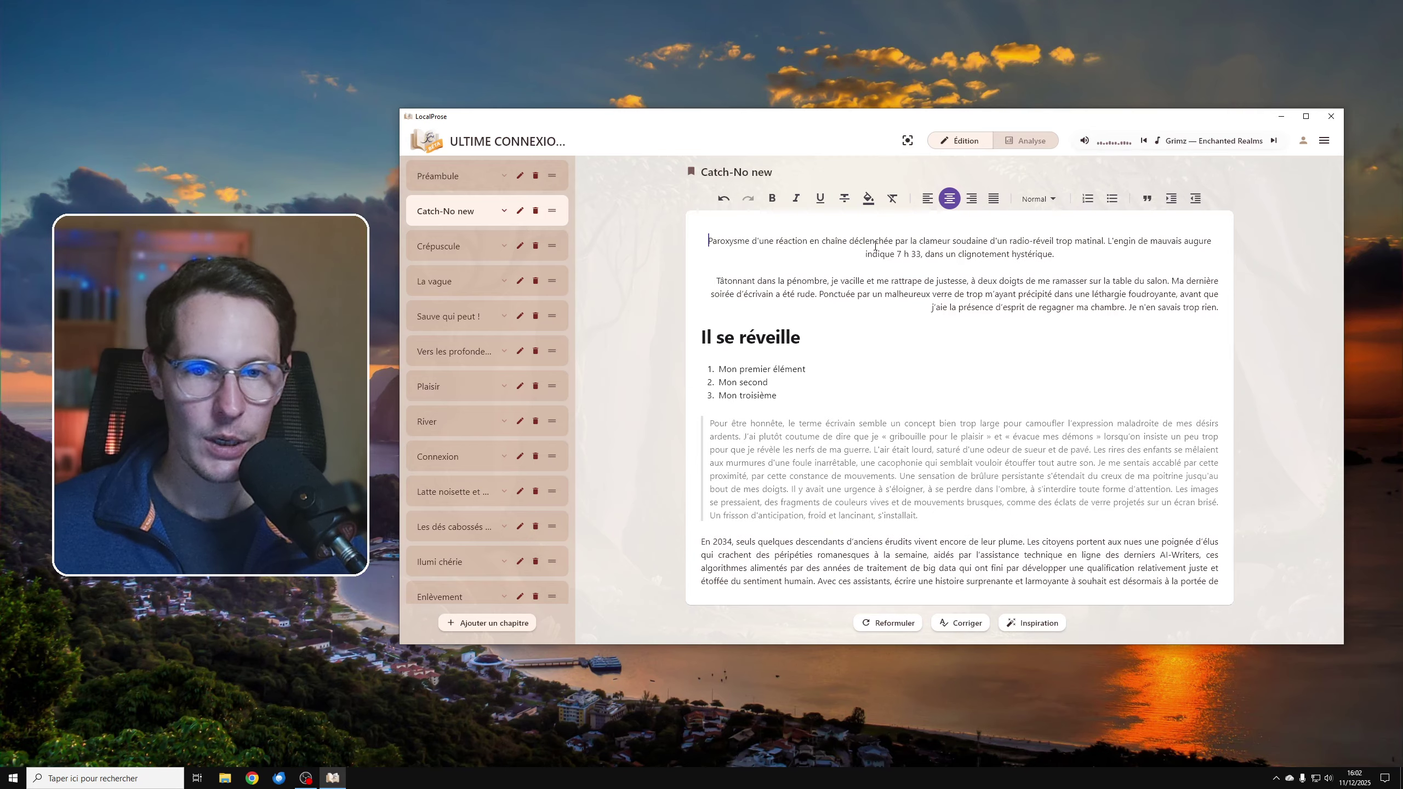
key(ctrl+v)
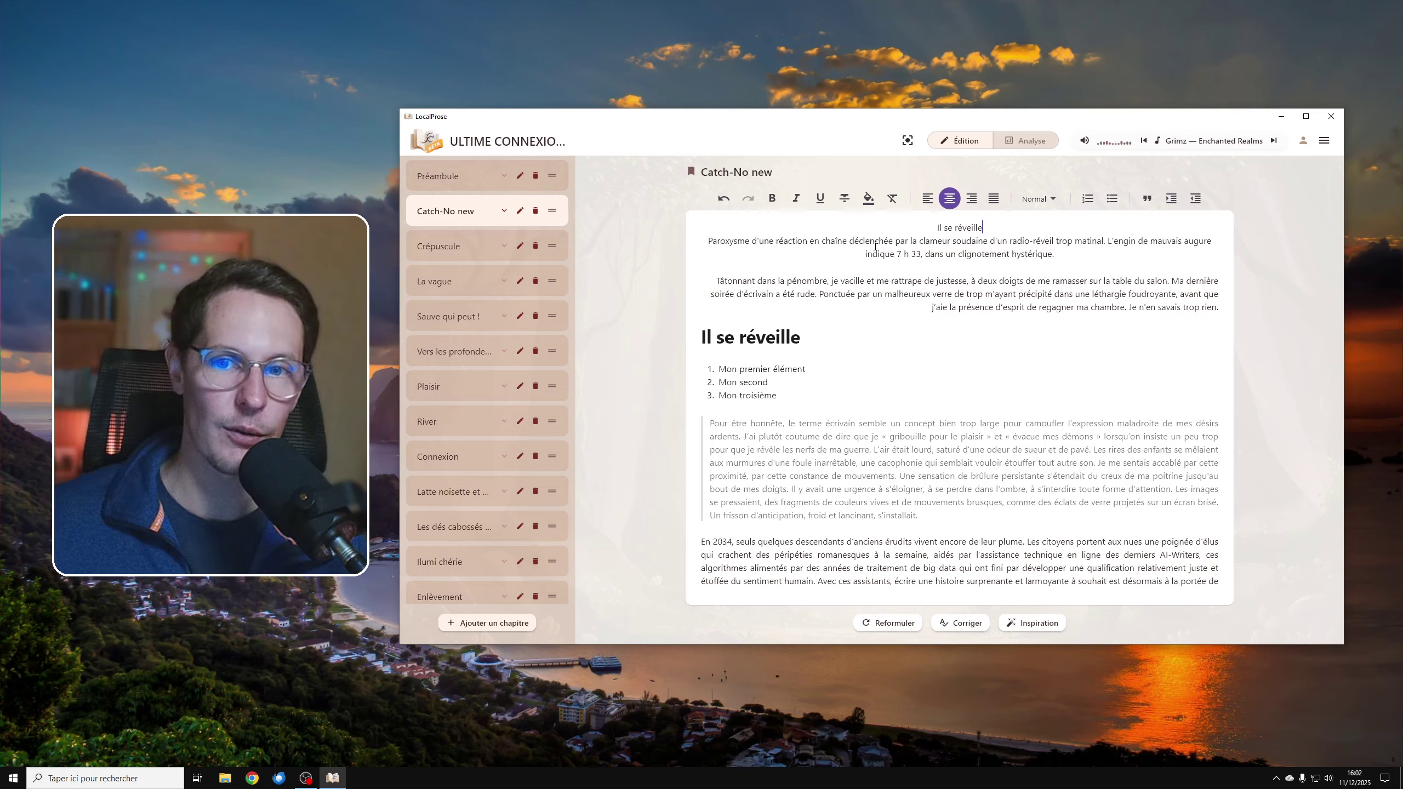
click(927, 197)
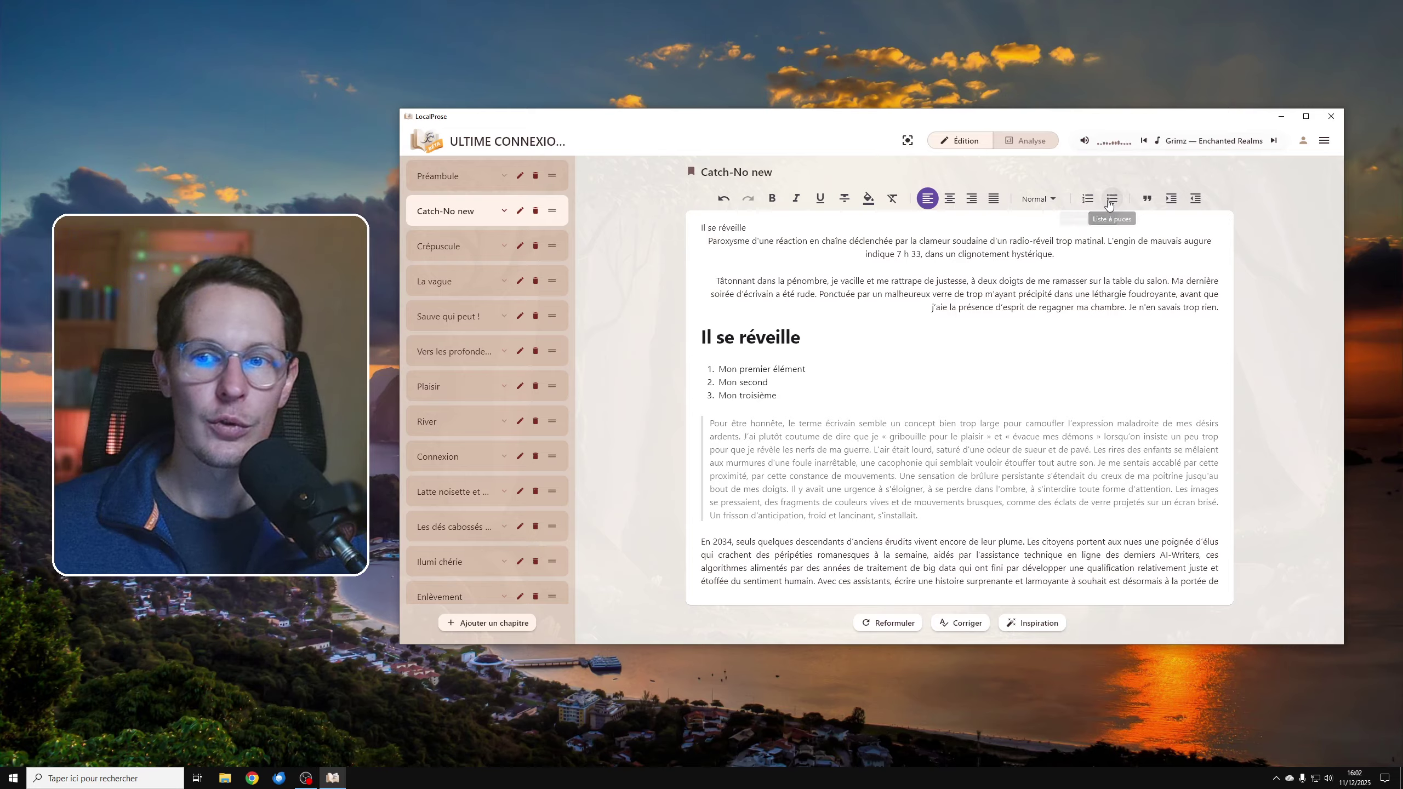
Step: Apply the Titre 1 style to the line "Il se réveille" at the chapter's start and add a blank line below it
click(1039, 198)
click(1040, 226)
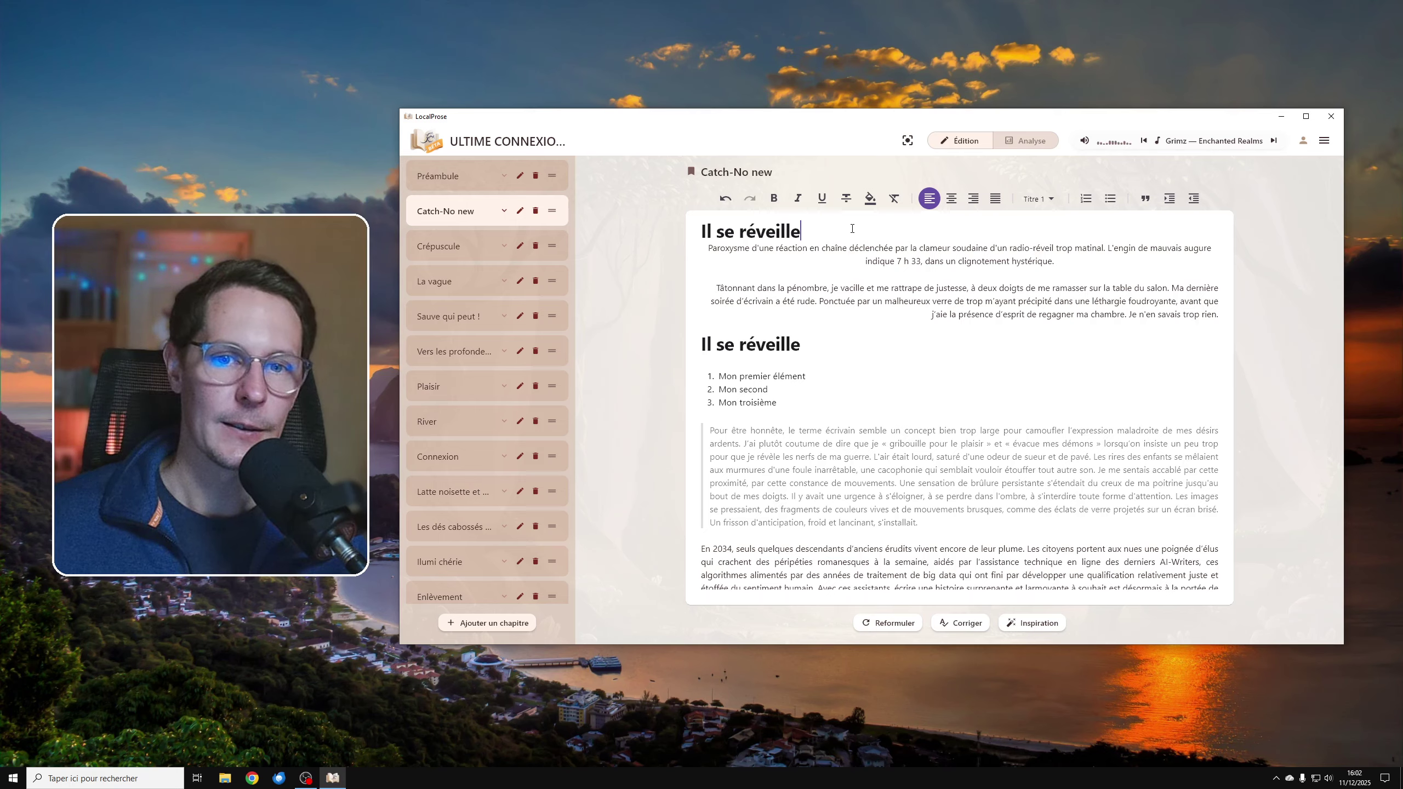
key(Return)
key(Down)
key(Down)
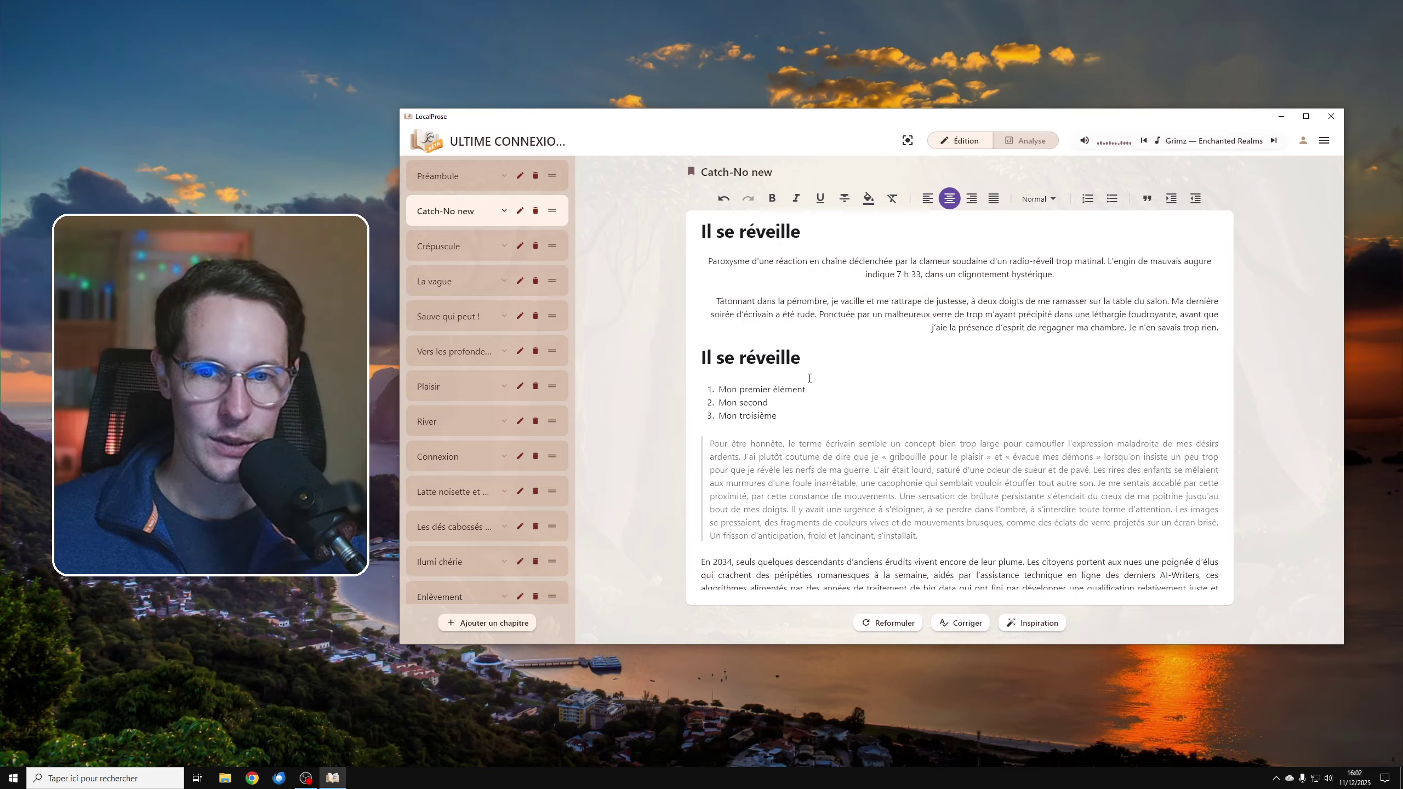
Step: Replace the text of the heading above the numbered list with "wake up !!" and apply the Titre 2 style to it
drag(809, 363, 703, 361)
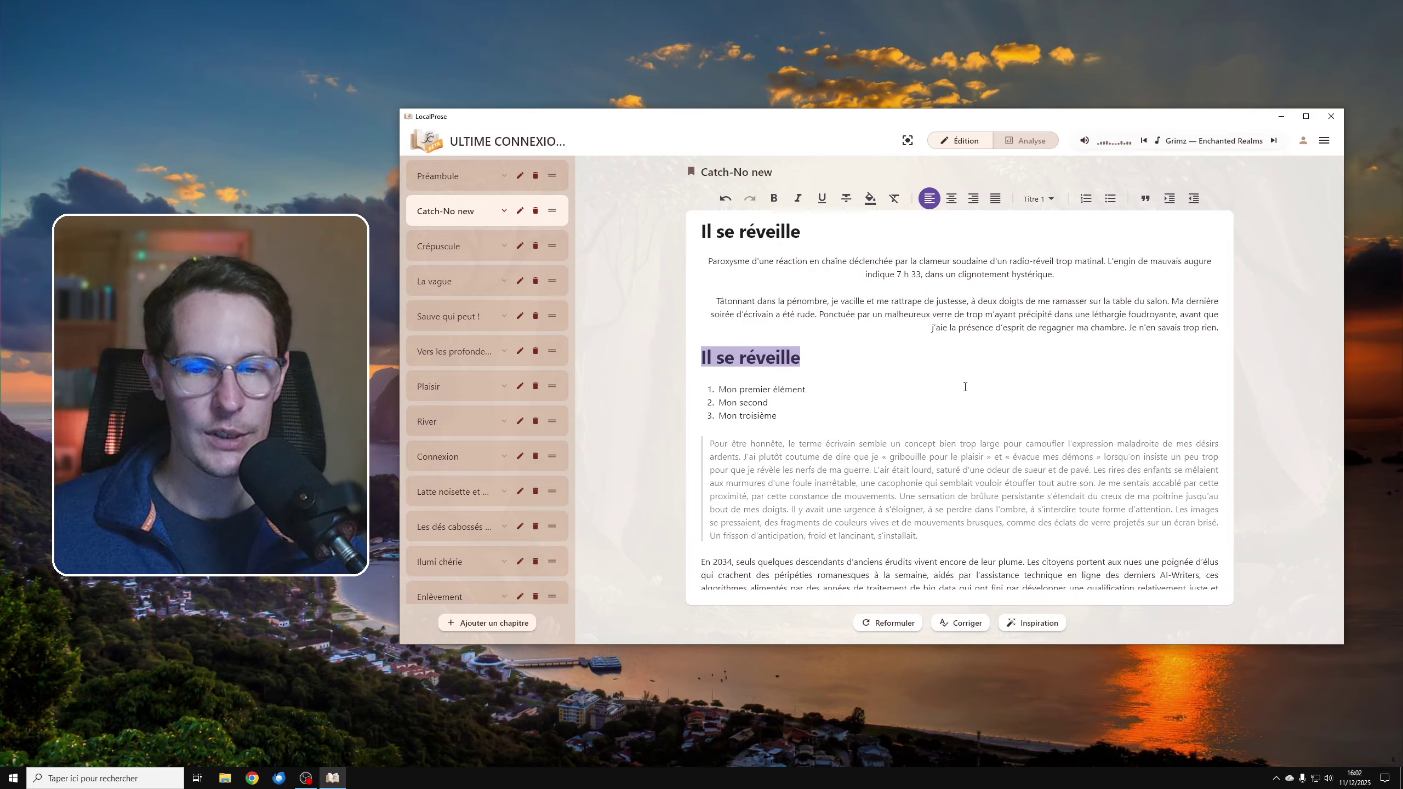
text(wae)
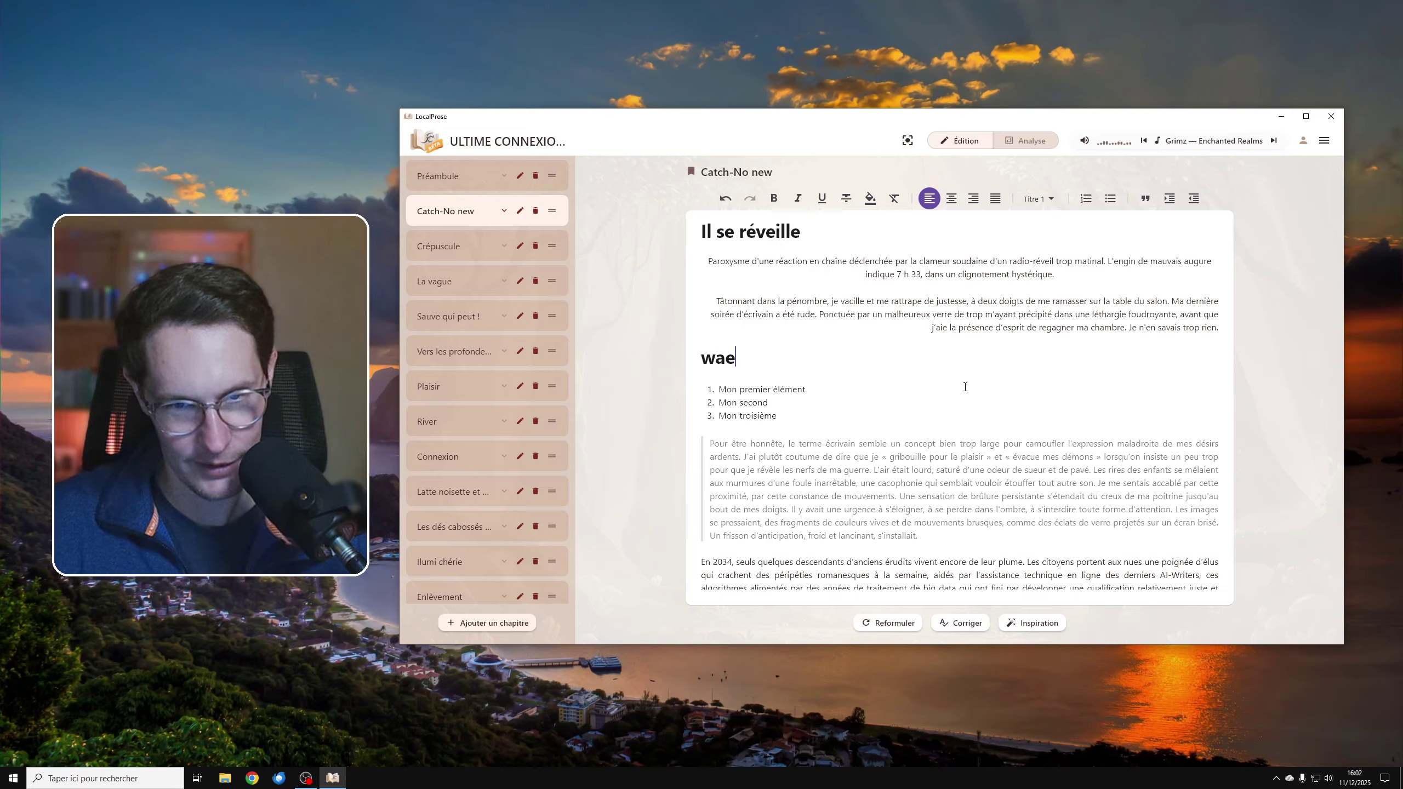
key(BackSpace)
text(ke up !!)
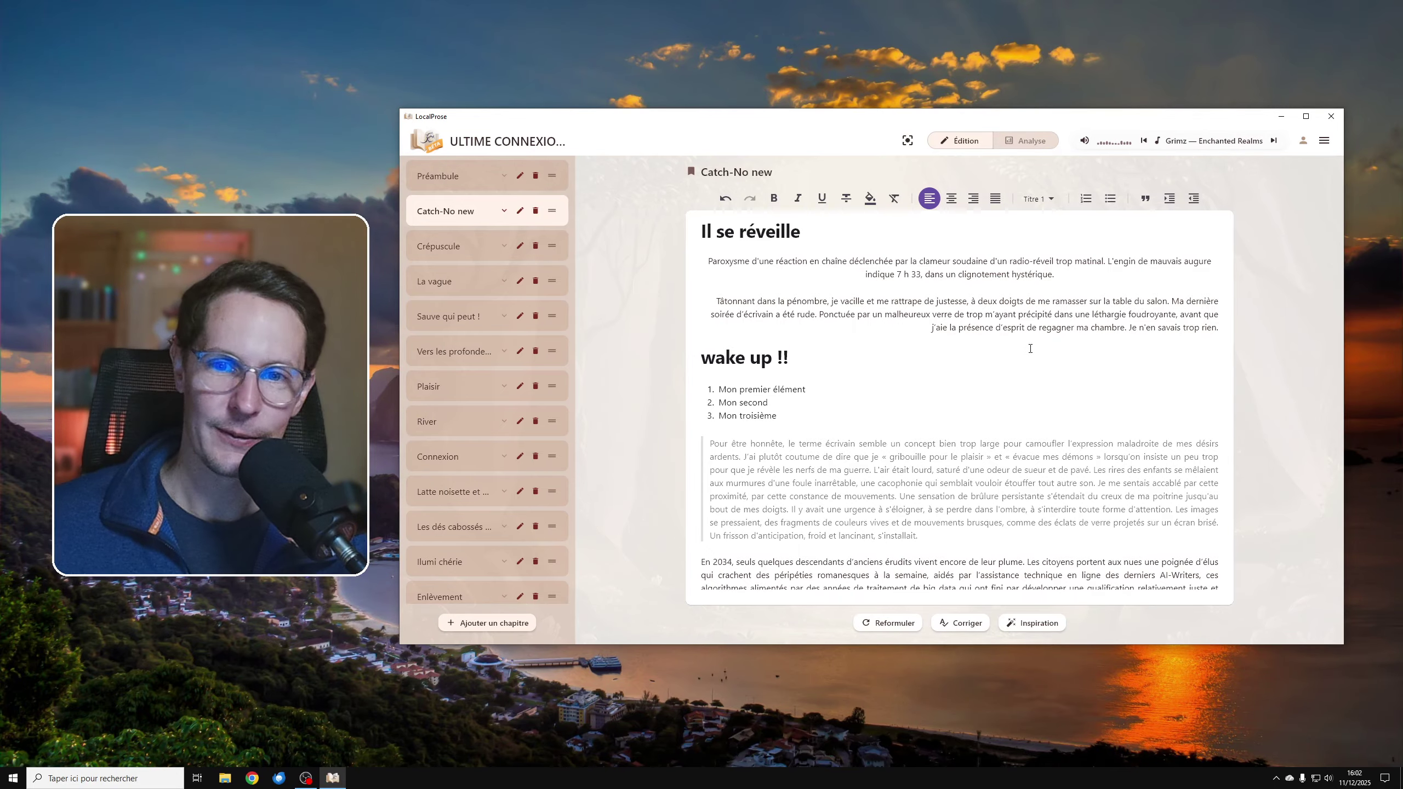
click(1037, 199)
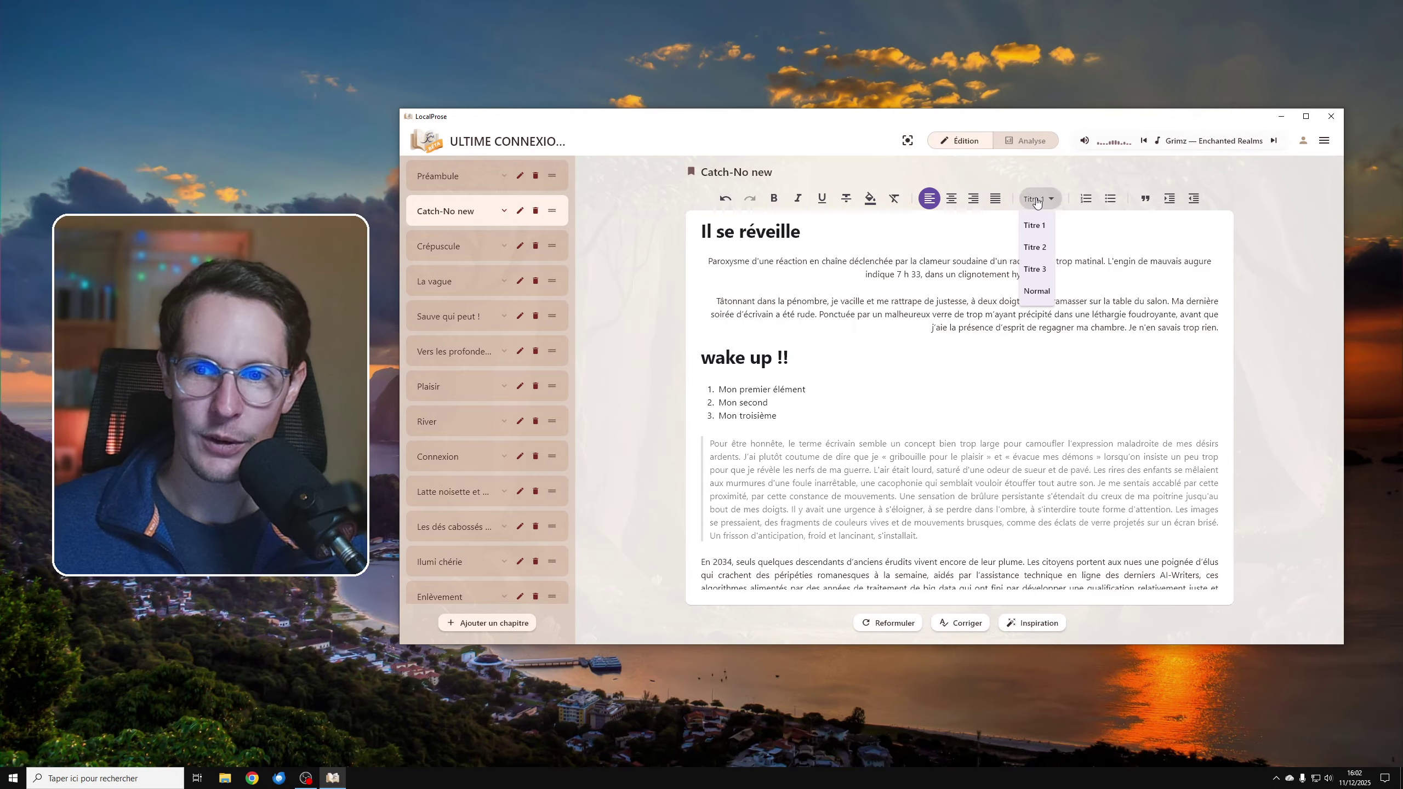
click(1031, 243)
click(887, 386)
Step: Insert the line "Job alimentaire" between the "En 2034" paragraph and the "Cela fait six mois" paragraph
scroll(887, 397, down, 2)
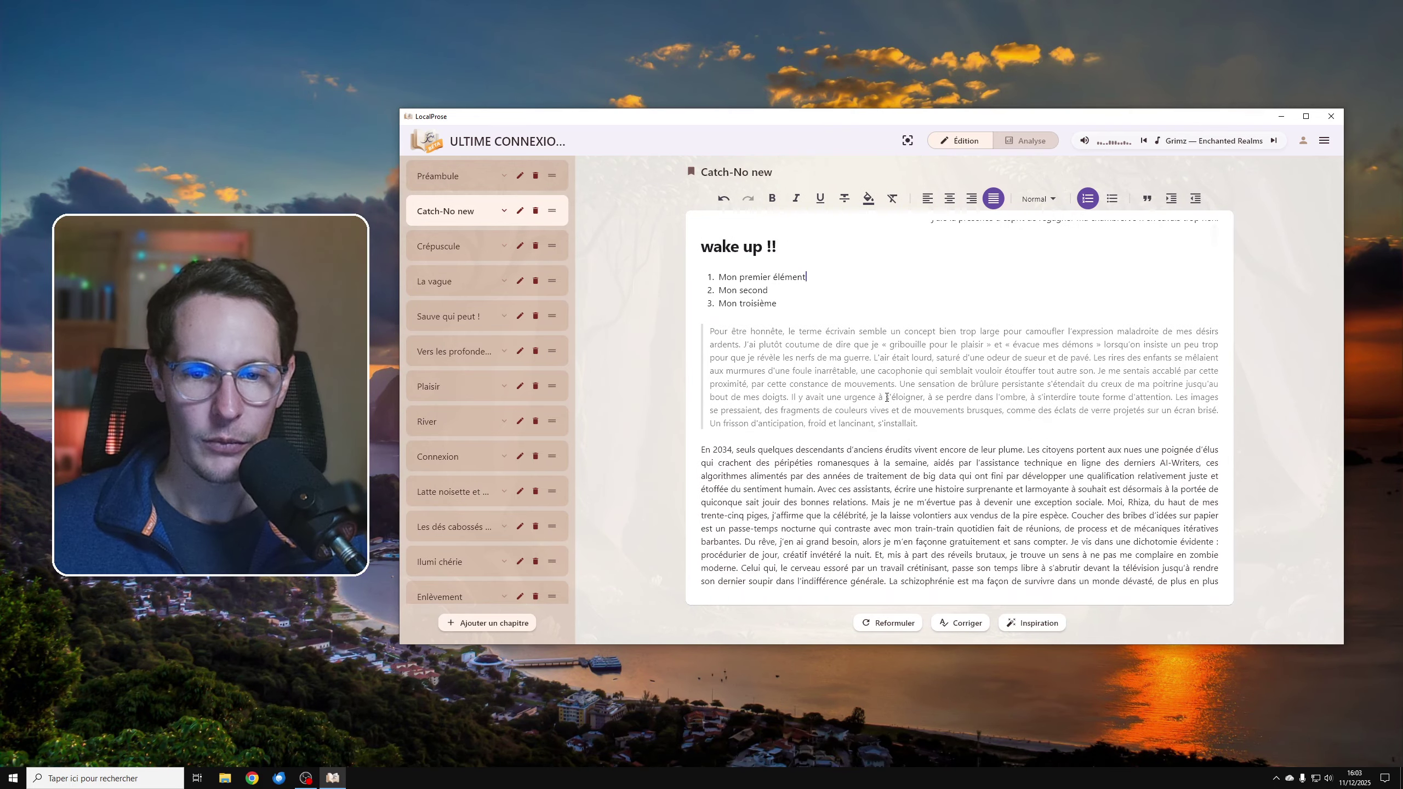
scroll(941, 440, down, 3)
click(886, 483)
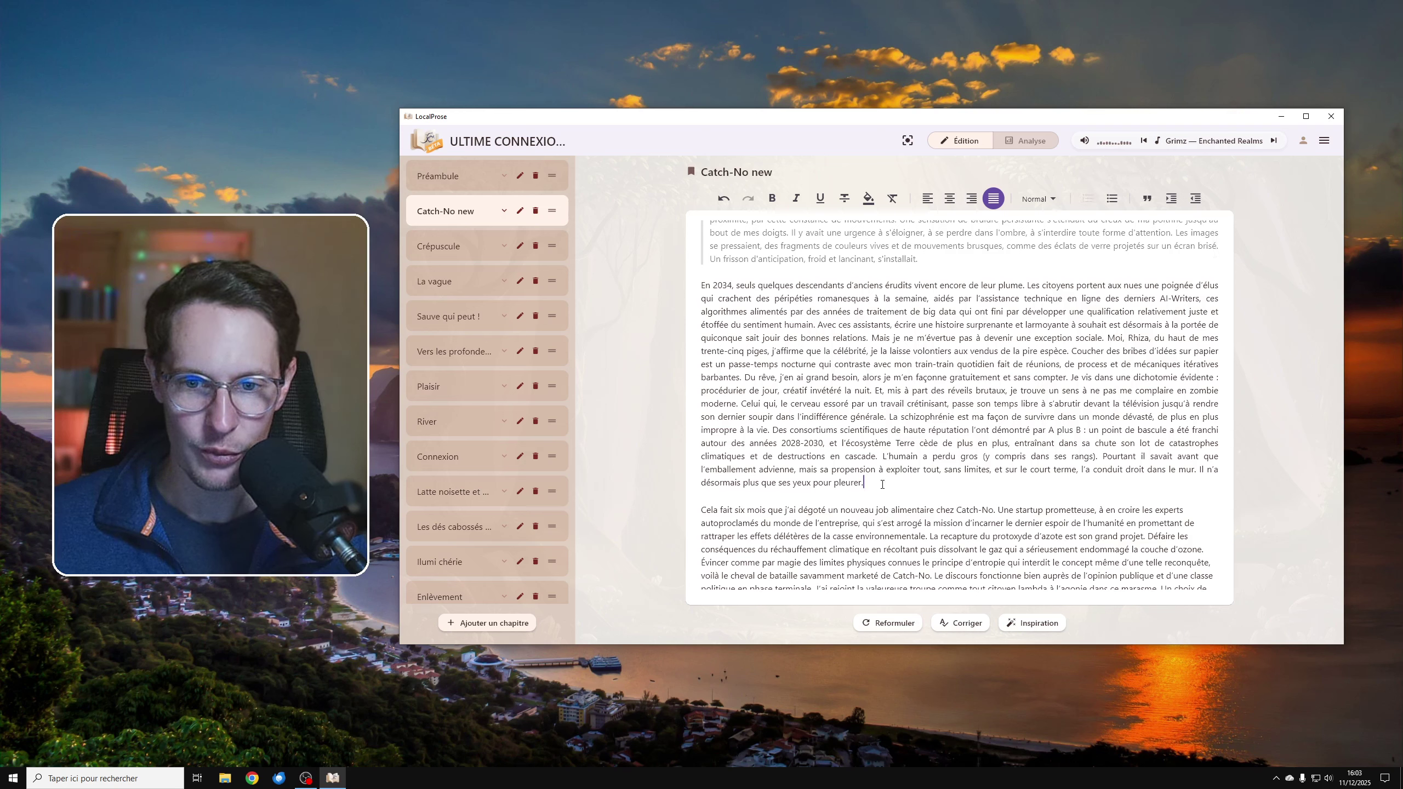
key(Return)
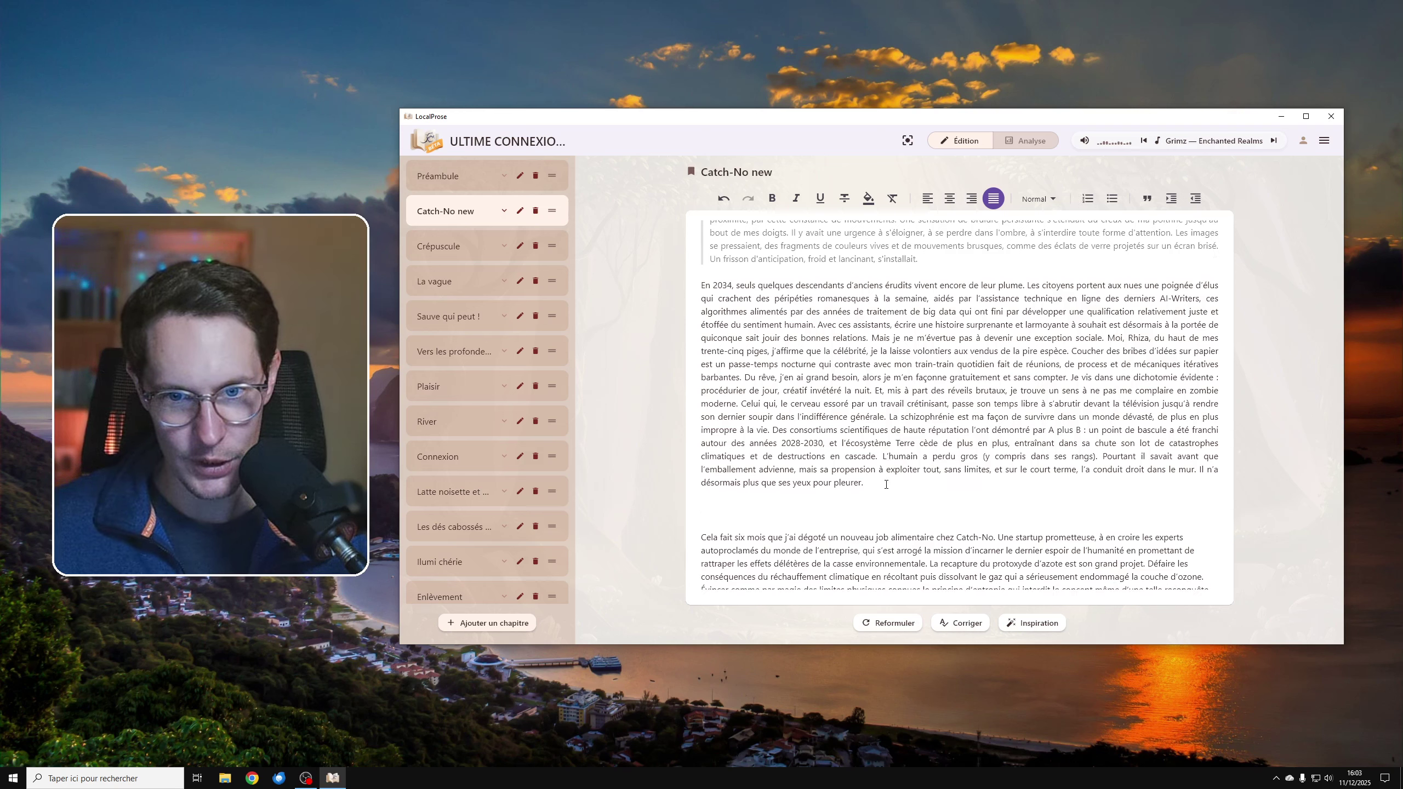
text(Job alim)
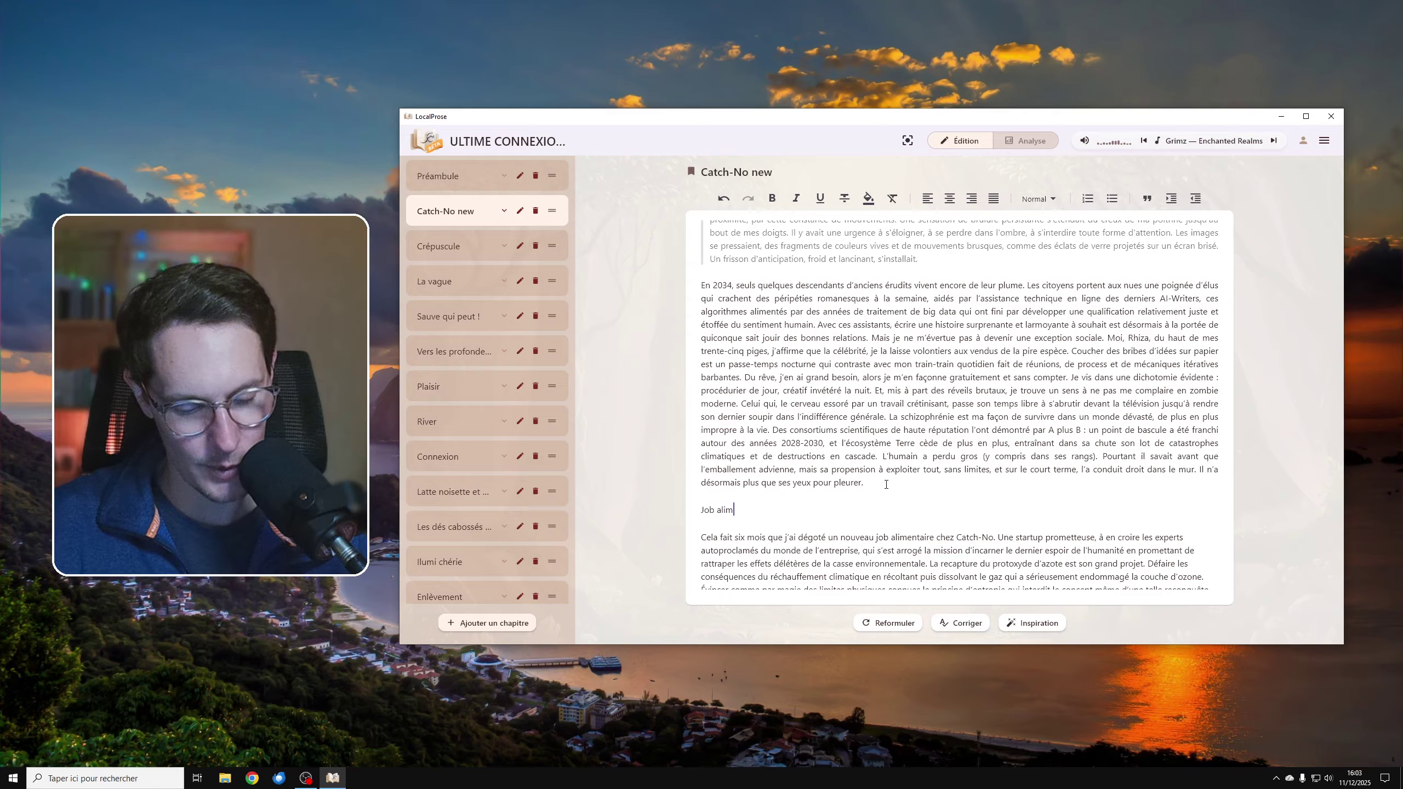
text(entaire)
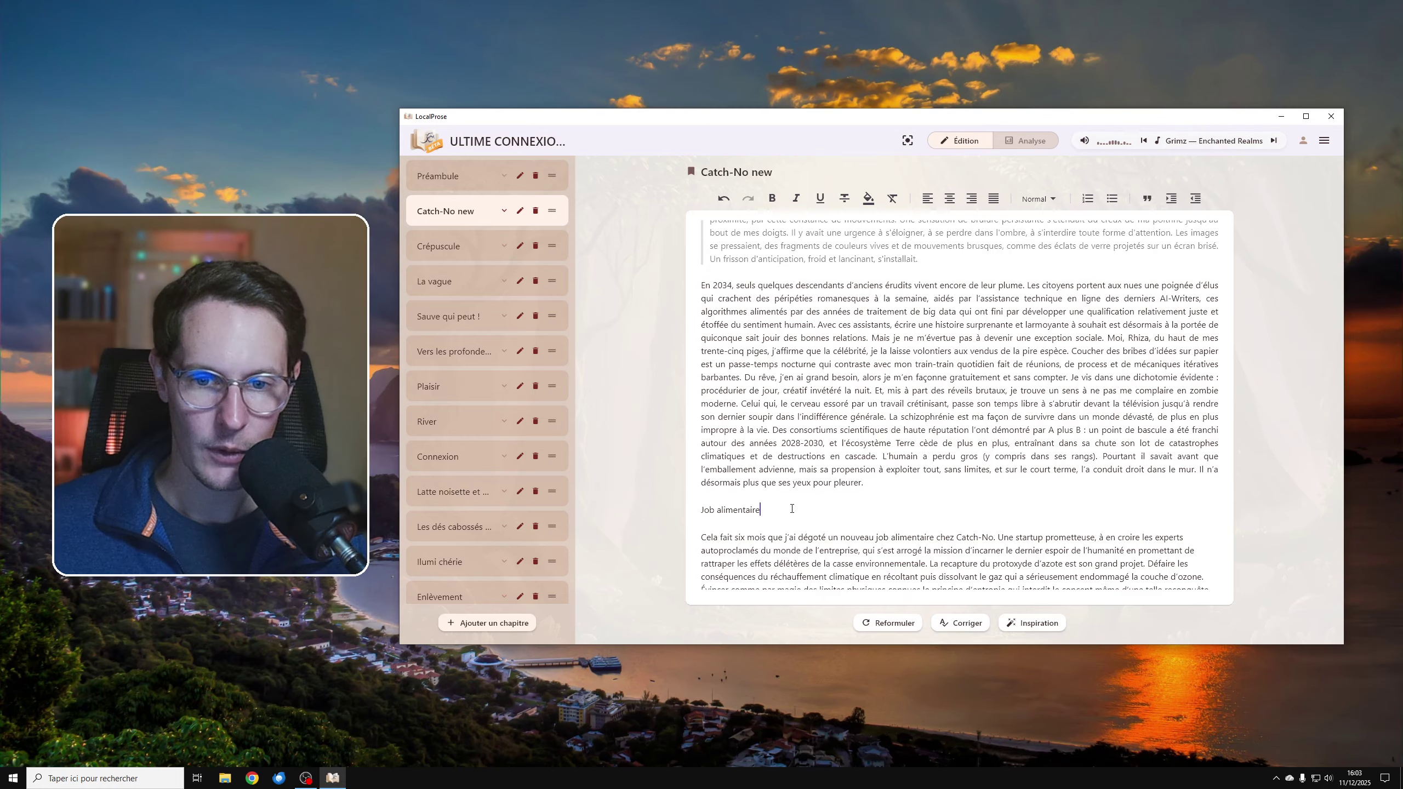
Step: Apply the Titre 2 heading style to the line "Job alimentaire"
drag(791, 508, 704, 508)
click(1038, 199)
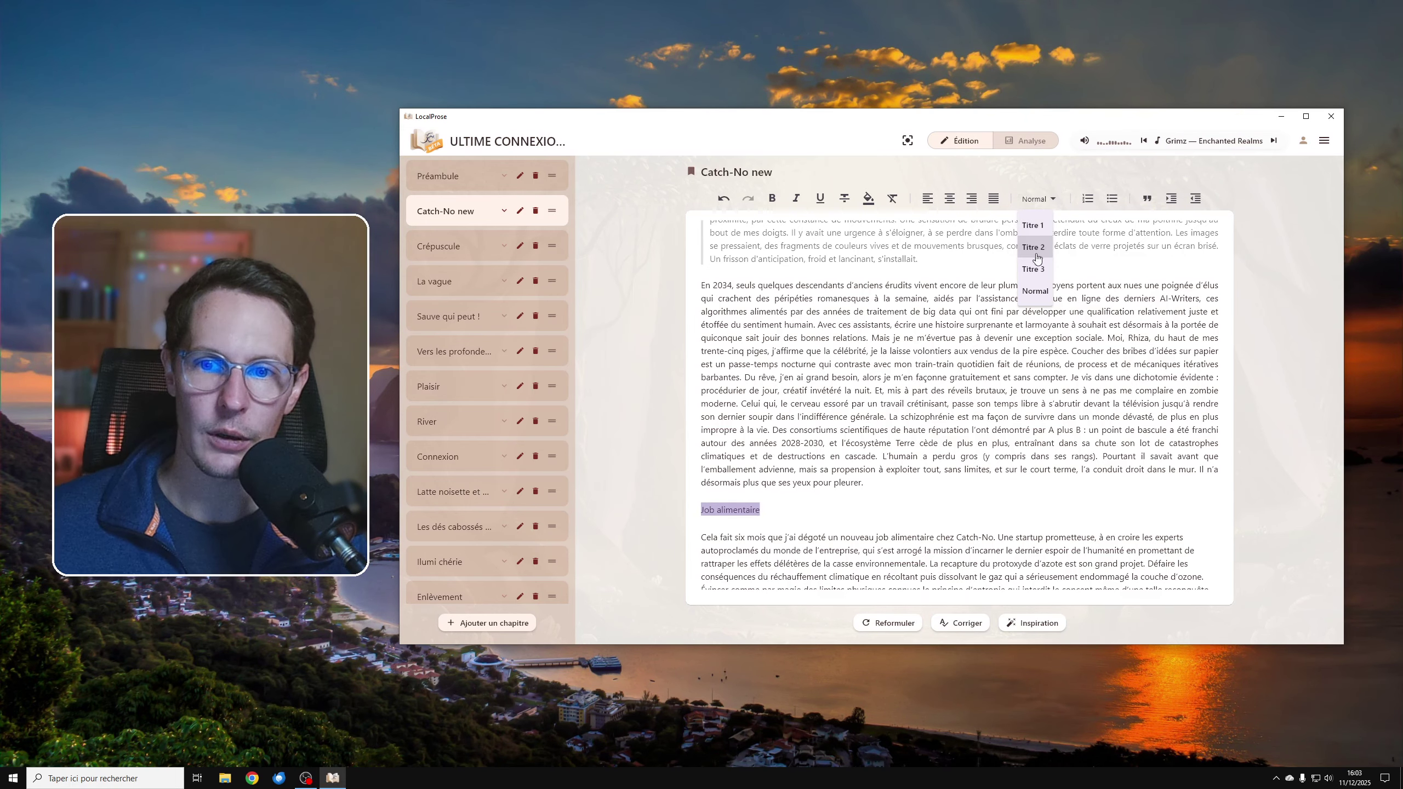
click(1036, 252)
key(Right)
Step: Insert the line "Je vais être en retard" above the paragraph starting with "7 h 50"
scroll(898, 486, down, 4)
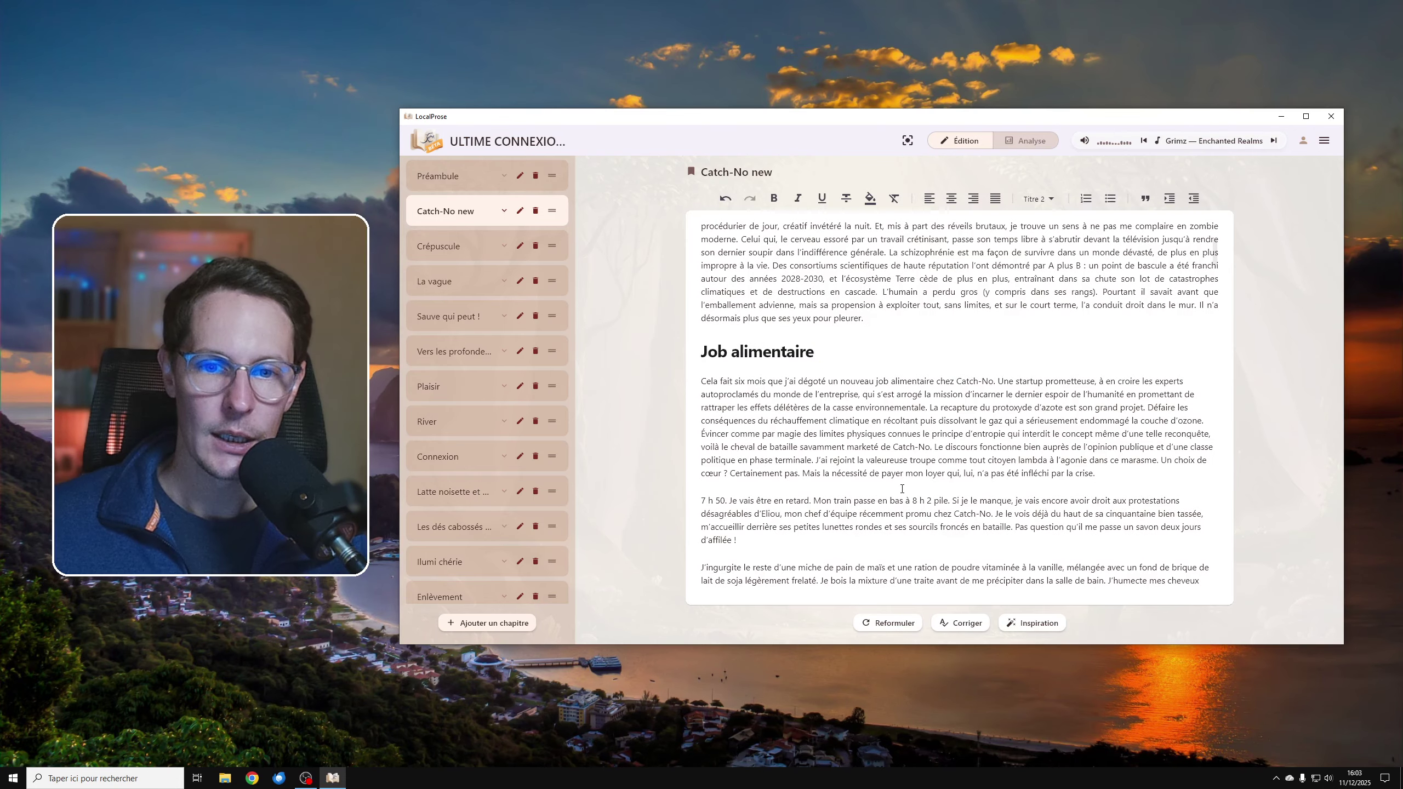
click(1118, 415)
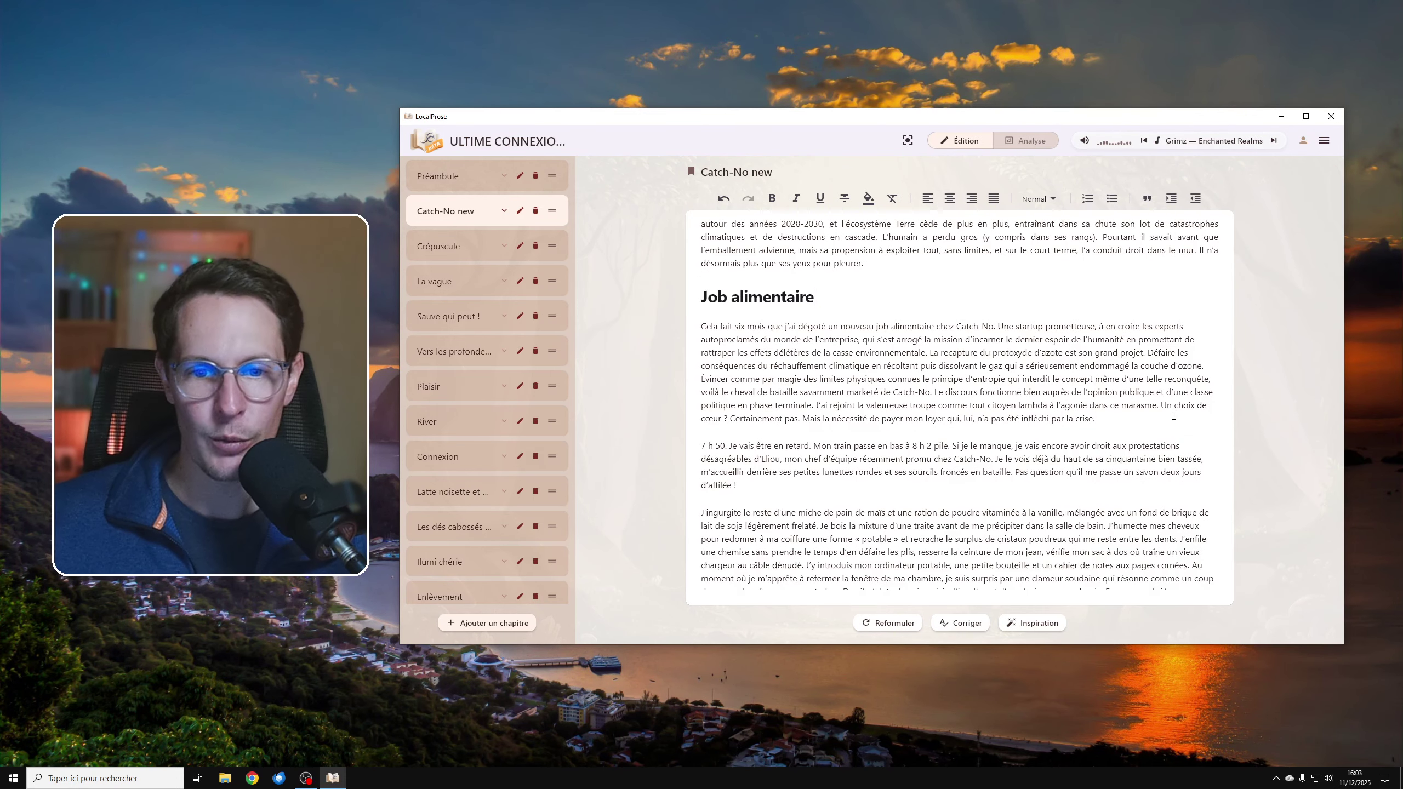
key(Return)
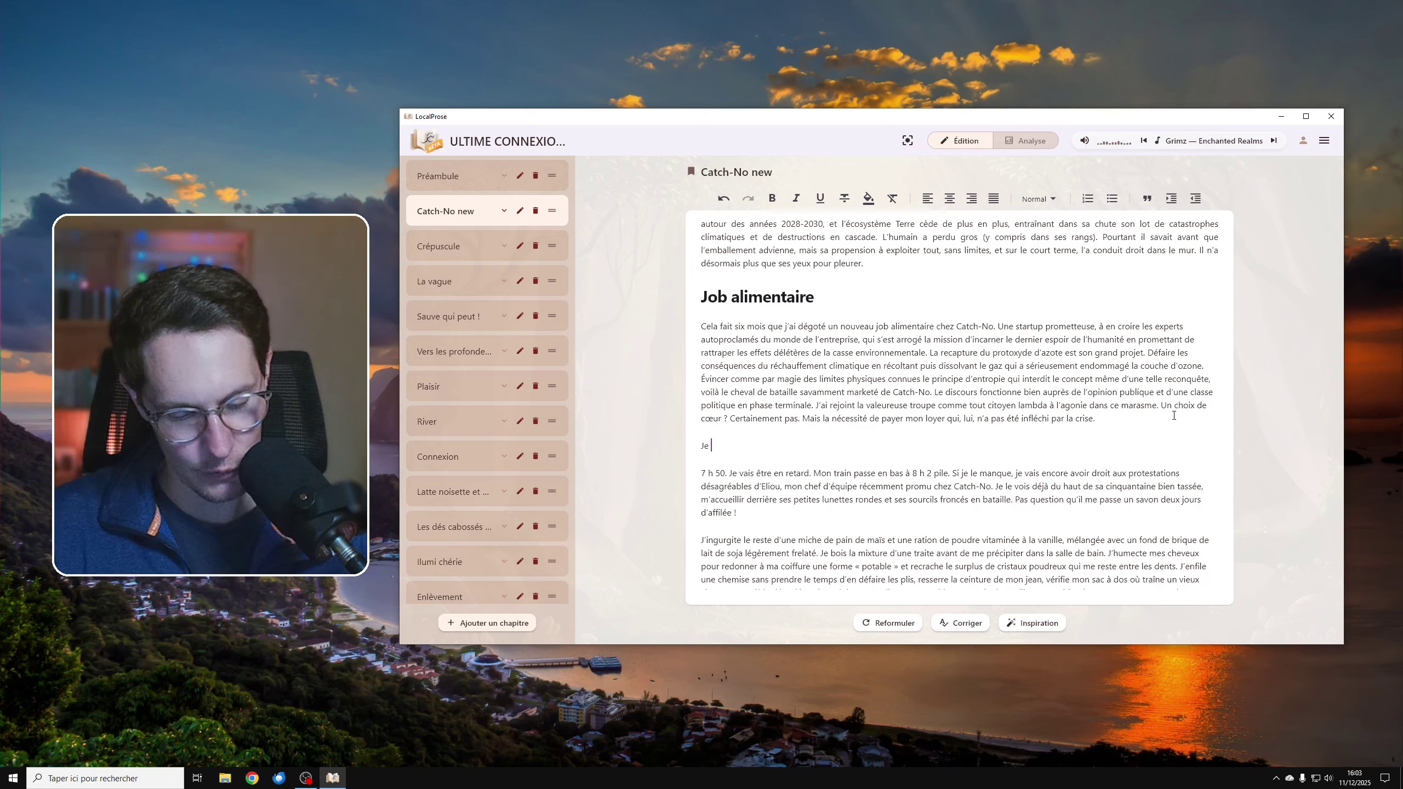
text(Je vais)
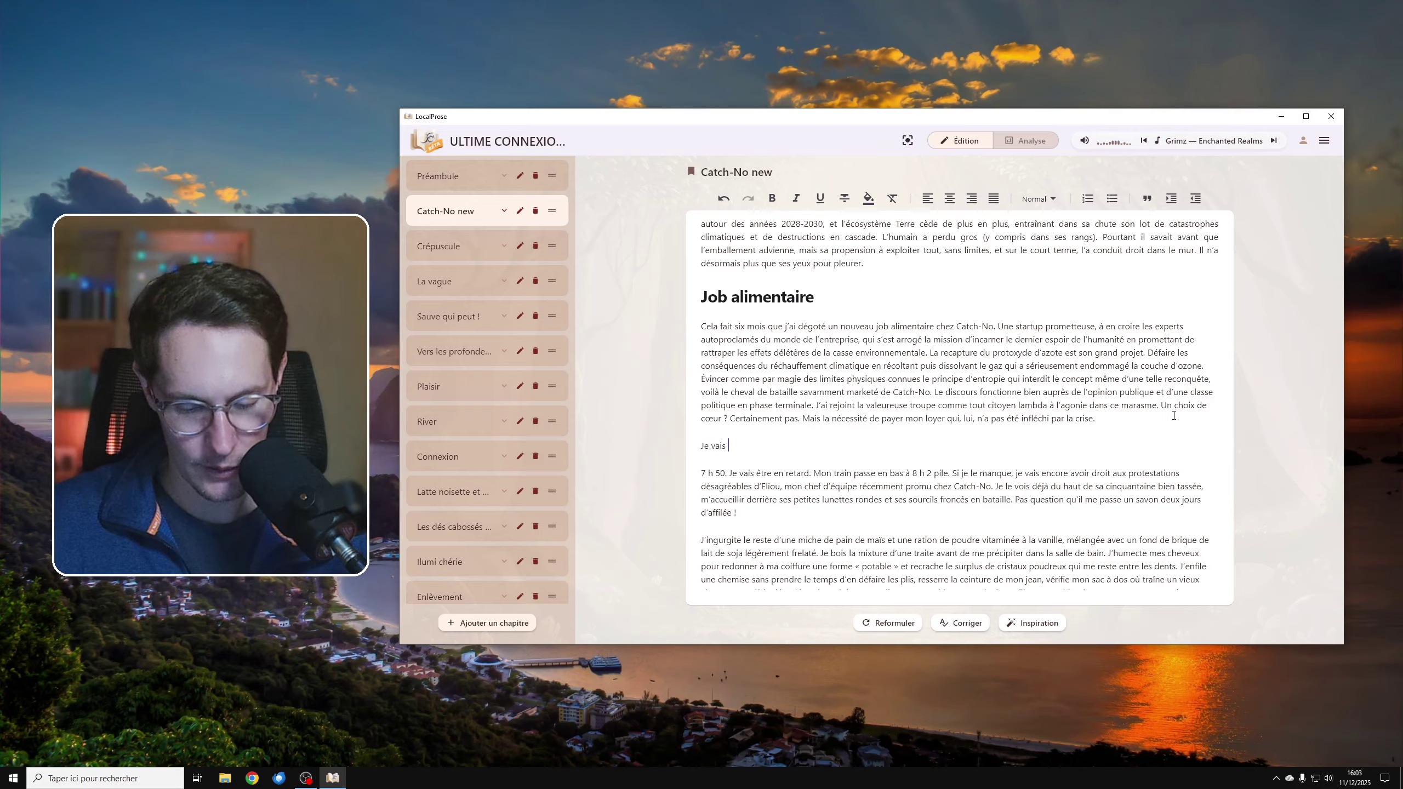
text( enêtre en retar)
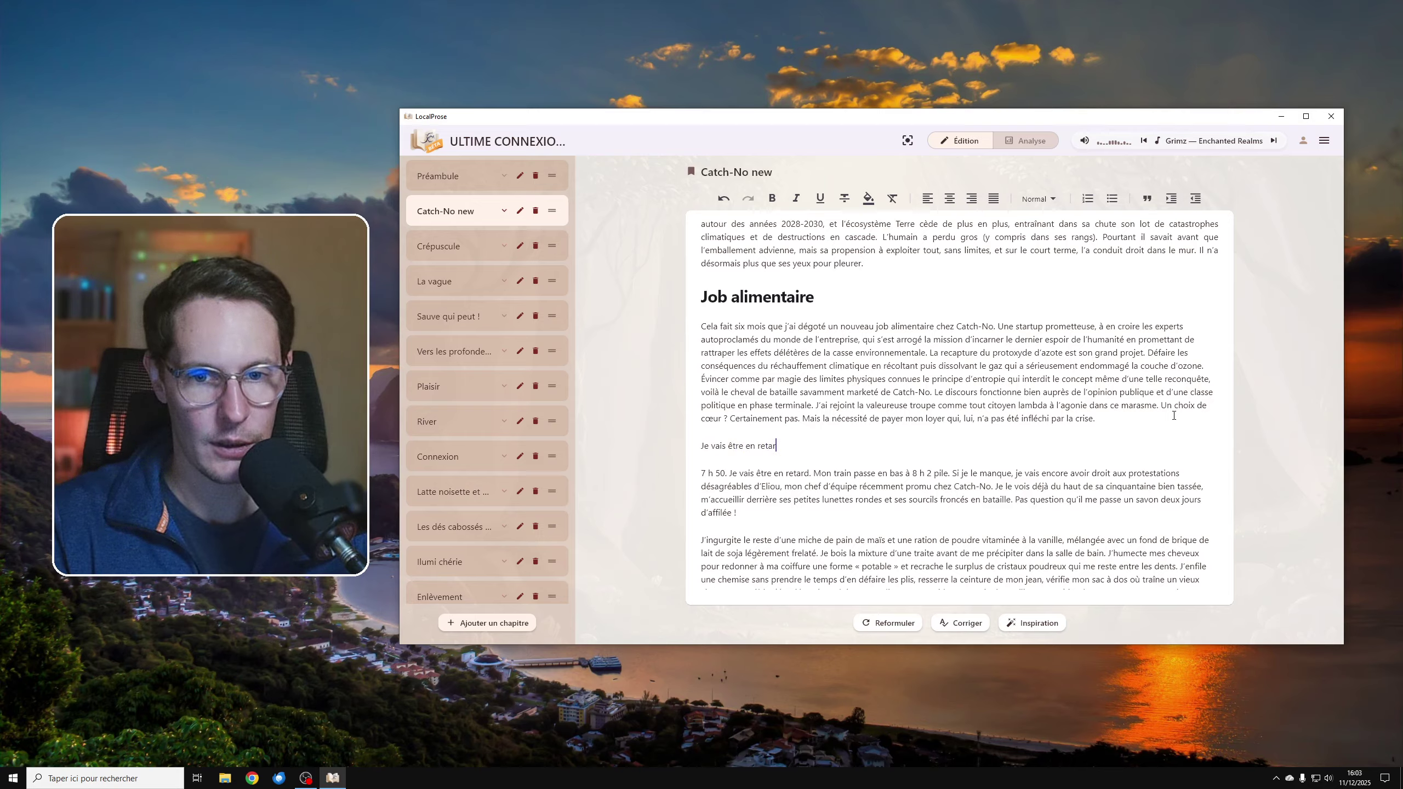
text(d)
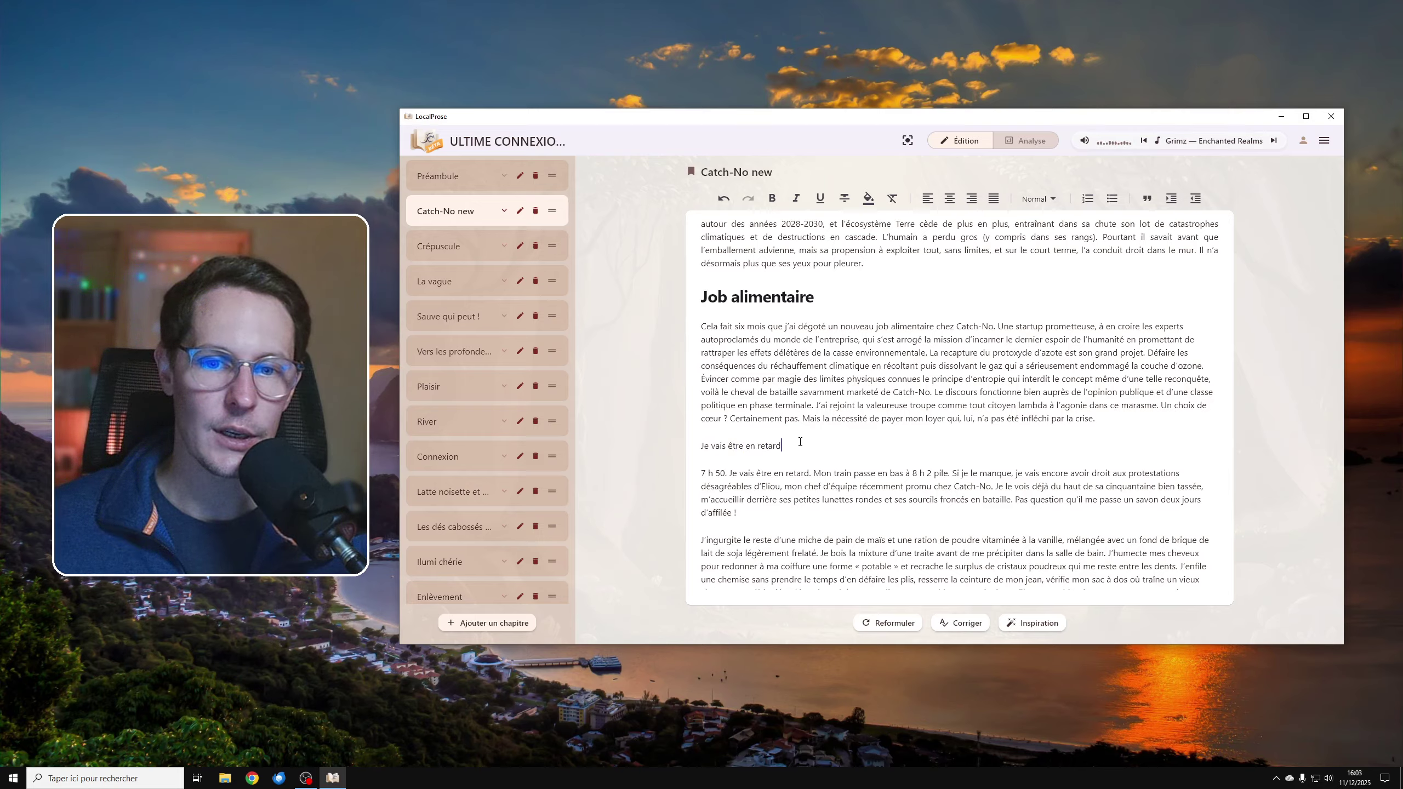
Step: Apply the Titre 3 heading style to the line "Je vais être en retard"
drag(799, 442, 689, 444)
click(1039, 198)
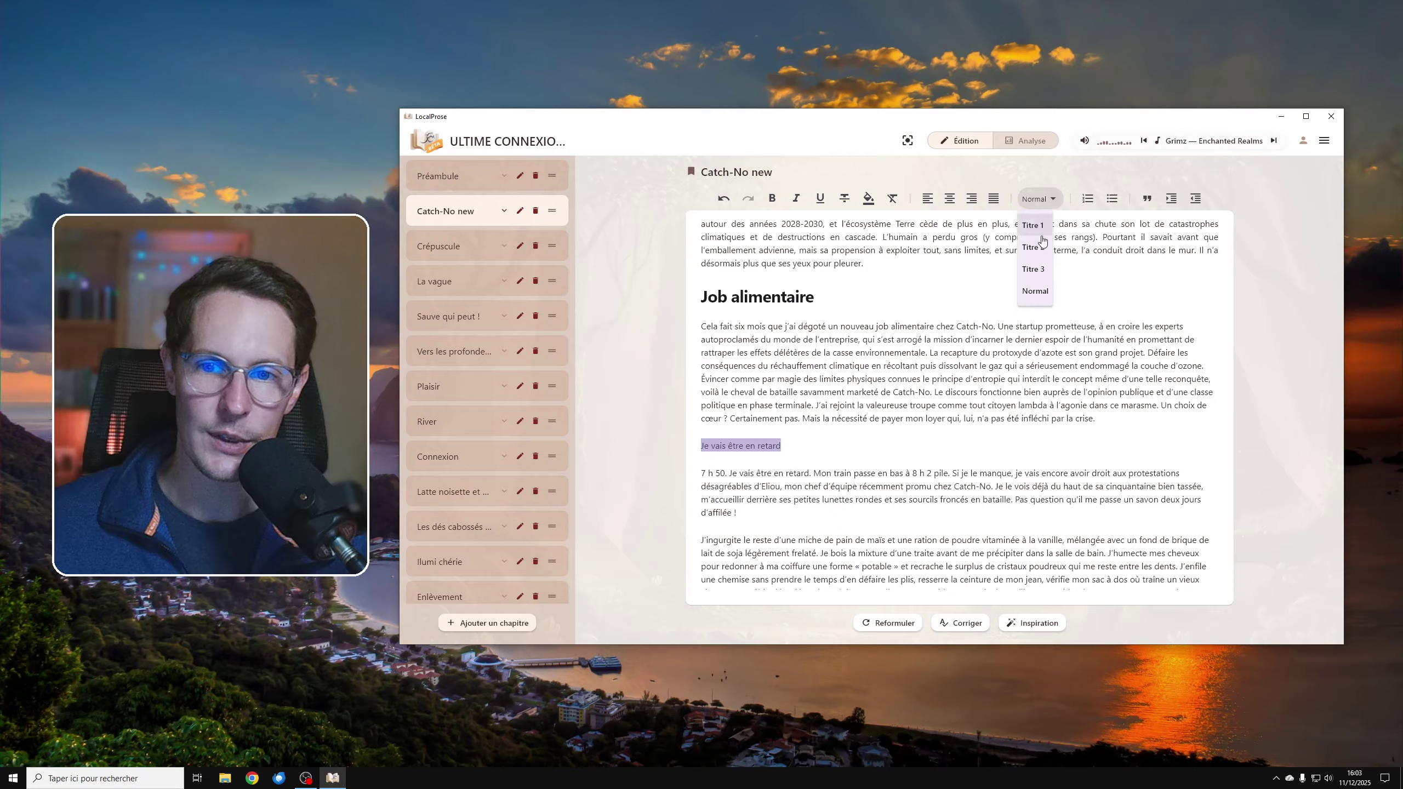
click(1038, 271)
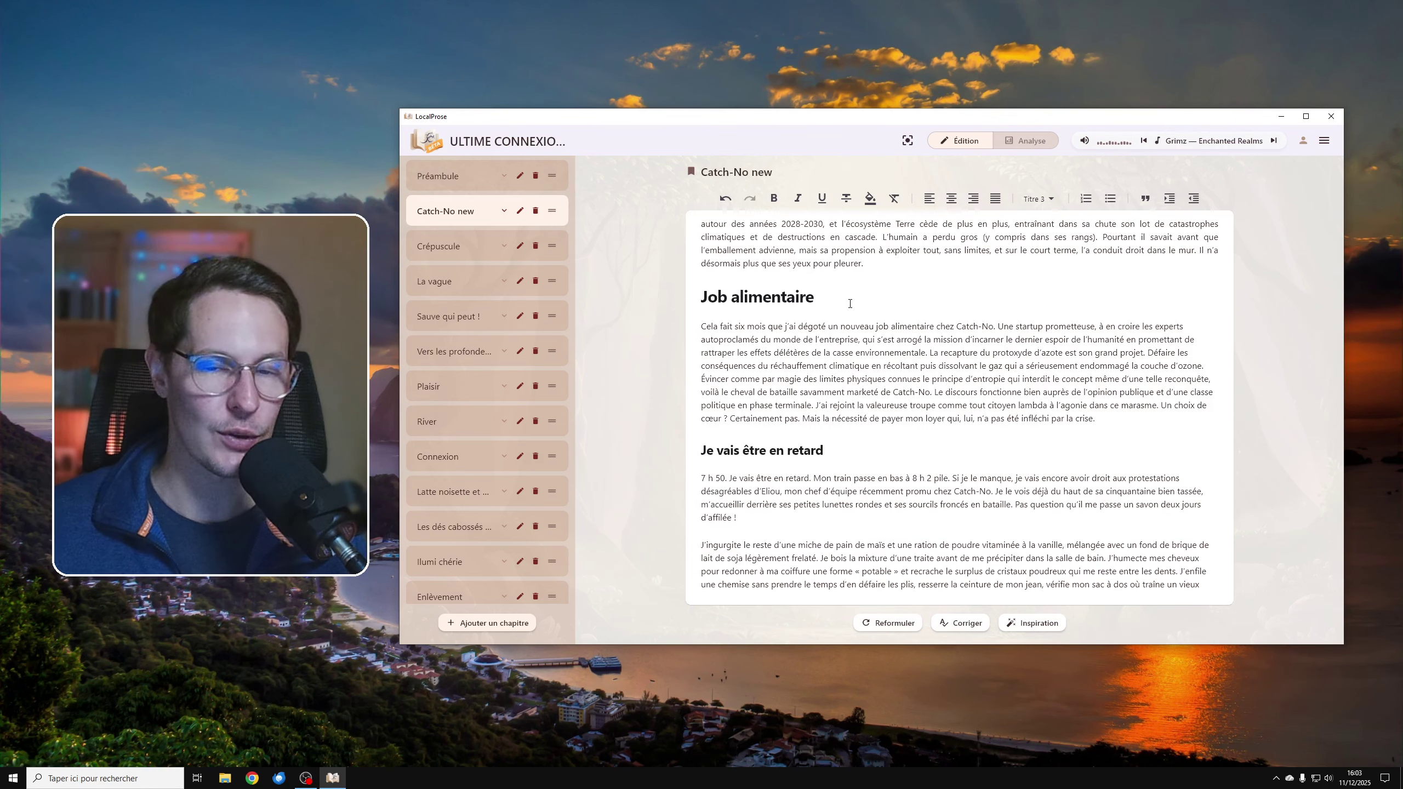
Step: Review the chapter's headings and show the heading outline of the Catch-No new chapter in the chapter list
scroll(849, 369, up, 10)
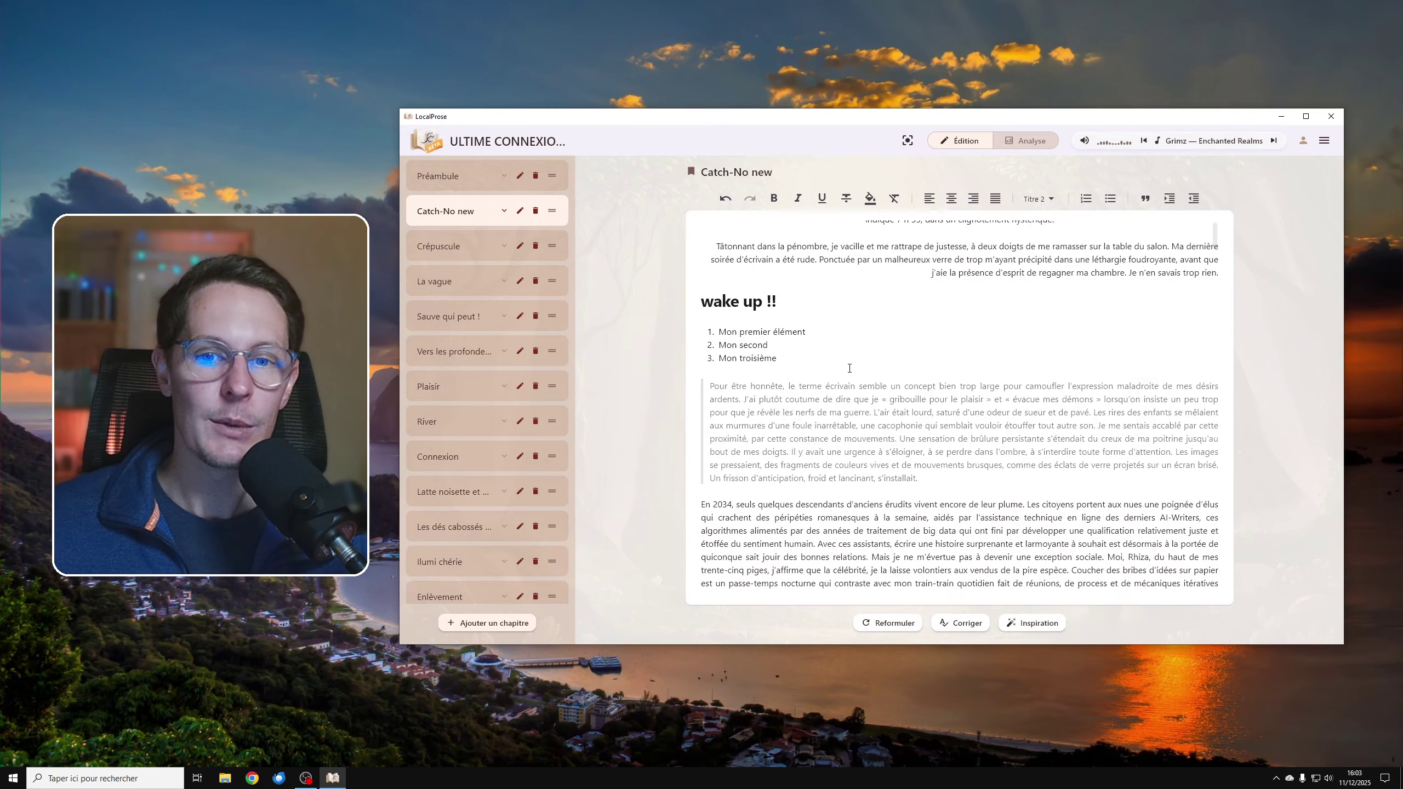
scroll(849, 368, up, 1)
scroll(828, 366, down, 15)
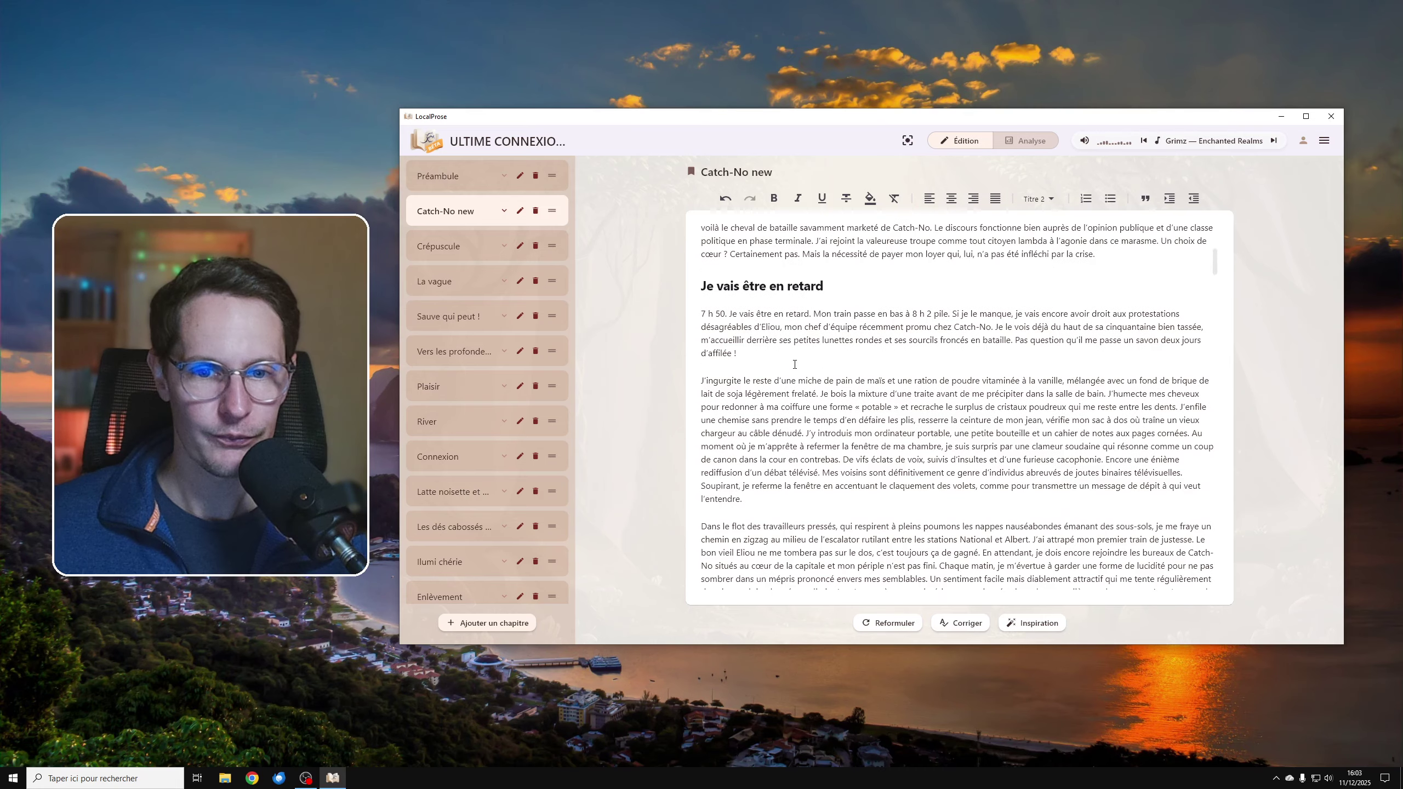
scroll(794, 365, up, 20)
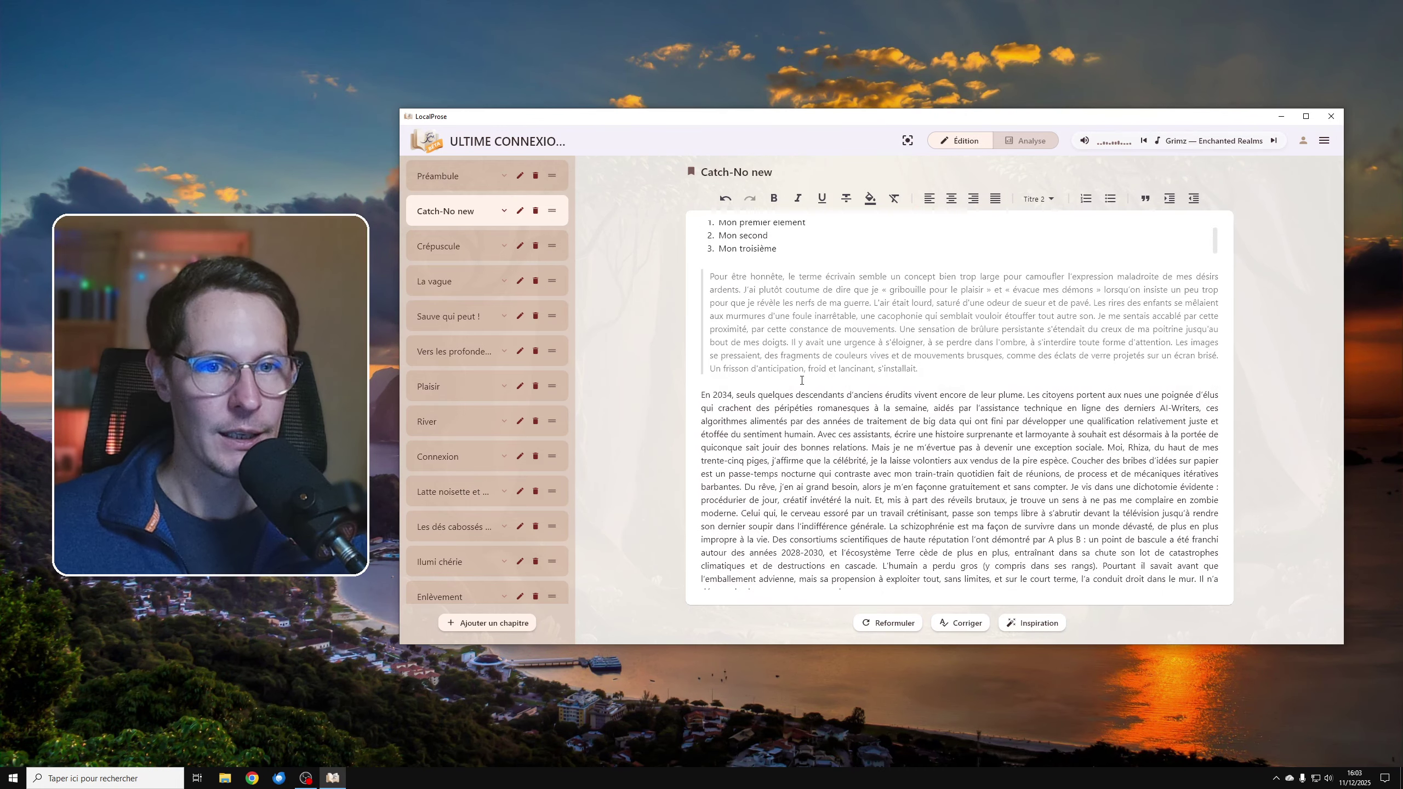
click(504, 210)
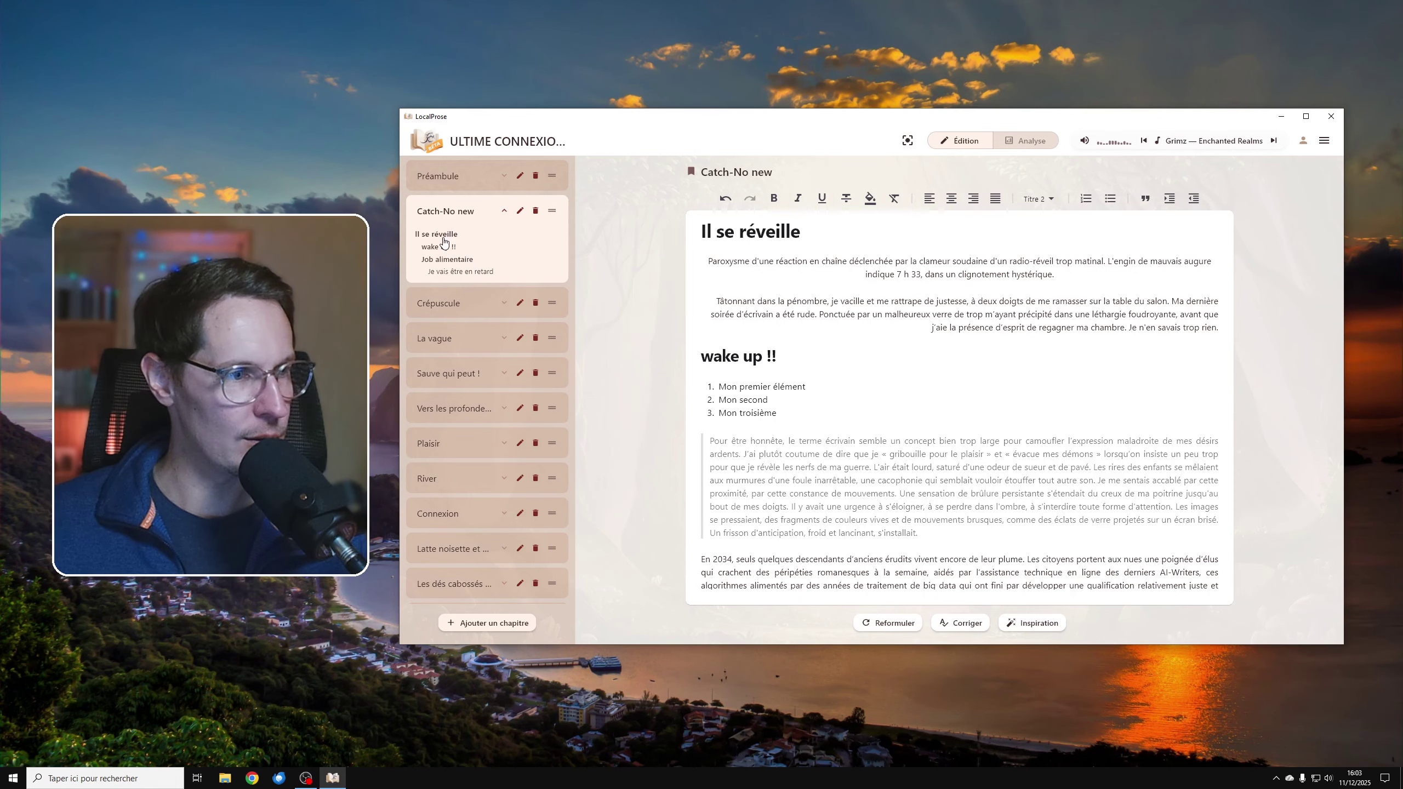
click(504, 212)
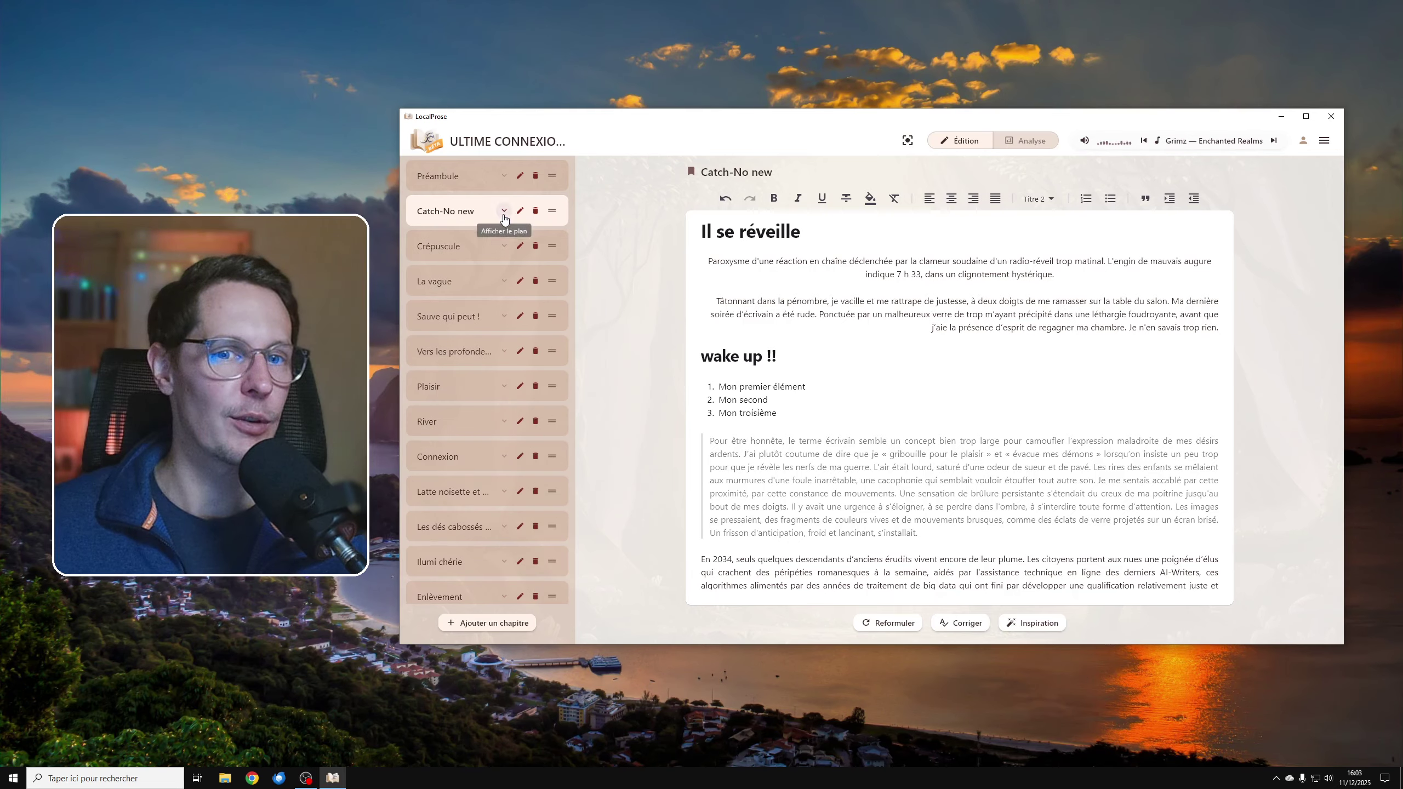
click(504, 214)
click(504, 214)
click(504, 214)
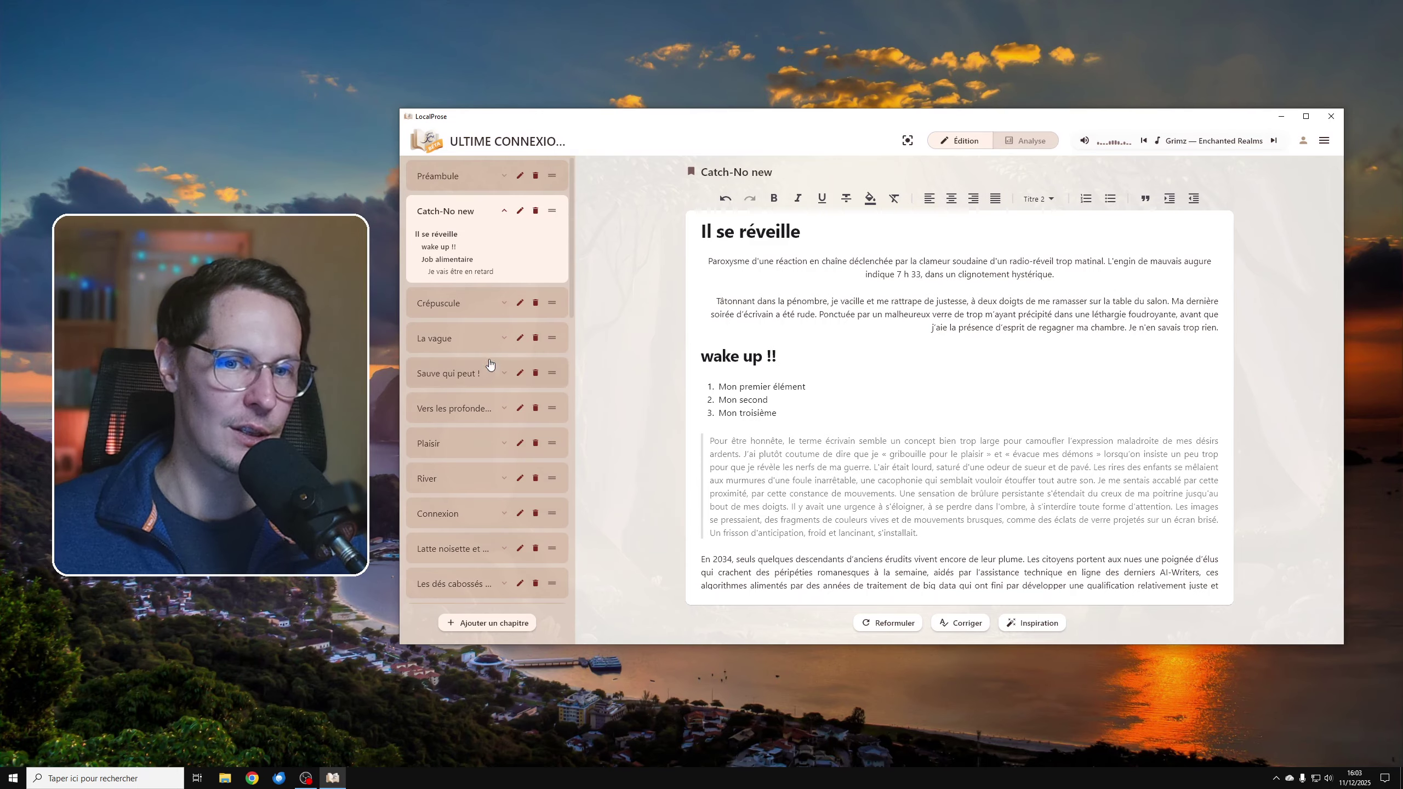
Step: Jump through the chapter's headings from its outline, from "Il se réveille" to "Job alimentaire" and "Je vais être en retard"
click(436, 237)
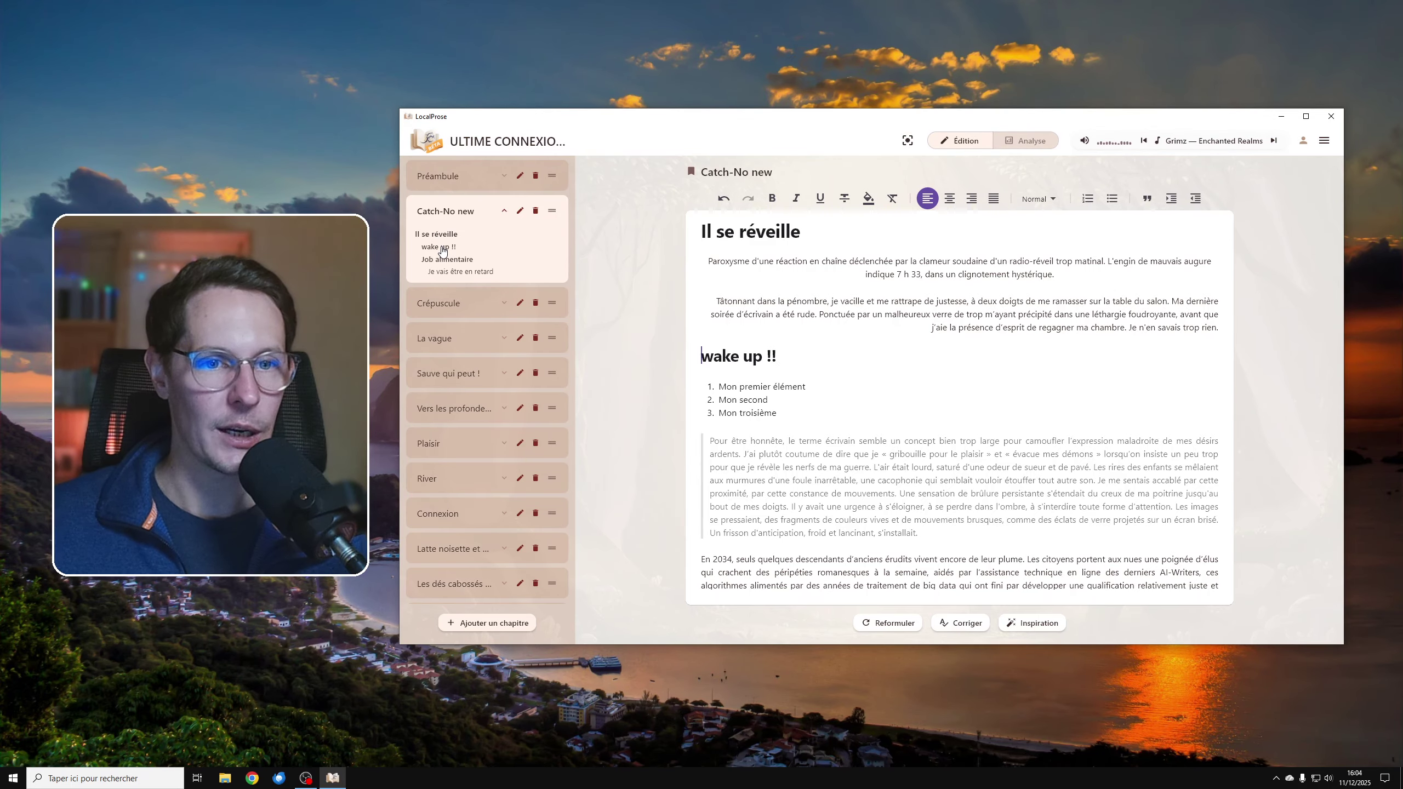
click(446, 261)
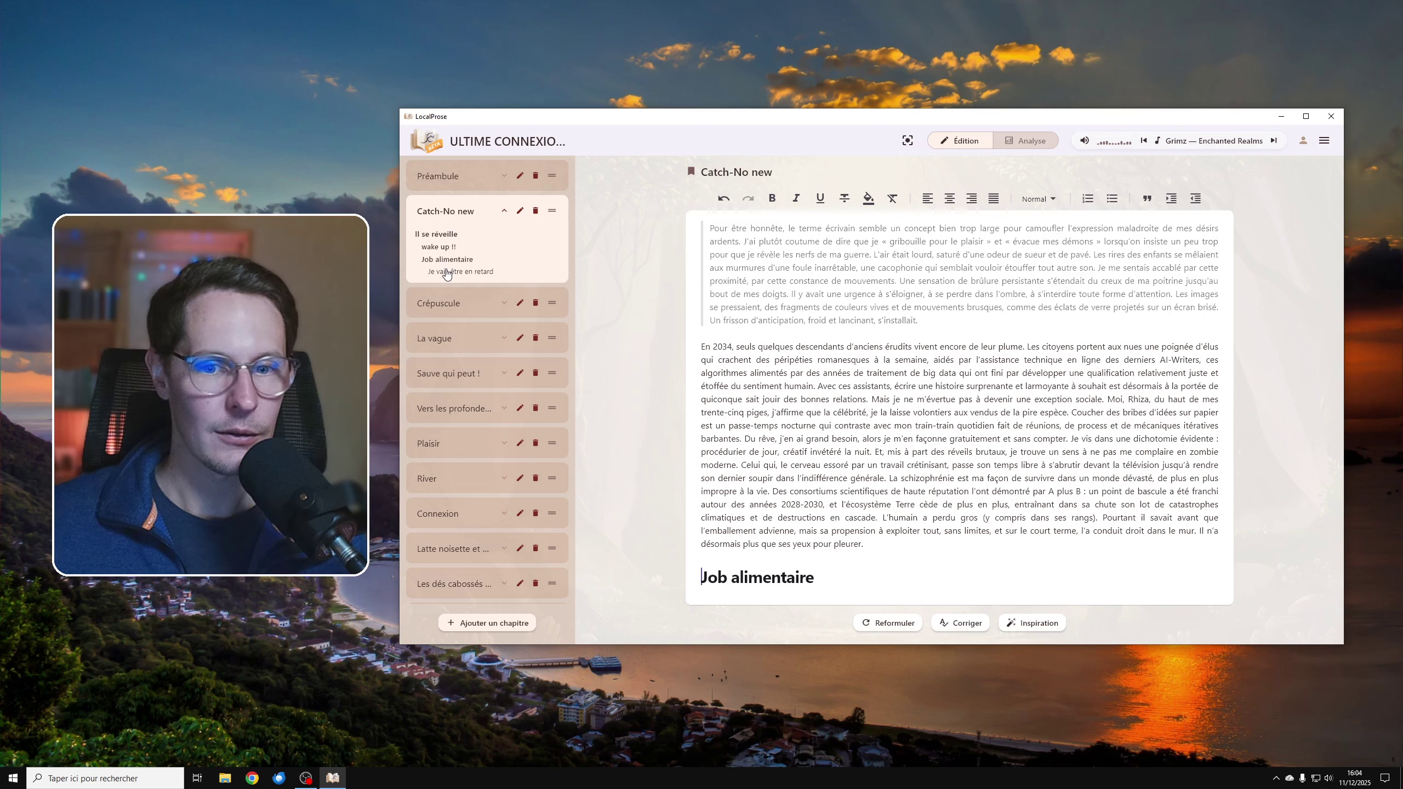
click(449, 272)
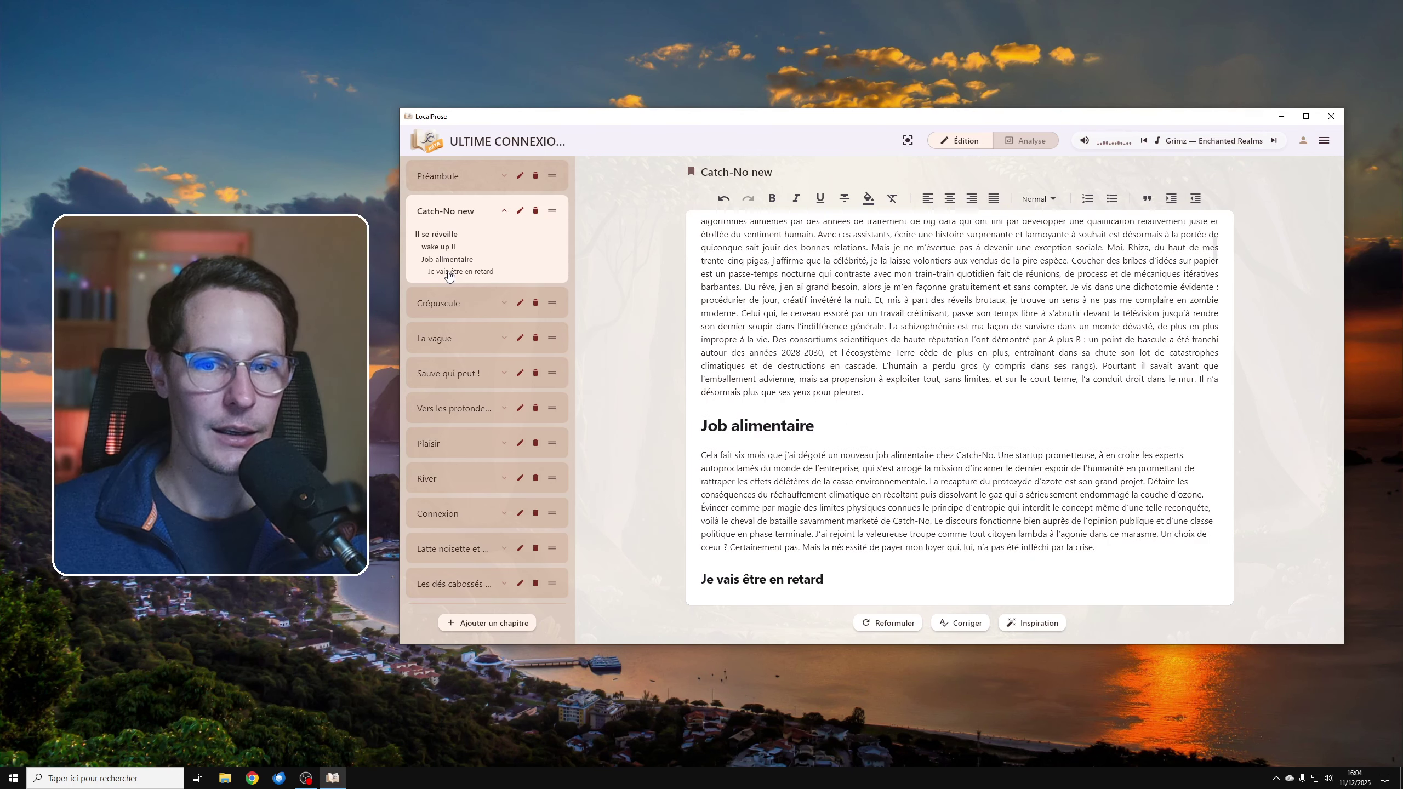
Step: Jump from the chapter outline to "wake up !!", "Job alimentaire" and "Je vais être en retard", checking the last two headings' styles
click(440, 248)
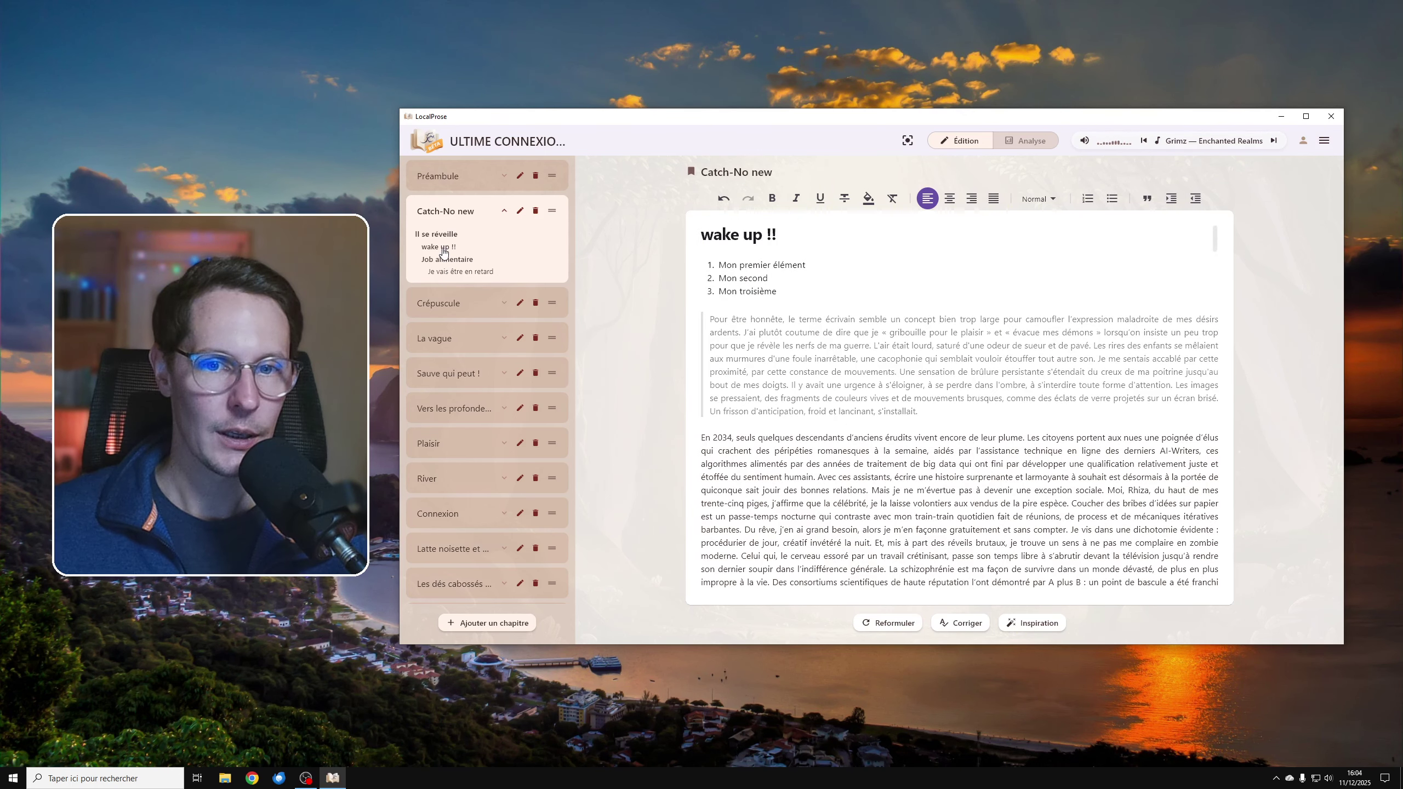
click(444, 259)
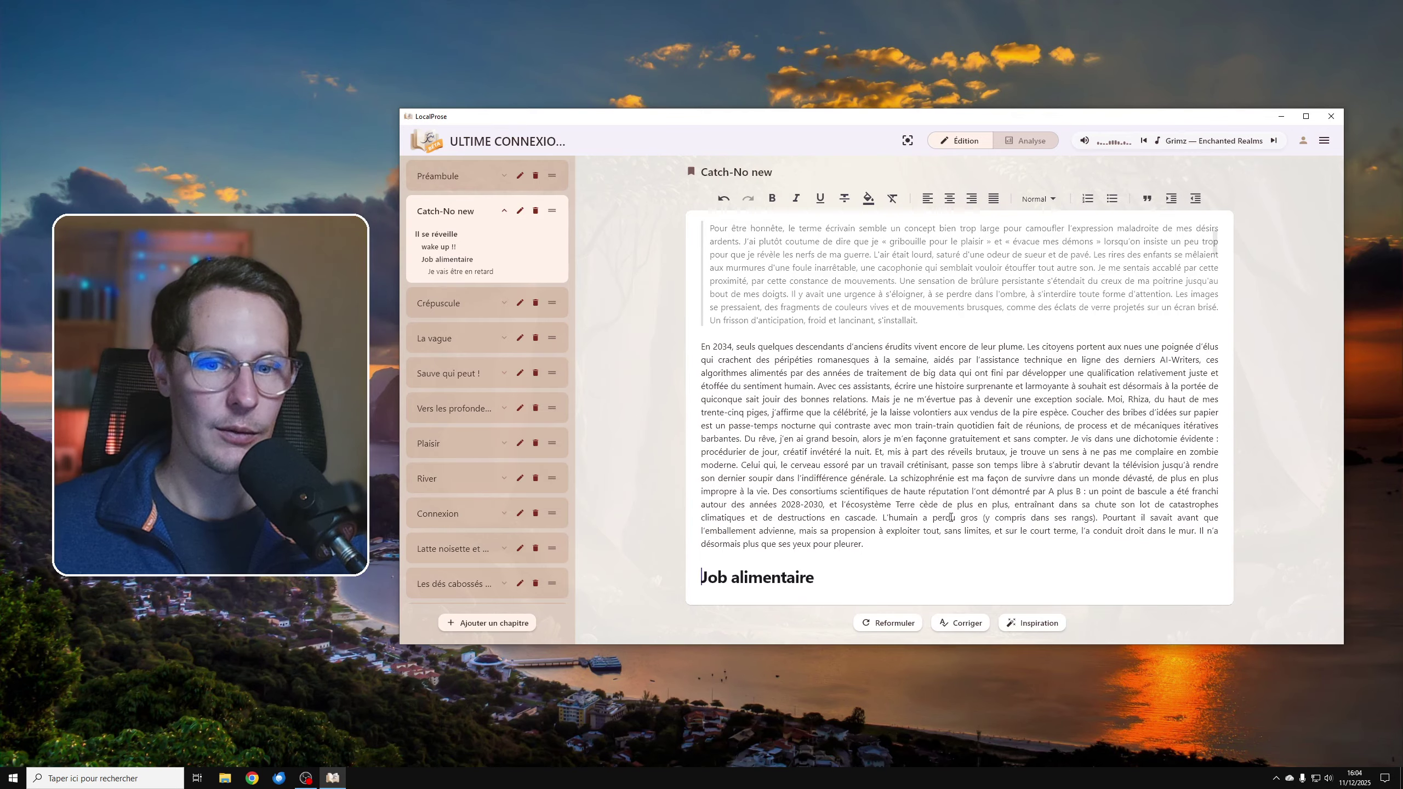
click(820, 583)
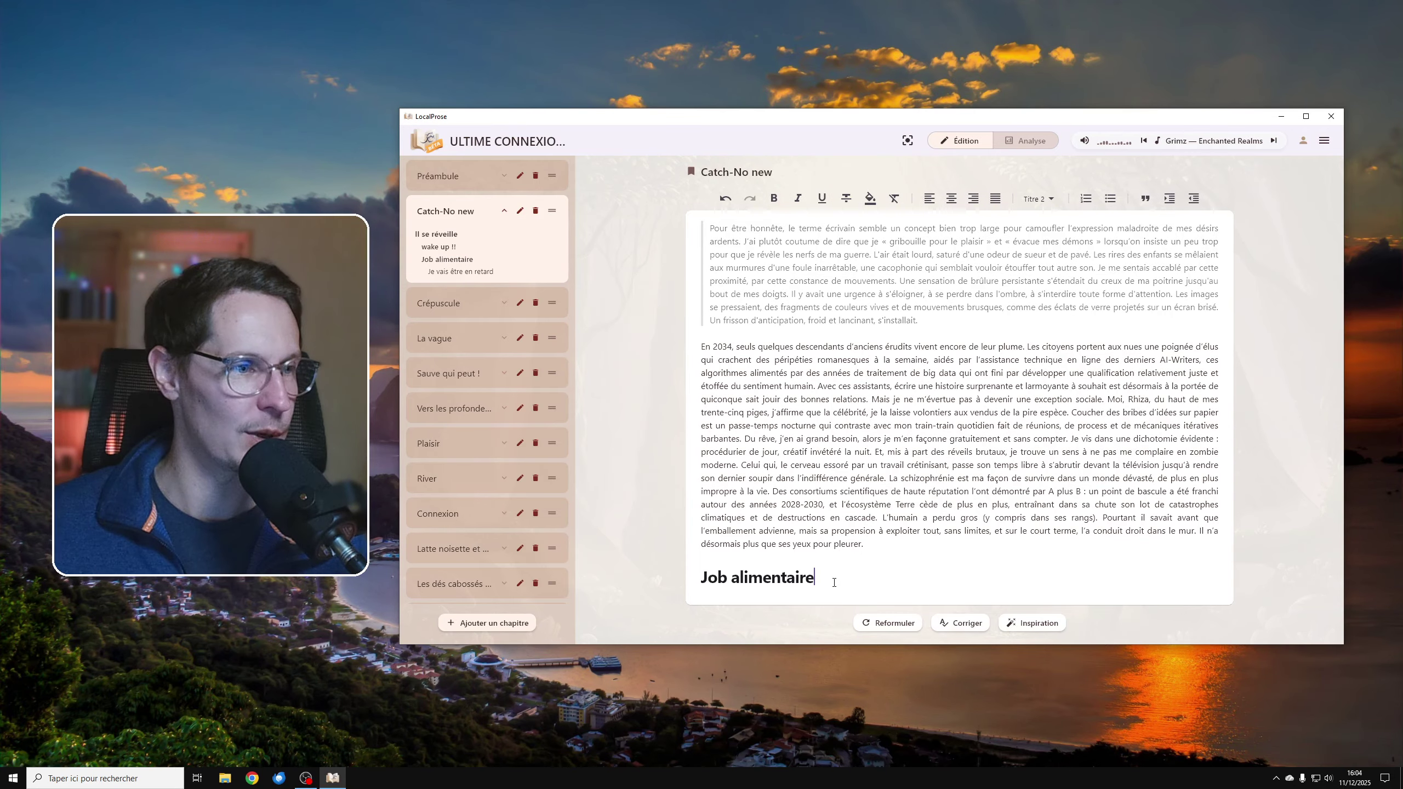
click(448, 272)
click(872, 576)
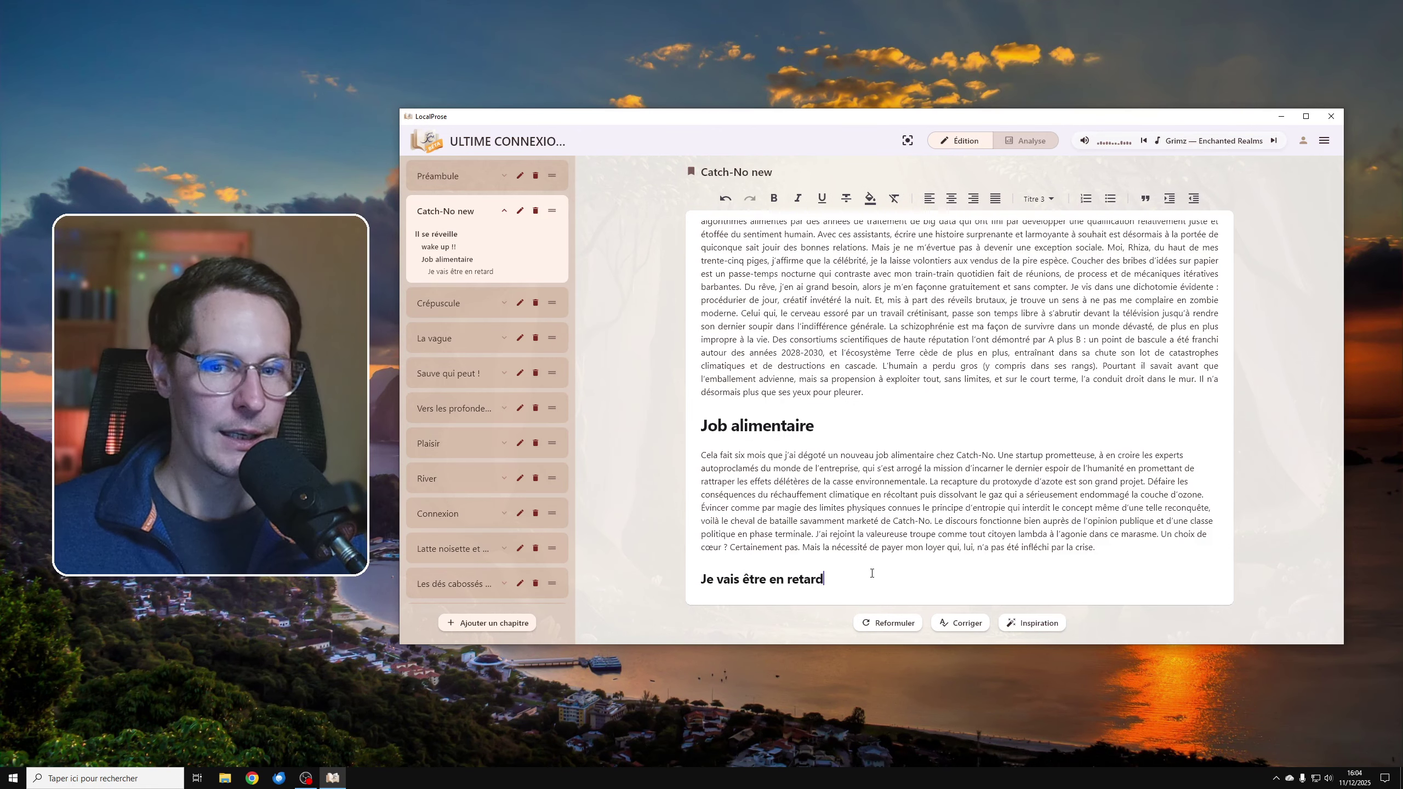
drag(836, 580, 697, 580)
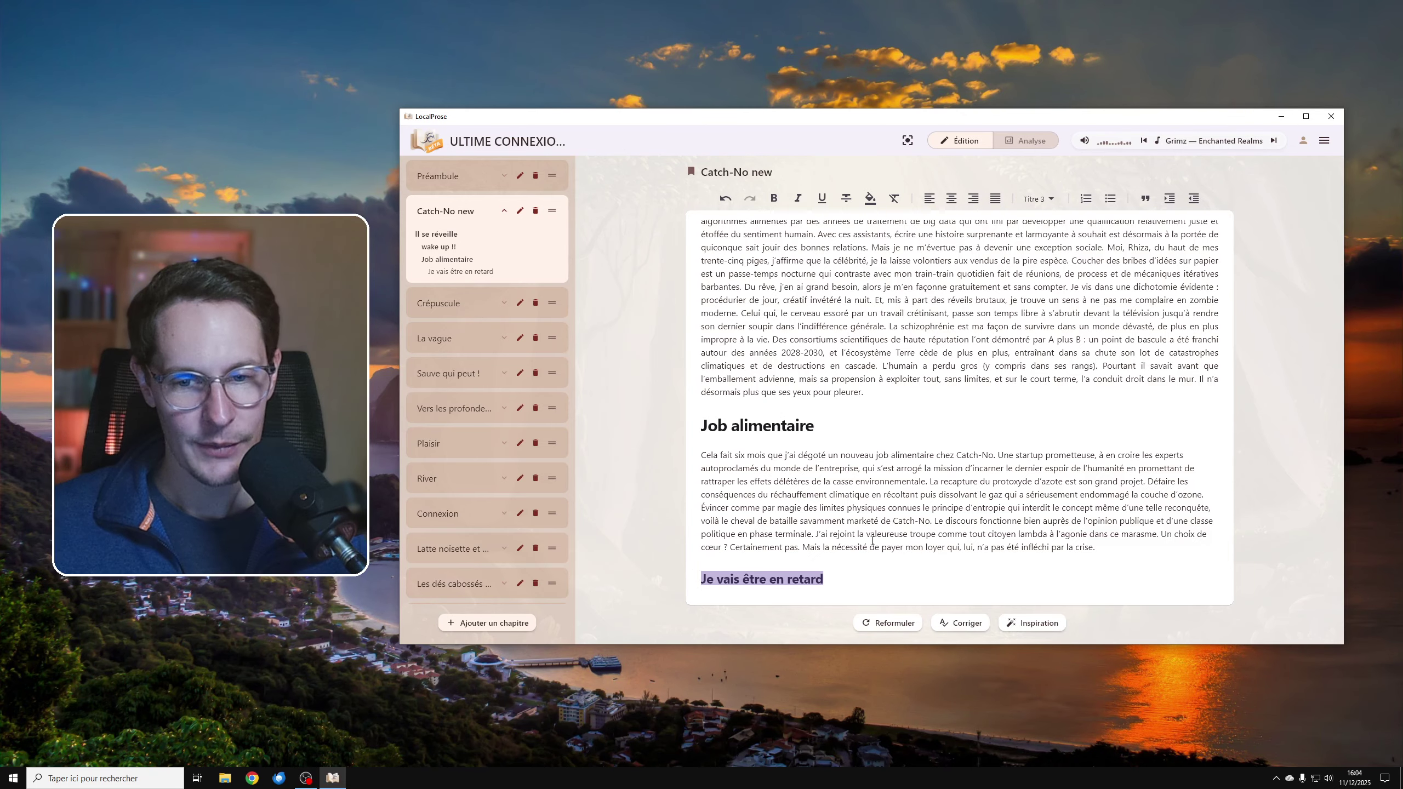
Step: Insert the line "Quelques calories en moins" above the paragraph starting with "Quelques calories en moins plus tard"
key(End)
key(Return)
key(ctrl+v)
scroll(889, 532, down, 20)
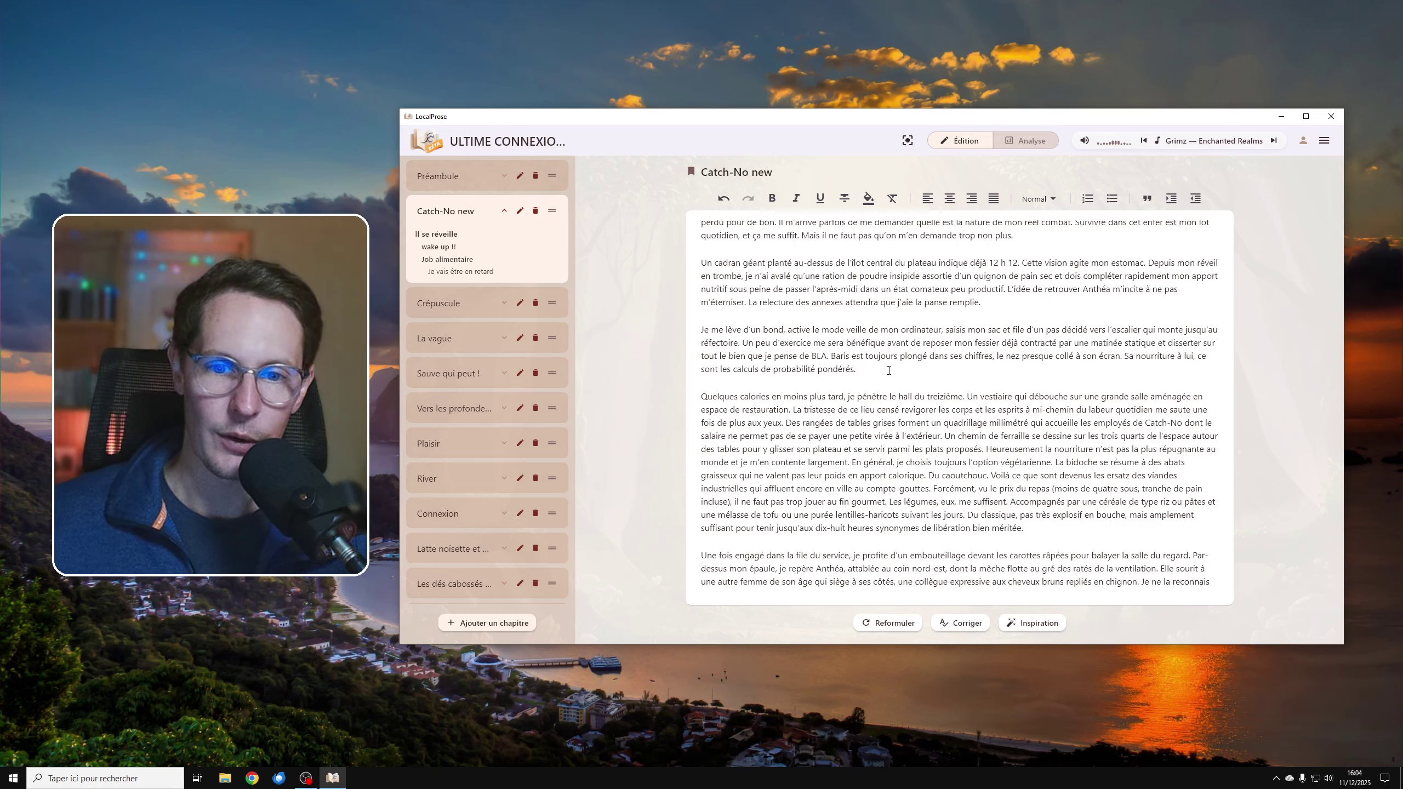
key(Return)
key(Return)
text(Quelqu)
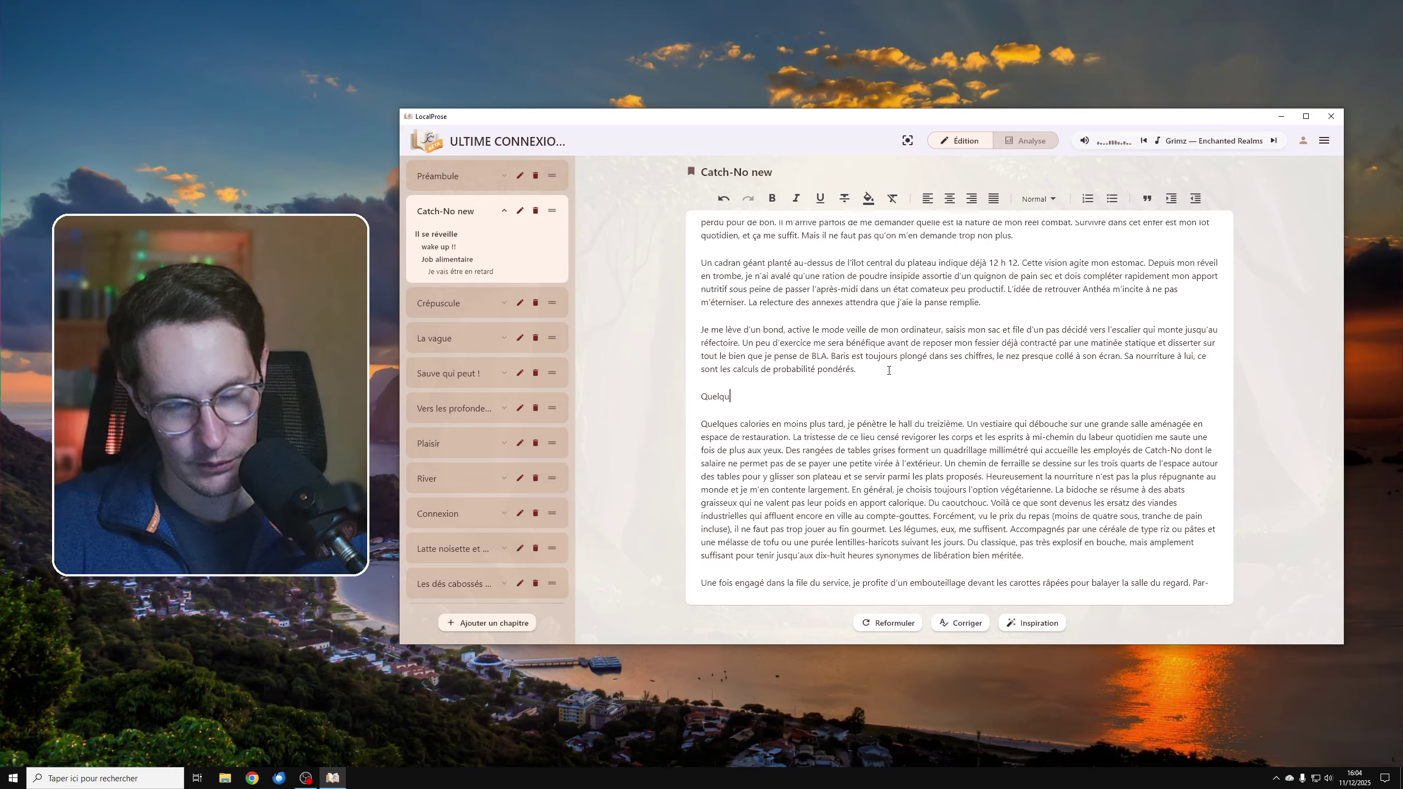
text(es calories )
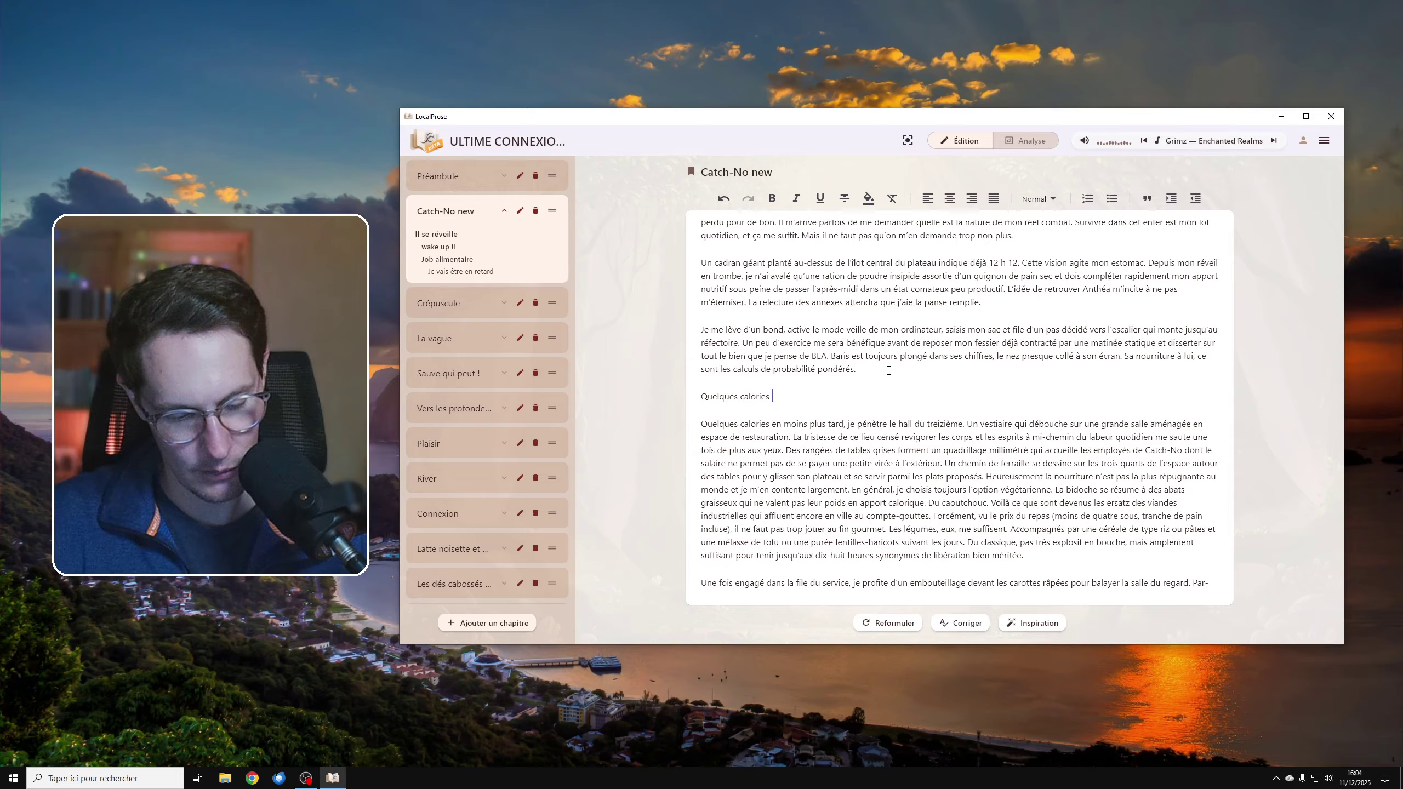
text(en moins)
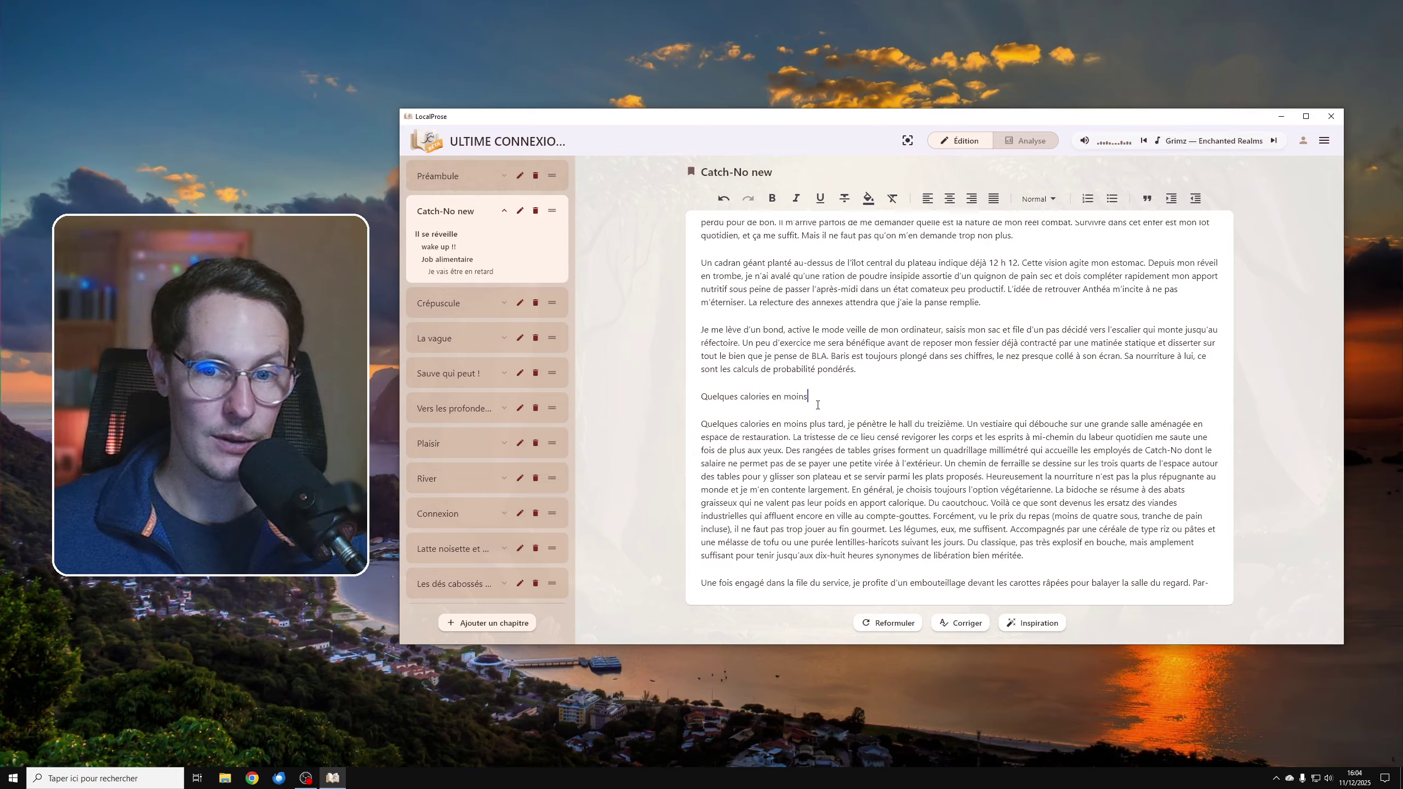
Step: Apply the Titre 3 heading style to the line "Quelques calories en moins"
drag(819, 393, 697, 402)
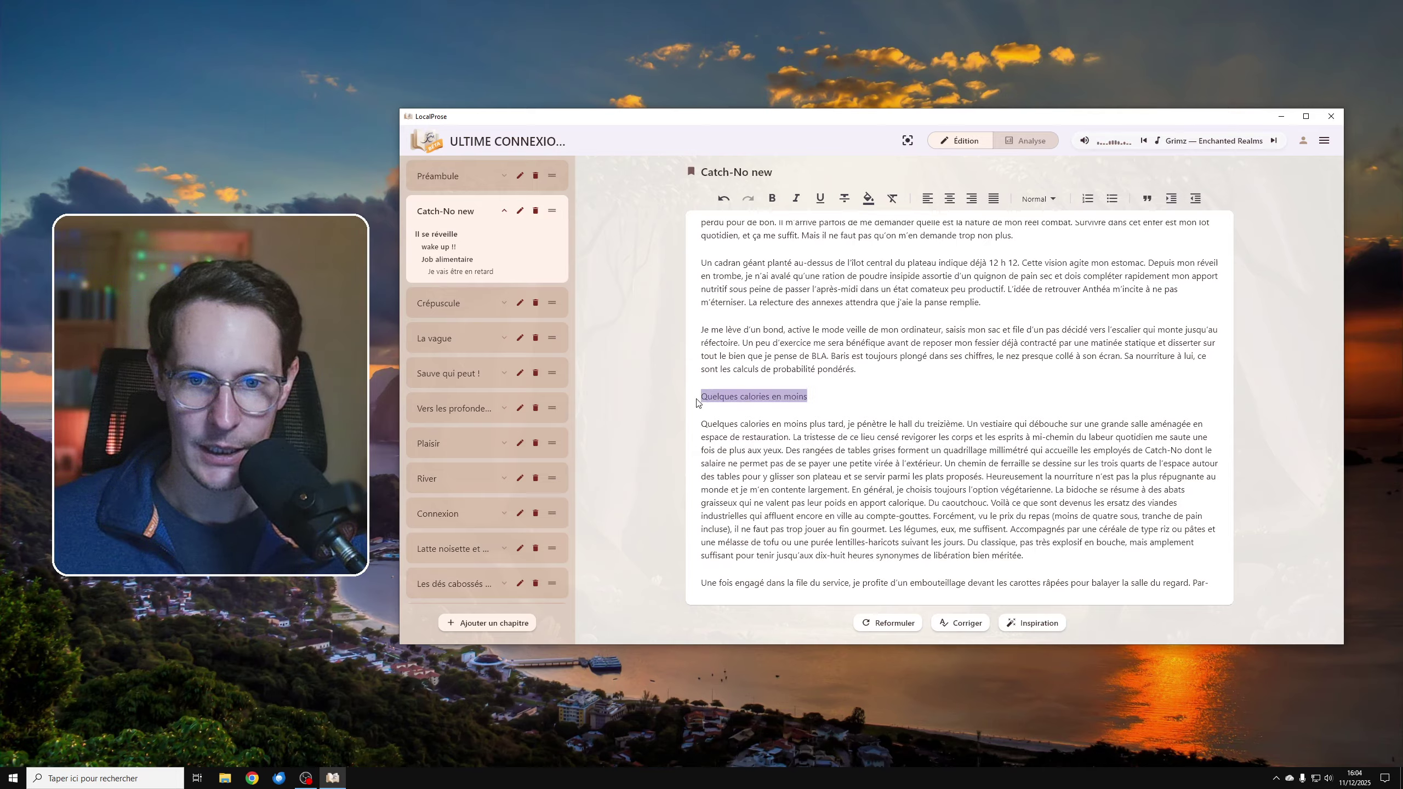
click(1038, 198)
click(1034, 255)
key(Right)
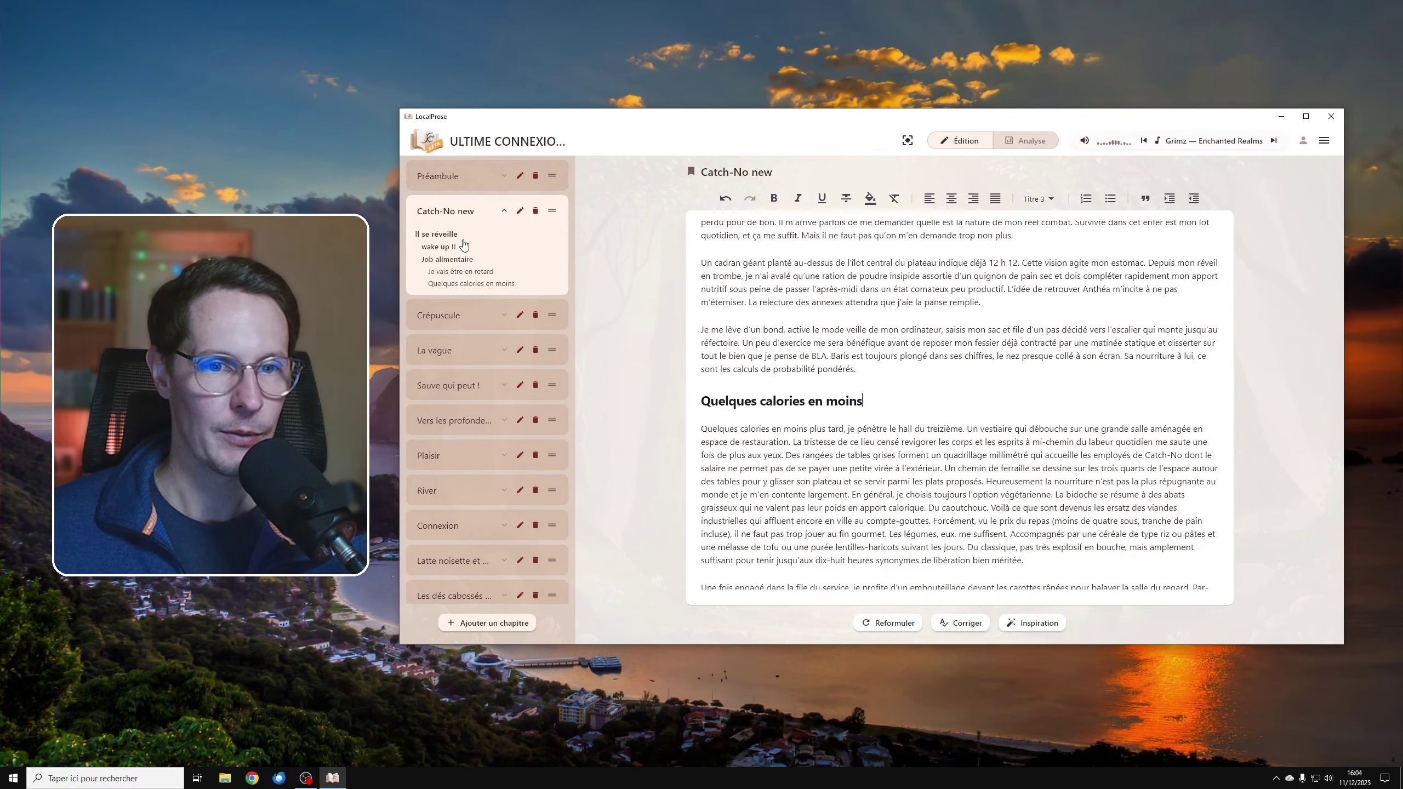
Step: Jump between "Il se réveille", "Quelques calories en moins" and "Je vais être en retard" using the chapter's outline
click(432, 234)
click(834, 256)
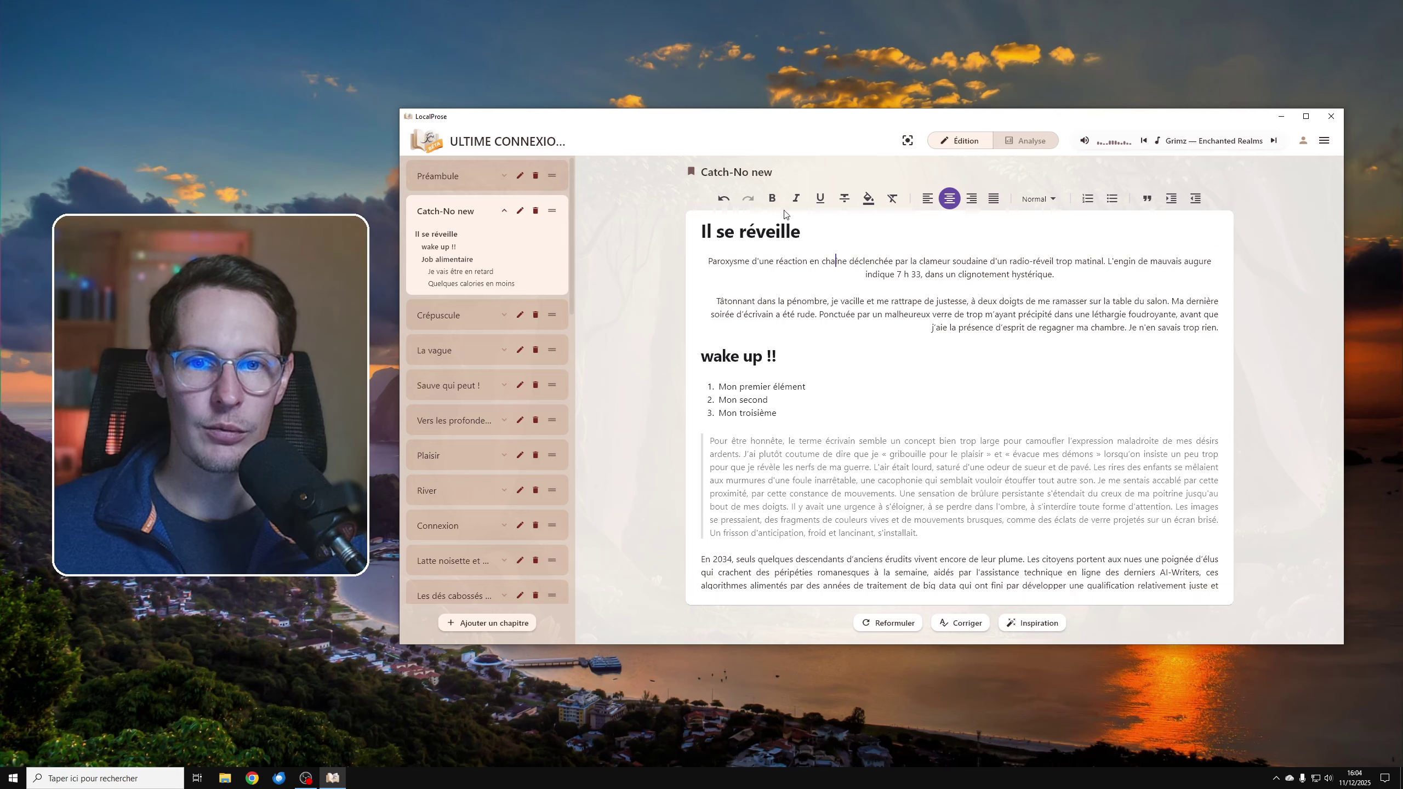
click(452, 284)
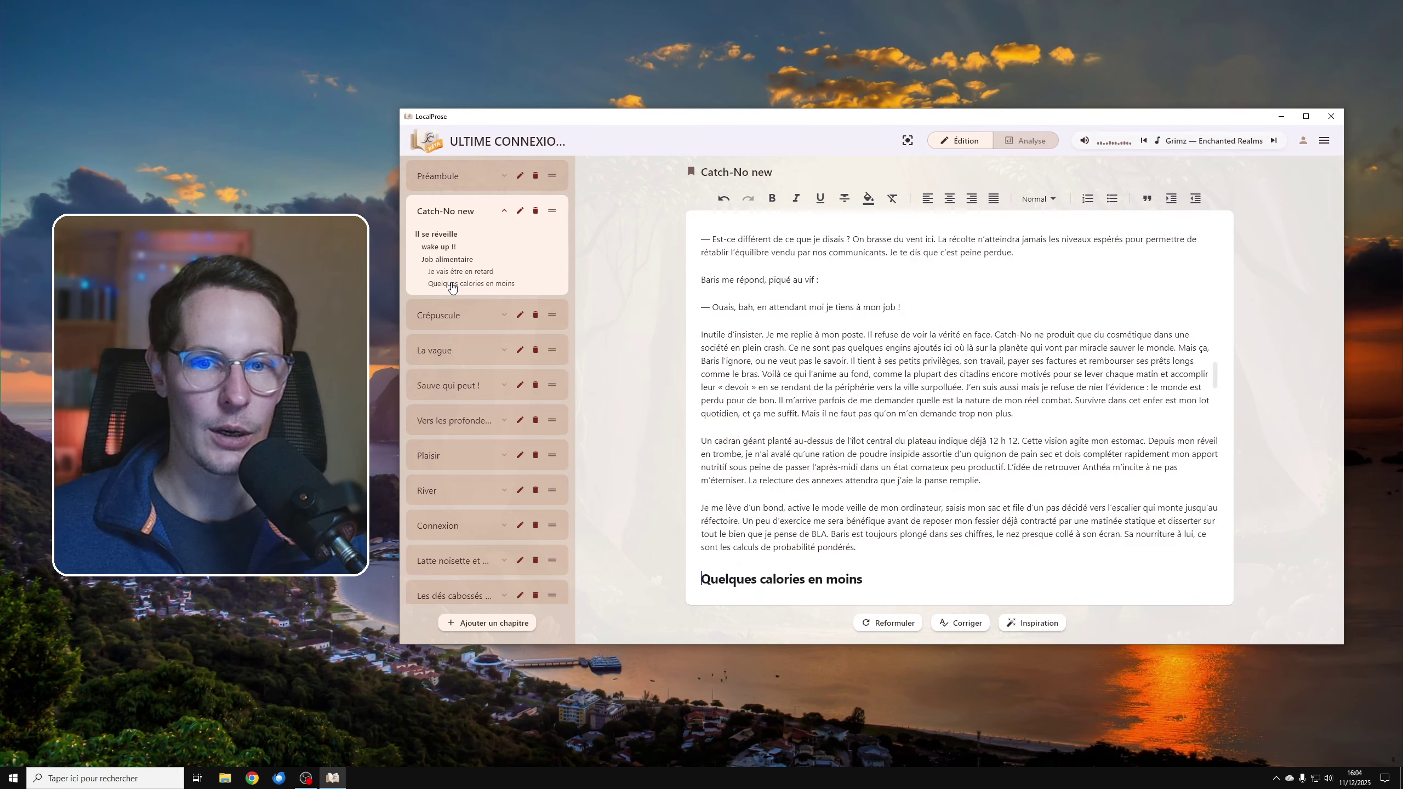
scroll(865, 585, down, 5)
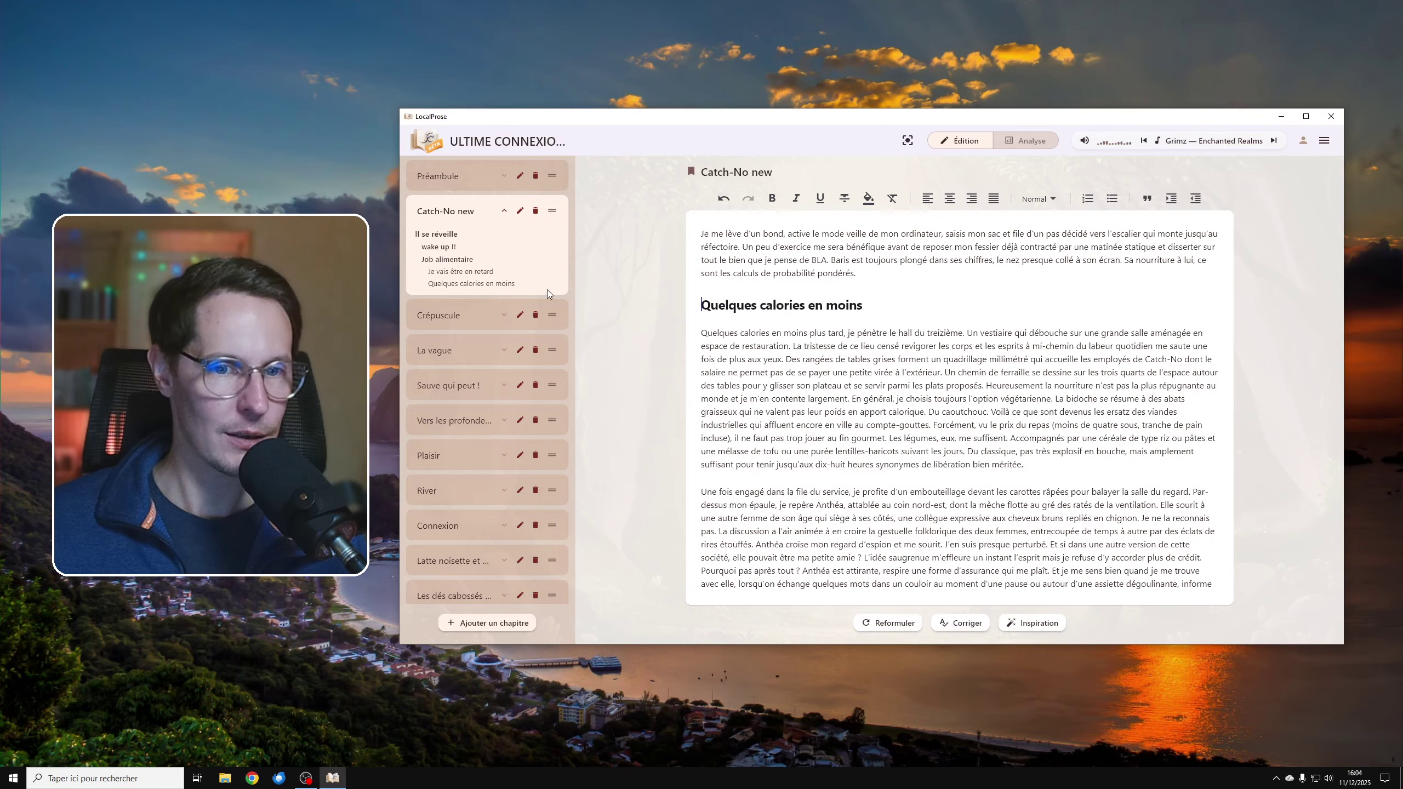
click(451, 271)
click(454, 286)
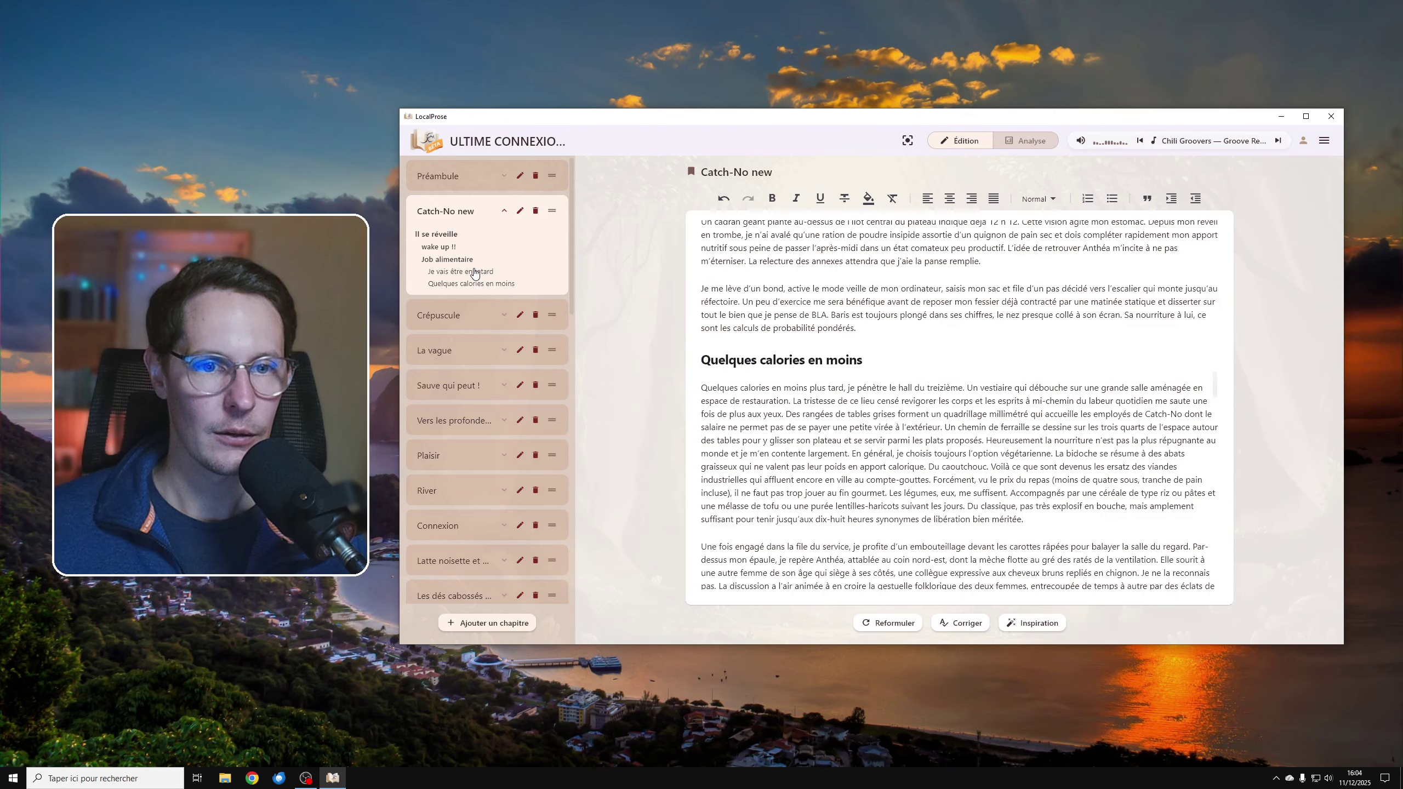
click(472, 271)
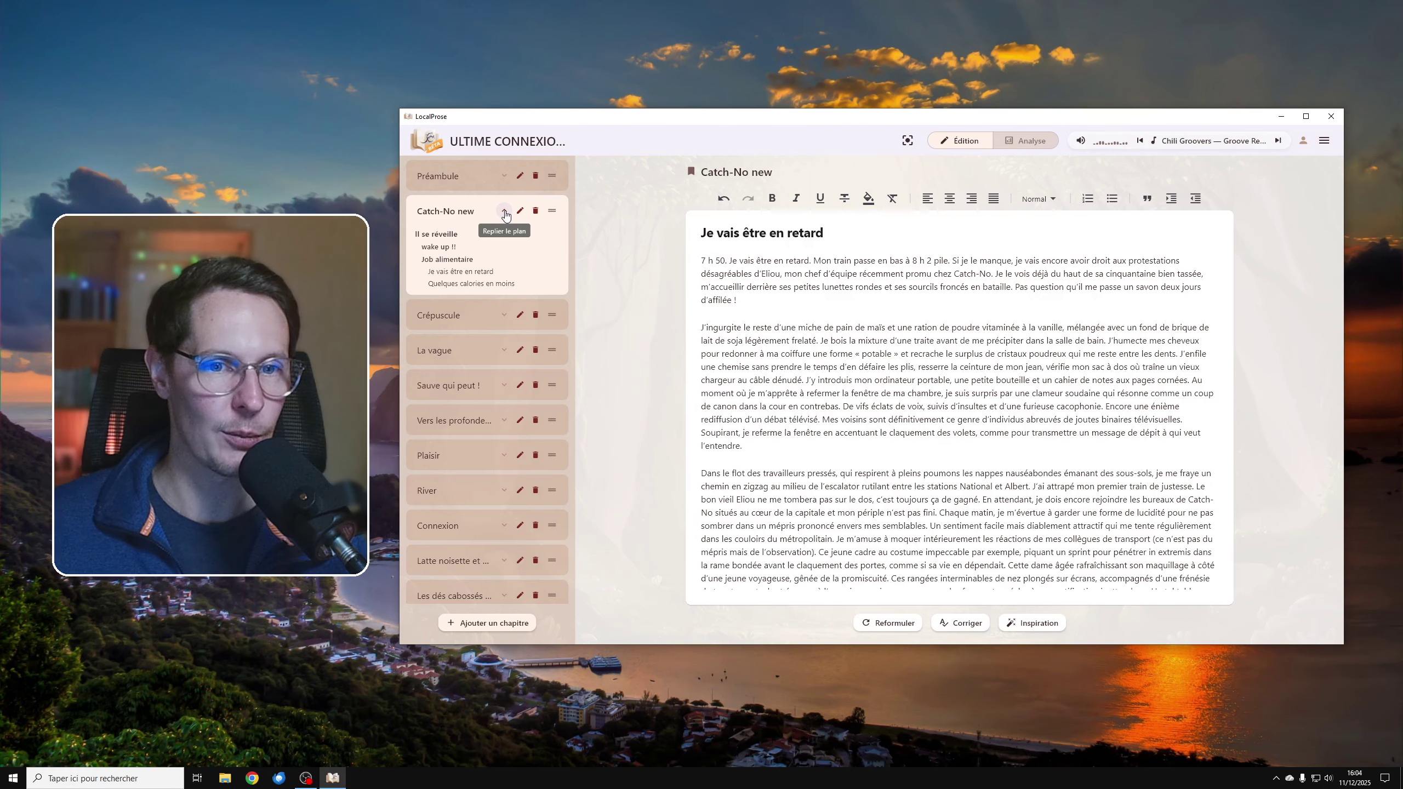
Step: Return to the beginning of the chapter and view the available paragraph styles without changing any
scroll(933, 396, down, 4)
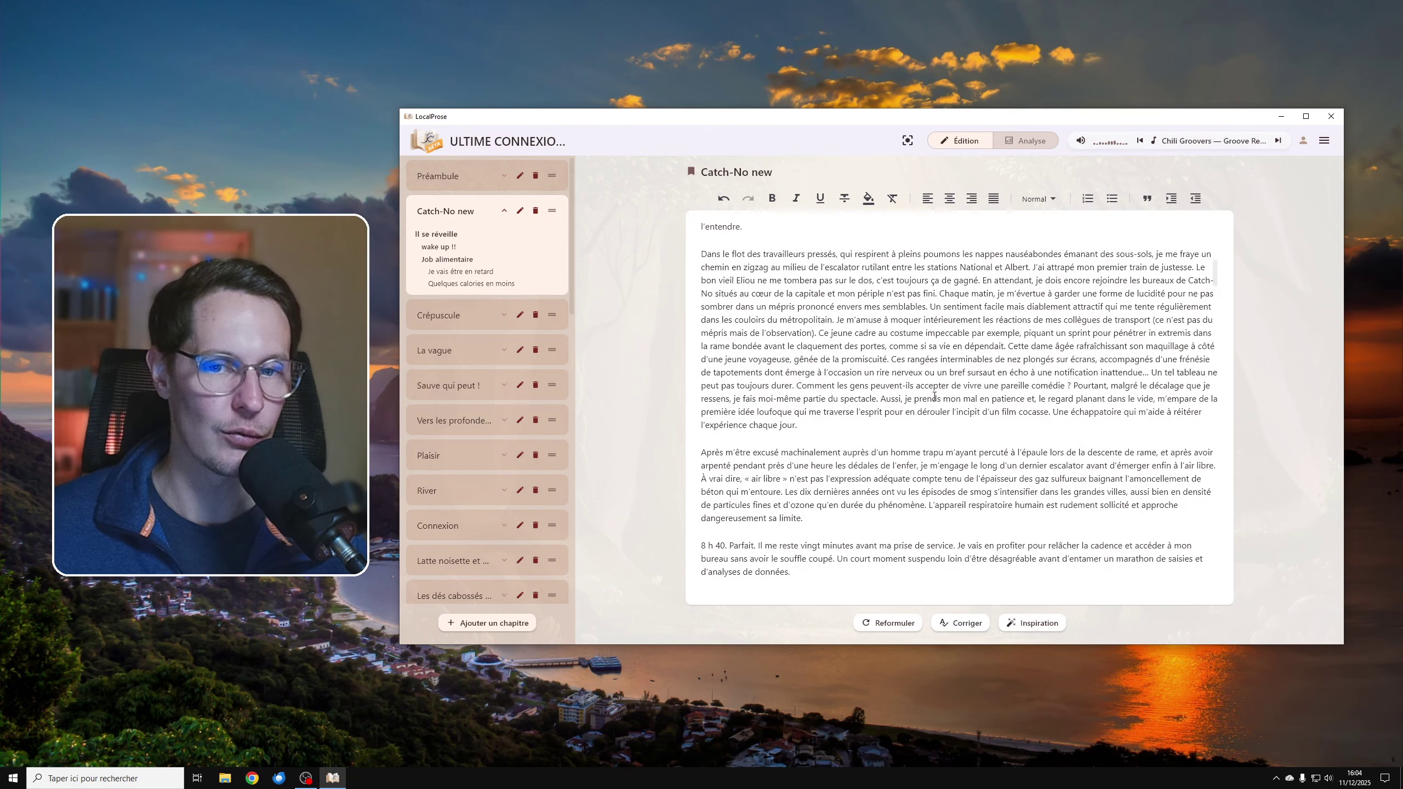
scroll(933, 396, up, 5)
scroll(851, 347, up, 5)
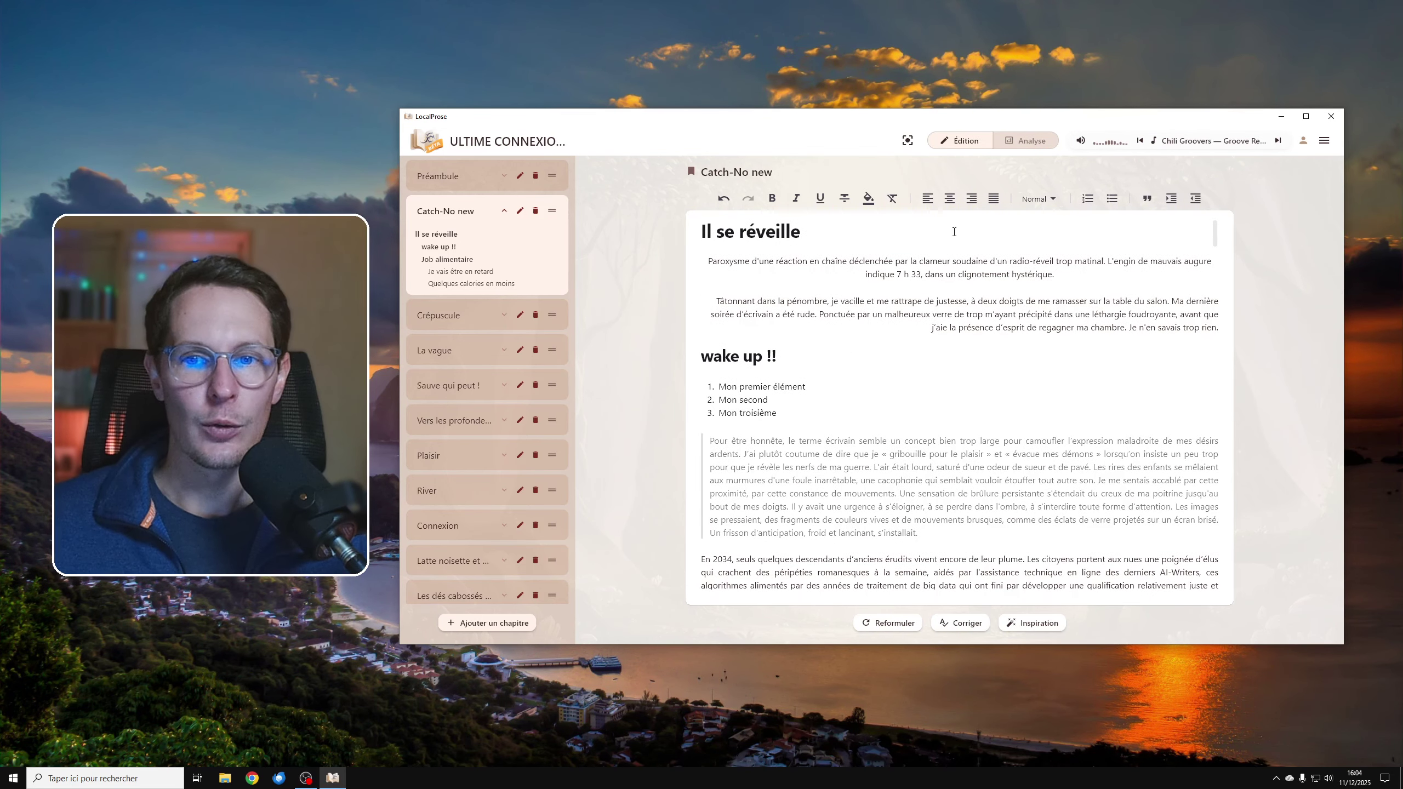
click(1038, 198)
click(1130, 314)
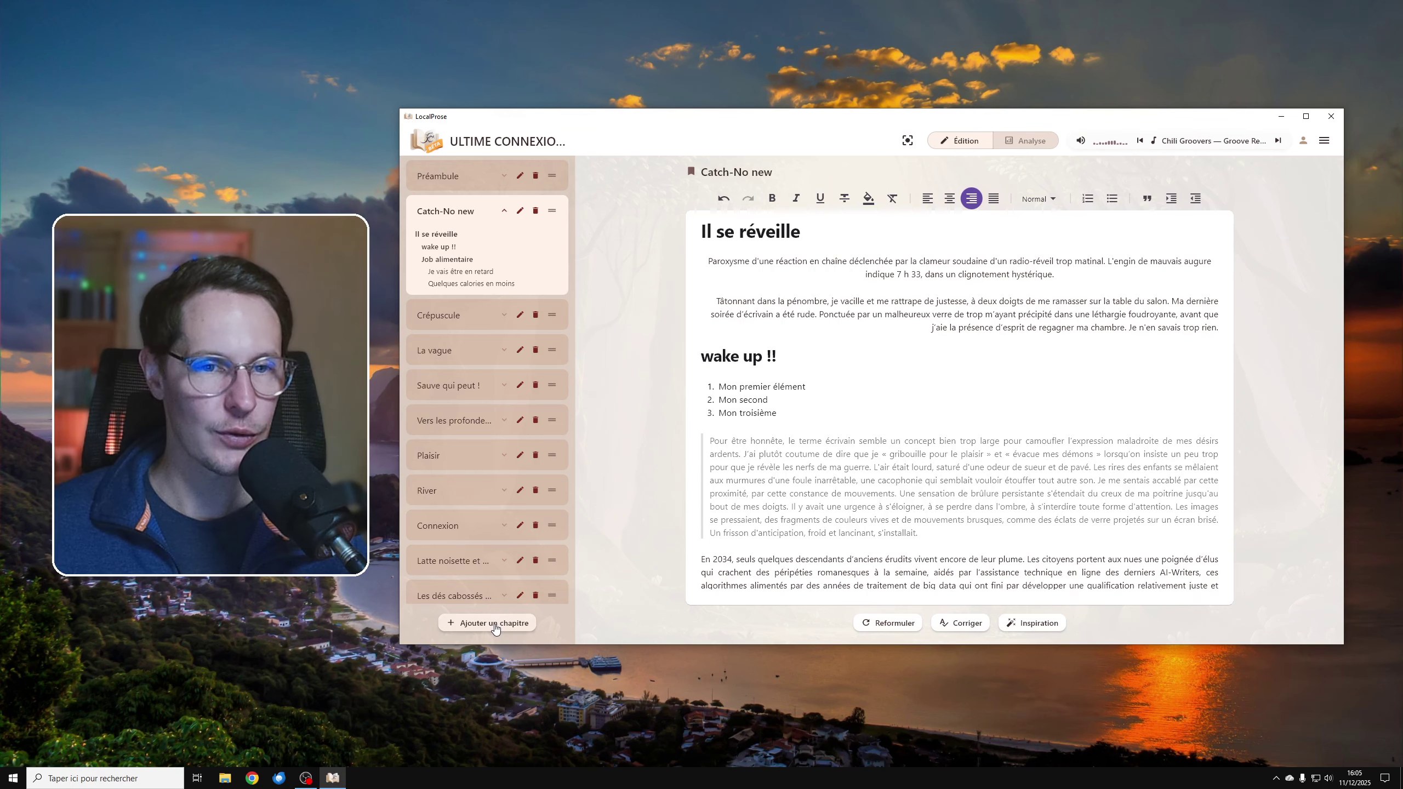
Step: Open the chapter in the full-screen focus writing mode and place the cursor at the end of the "Pour être honnête" paragraph
click(907, 140)
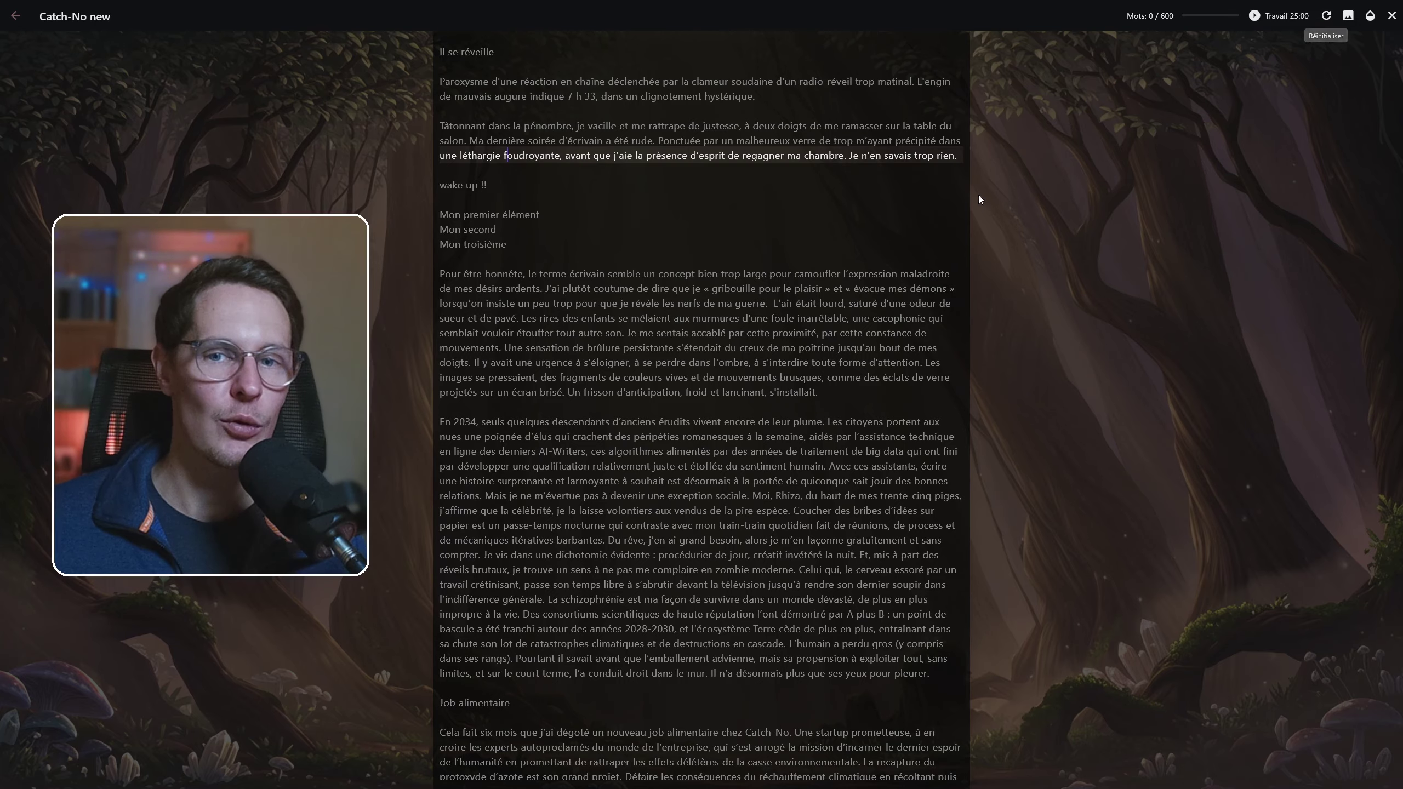
scroll(876, 332, down, 2)
click(876, 285)
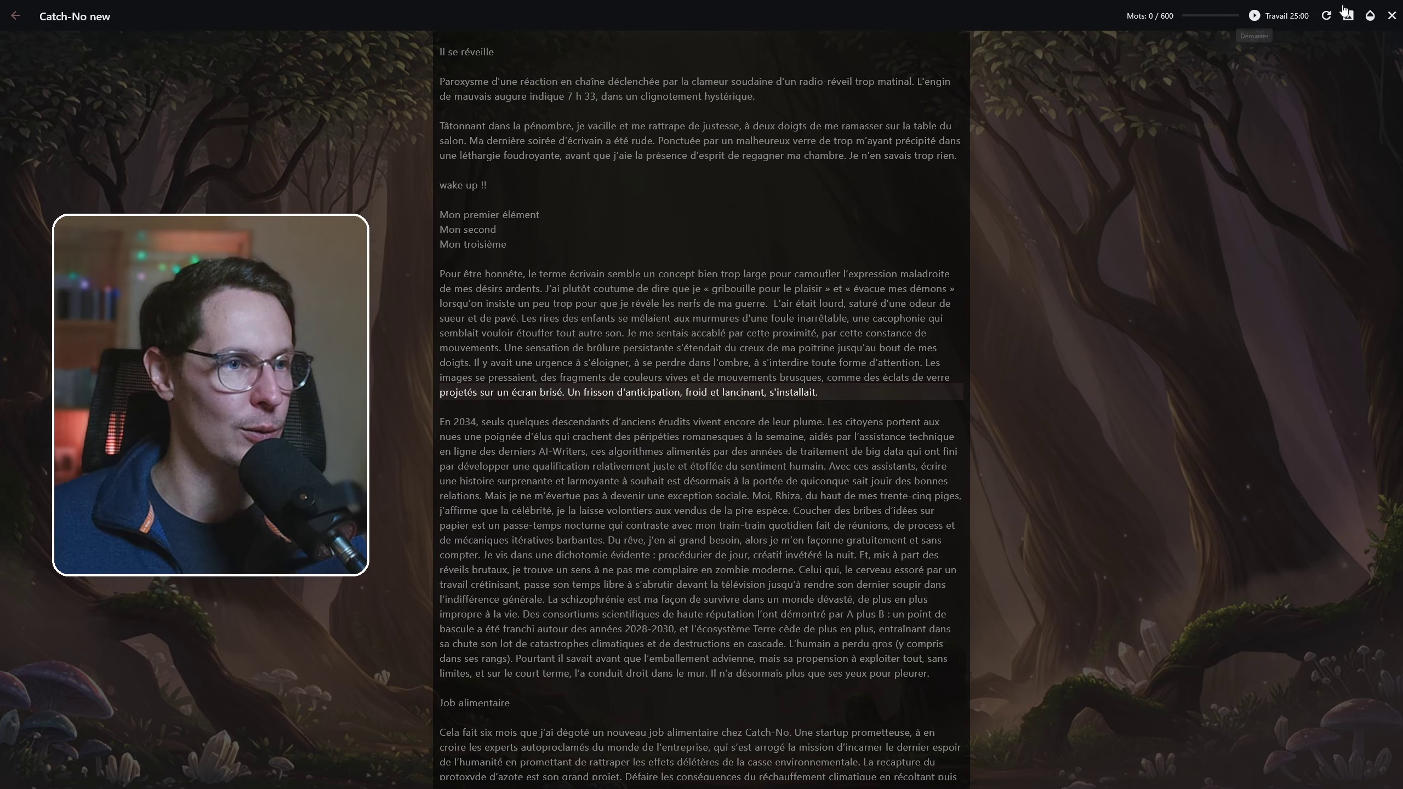
Step: Examine the current-line highlighting by placing the cursor on "Job alimentaire", "Mon troisième" and "Je vais être en retard"
scroll(568, 324, down, 5)
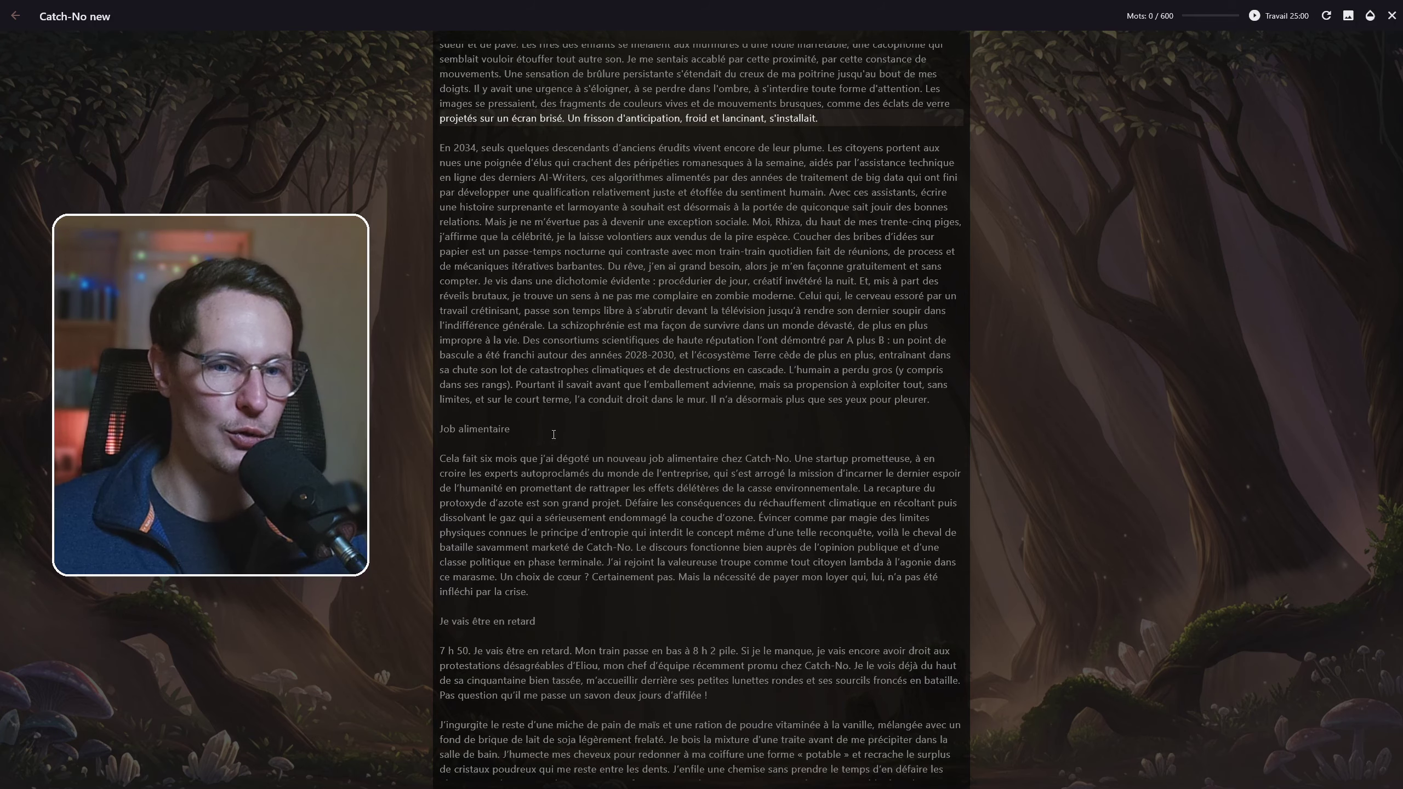
click(531, 430)
click(546, 621)
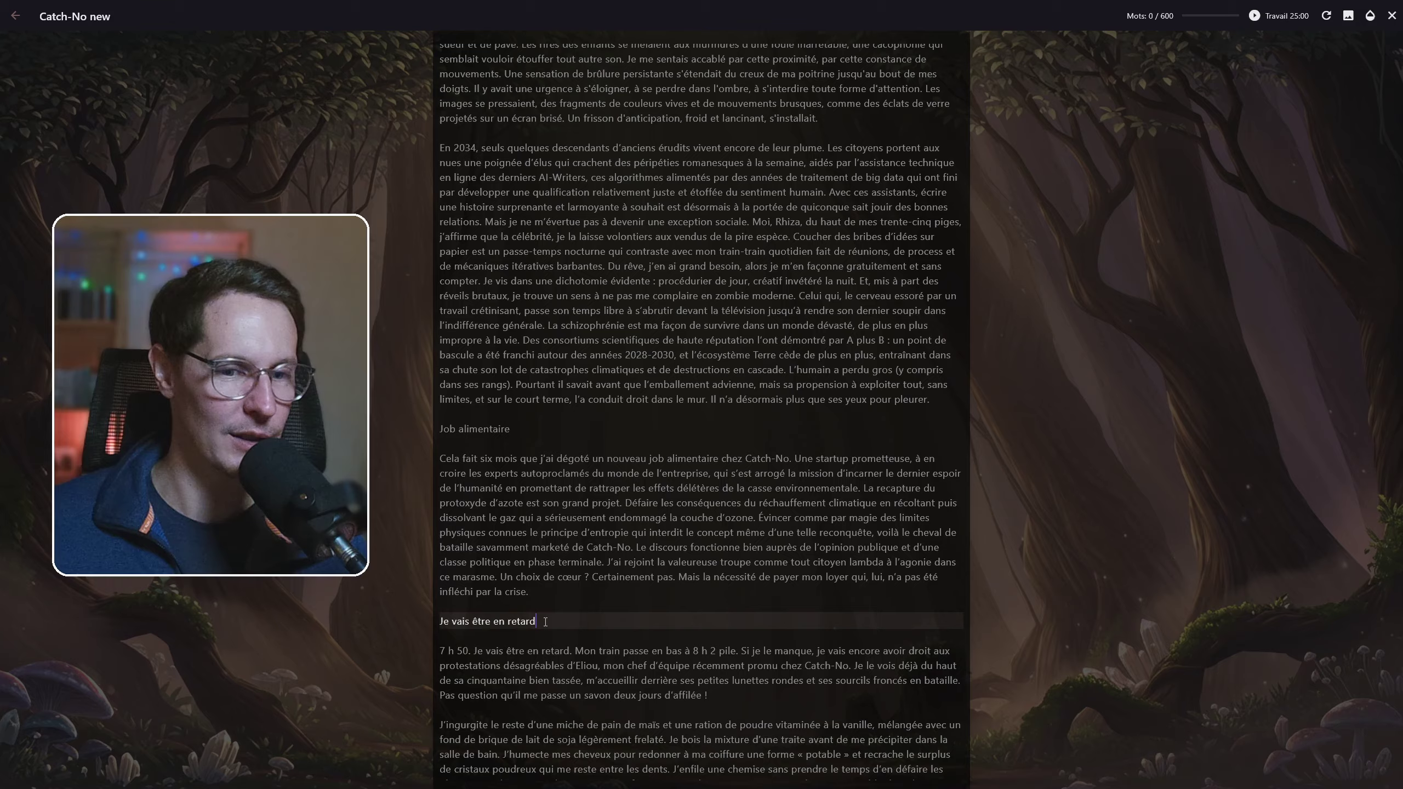
click(547, 440)
scroll(653, 547, up, 5)
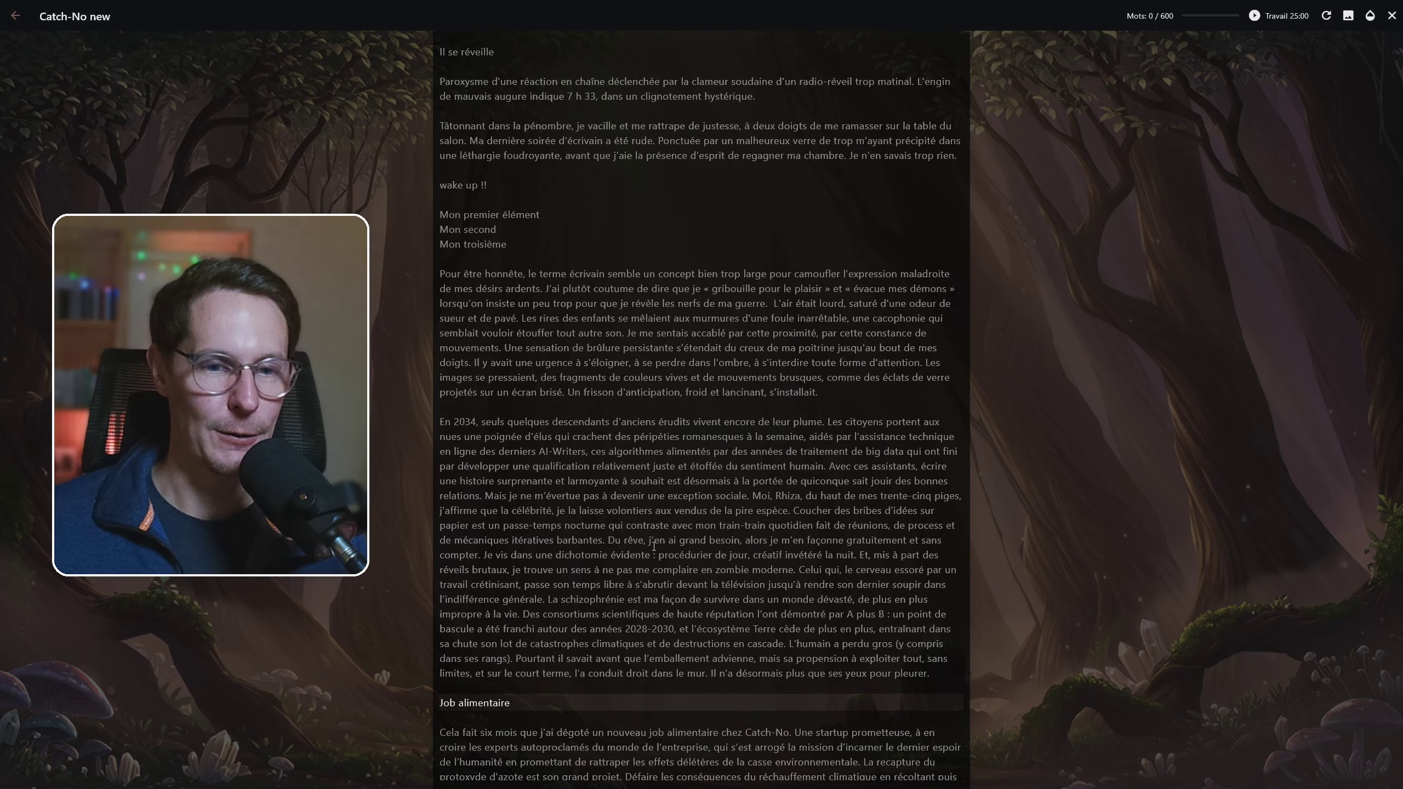
click(530, 241)
scroll(642, 343, down, 5)
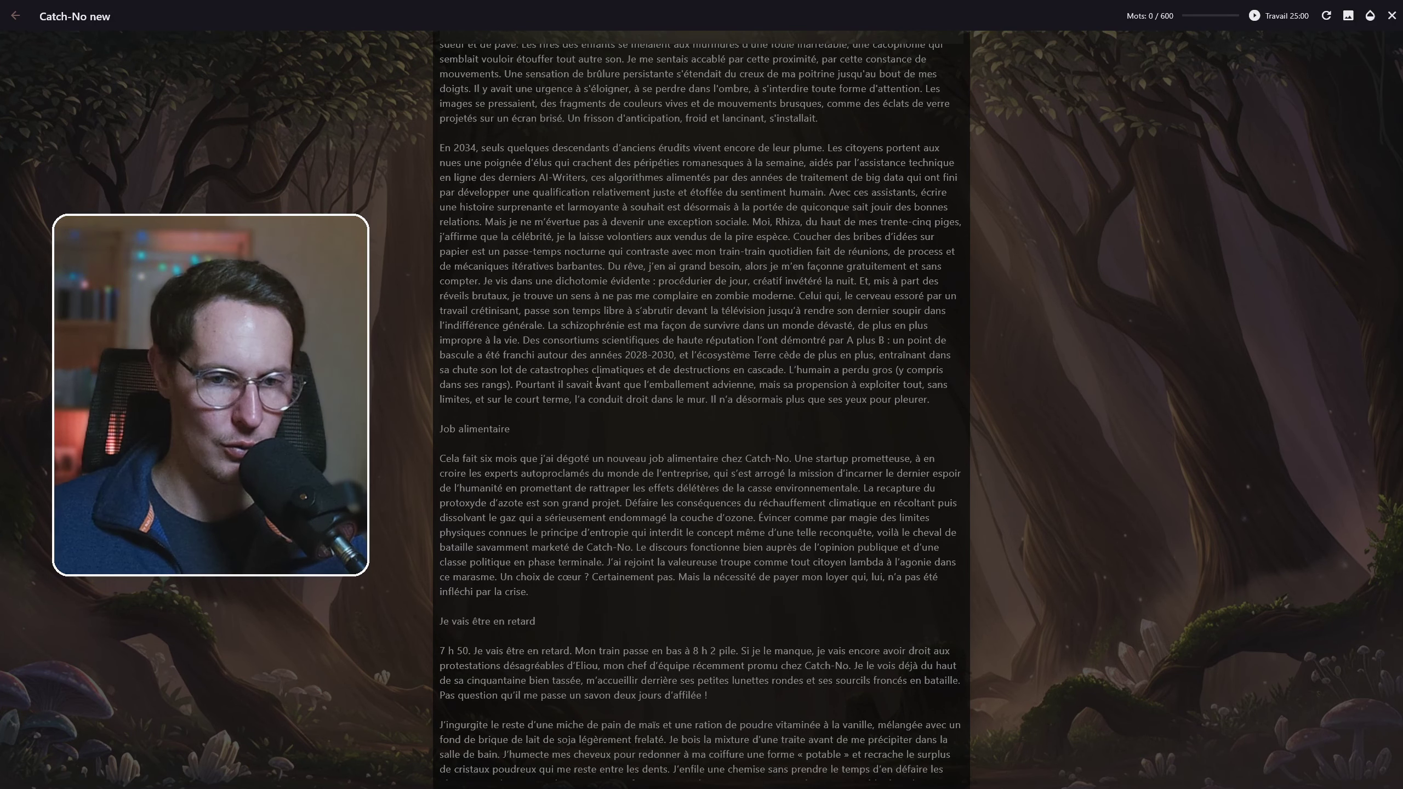
click(577, 429)
click(575, 623)
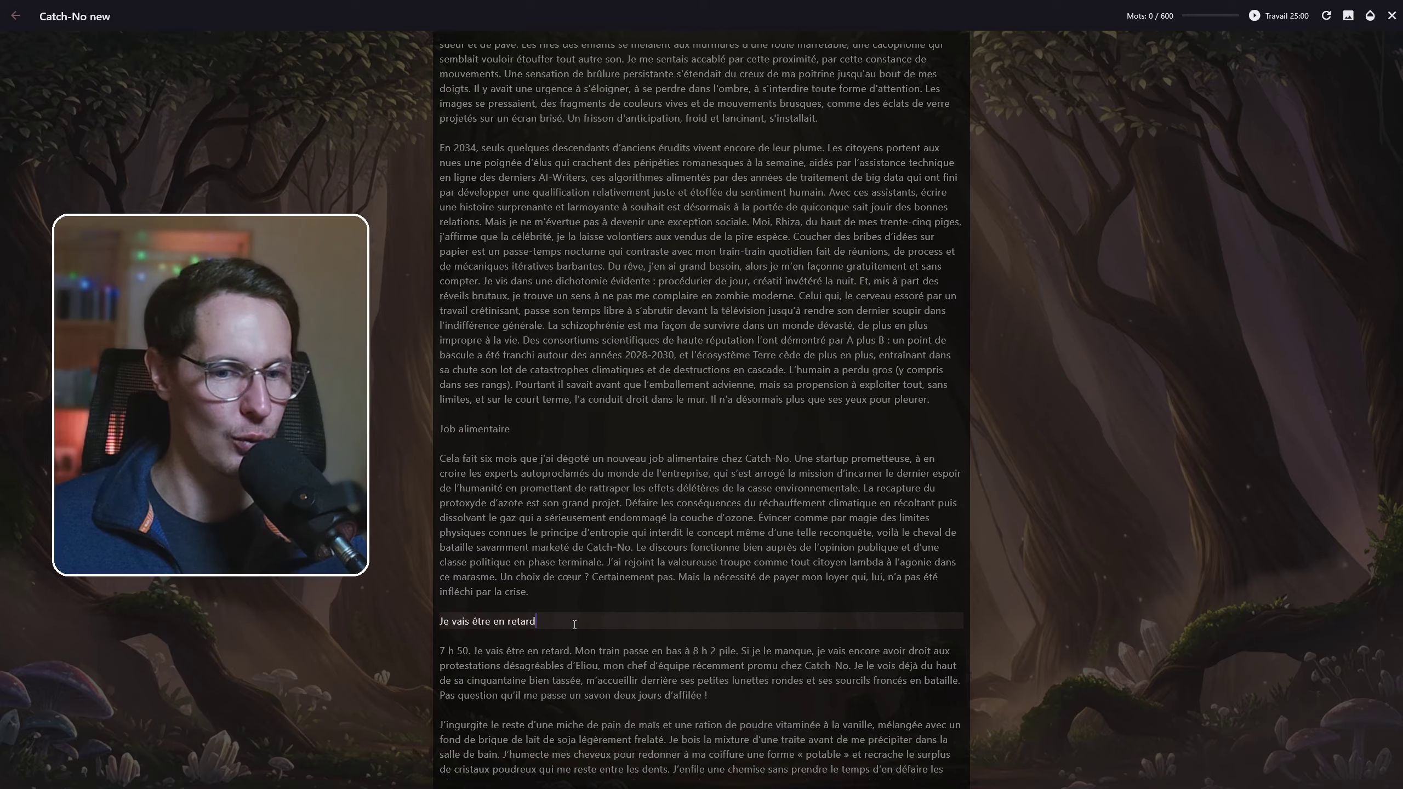
Step: Return to the start of the text and check the line highlighting on "Mon premier élément" and the "Pour être honnête" paragraph's end
scroll(629, 482, down, 2)
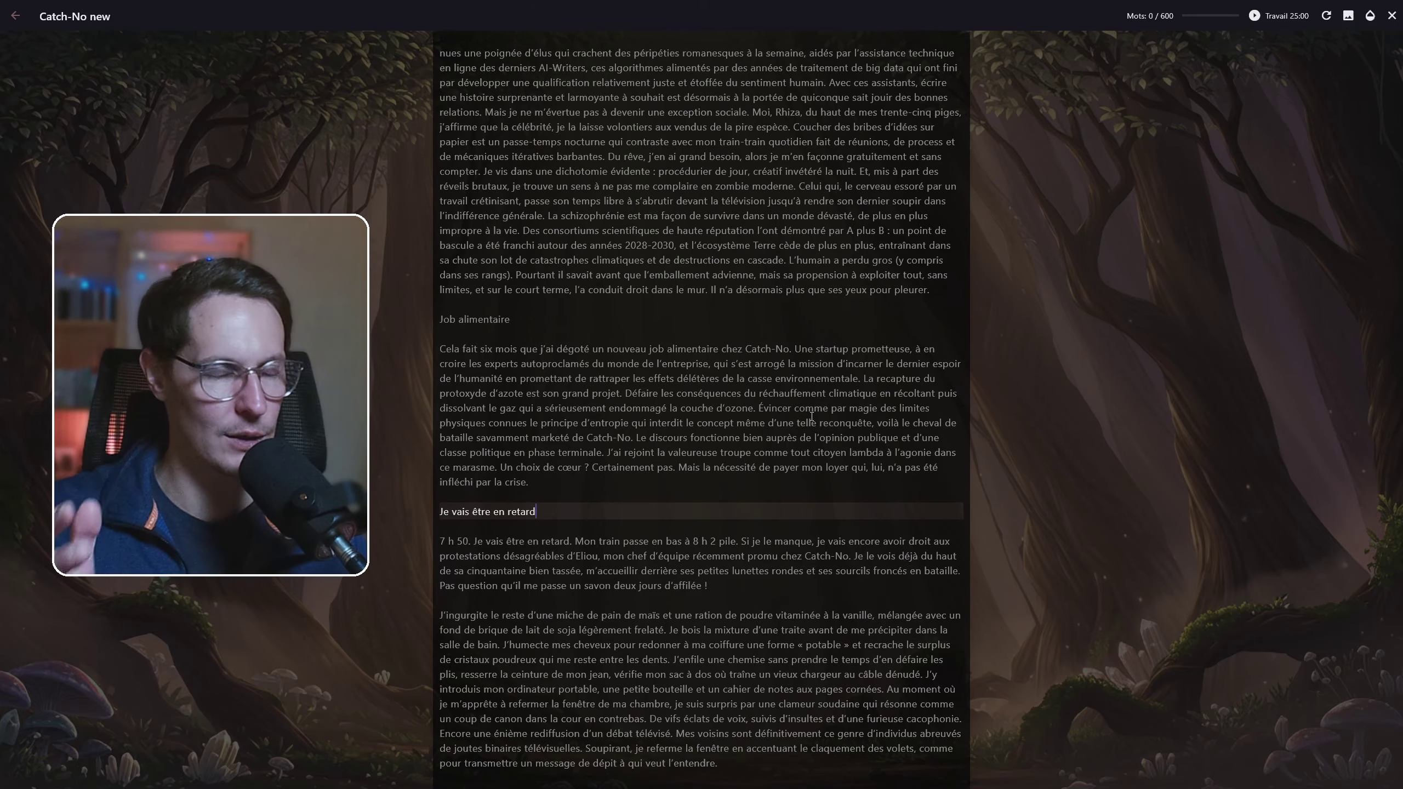
scroll(843, 421, up, 7)
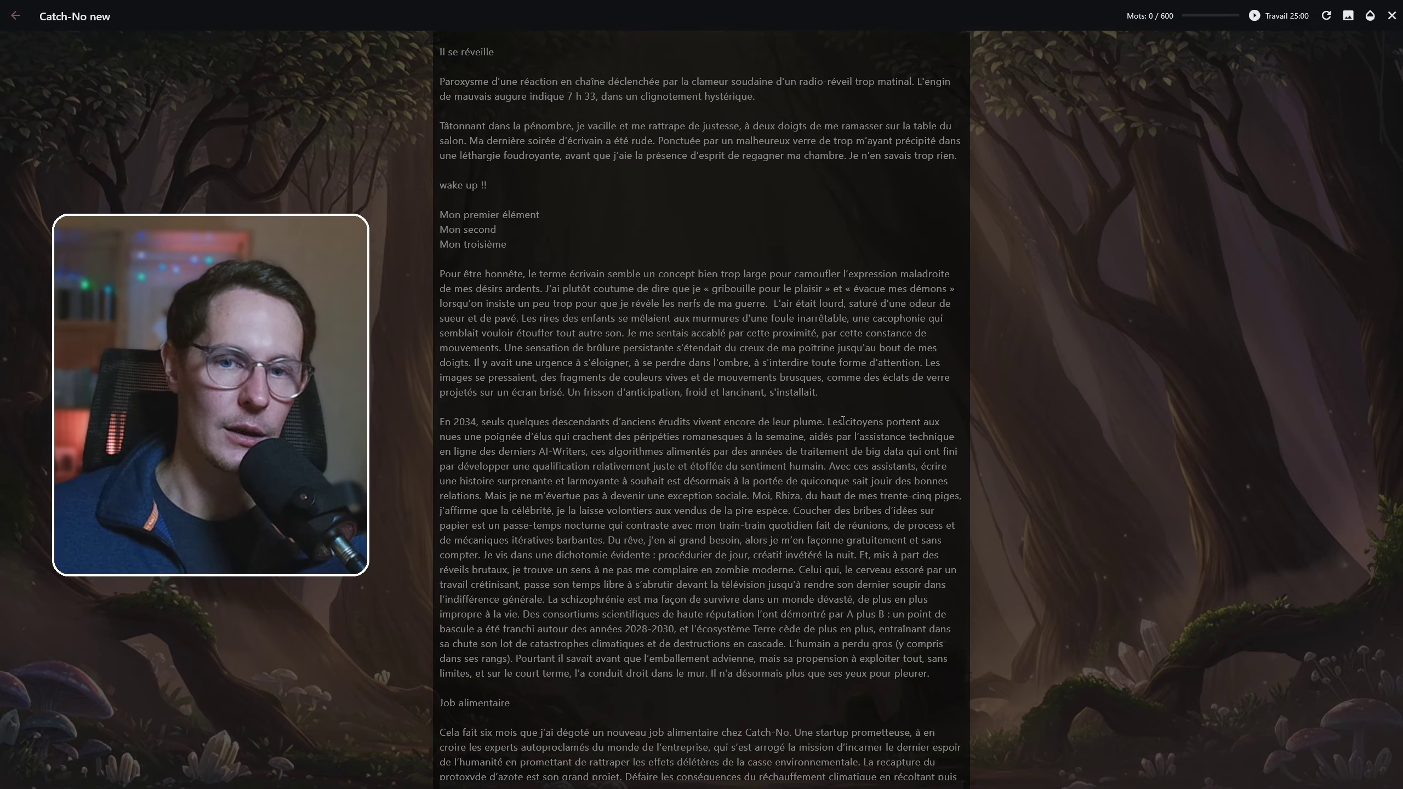
click(747, 211)
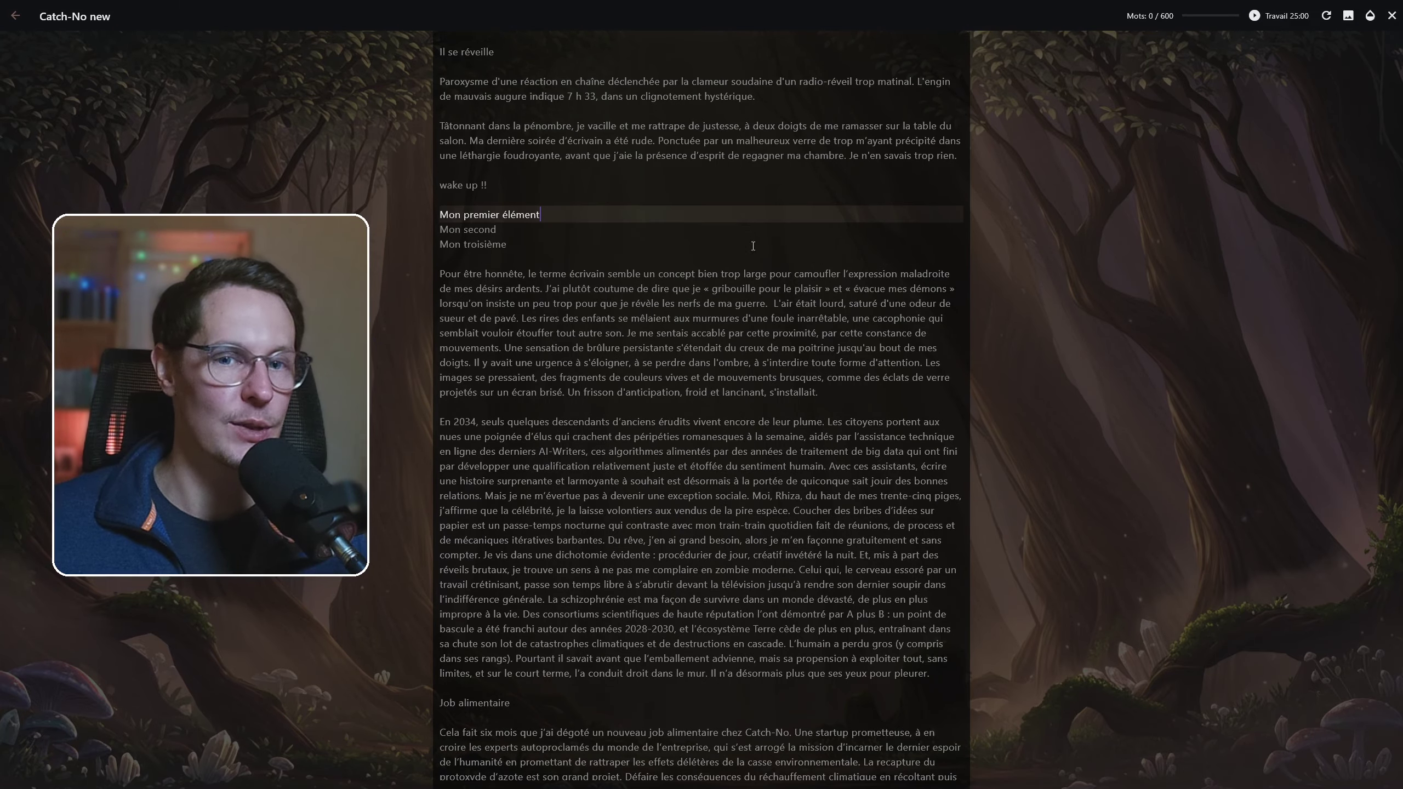
click(846, 396)
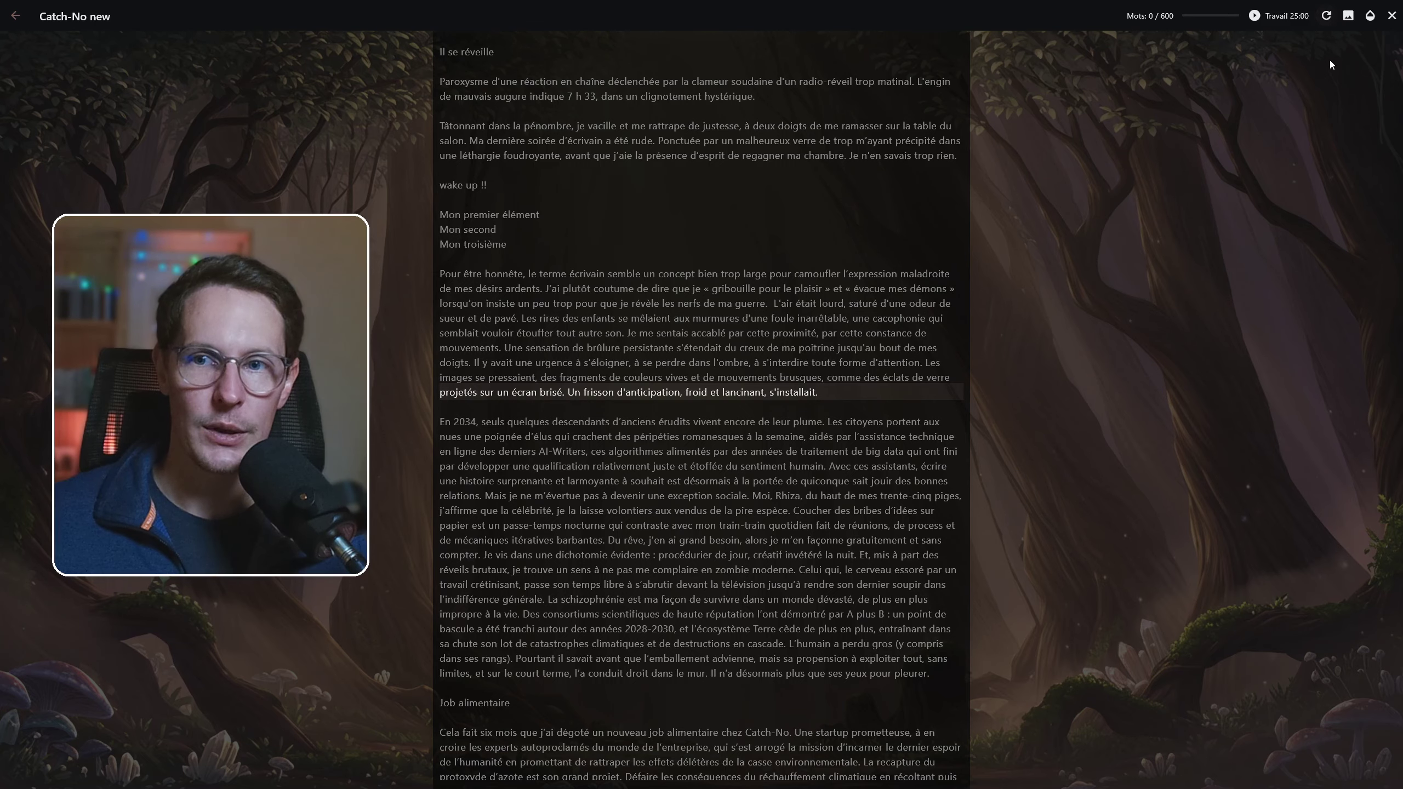
Step: Set the focus mode background to Aucun and look over the text on the plain background
click(1348, 20)
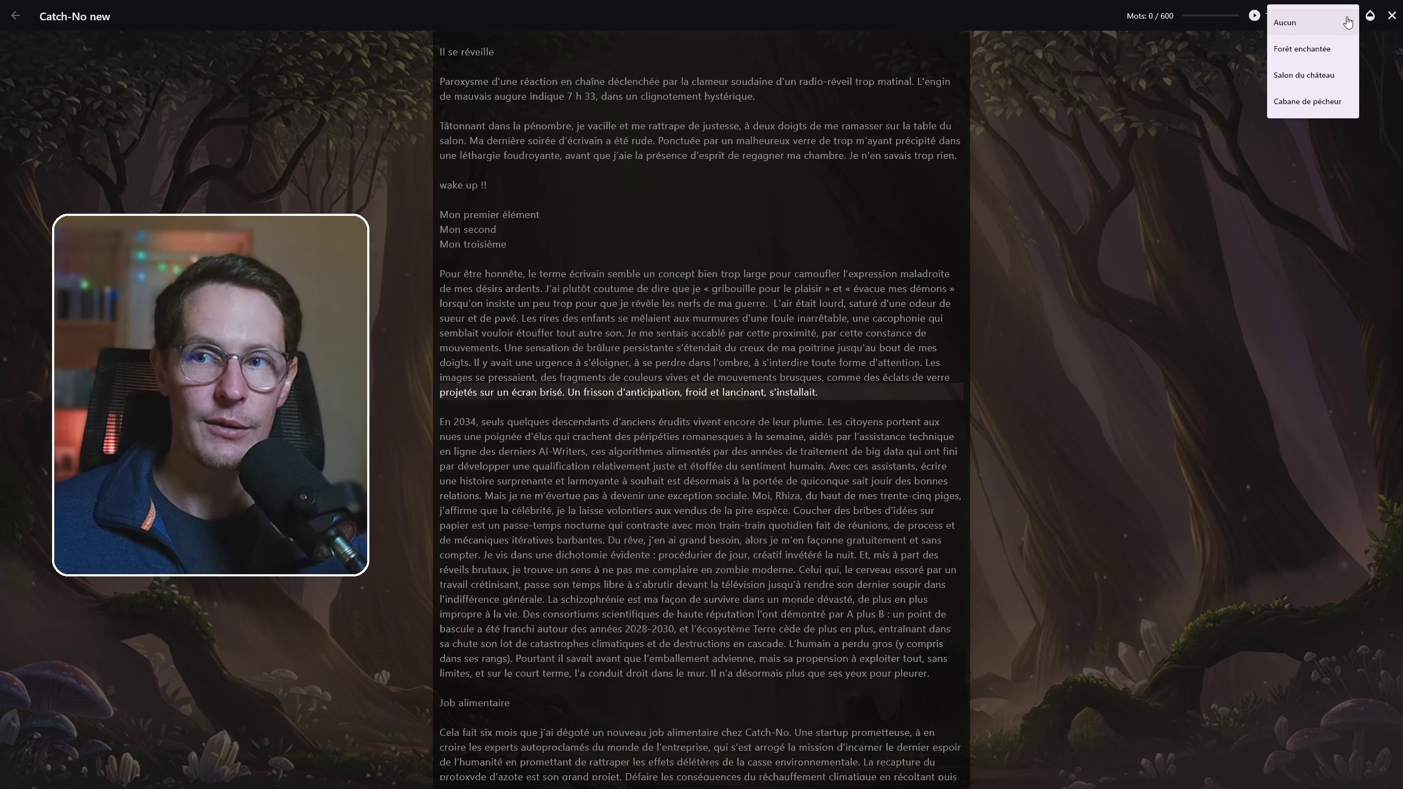
click(1304, 23)
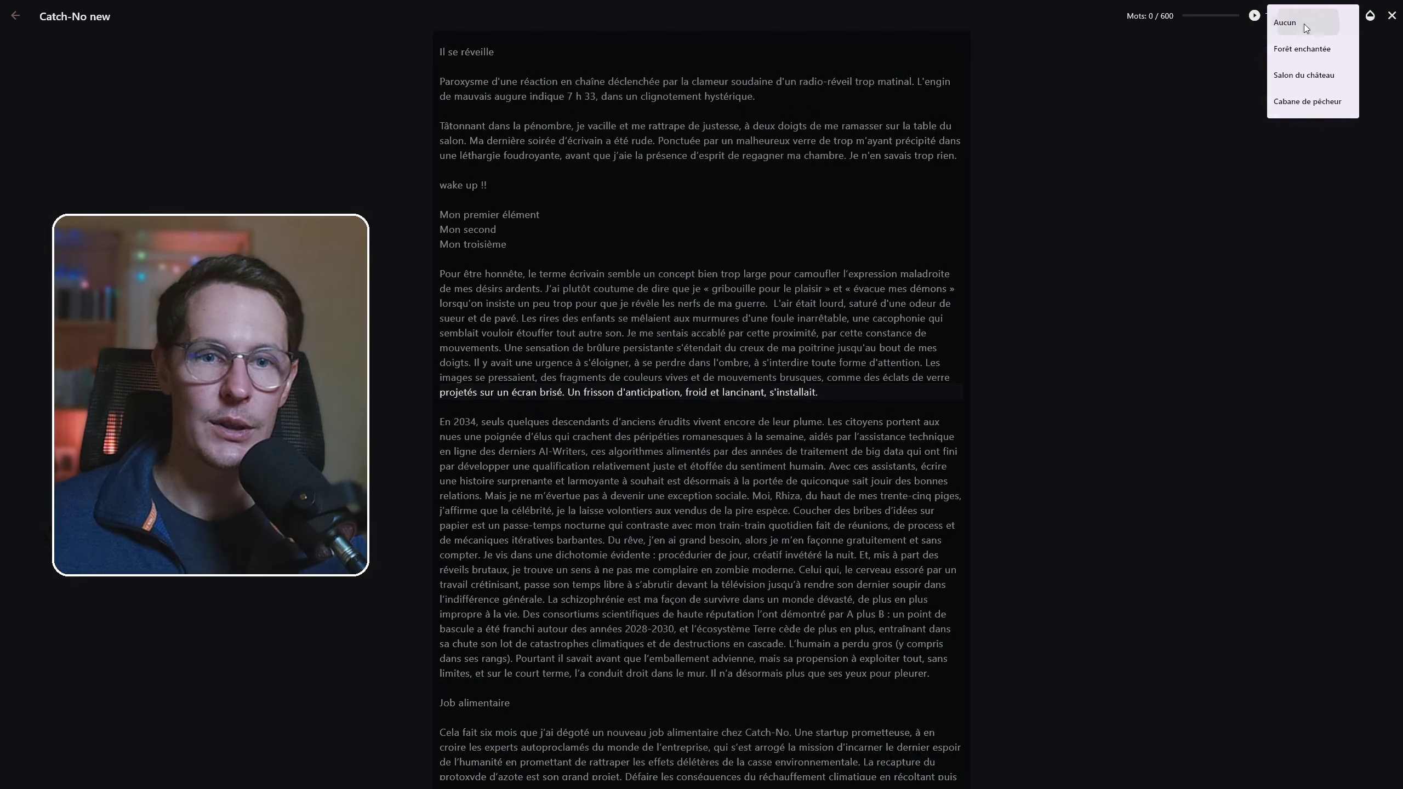
scroll(1203, 441, down, 10)
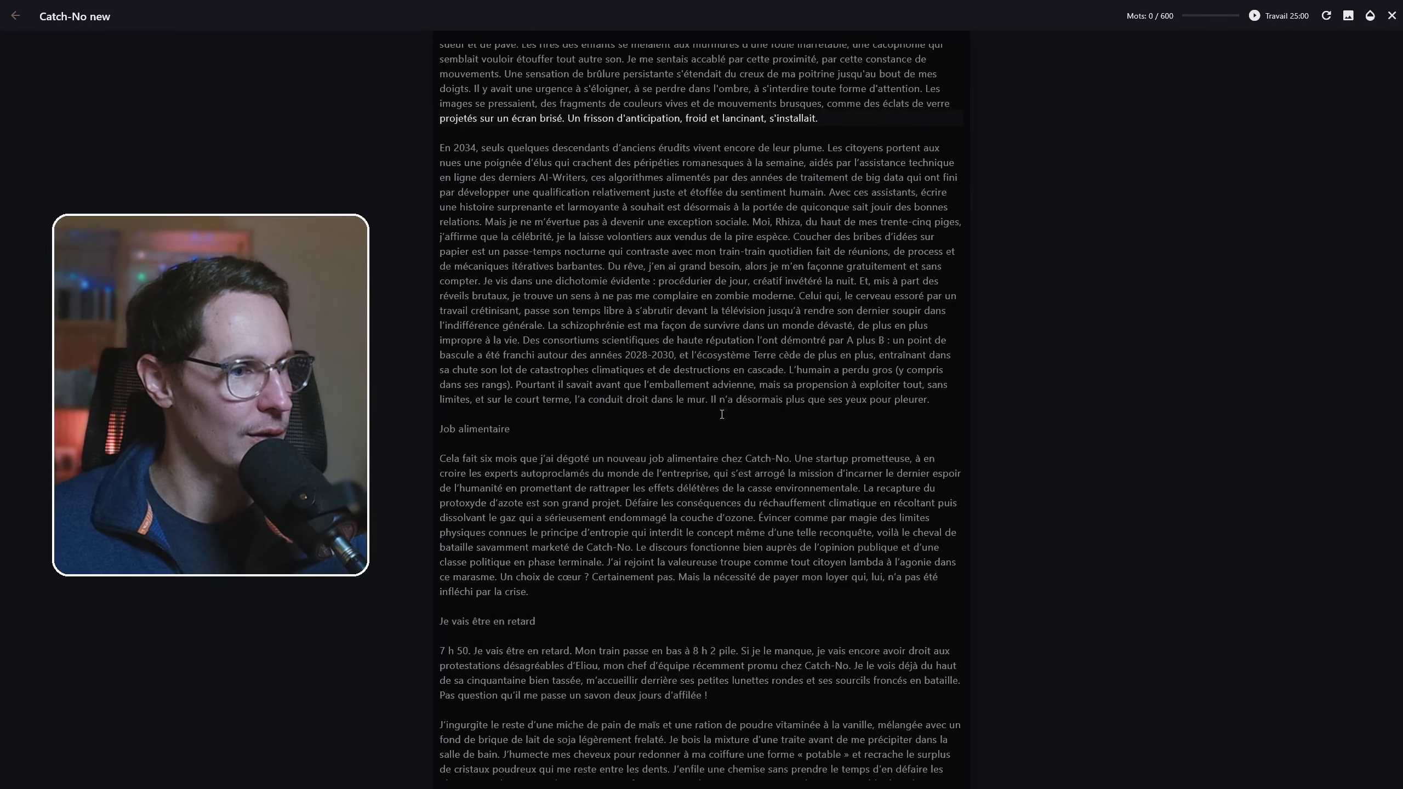
click(721, 414)
scroll(721, 414, up, 10)
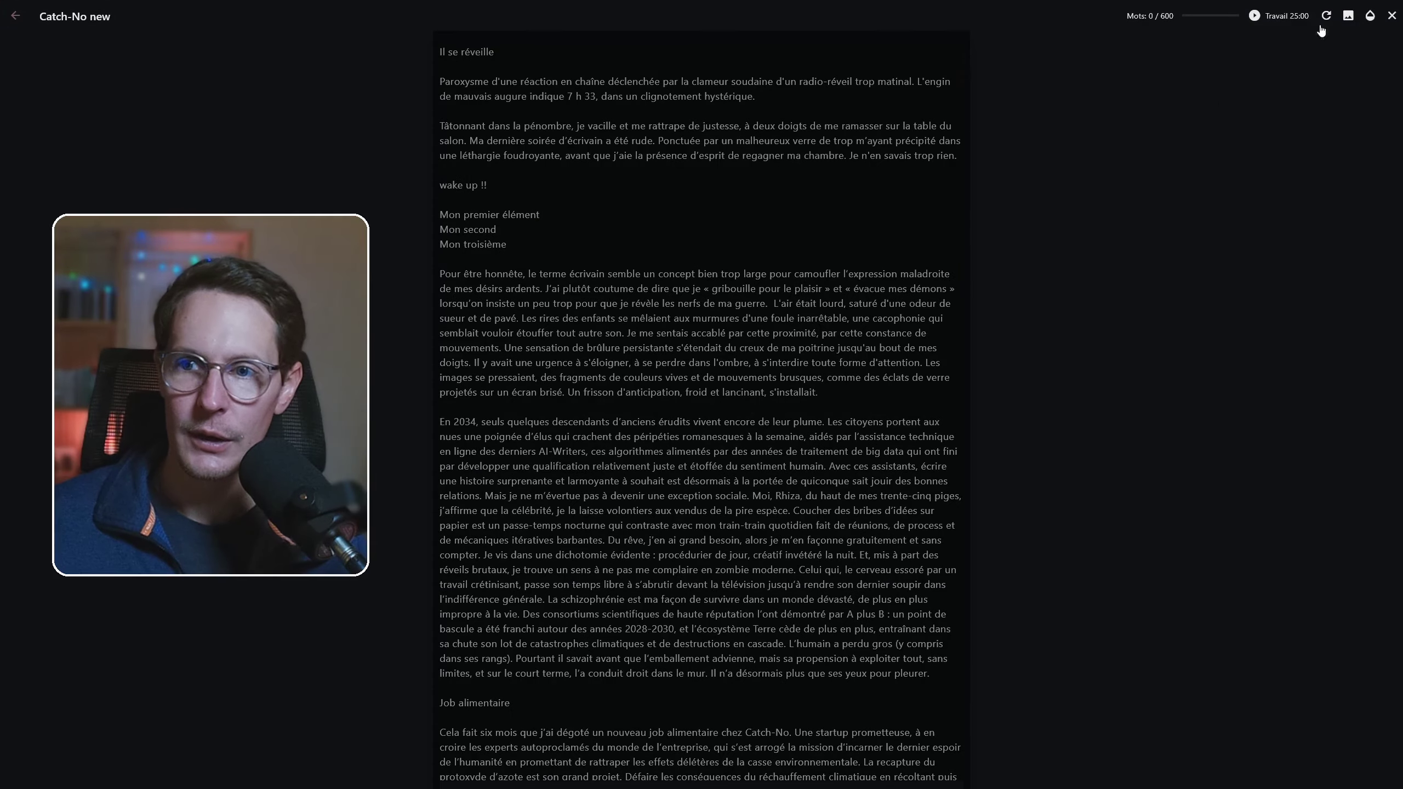
Step: Set the focus mode background to Cabane de pêcheur and look over the text on it
click(1348, 16)
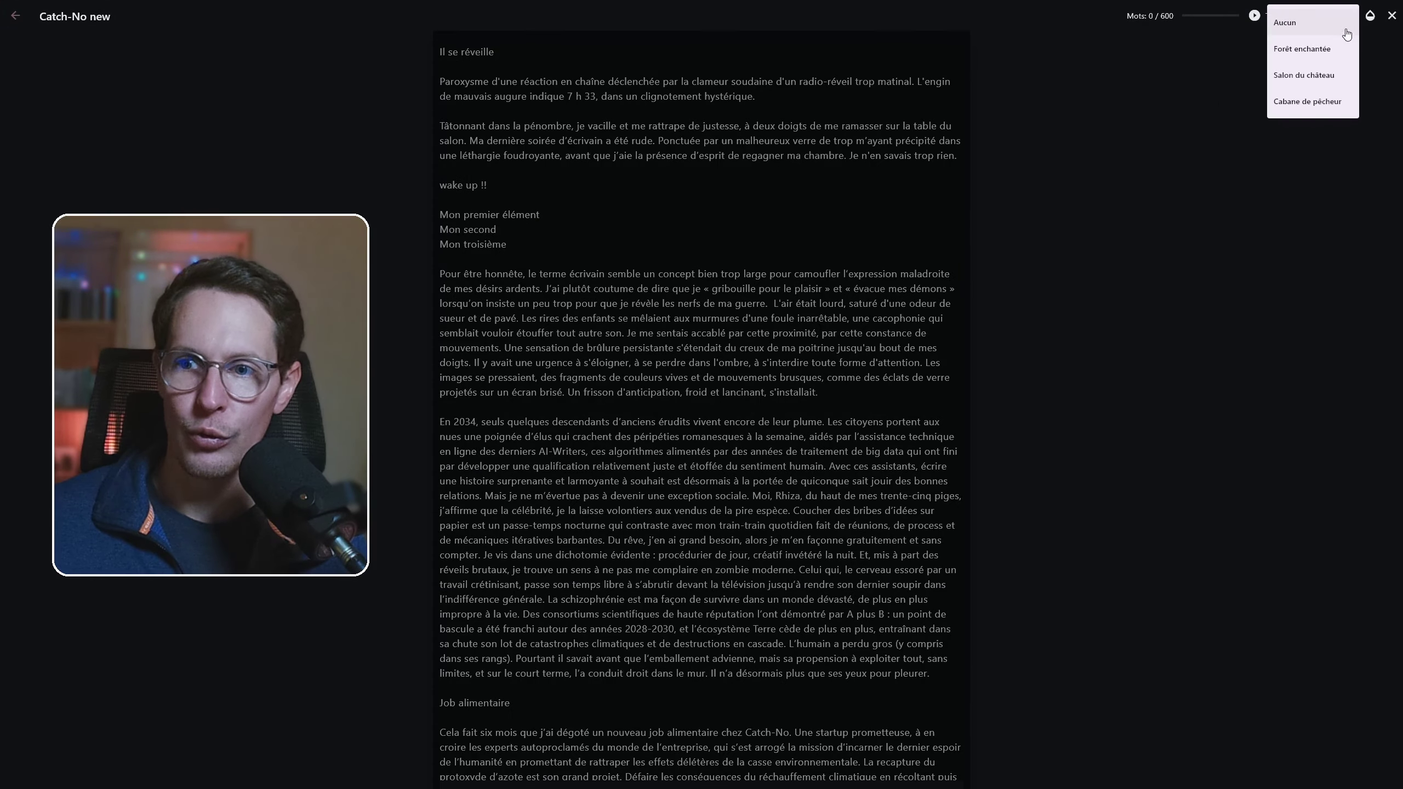
click(1306, 103)
scroll(1014, 313, down, 6)
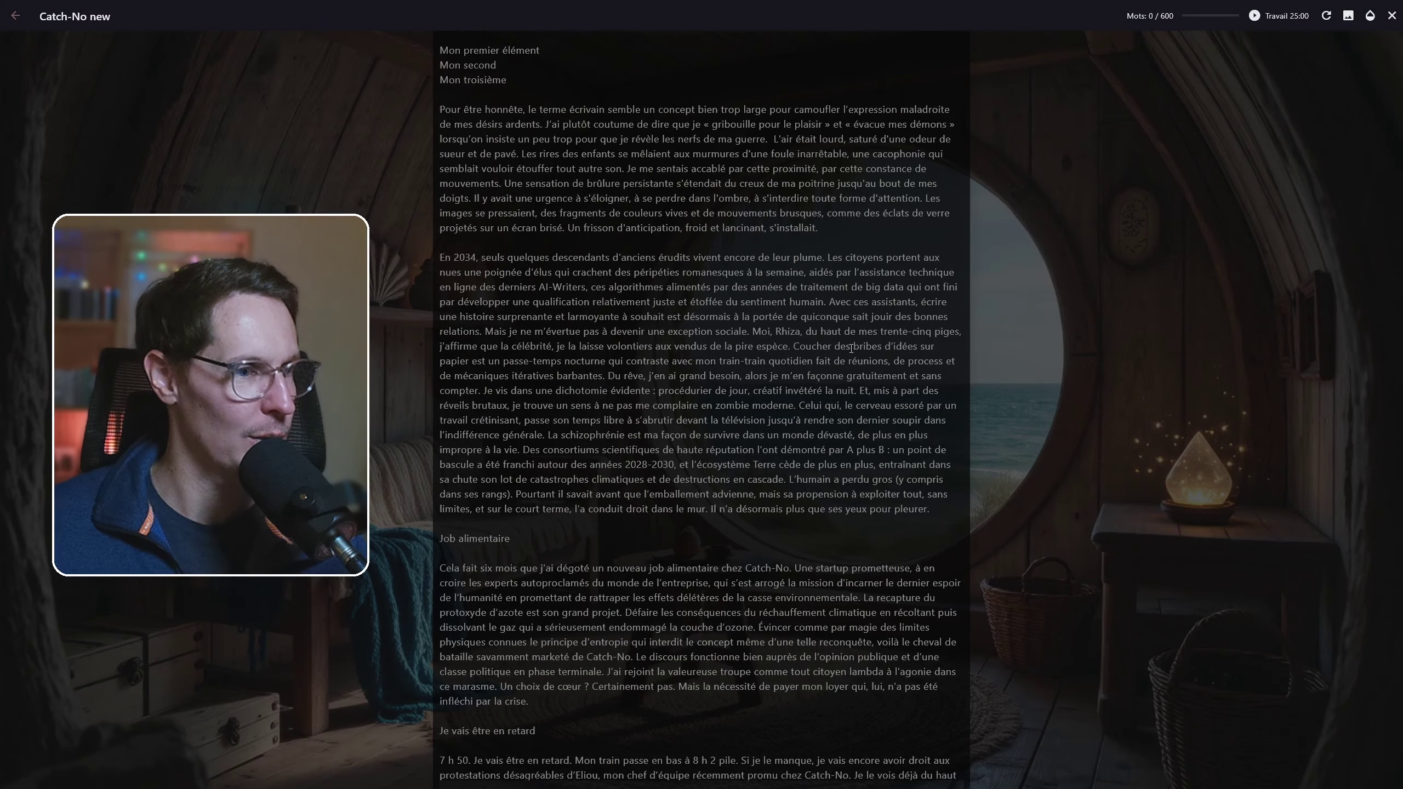
scroll(1008, 315, up, 6)
scroll(706, 398, down, 3)
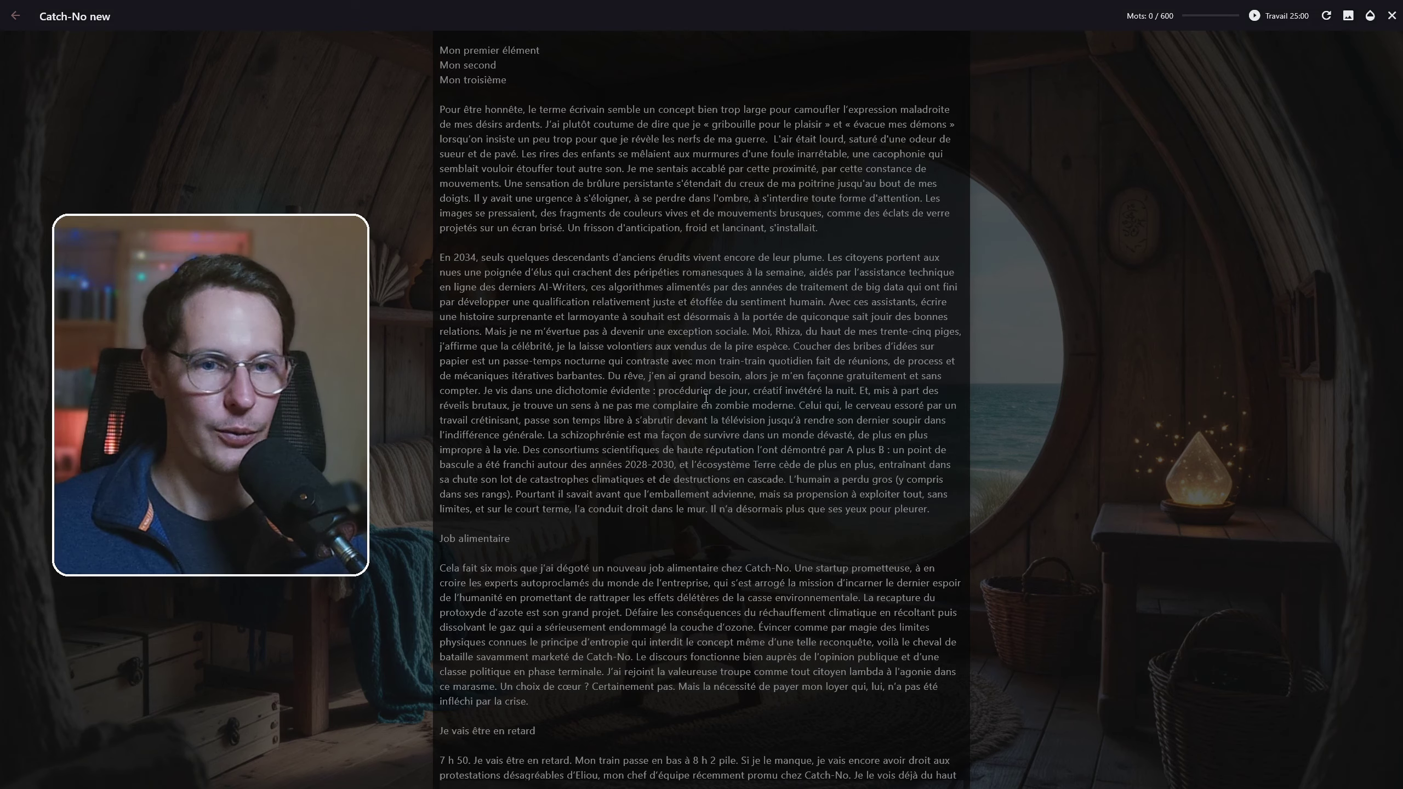
scroll(715, 411, up, 3)
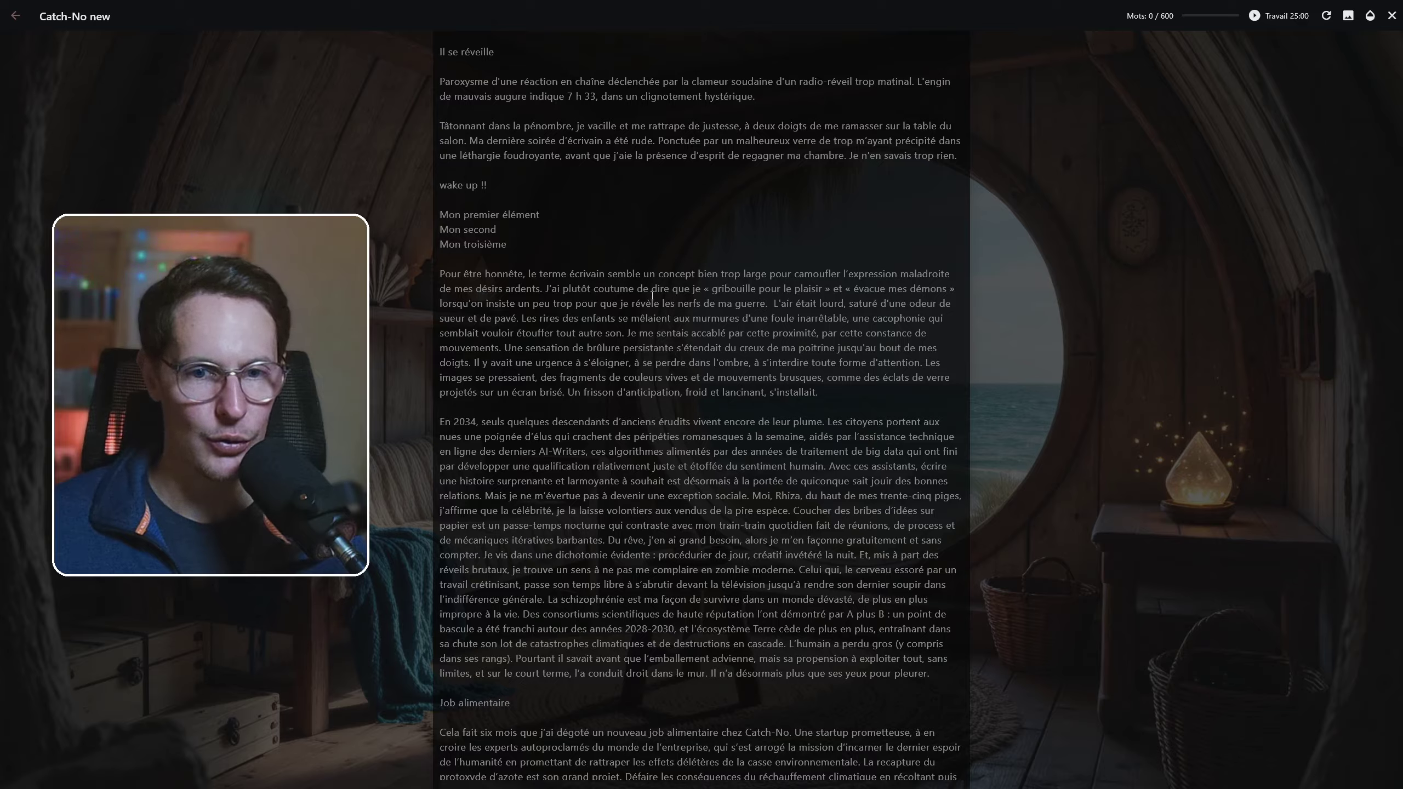
Step: Check the current-line highlighting on several lines of the "Pour être honnête" paragraph and on "Mon troisième"
drag(652, 295, 771, 380)
click(771, 379)
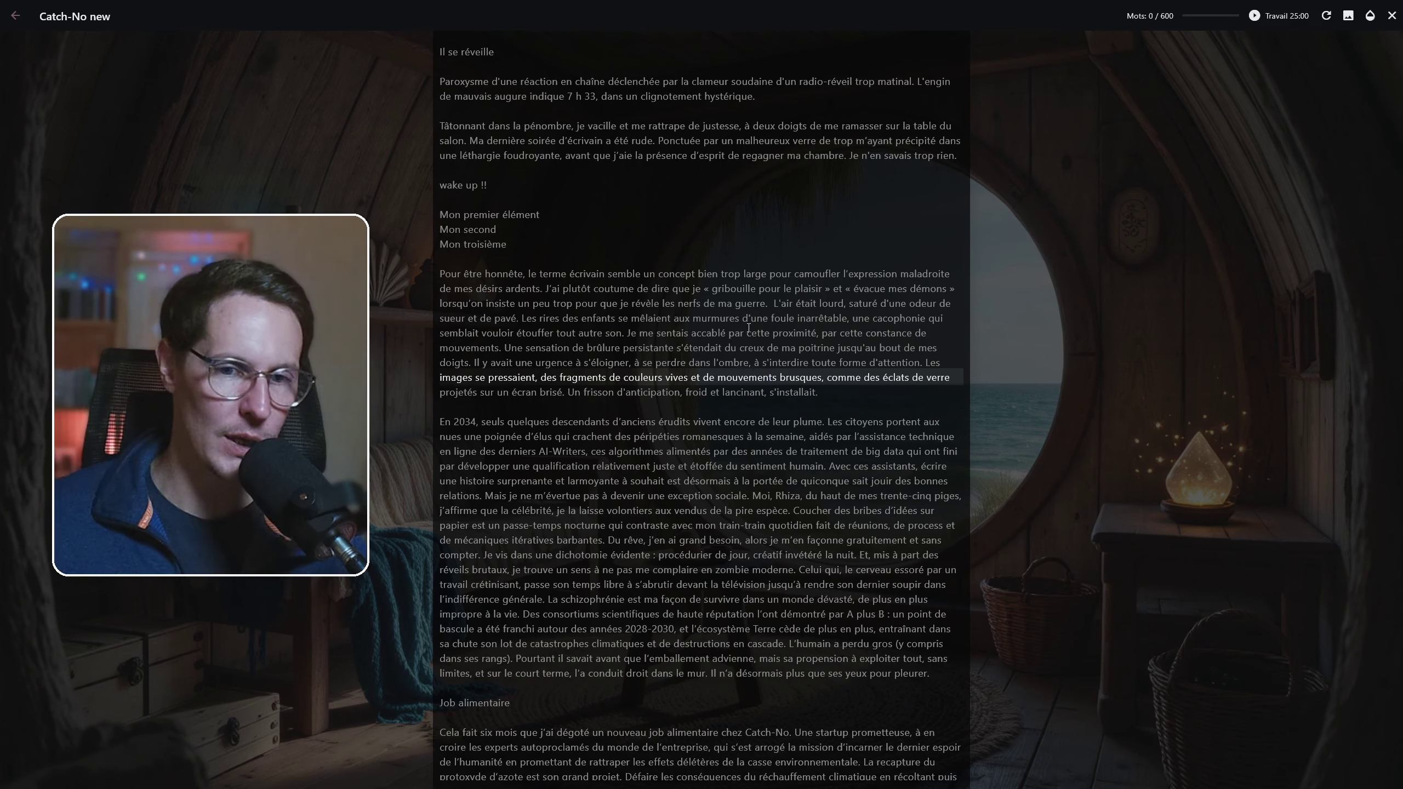
click(748, 331)
click(851, 396)
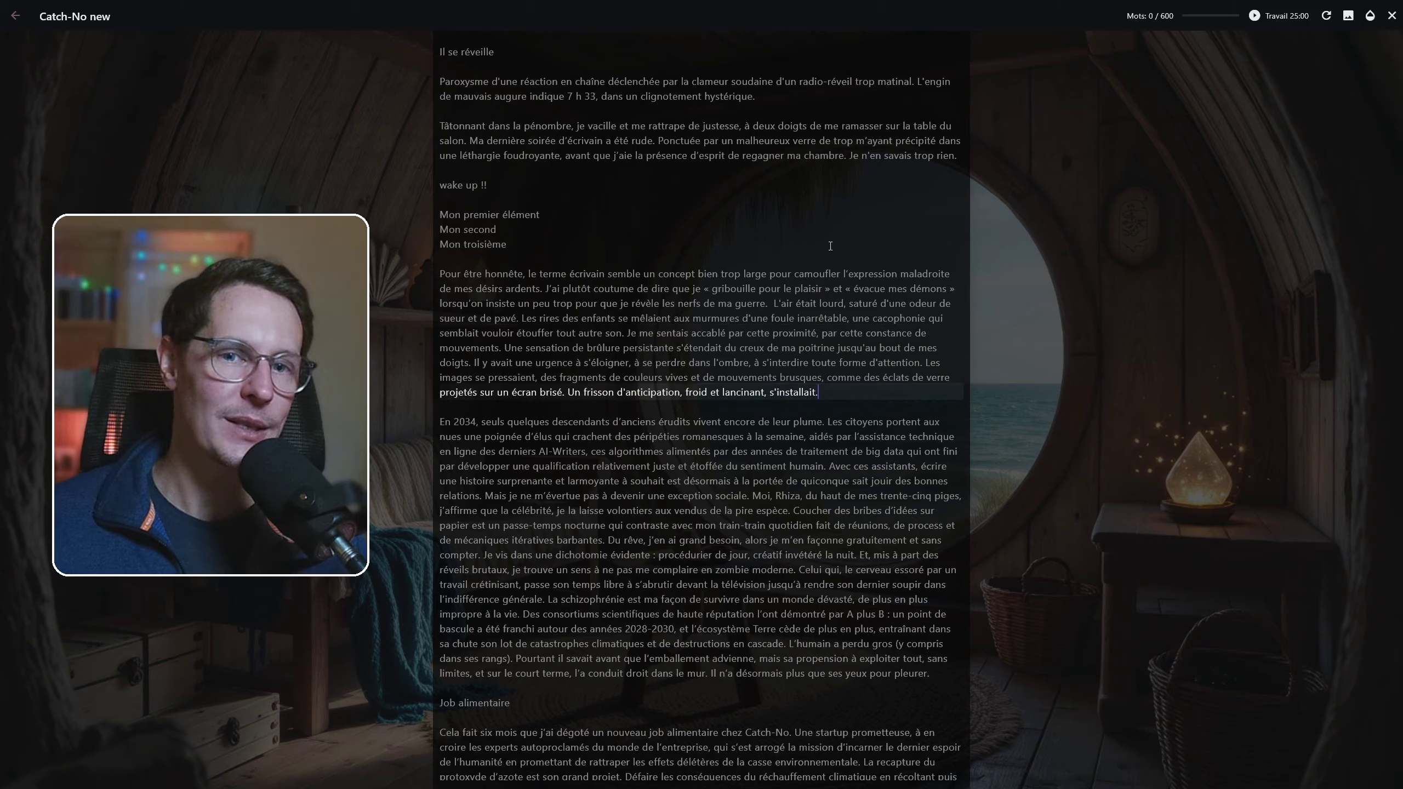
click(790, 214)
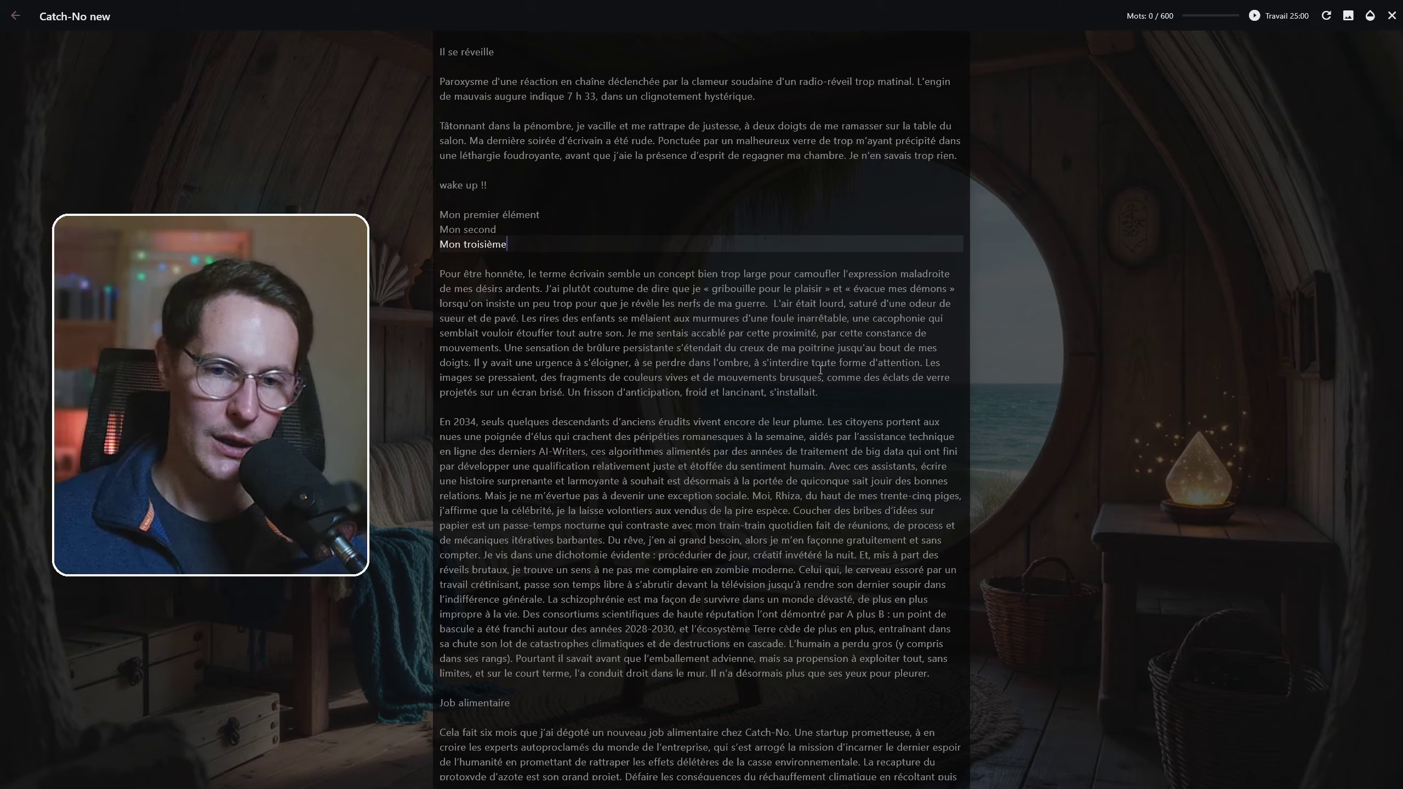
click(872, 378)
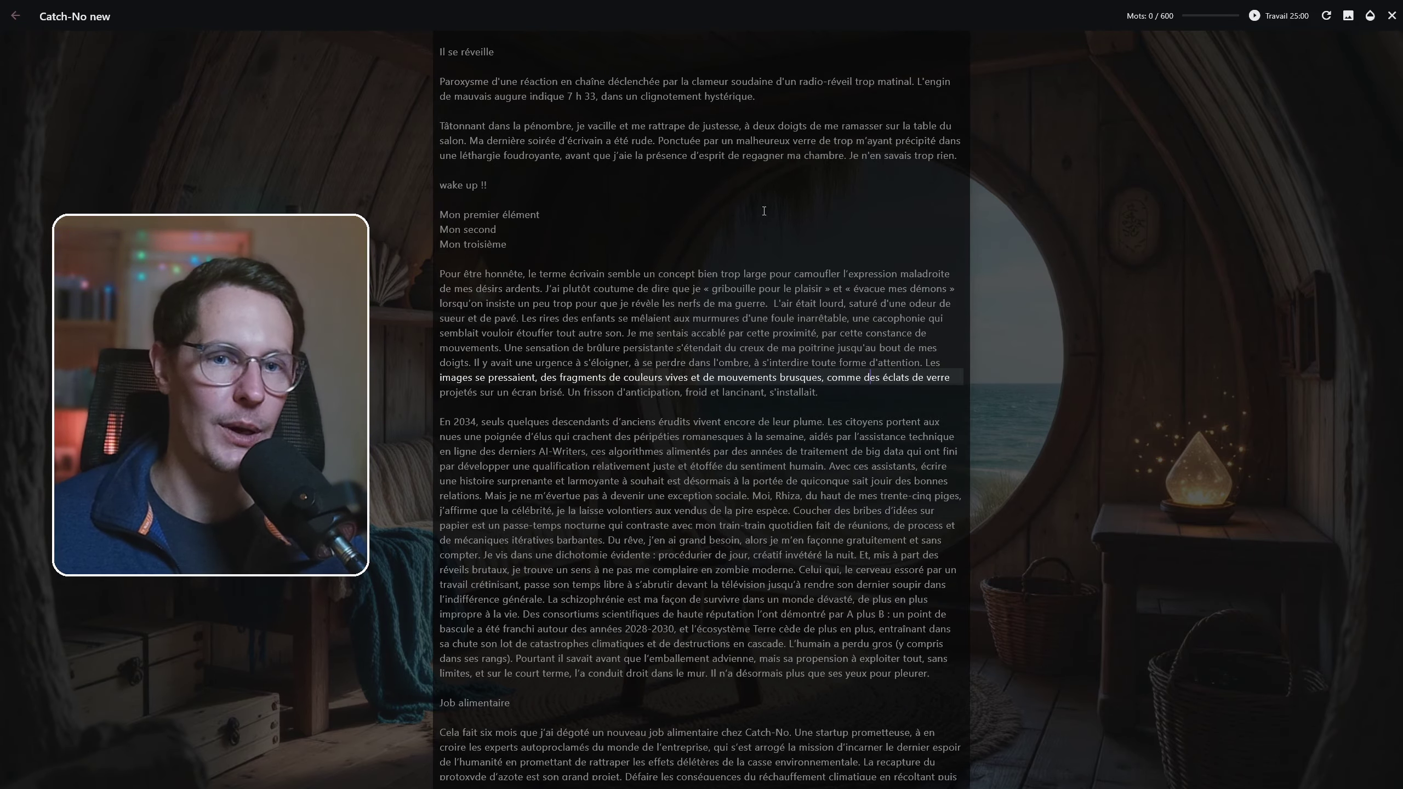
Step: Place the cursor on the empty line below the "Pour être honnête" paragraph and move the highlighting up line by line
scroll(726, 279, down, 2)
click(773, 283)
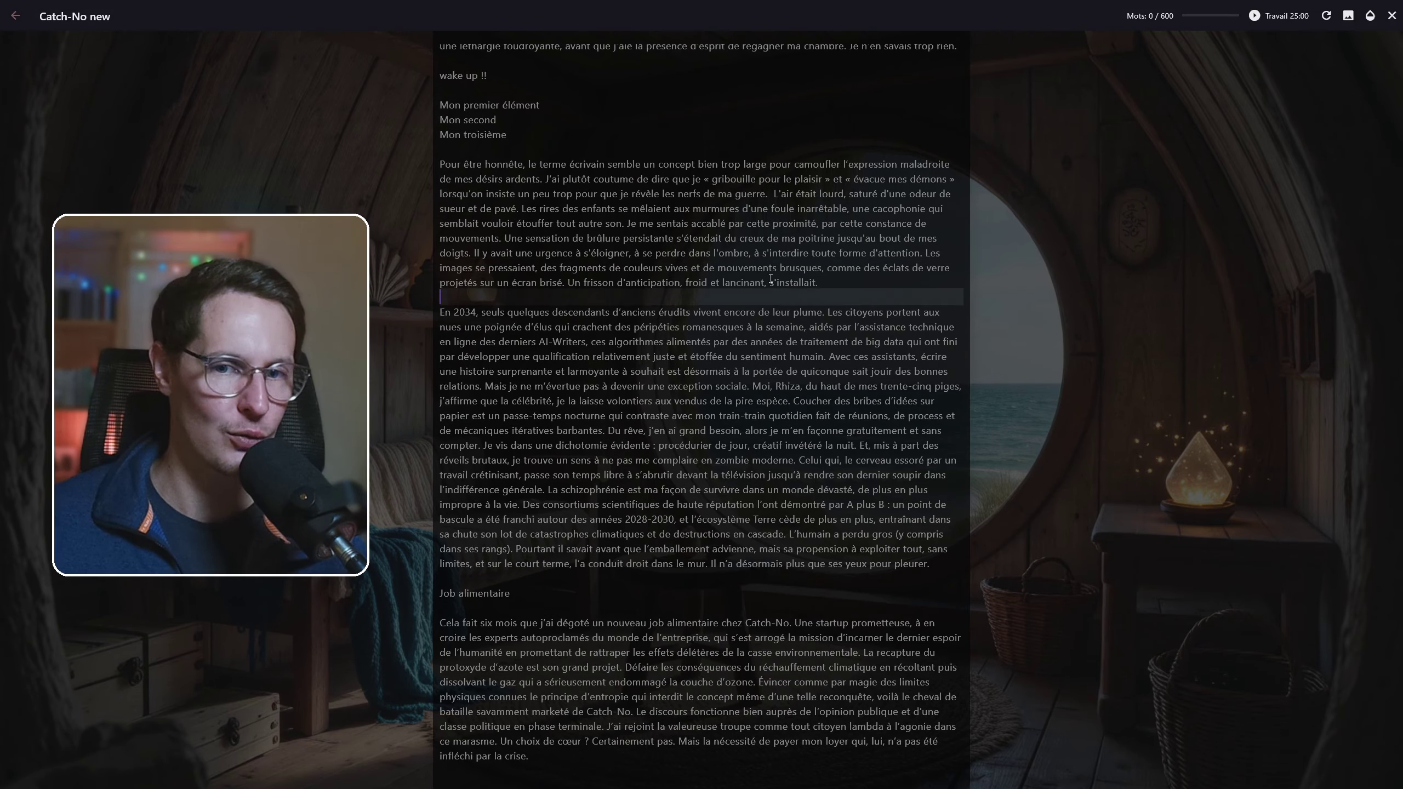
scroll(772, 292, down, 1)
key(Up)
key(Up)
key(Up)
key(Up)
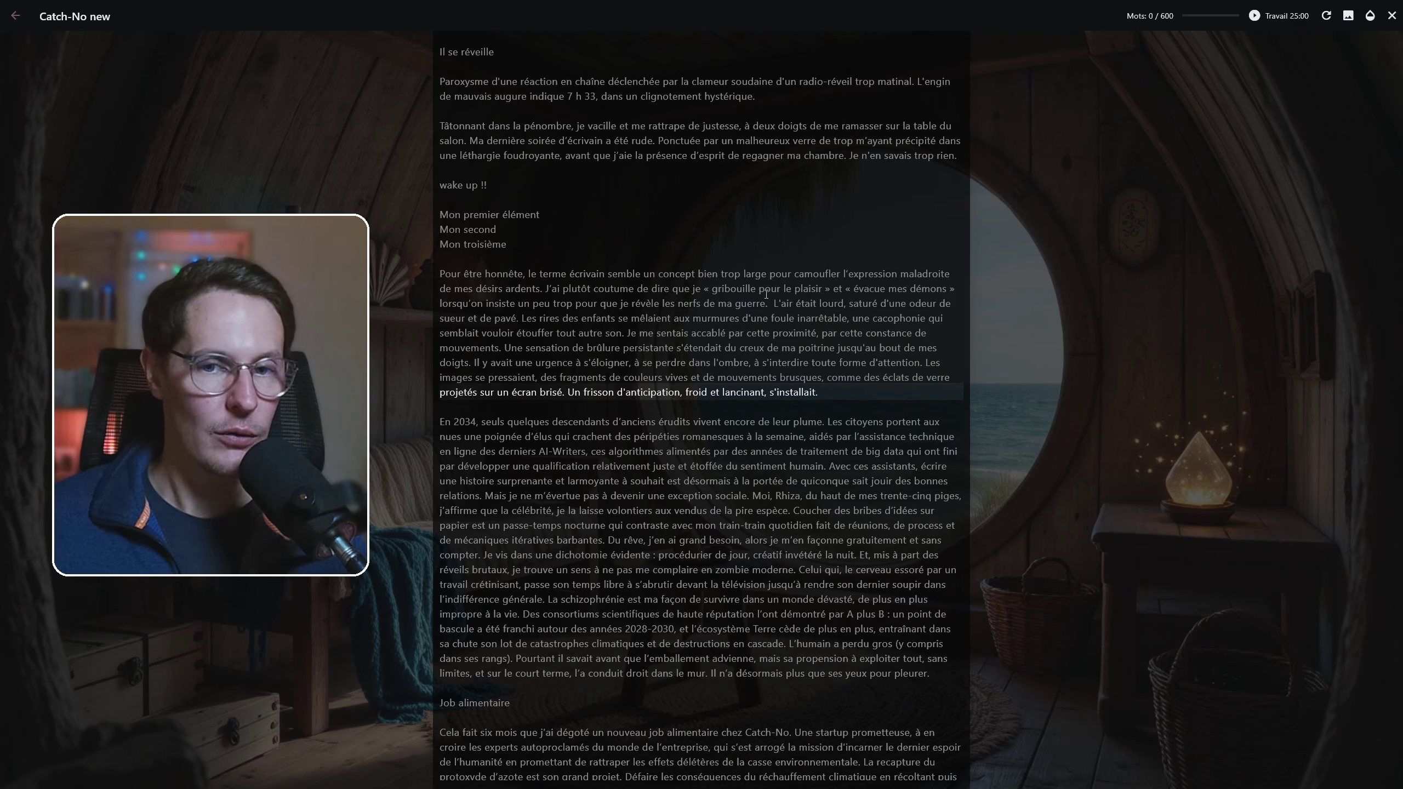
Step: Change the focus mode background to Salon du château and look over the text on it
click(1348, 15)
click(1316, 78)
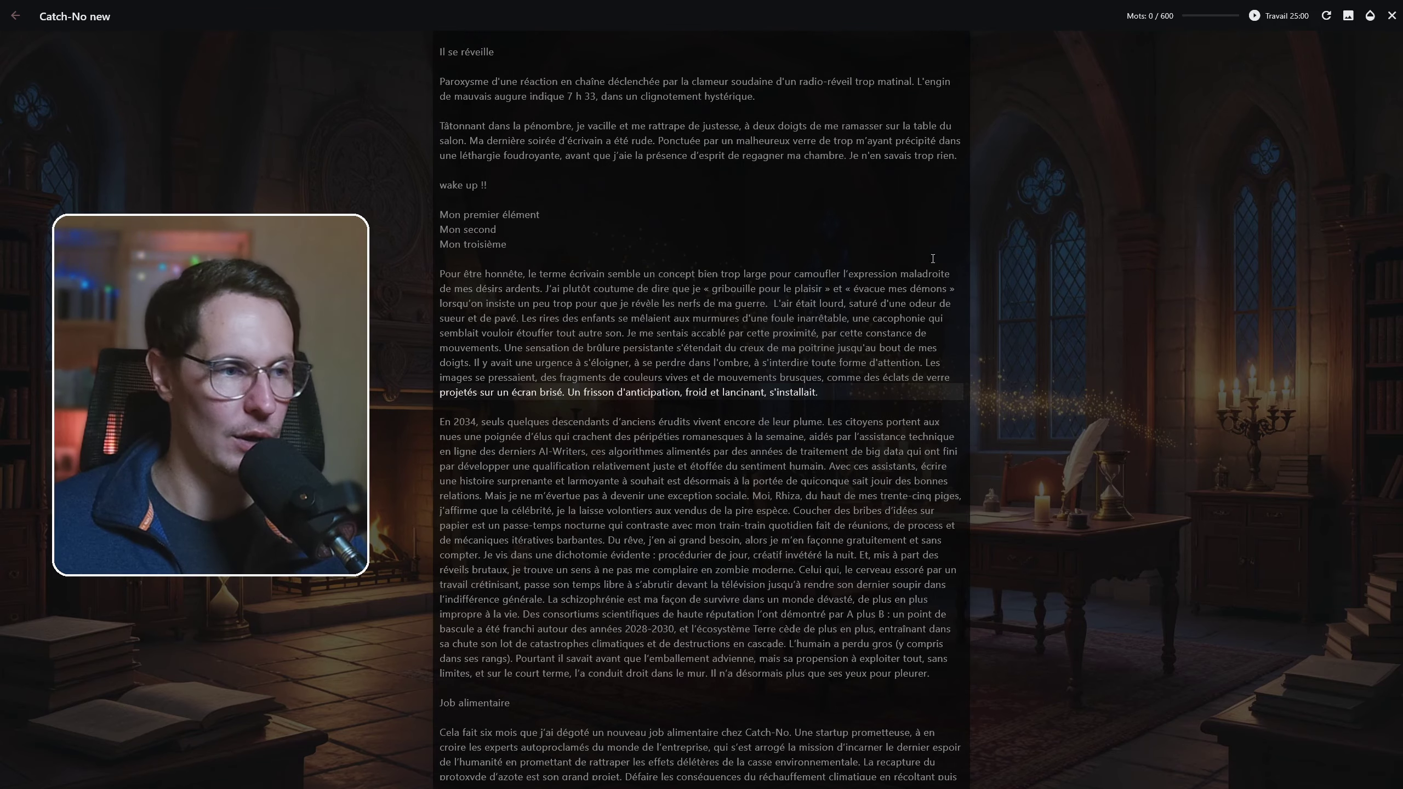
scroll(625, 369, down, 7)
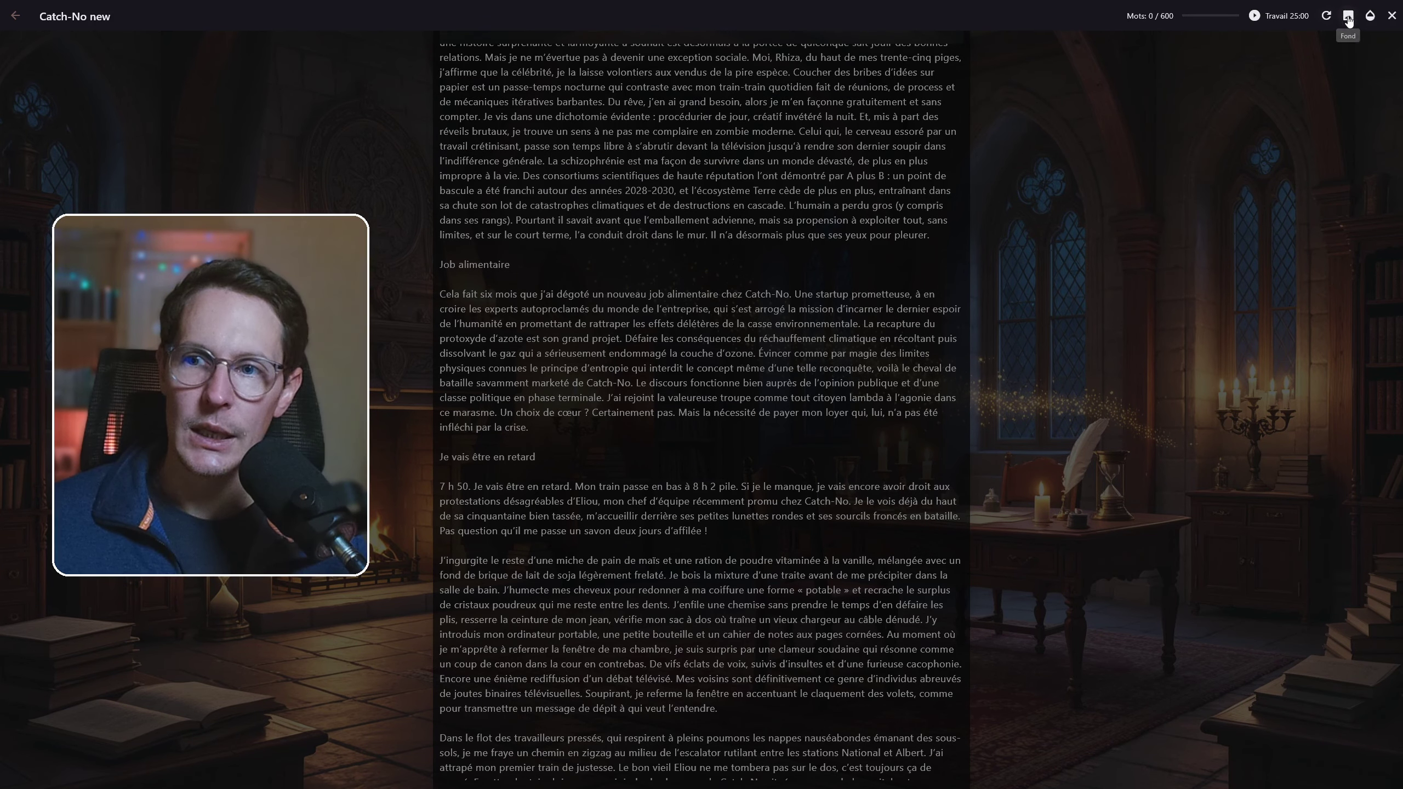
Step: Try the background opacity at 50%, then at a much fainter level
click(1364, 19)
click(1370, 15)
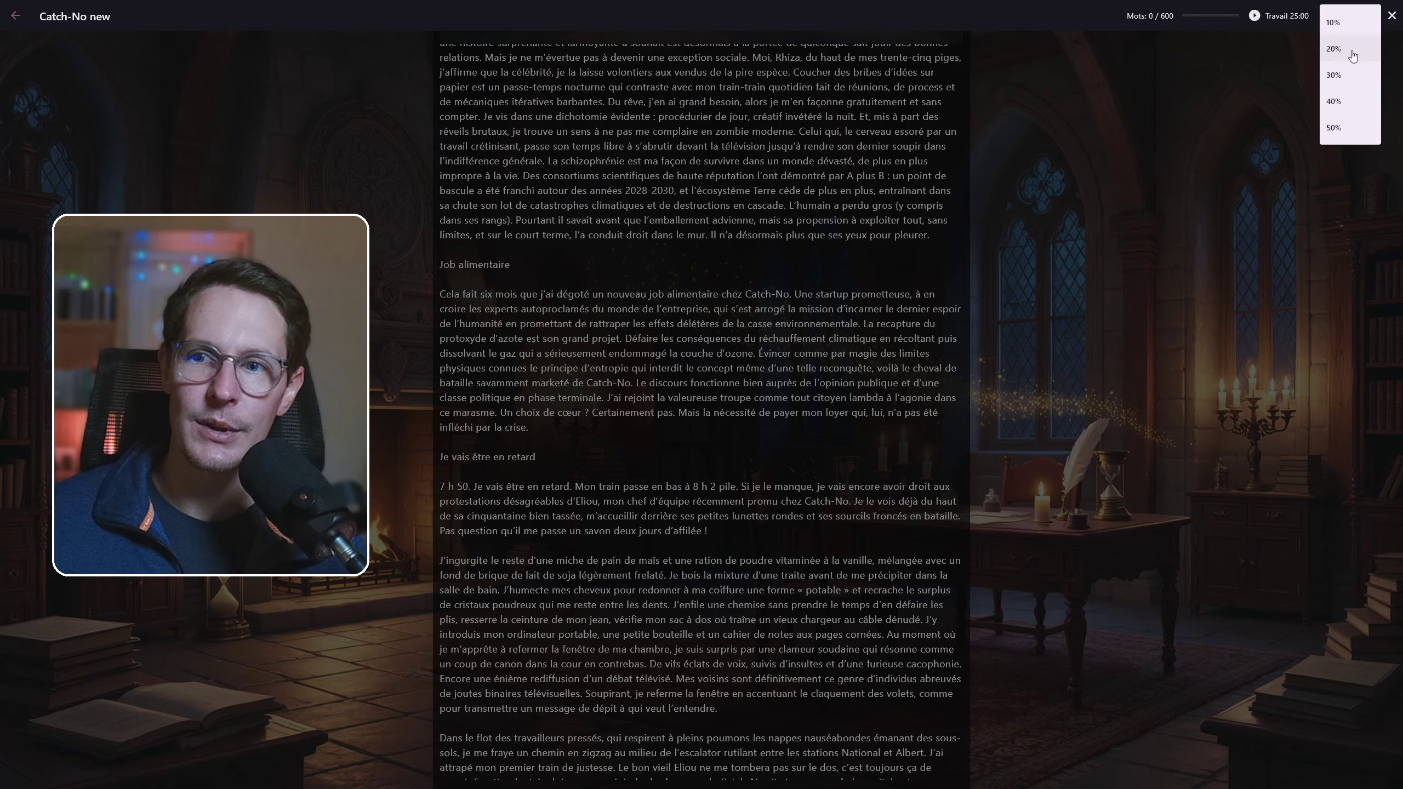
click(1333, 132)
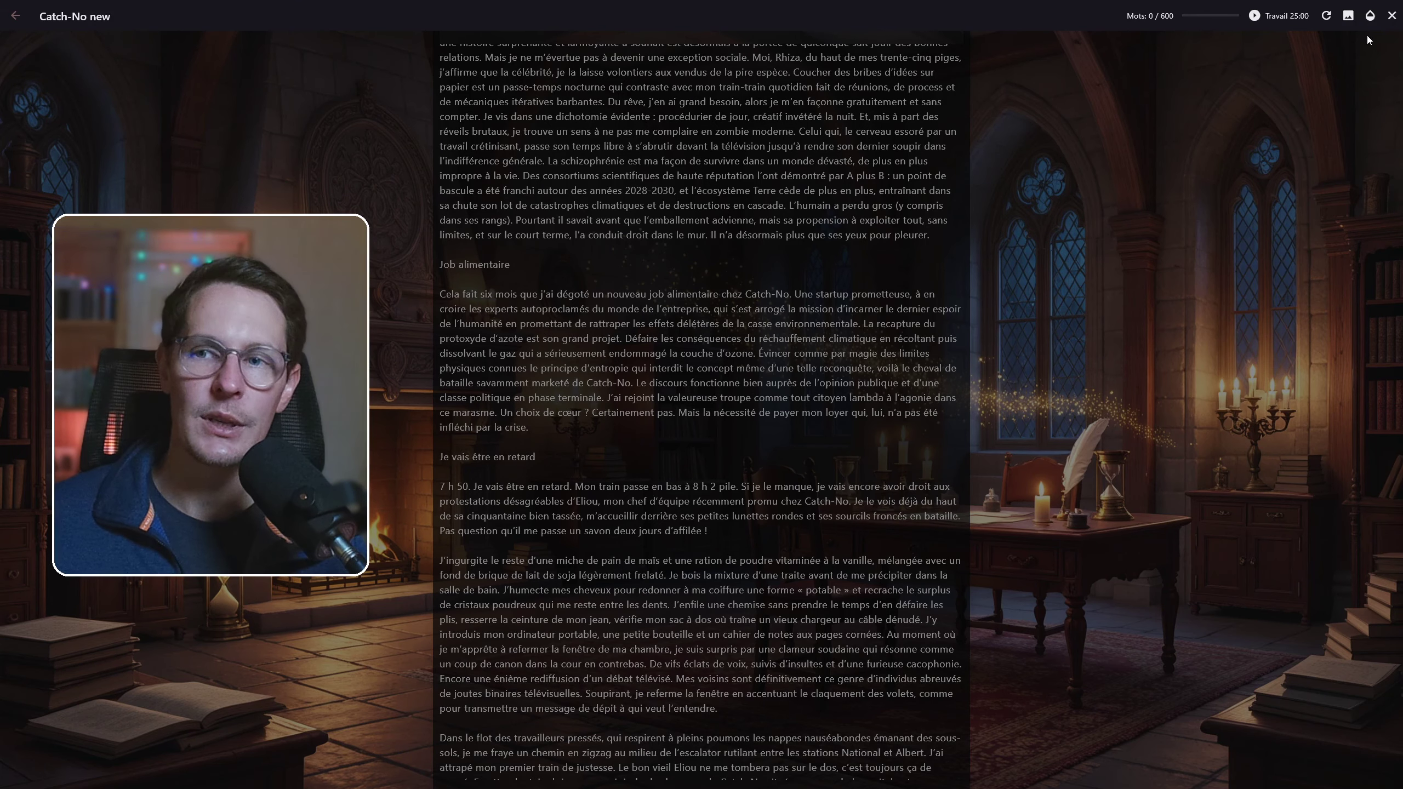
click(1370, 16)
click(1341, 43)
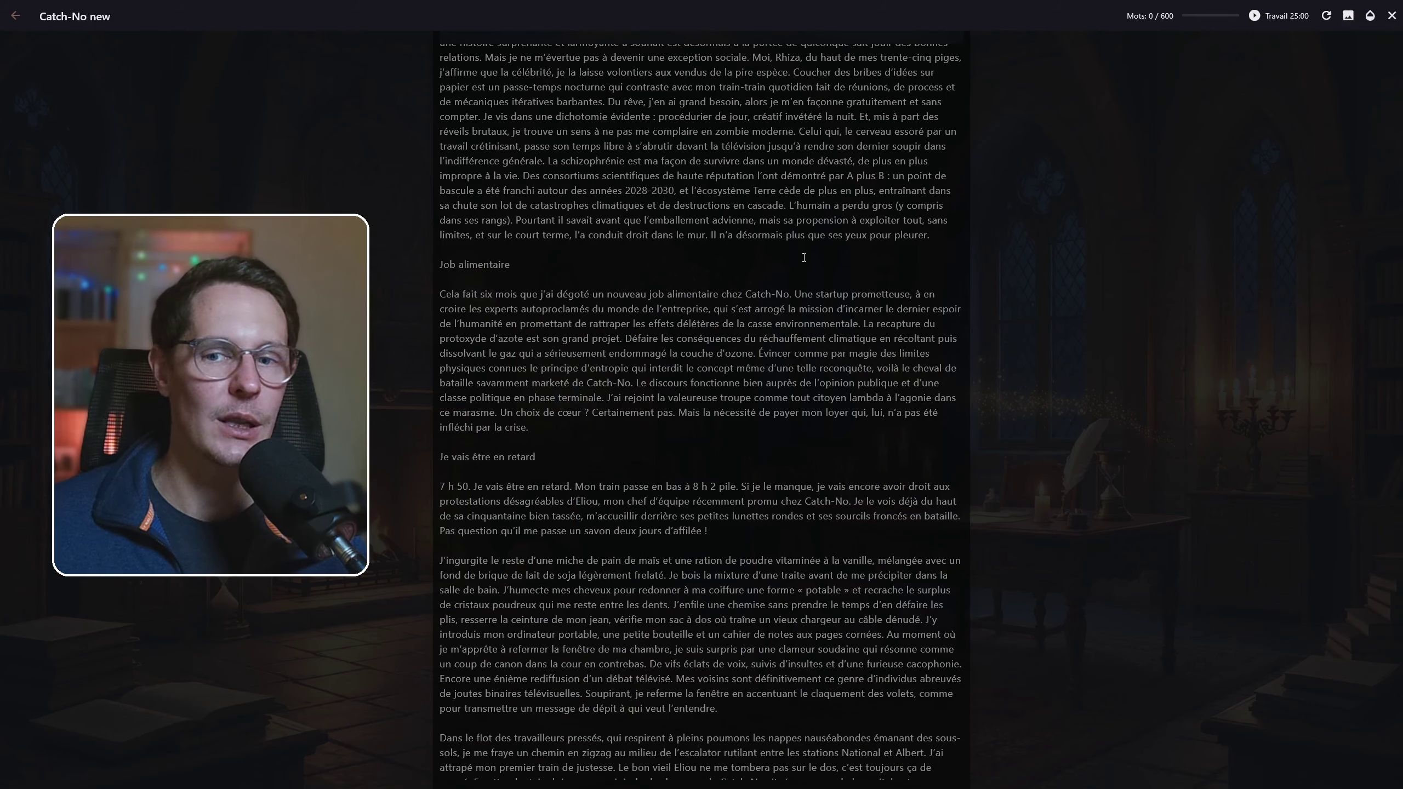
Step: Return to the start of the text and check the line highlighting in the "En 2034" paragraph
scroll(801, 332, up, 8)
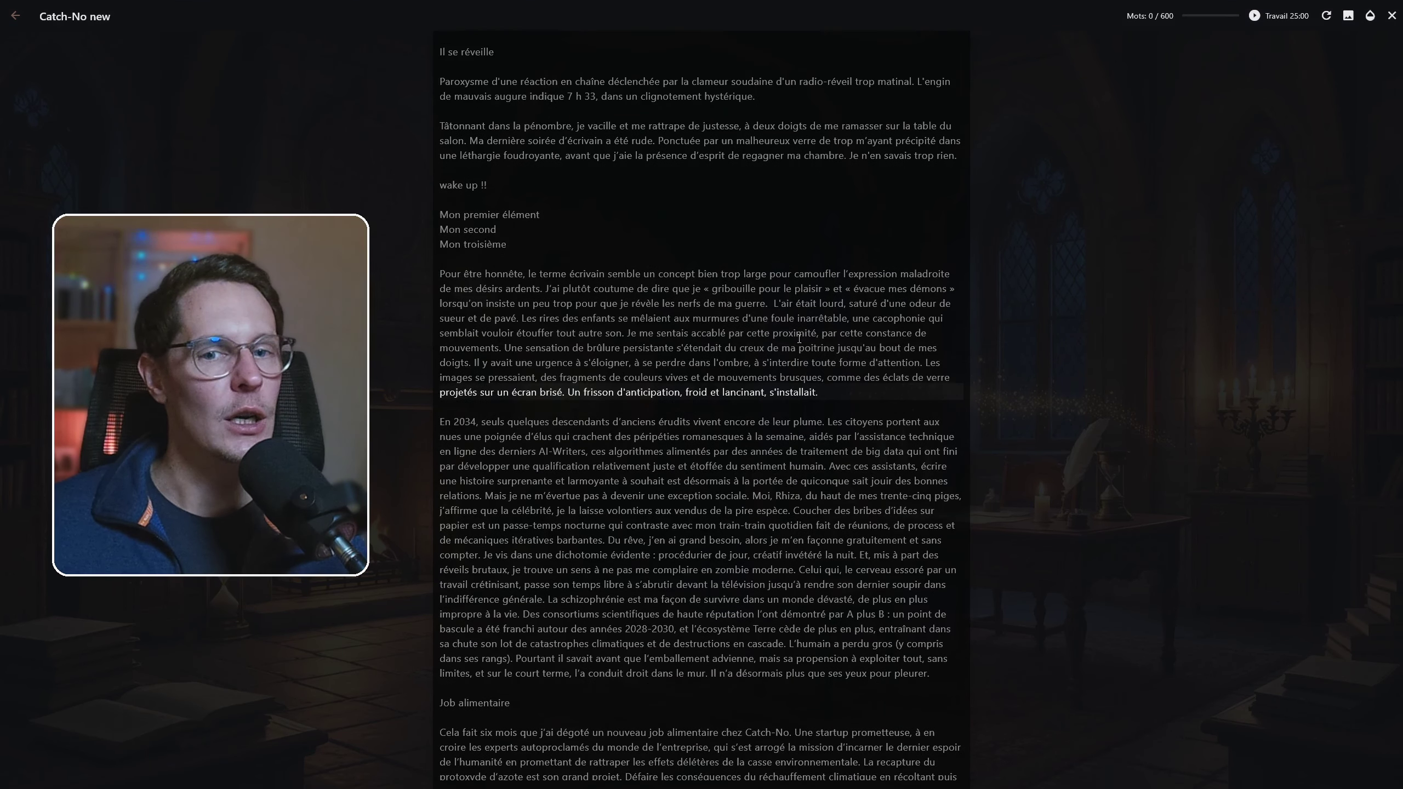
click(755, 435)
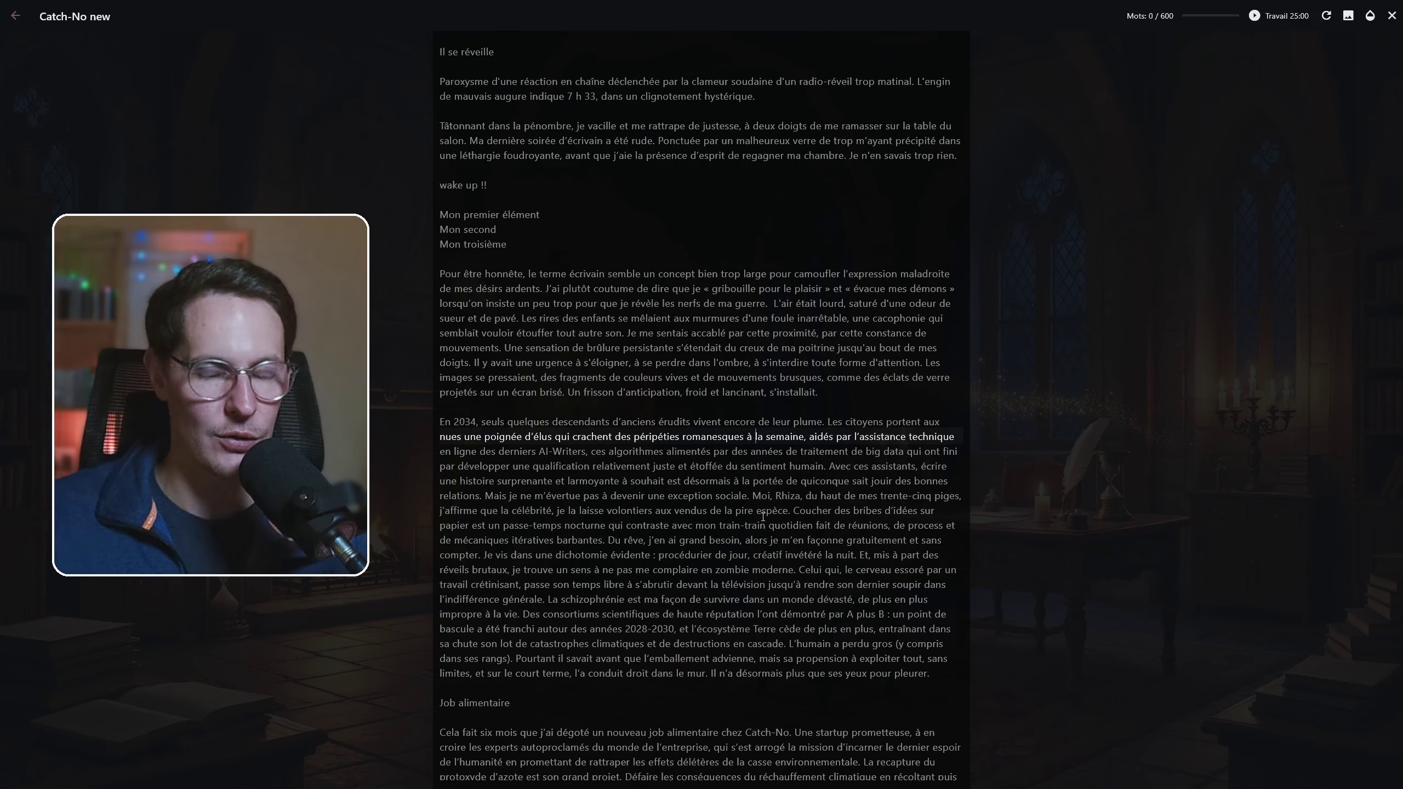
click(691, 510)
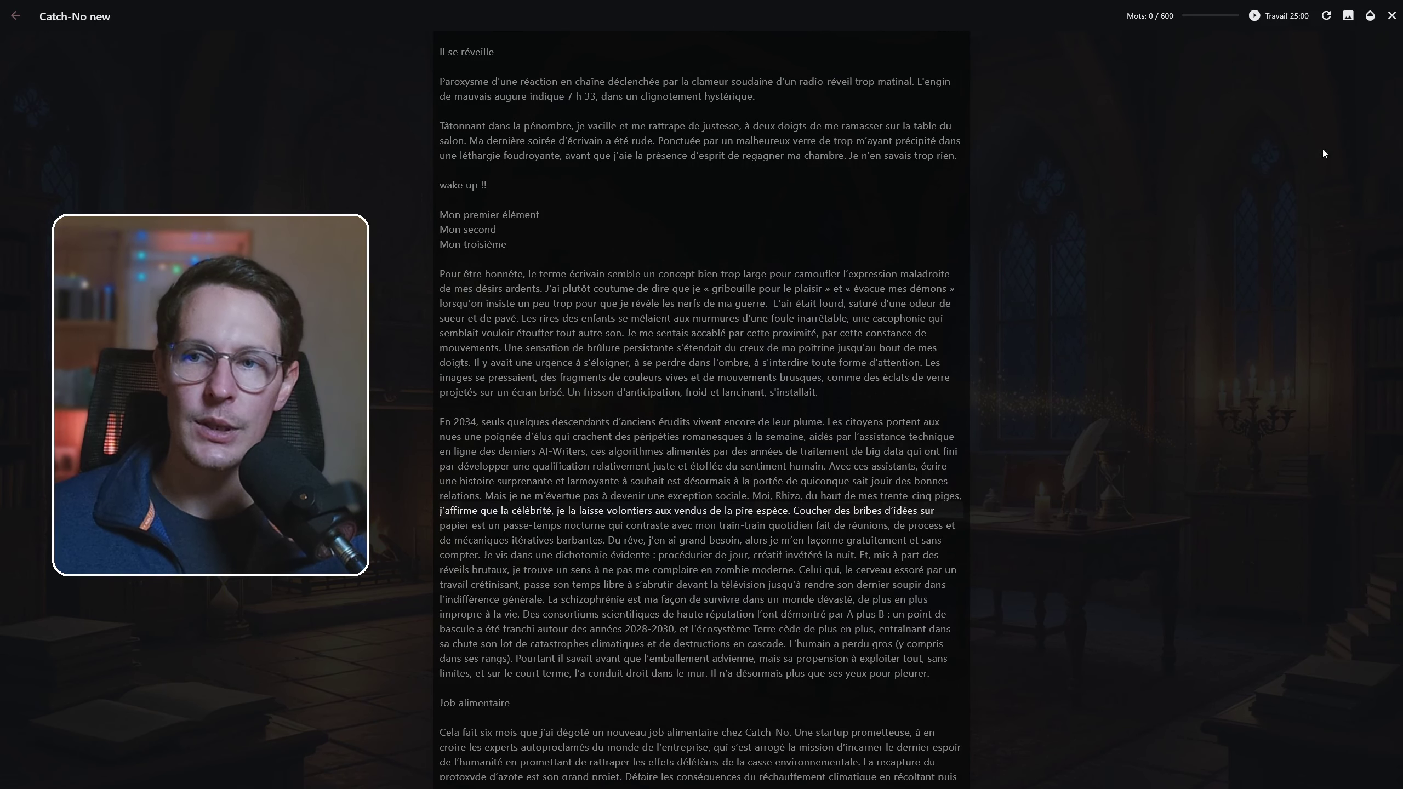
Step: Raise the background opacity to 40%, then to 50%
click(1369, 17)
click(1336, 105)
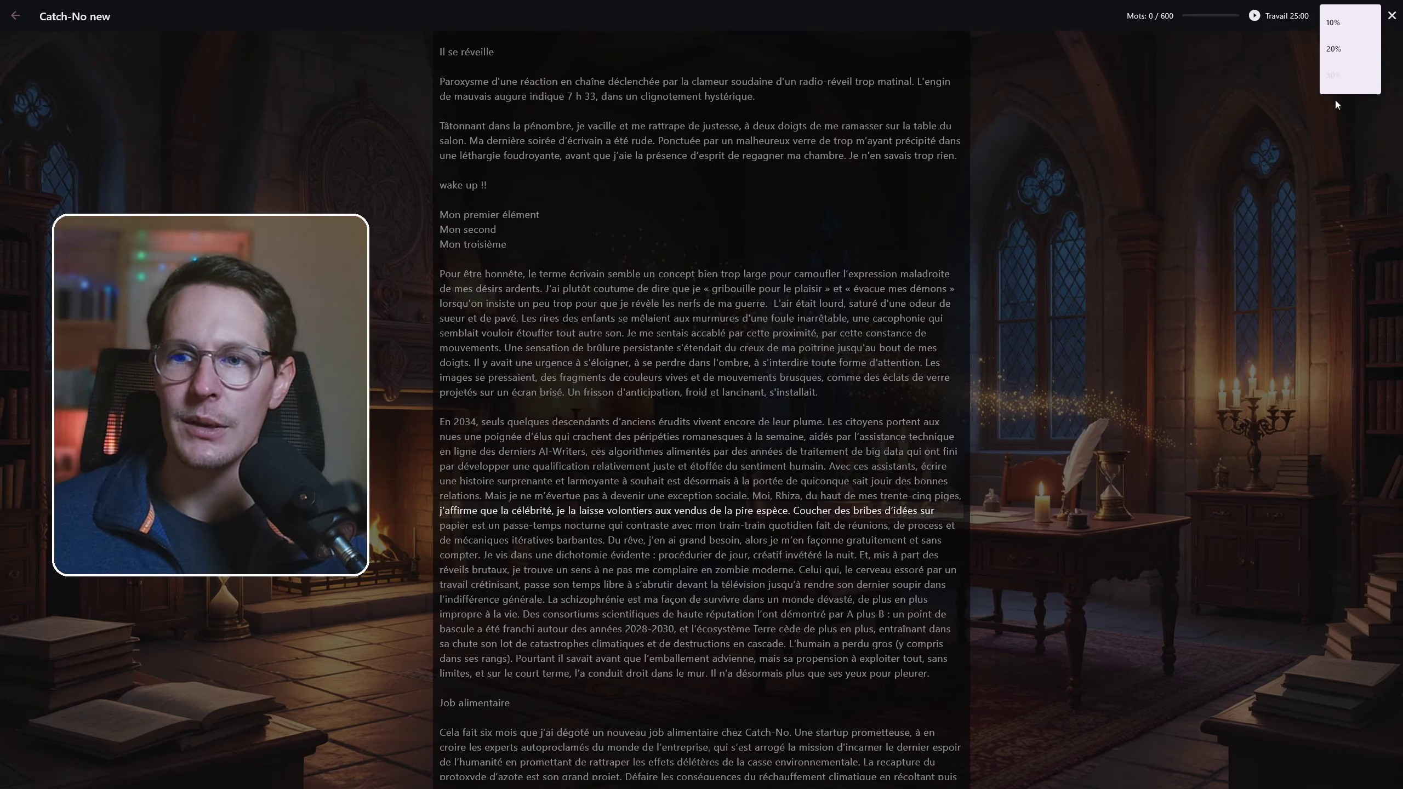
click(1369, 16)
click(1353, 130)
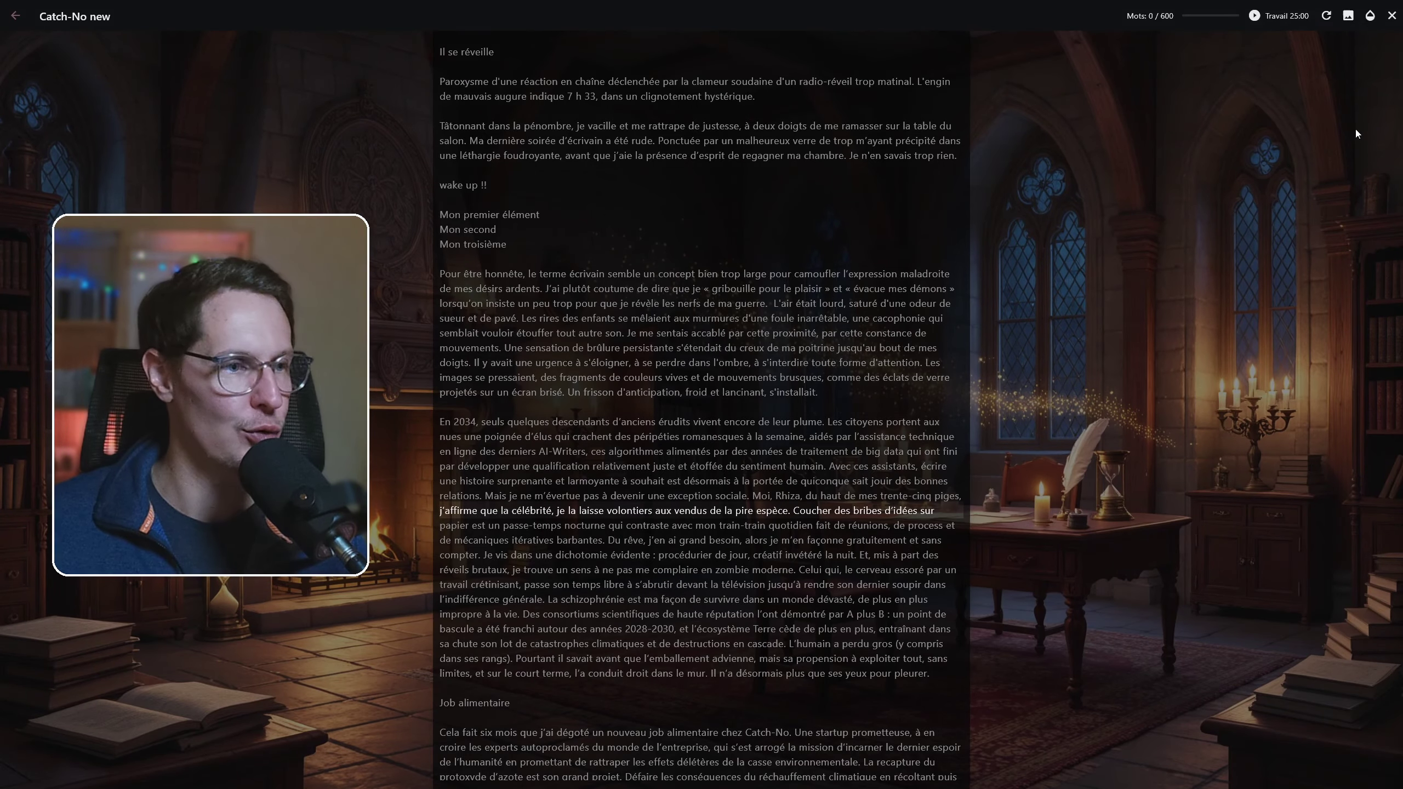
Step: Check the line highlighting on two lines of the paragraph under "Job alimentaire"
scroll(676, 370, down, 8)
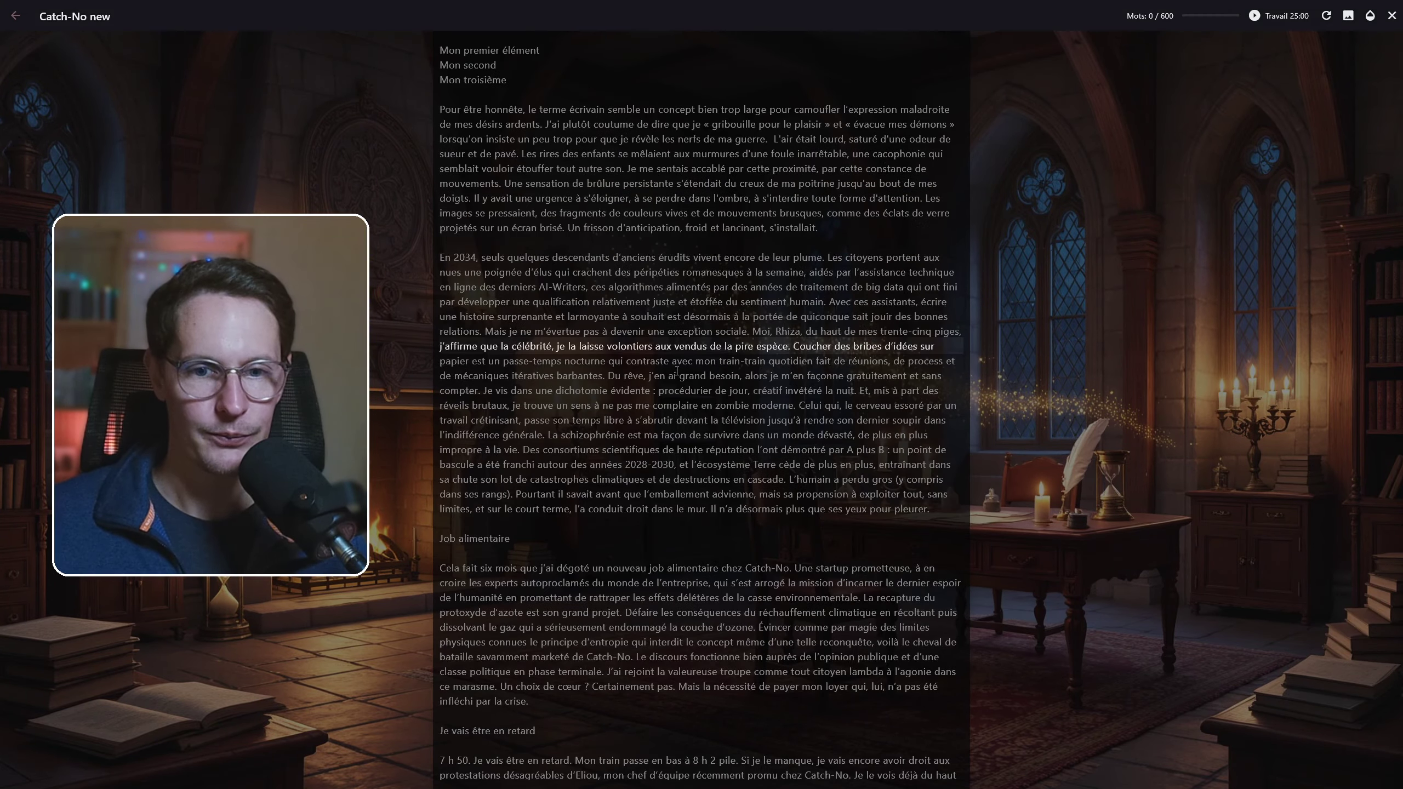
click(691, 352)
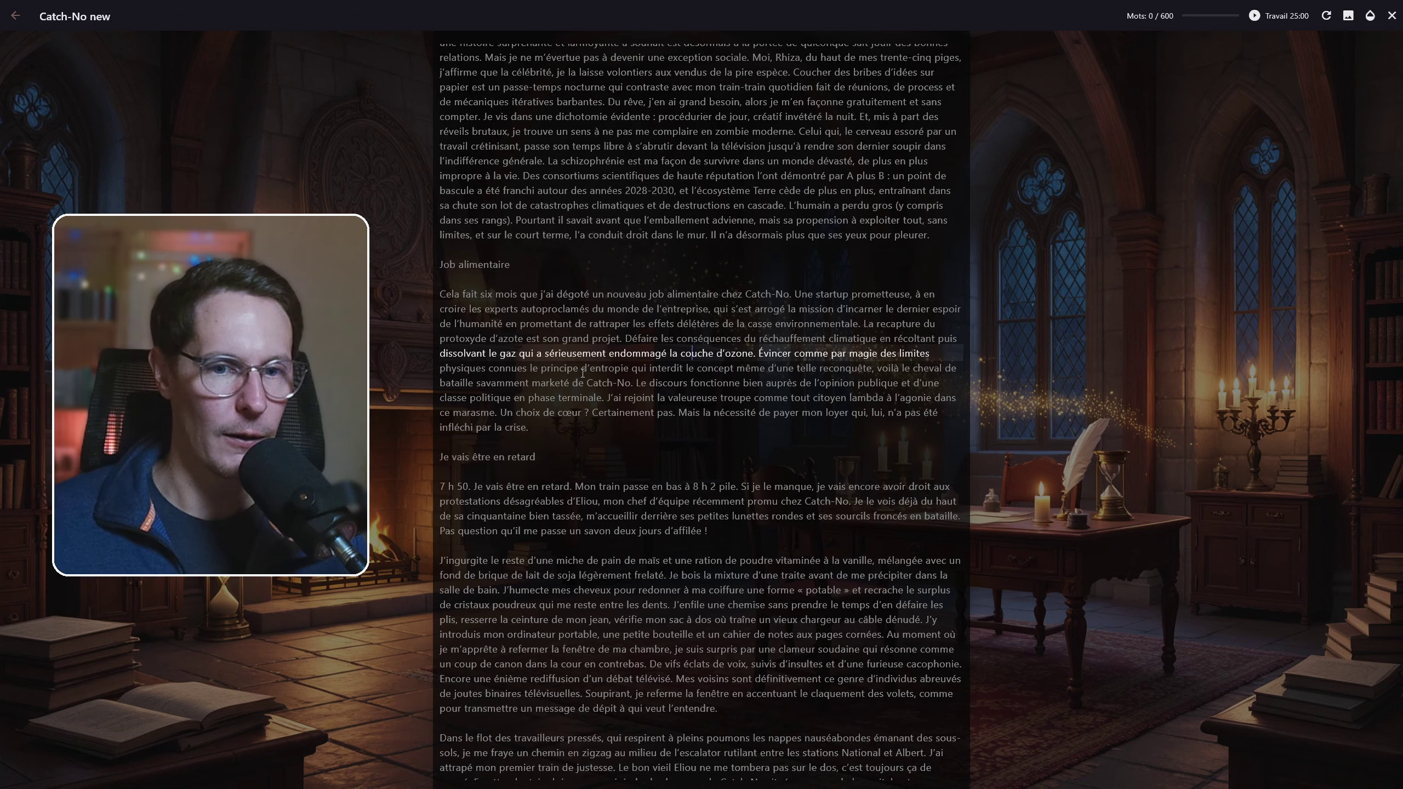
click(574, 368)
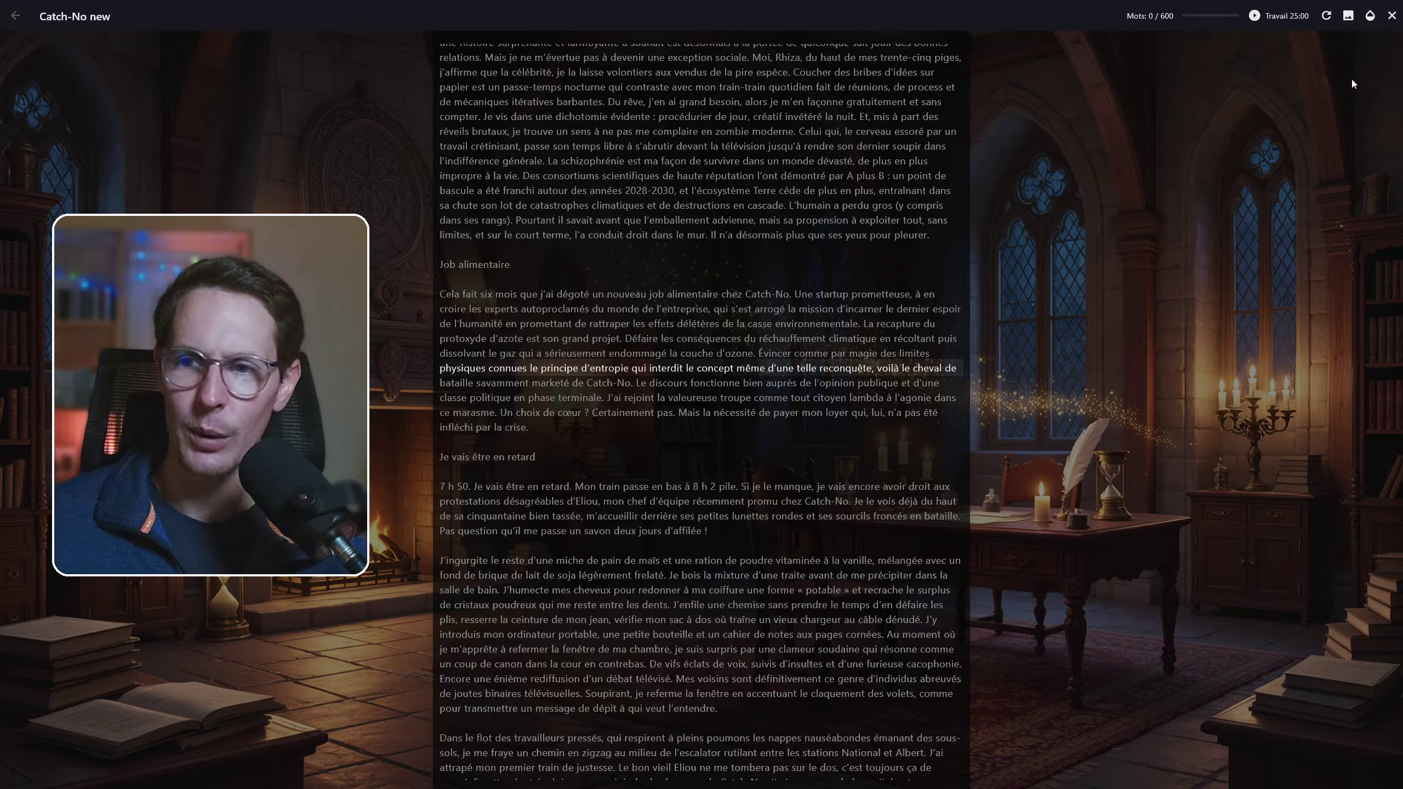
Step: Lower the background opacity to 30%, then to 20%, and look over the text
click(1348, 15)
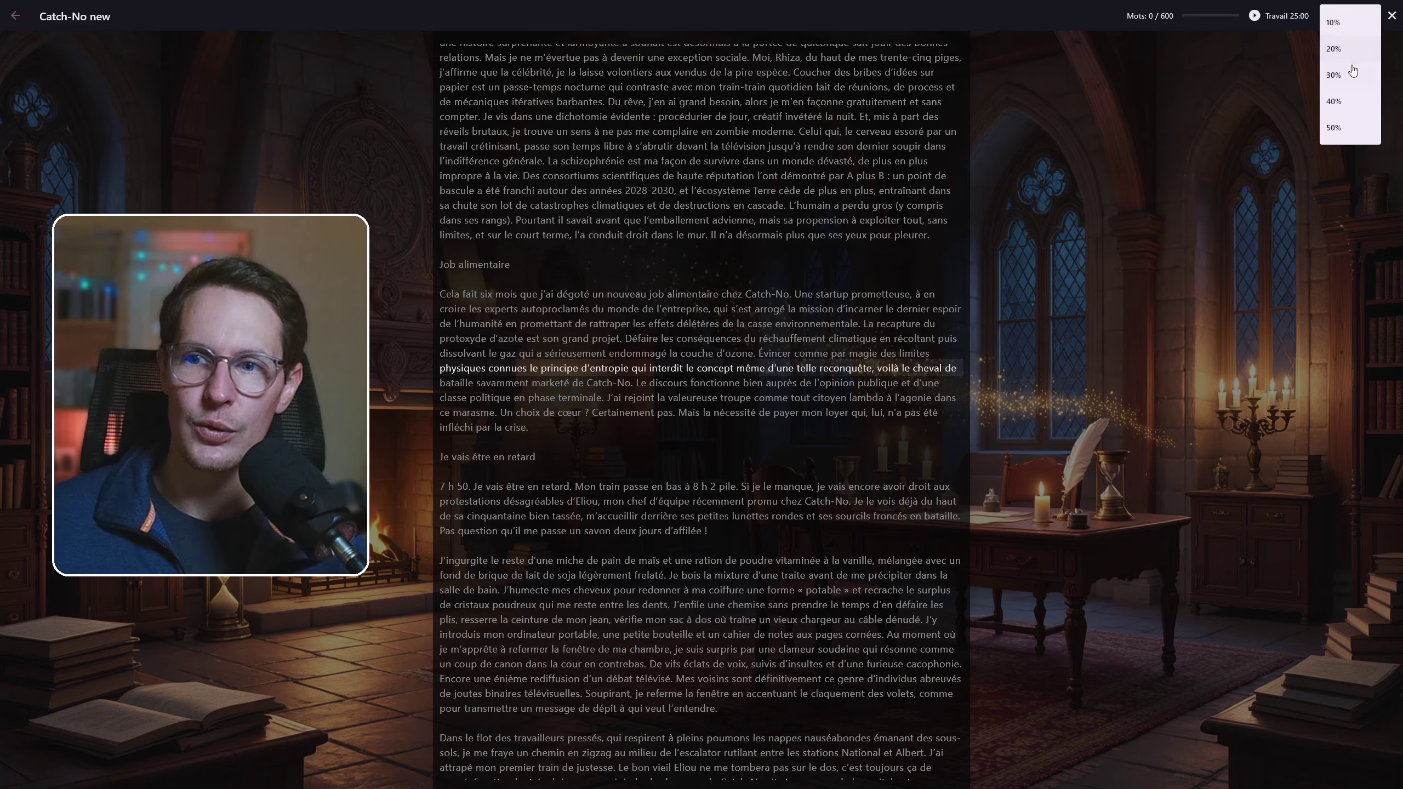
click(1352, 74)
click(1348, 15)
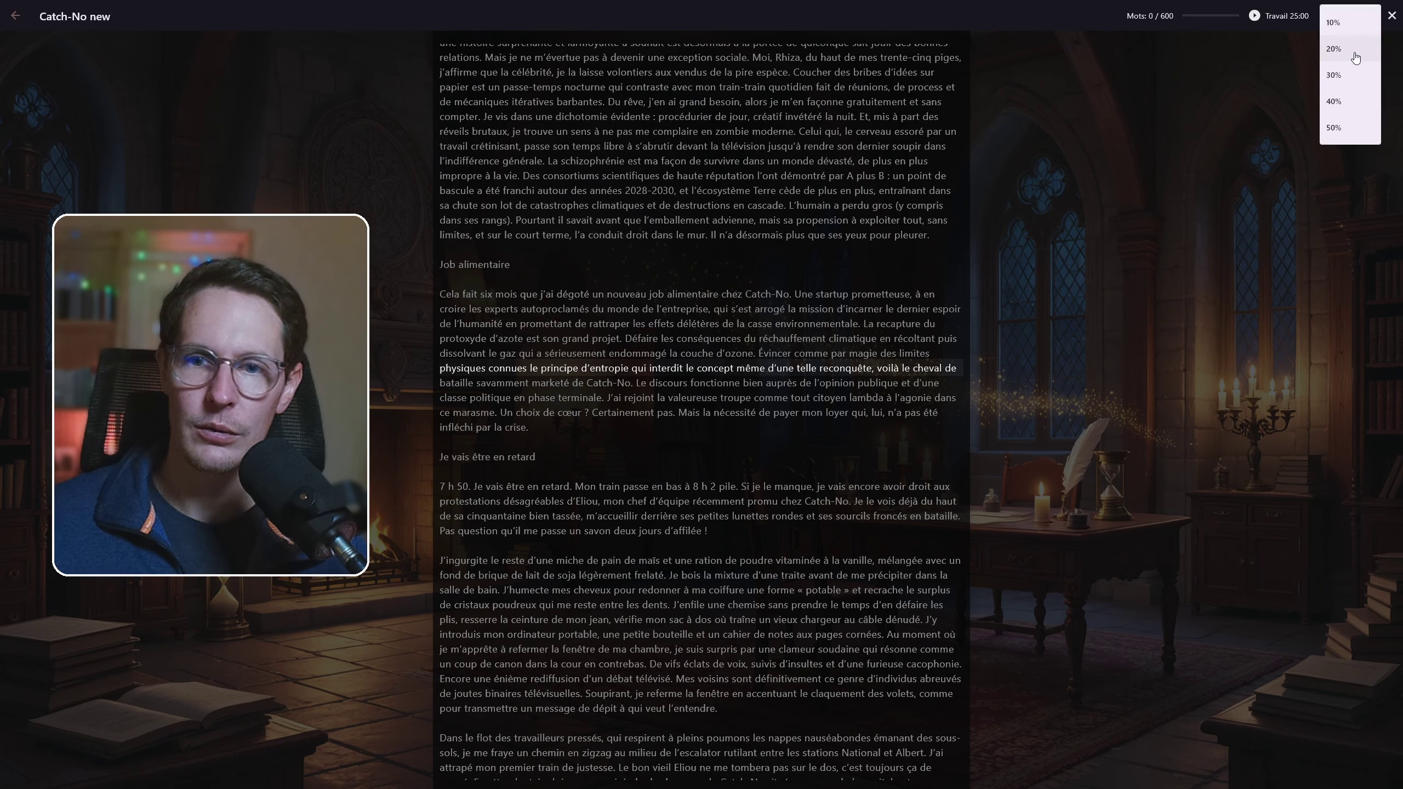
click(1354, 50)
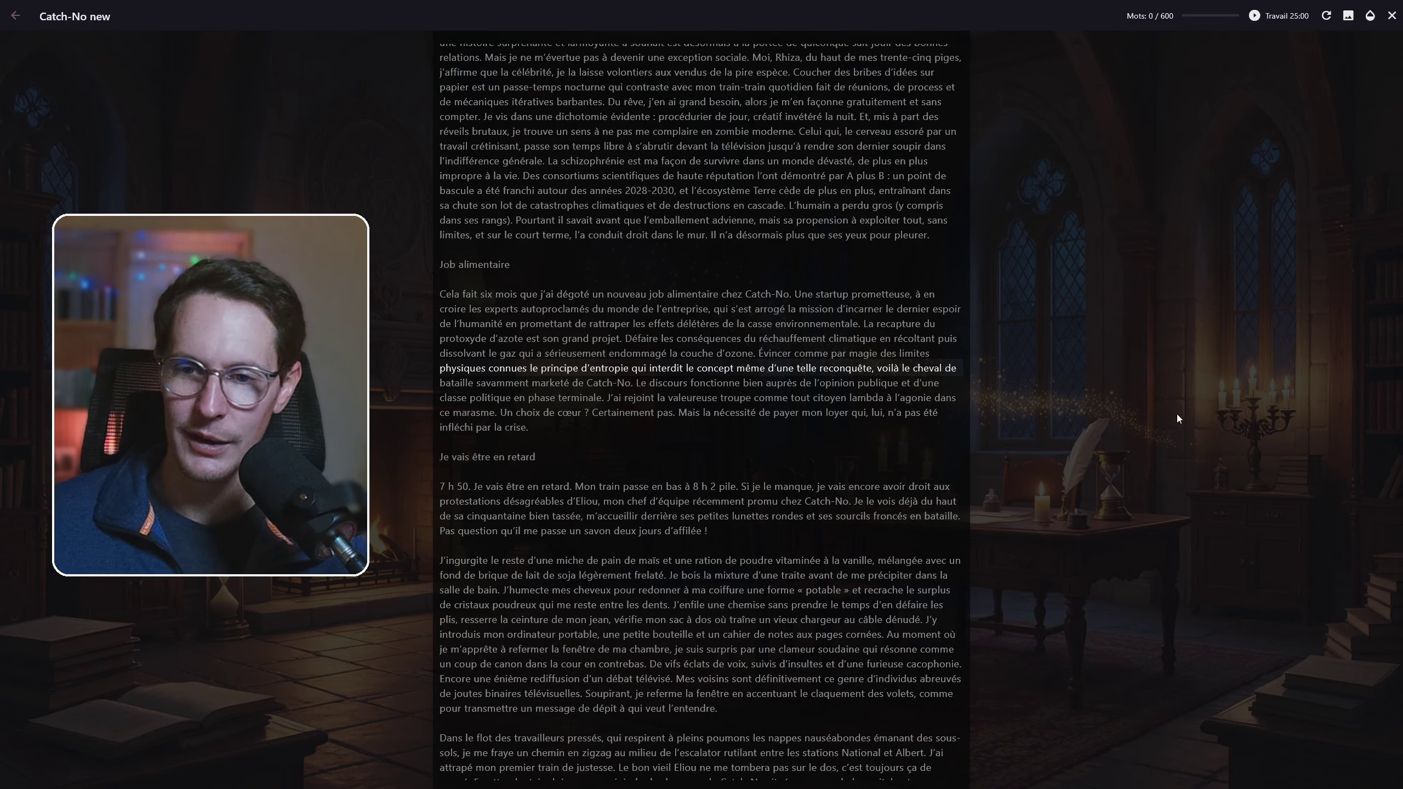
scroll(789, 350, up, 6)
scroll(788, 350, down, 5)
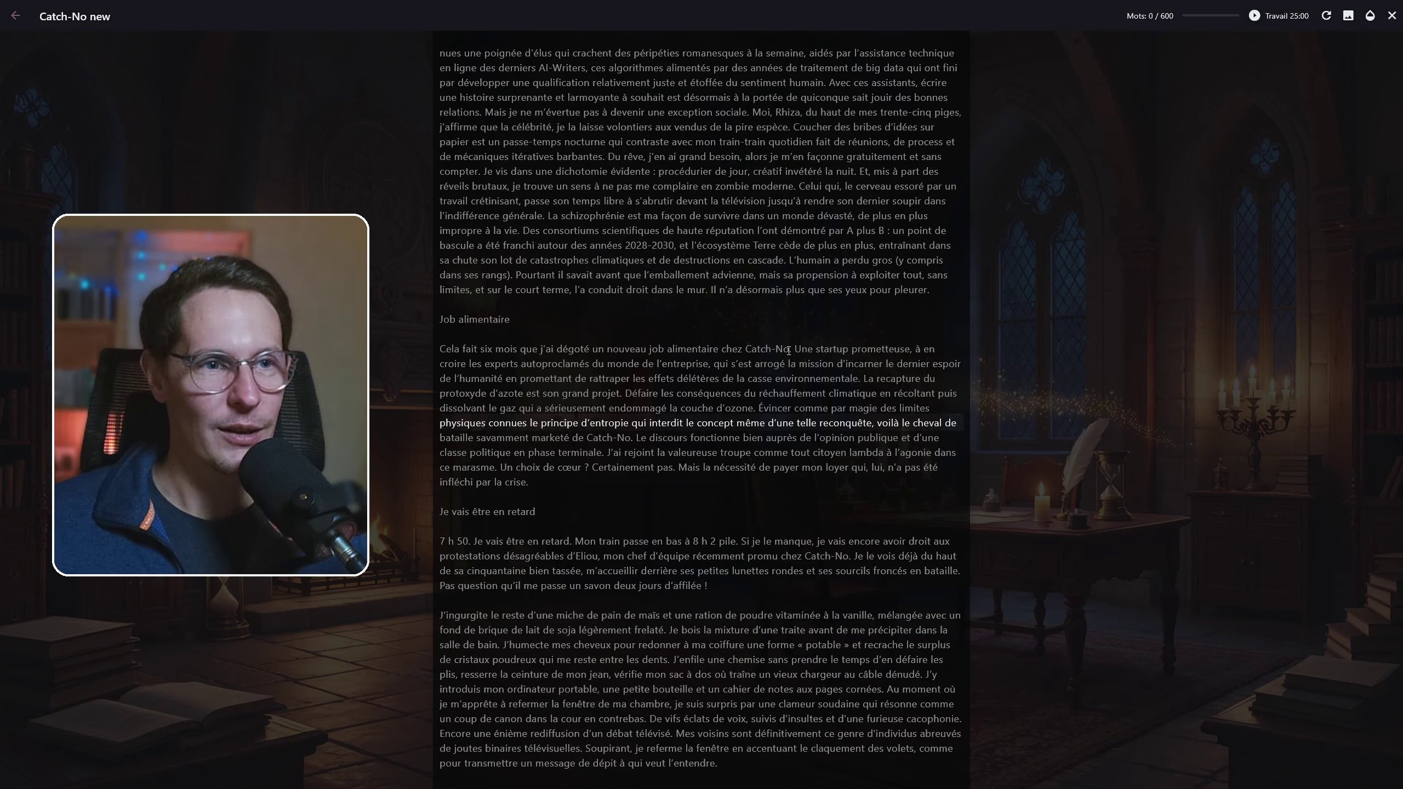
Step: Exit the focus mode, return to the chapter's start in the editor and place the cursor on "Mon second"
click(15, 16)
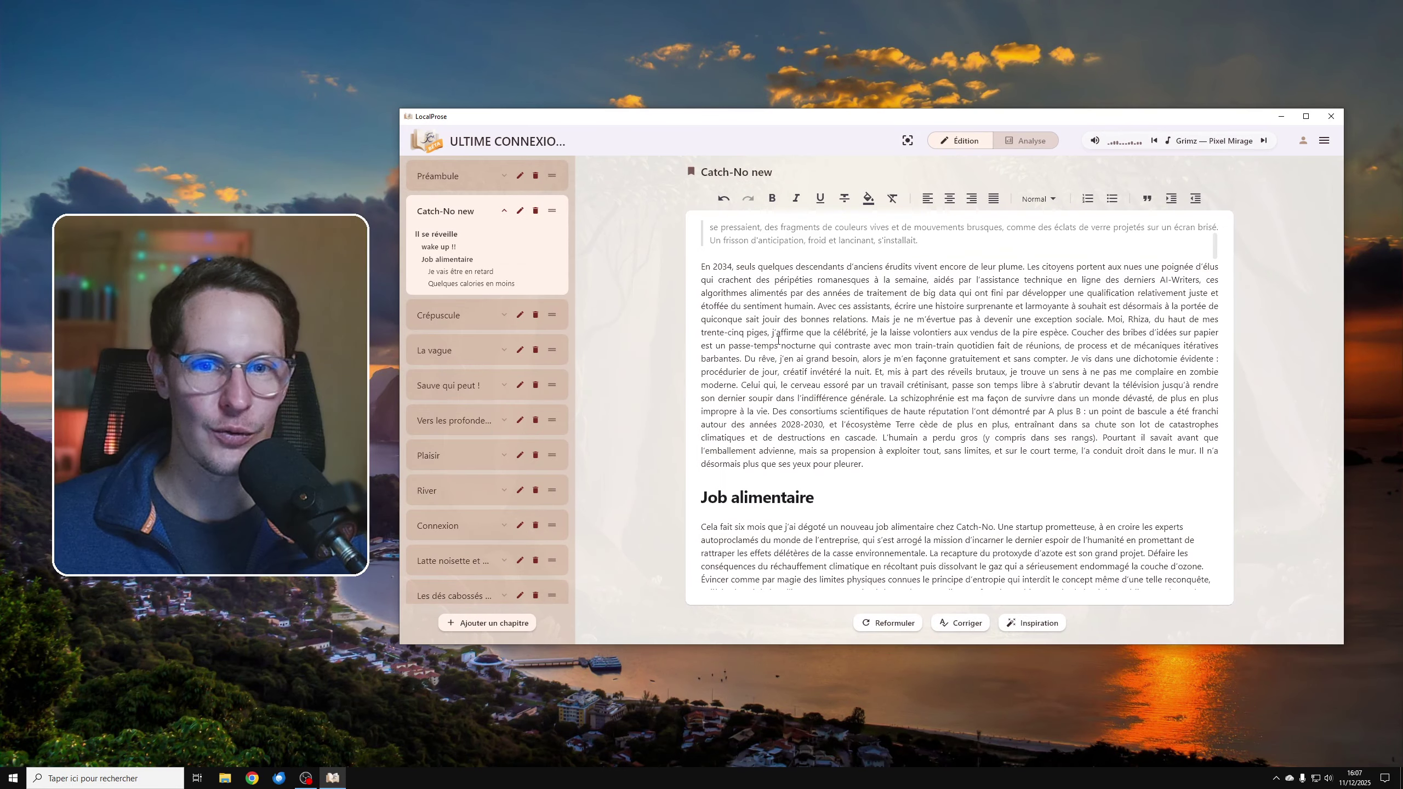
scroll(999, 383, up, 5)
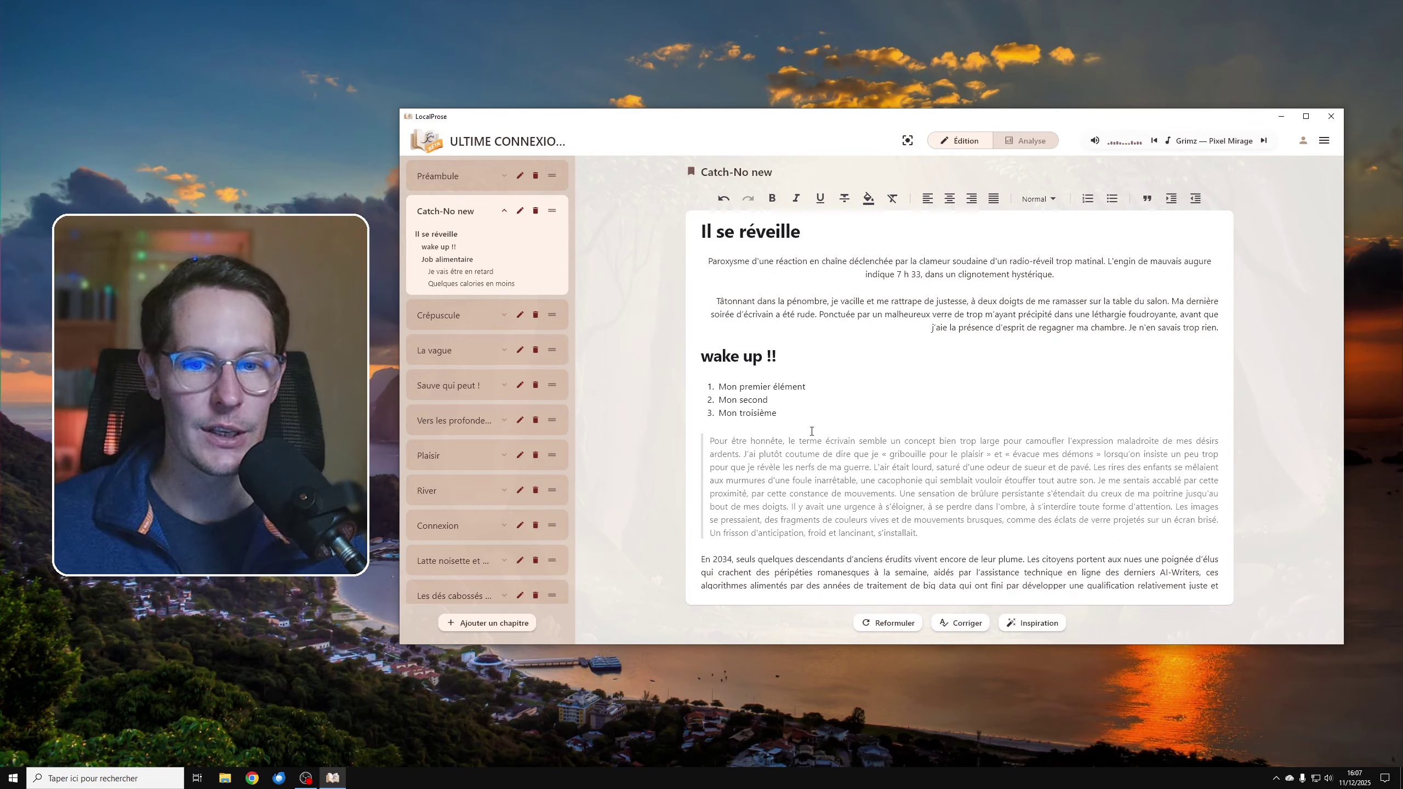
click(808, 335)
click(849, 402)
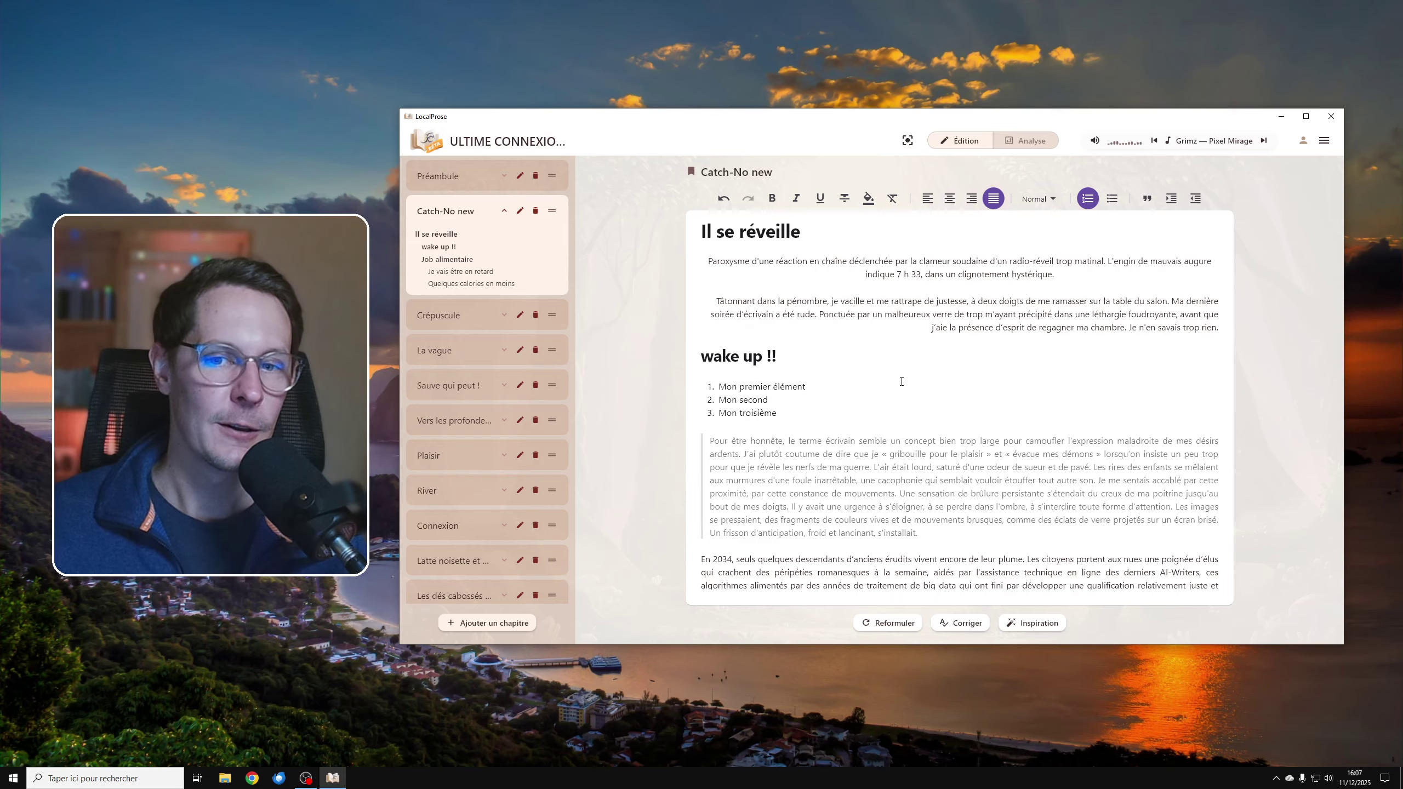
Step: Look through the chapter to "Je vais être en retard" and place the cursor on the empty line above "Job alimentaire"
scroll(901, 381, down, 15)
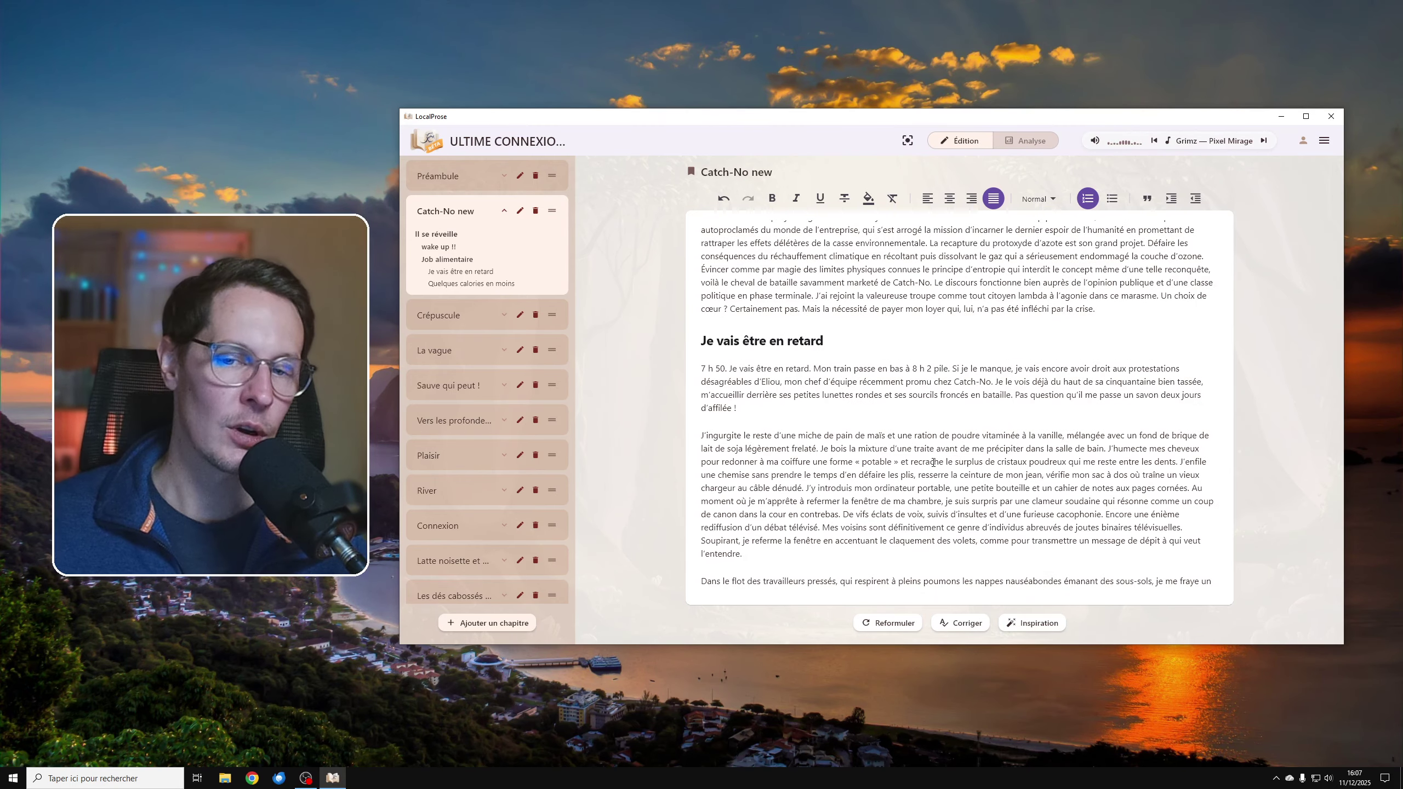
scroll(906, 410, up, 4)
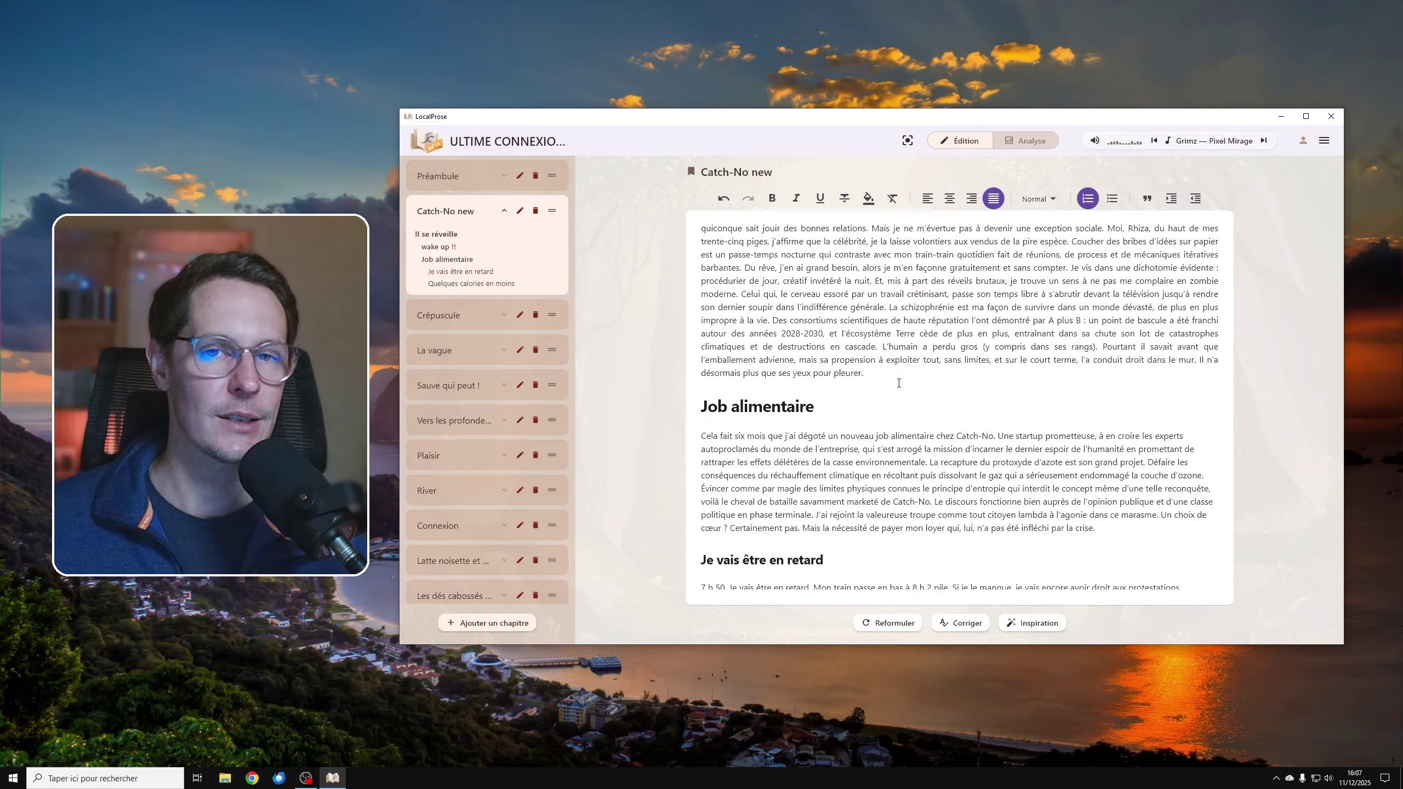
click(917, 388)
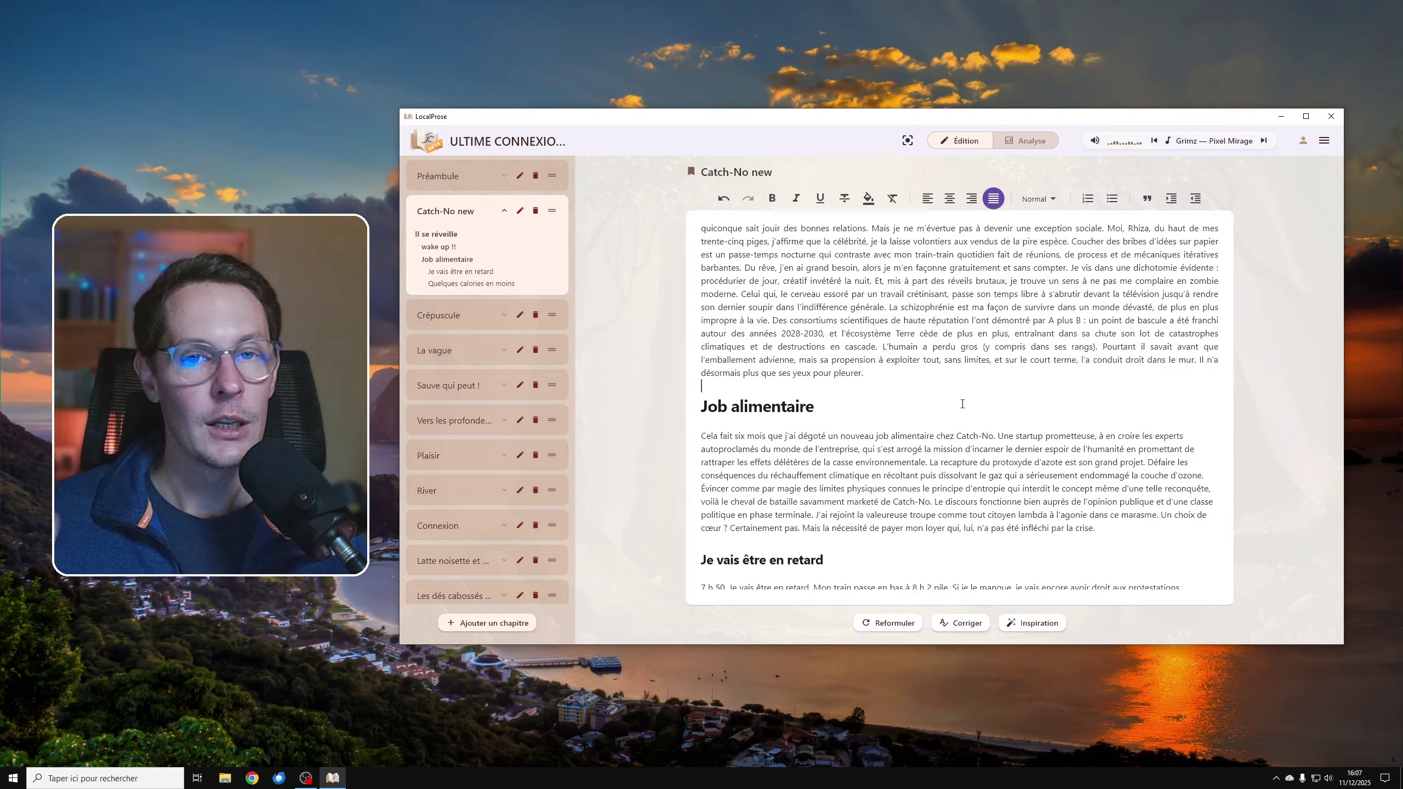